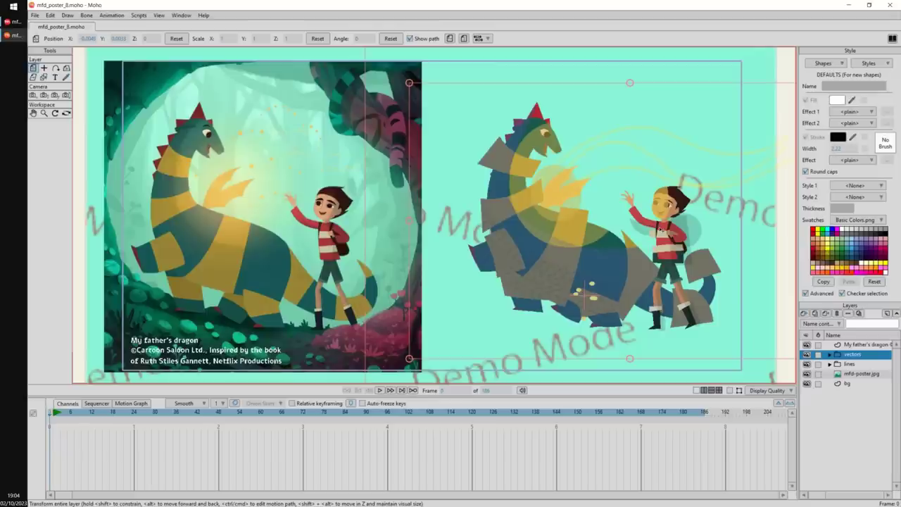
# Scrub the poster animation to frame 127, switch to the other Moho window and scrub the same animation there to frame 82.
pyautogui.moveTo(56, 415); pyautogui.dragTo(497, 444)
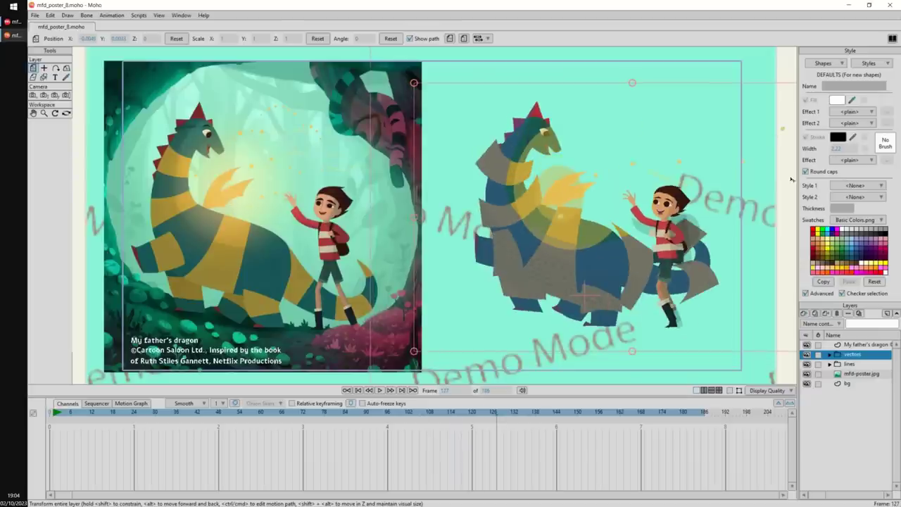
pyautogui.click(17, 23)
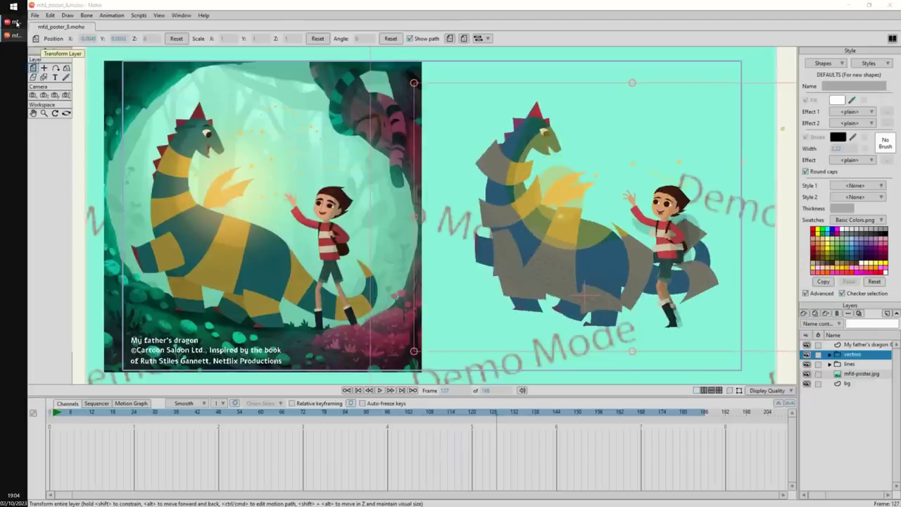
pyautogui.click(55, 408)
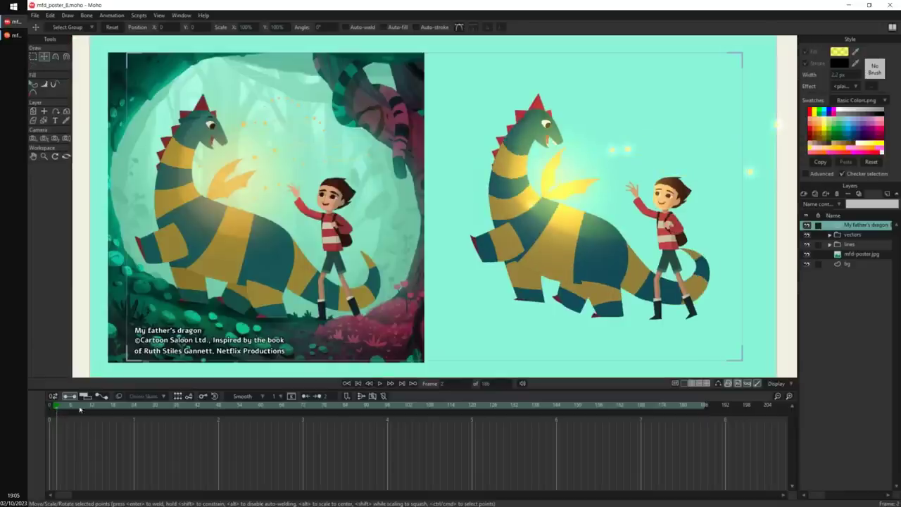
pyautogui.moveTo(58, 408); pyautogui.dragTo(350, 423)
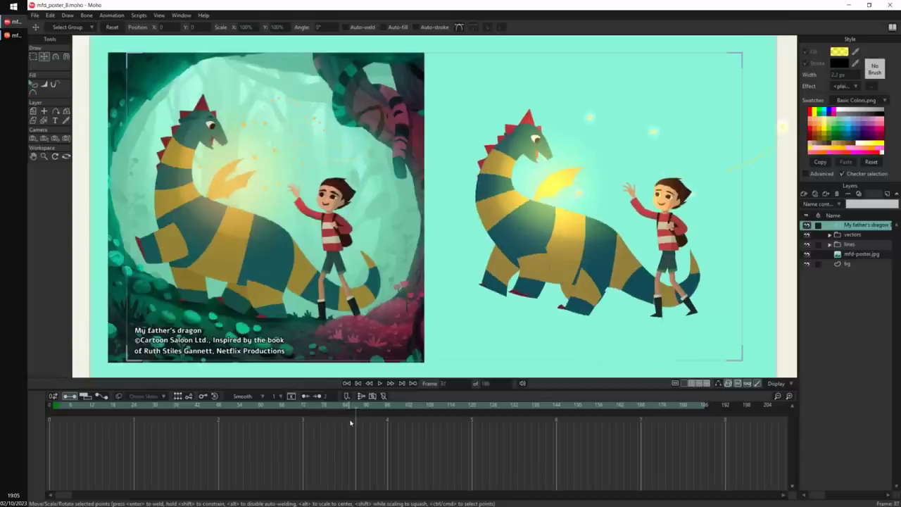
pyautogui.moveTo(350, 423); pyautogui.dragTo(283, 422)
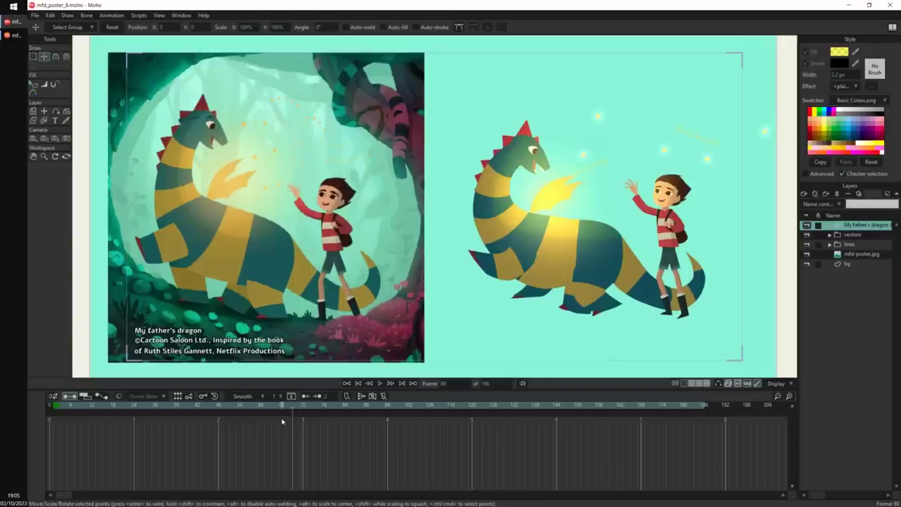
pyautogui.moveTo(281, 422); pyautogui.dragTo(257, 408)
pyautogui.moveTo(191, 406); pyautogui.dragTo(339, 413)
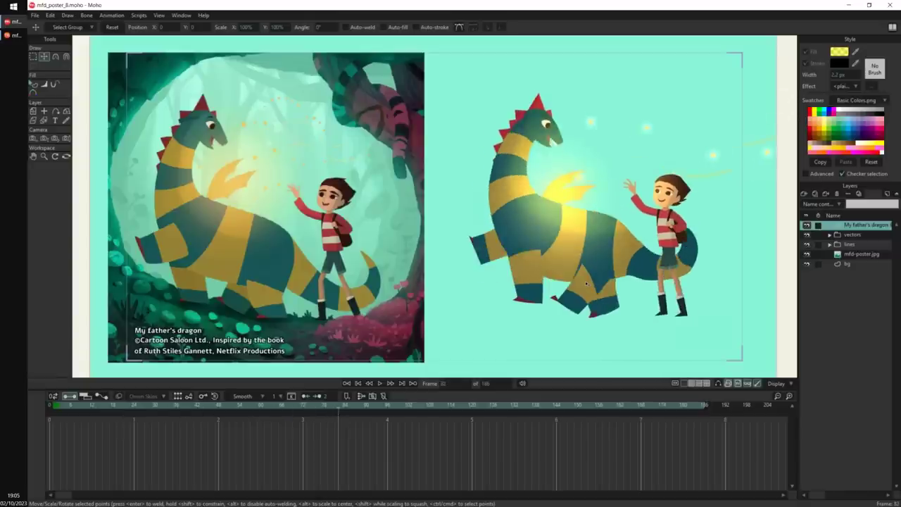
pyautogui.scroll(5, 597, 248)
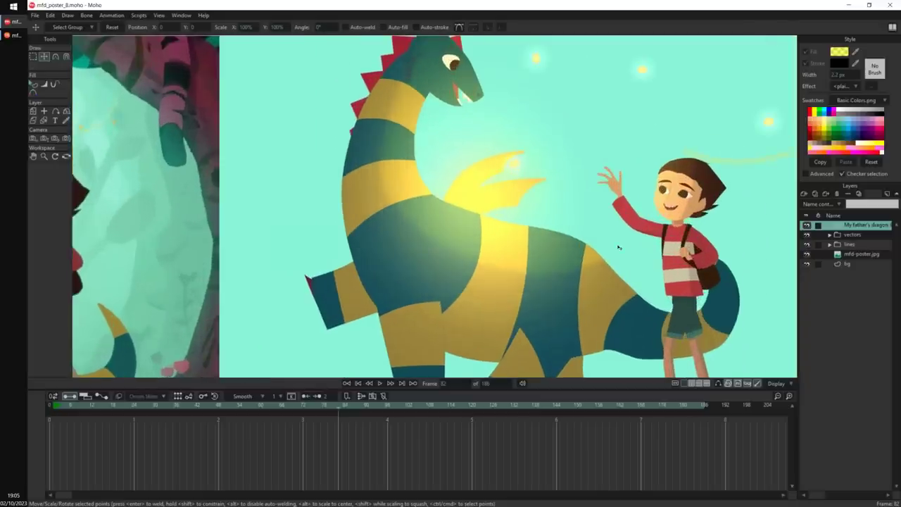
# Try posing the elmer rig with Manipulate Bones at frame 40 and delete the keyframes this adds.
pyautogui.click(830, 234)
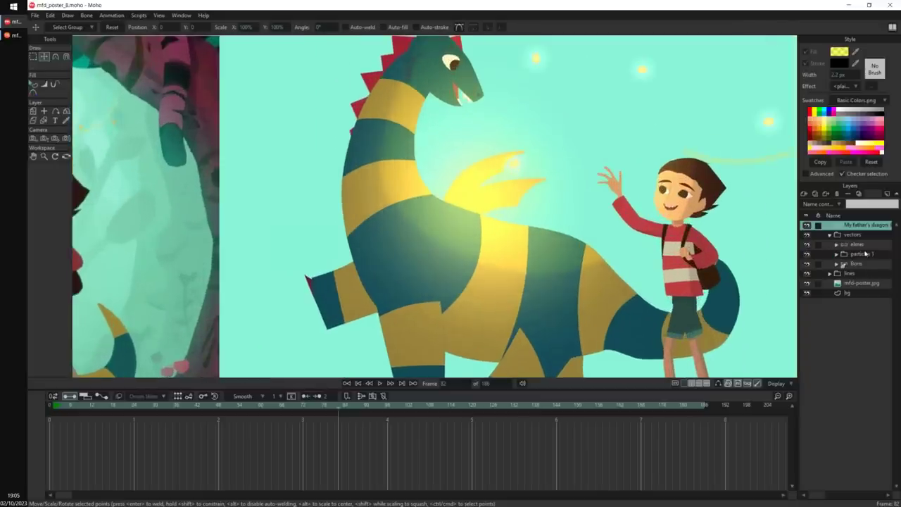
pyautogui.click(864, 246)
pyautogui.moveTo(570, 218); pyautogui.dragTo(412, 166)
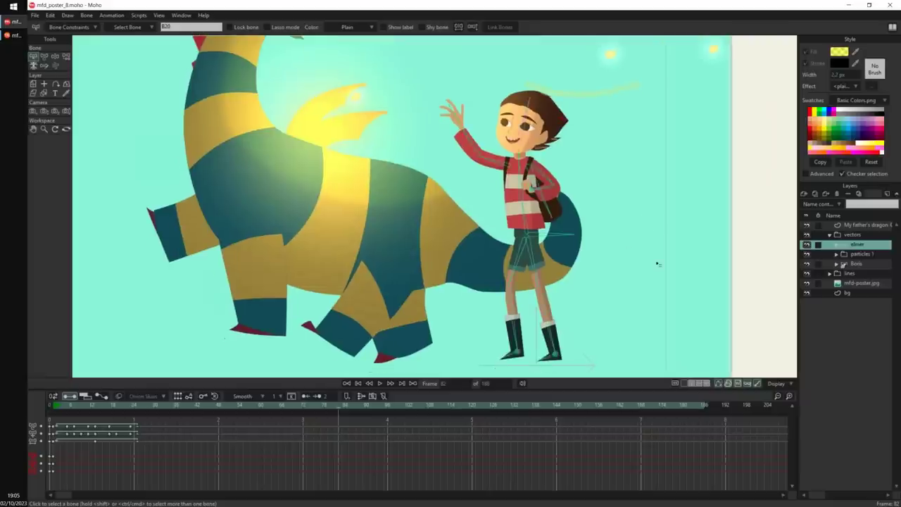
pyautogui.moveTo(582, 252); pyautogui.dragTo(550, 226)
pyautogui.moveTo(62, 407); pyautogui.dragTo(190, 428)
pyautogui.press('z')
pyautogui.moveTo(525, 229)
pyautogui.mouseDown()
pyautogui.moveTo(554, 196)
pyautogui.moveTo(497, 238)
pyautogui.moveTo(519, 225)
pyautogui.mouseUp()
pyautogui.moveTo(202, 424); pyautogui.dragTo(181, 477)
pyautogui.press('Delete')
pyautogui.moveTo(414, 293); pyautogui.dragTo(479, 315)
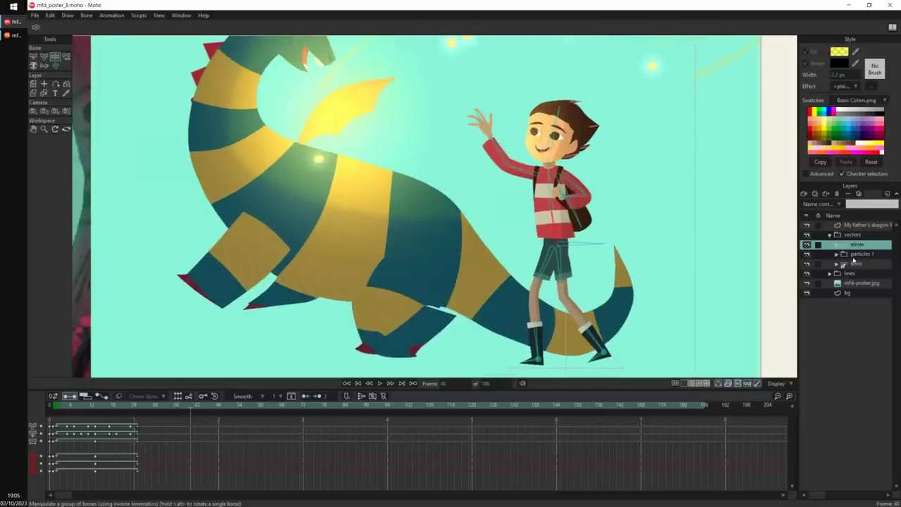
# Select the Boris bone layer and scrub through the dragon's animation to frame 79.
pyautogui.click(856, 264)
pyautogui.scroll(-4, 526, 166)
pyautogui.moveTo(98, 407); pyautogui.dragTo(330, 411)
pyautogui.moveTo(617, 143); pyautogui.dragTo(596, 195)
pyautogui.scroll(4, 596, 195)
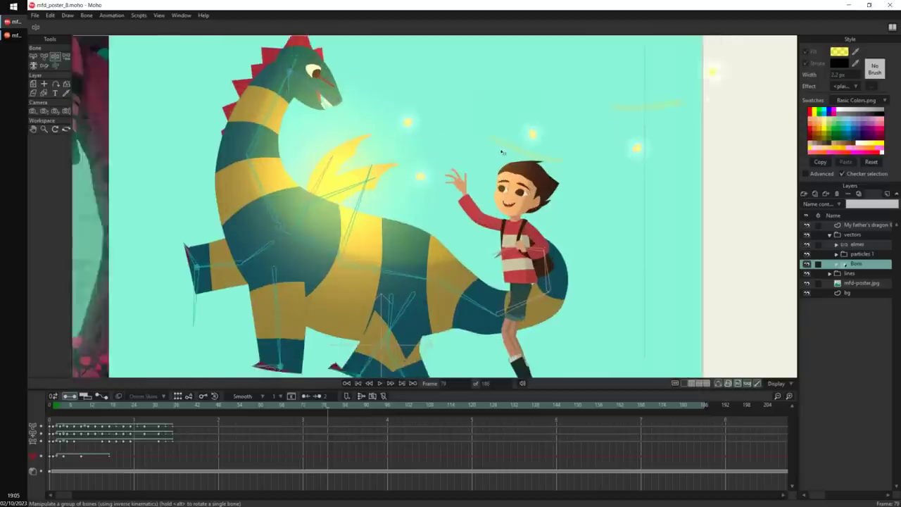
# Move the ellipse on Boris's shine 2 layer up and to the right over the wings at frame 79 with Transform Points.
pyautogui.keyDown('alt'); pyautogui.rightClick(351, 141); pyautogui.keyUp('alt')
pyautogui.click(837, 263)
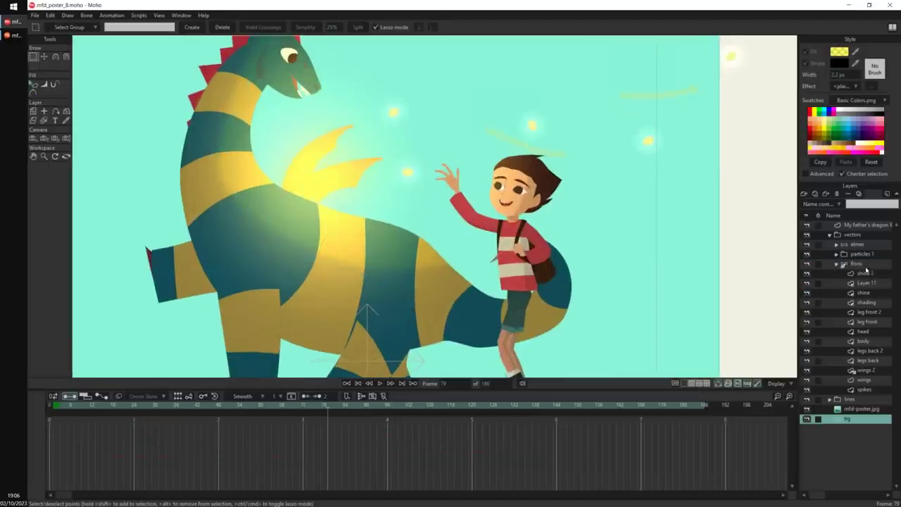
pyautogui.click(866, 273)
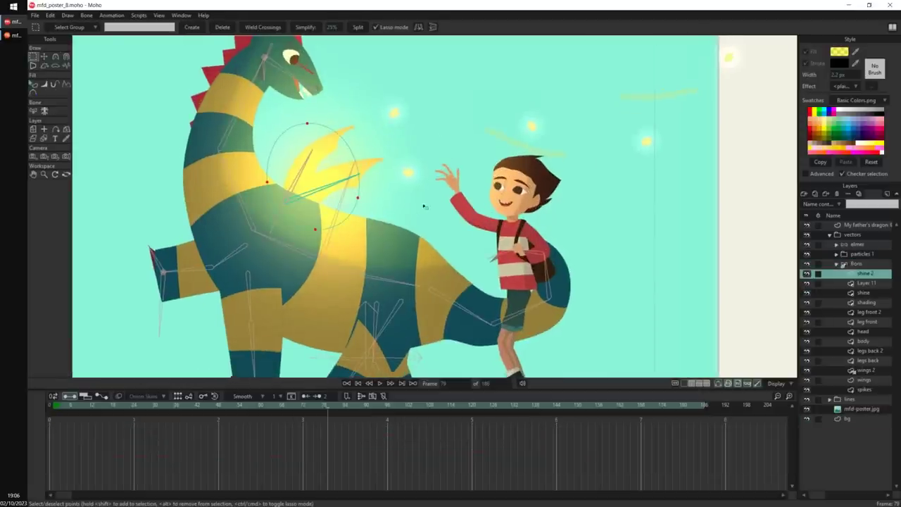
pyautogui.scroll(-2, 452, 265)
pyautogui.press('t')
pyautogui.moveTo(438, 289); pyautogui.dragTo(569, 275)
pyautogui.scroll(2, 574, 207)
pyautogui.moveTo(569, 194); pyautogui.dragTo(362, 234)
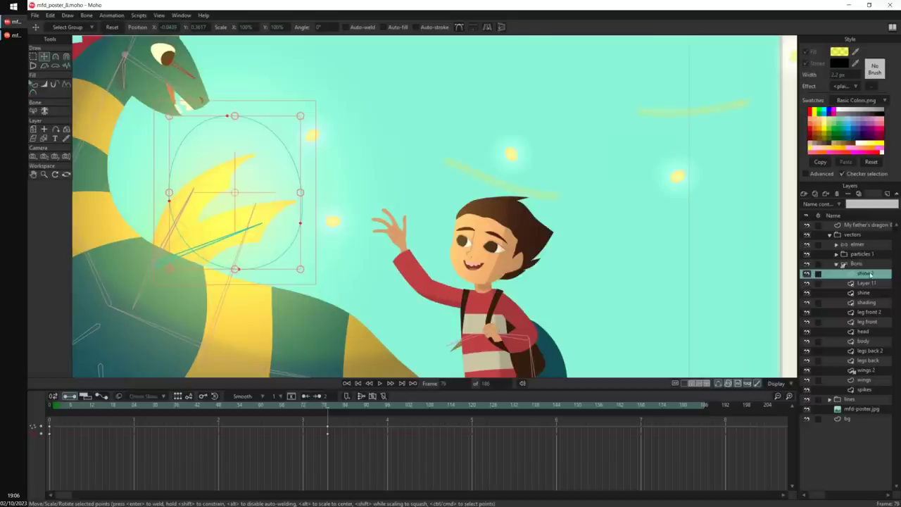
# Set the blur radius of Boris's shine 2 layer to 5 px in its layer settings.
pyautogui.click(872, 285)
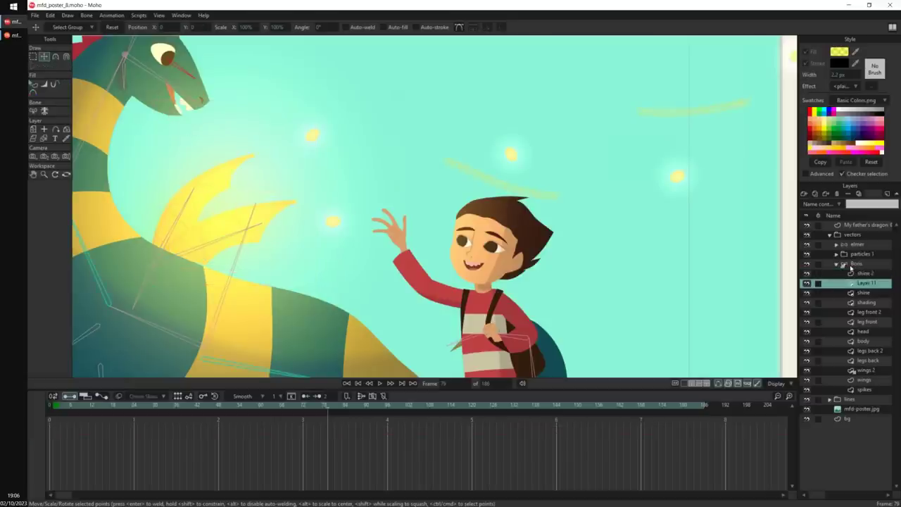
pyautogui.click(853, 272)
pyautogui.scroll(-3, 597, 208)
pyautogui.press('Escape')
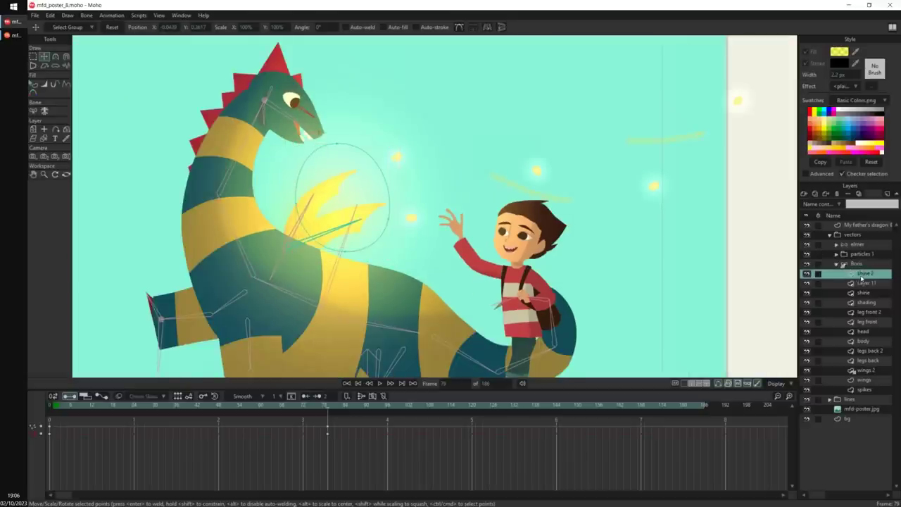
pyautogui.doubleClick(858, 277)
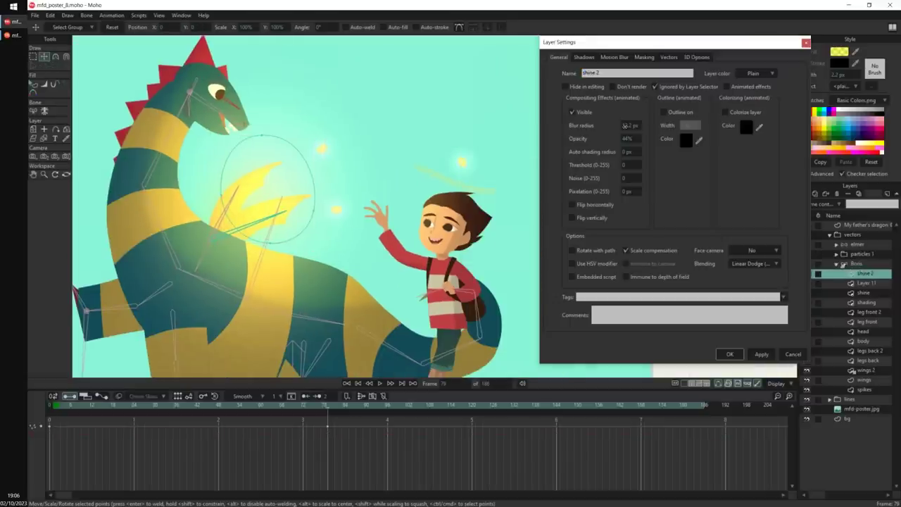
pyautogui.moveTo(584, 126)
pyautogui.mouseDown()
pyautogui.moveTo(563, 133)
pyautogui.moveTo(577, 134)
pyautogui.mouseUp()
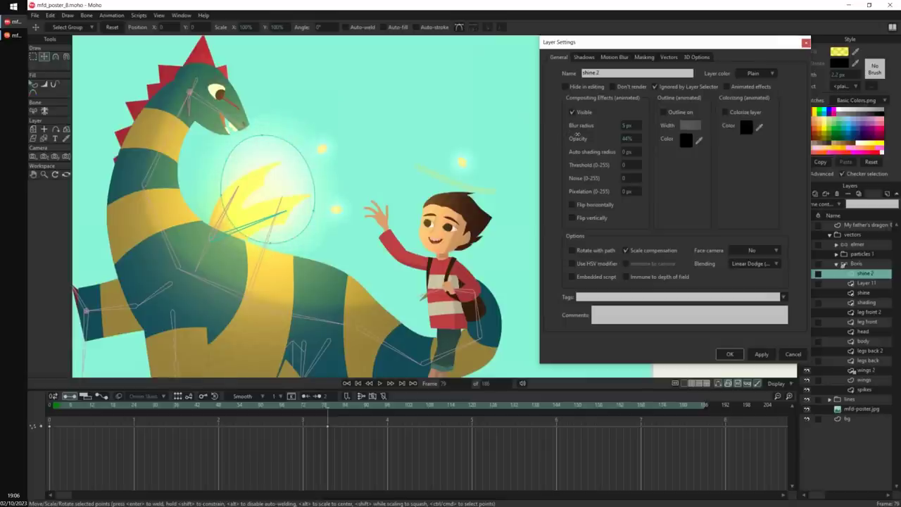
pyautogui.click(730, 354)
# Preview the blend modes on Boris's shine 2 layer and choose Linear Dodge (Add).
pyautogui.rightClick(837, 276)
pyautogui.moveTo(842, 291)
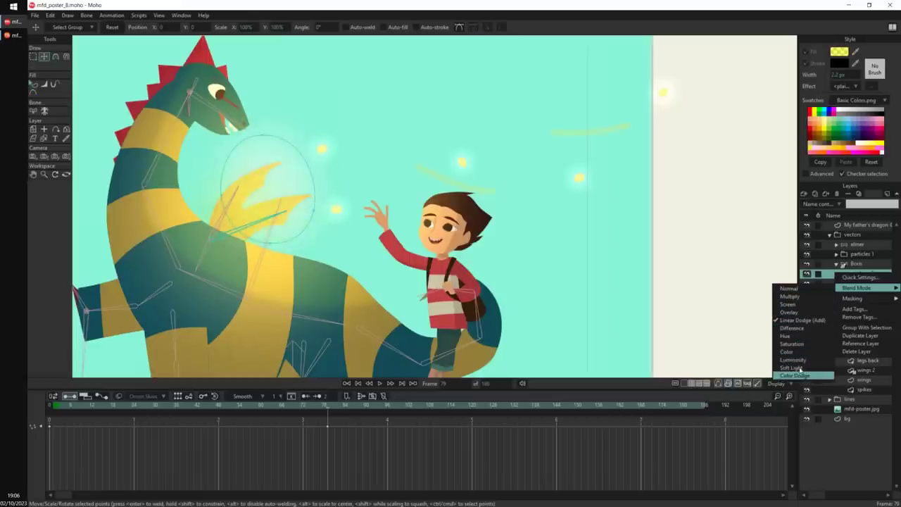
pyautogui.click(804, 321)
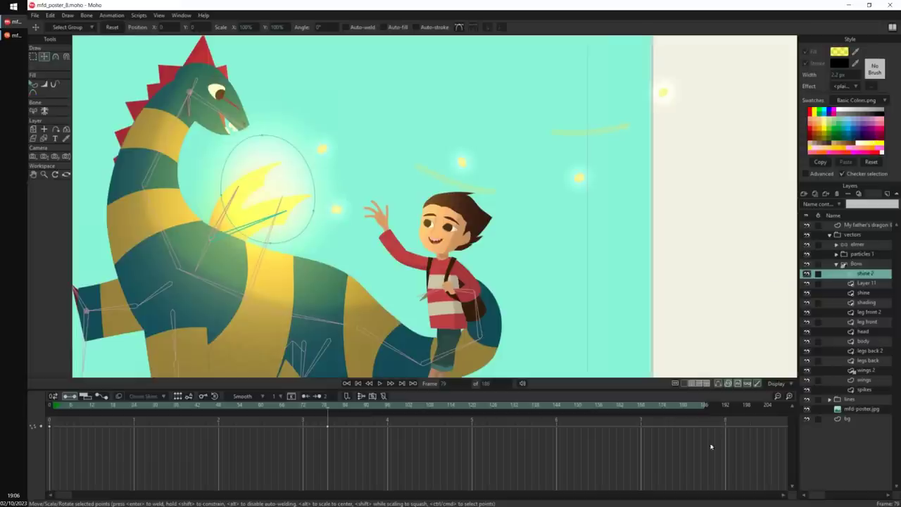
# Reshape the circle on the shine 2 layer of elmer's head at frame 13 by moving its points into a smaller, irregular oval.
pyautogui.click(67, 407)
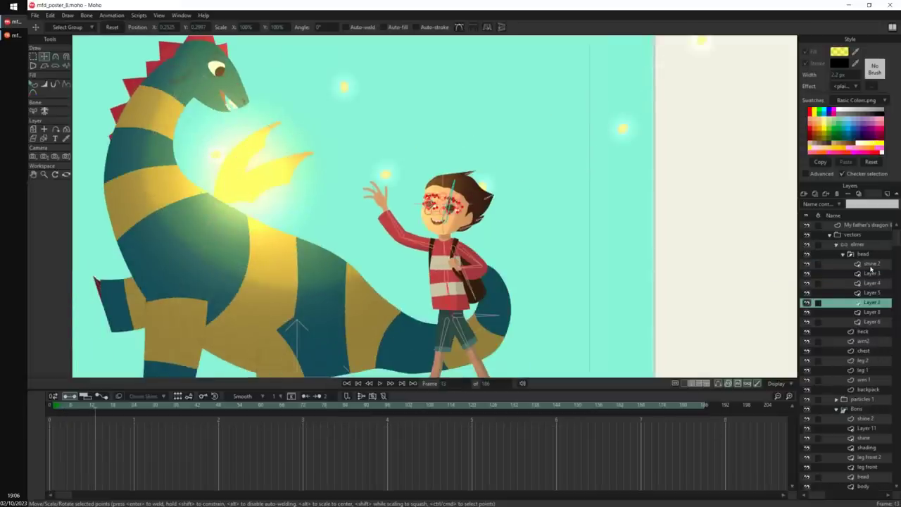
pyautogui.moveTo(573, 218)
pyautogui.mouseDown()
pyautogui.moveTo(582, 245)
pyautogui.moveTo(695, 190)
pyautogui.moveTo(679, 139)
pyautogui.moveTo(604, 169)
pyautogui.moveTo(639, 221)
pyautogui.moveTo(574, 225)
pyautogui.mouseUp()
pyautogui.scroll(2, 549, 239)
pyautogui.moveTo(522, 257); pyautogui.dragTo(473, 180)
pyautogui.scroll(-2, 566, 163)
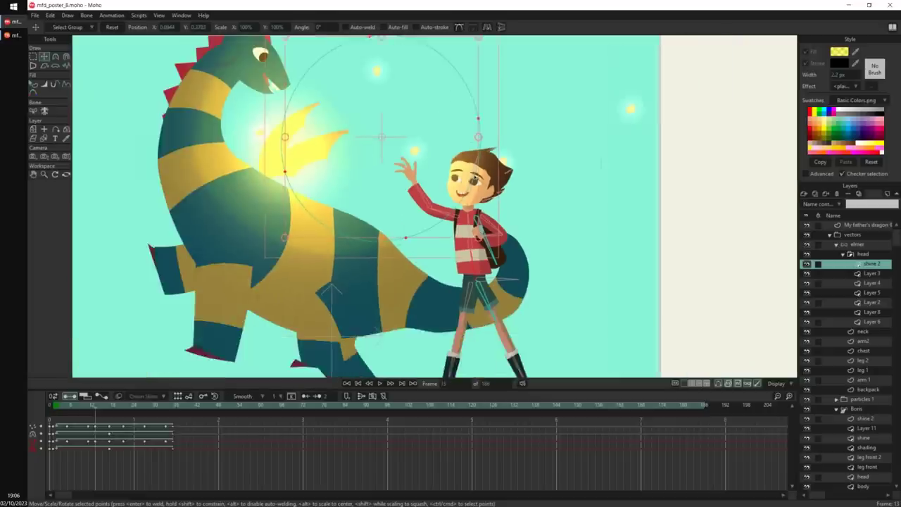
pyautogui.moveTo(567, 164); pyautogui.dragTo(547, 214)
pyautogui.press('Escape')
pyautogui.moveTo(387, 289); pyautogui.dragTo(389, 281)
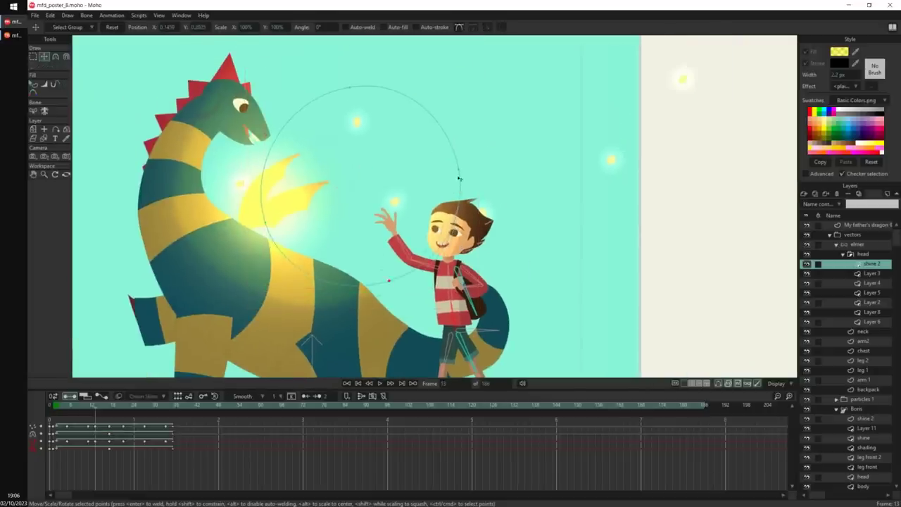
pyautogui.moveTo(459, 170); pyautogui.dragTo(435, 154)
pyautogui.moveTo(265, 223); pyautogui.dragTo(290, 206)
pyautogui.moveTo(350, 87); pyautogui.dragTo(378, 130)
pyautogui.moveTo(389, 281); pyautogui.dragTo(362, 291)
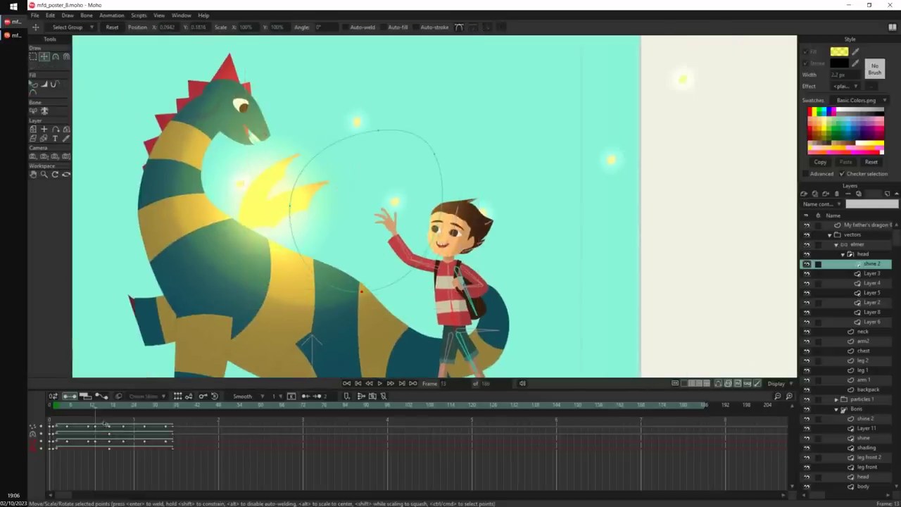
# Play the animation from the start, stop it and scrub to frame 57 to review the characters.
pyautogui.click(57, 407)
pyautogui.press('space')
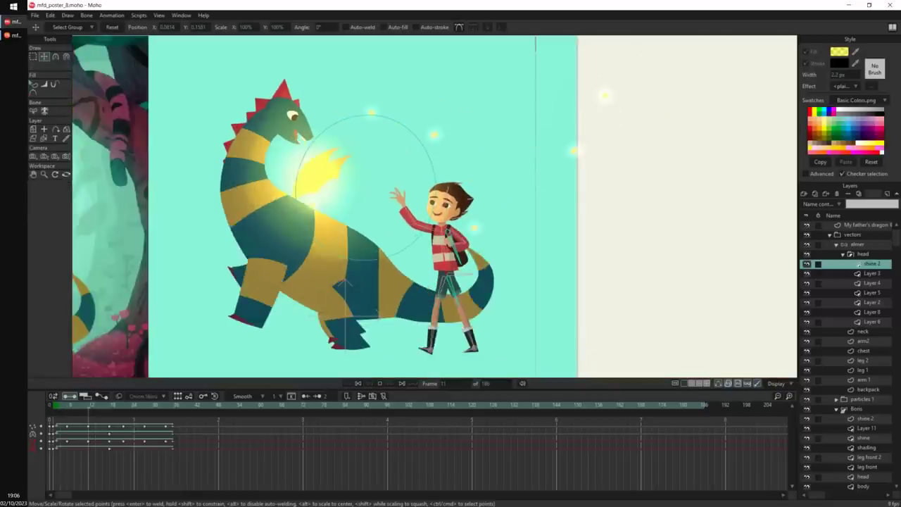
pyautogui.press('space')
pyautogui.moveTo(148, 418); pyautogui.dragTo(248, 427)
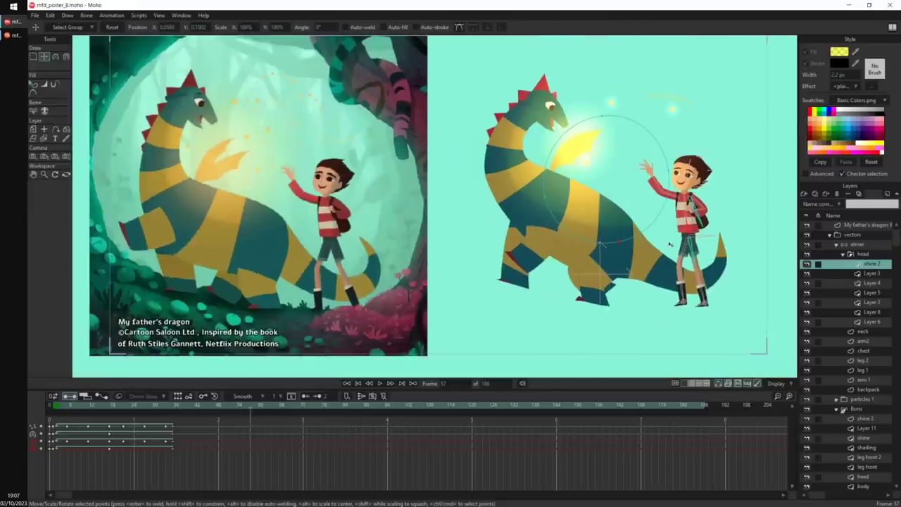
pyautogui.moveTo(670, 245); pyautogui.dragTo(660, 263)
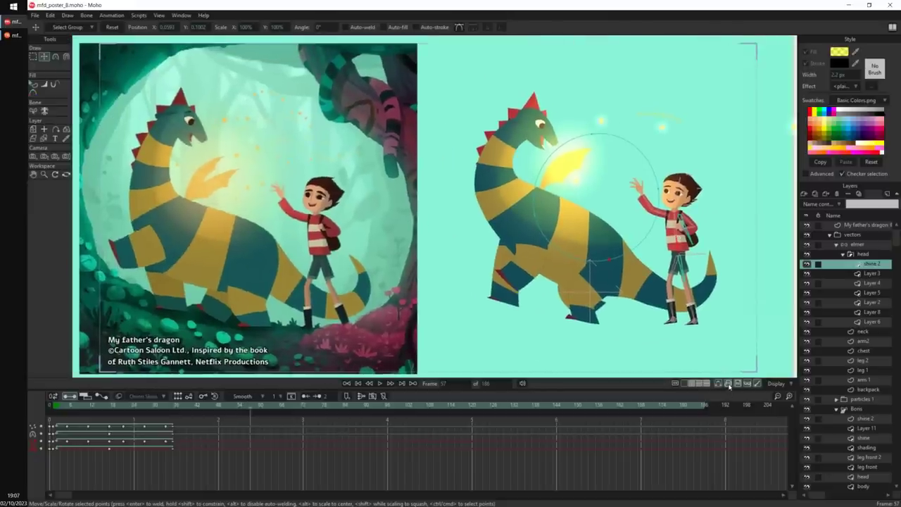
# Turn off the viewport display of layer effects and masks and scrub the animation to examine the unmasked shading shapes.
pyautogui.click(730, 385)
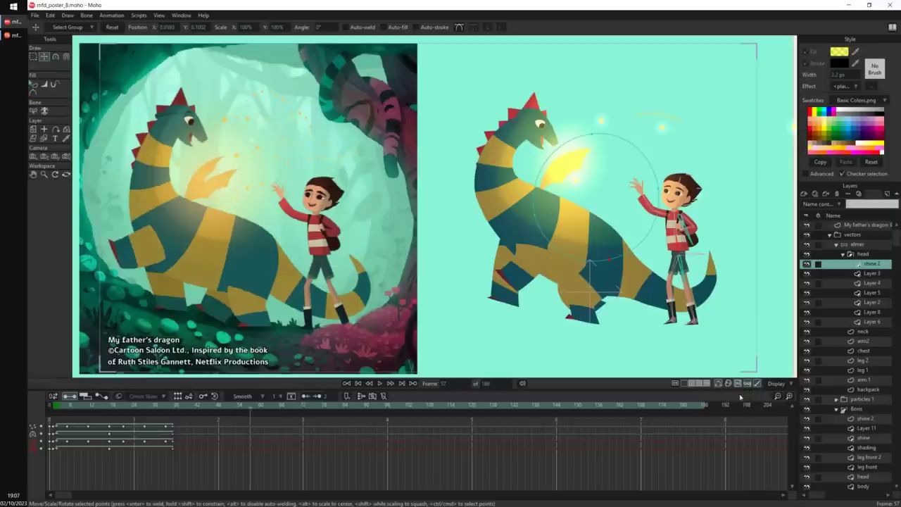
pyautogui.click(738, 384)
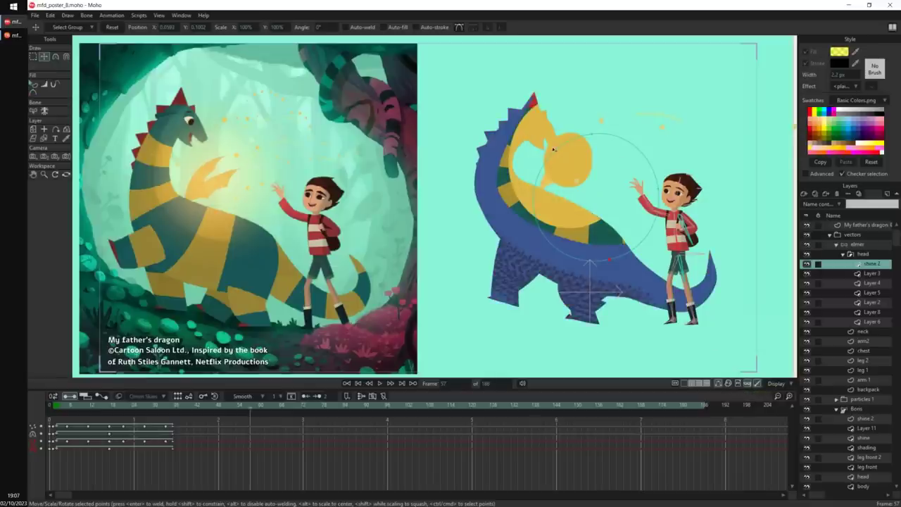
pyautogui.moveTo(574, 258); pyautogui.dragTo(559, 262)
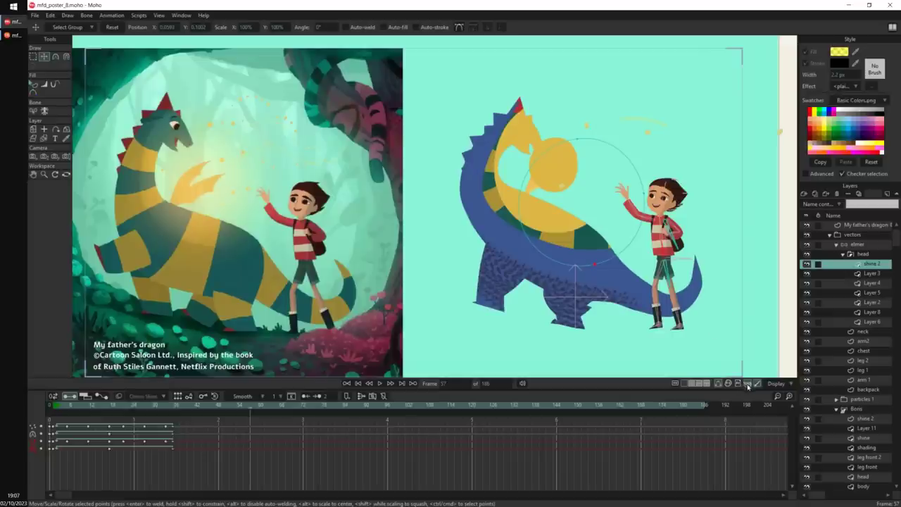
pyautogui.click(748, 384)
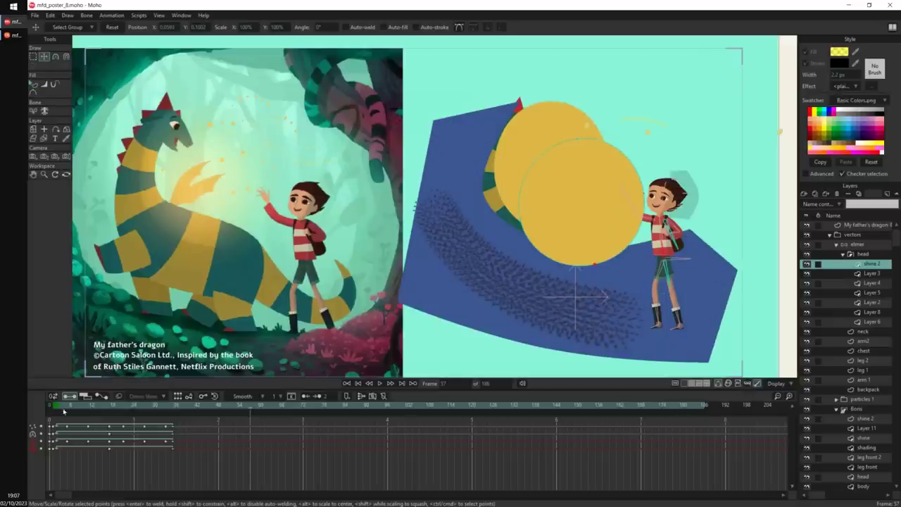
pyautogui.moveTo(56, 410); pyautogui.dragTo(173, 423)
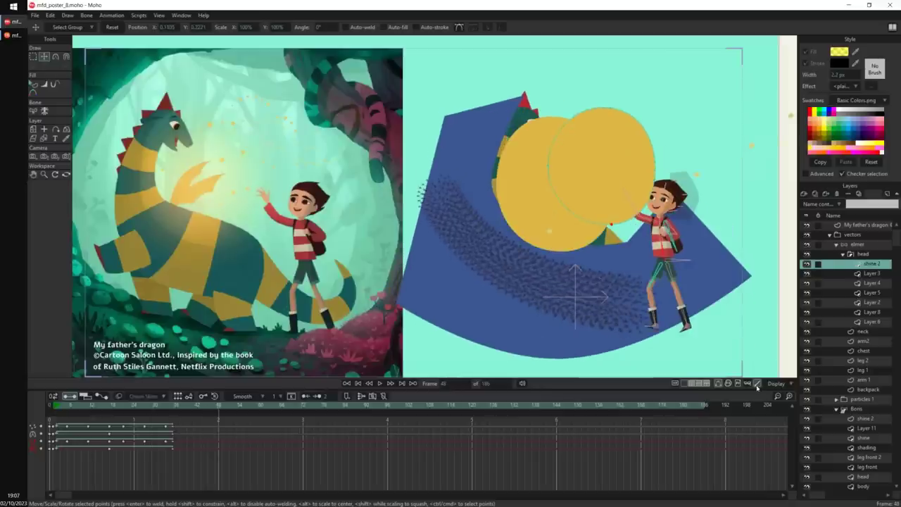
# Scrub the animation to frame 90 with brush display turned off, and turn brushes and masks back on.
pyautogui.click(757, 384)
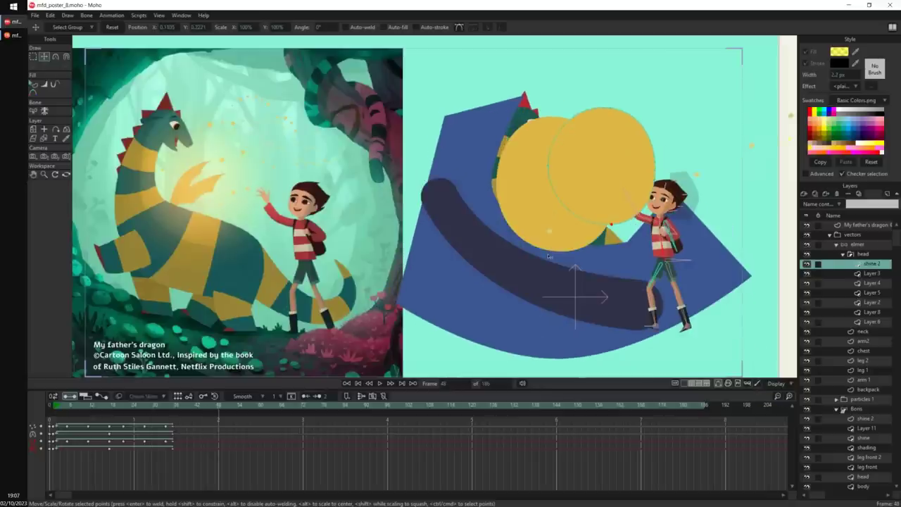
pyautogui.moveTo(61, 407); pyautogui.dragTo(123, 421)
pyautogui.moveTo(179, 435); pyautogui.dragTo(266, 452)
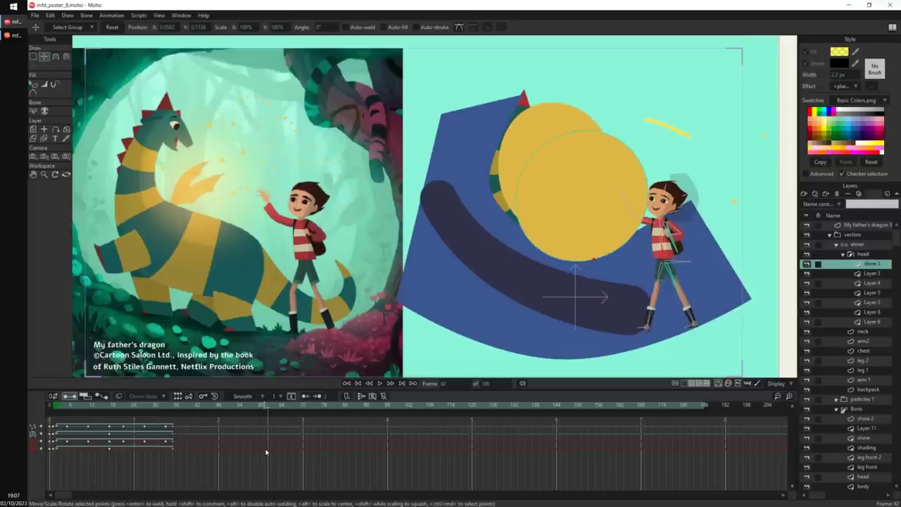
pyautogui.moveTo(272, 407); pyautogui.dragTo(366, 417)
pyautogui.click(757, 384)
pyautogui.click(748, 384)
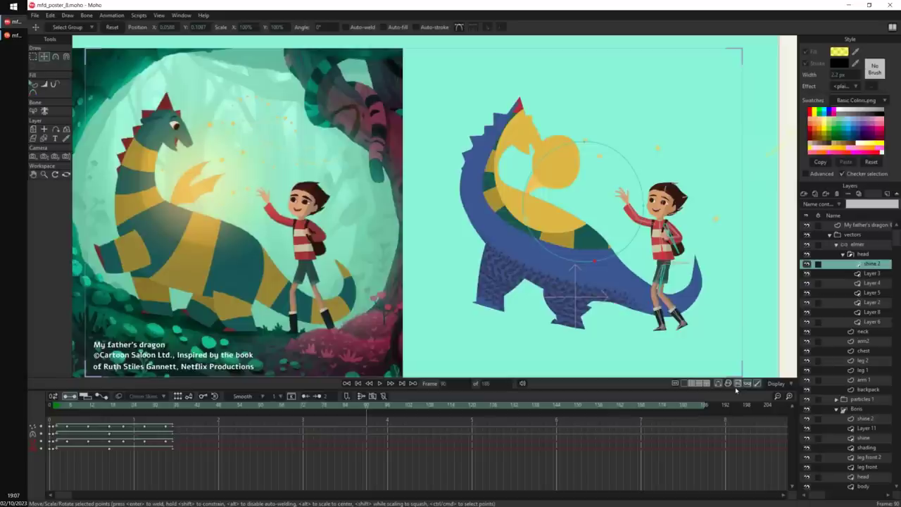
# Turn the viewport mask display back on and scrub the animation to frame 19.
pyautogui.click(738, 383)
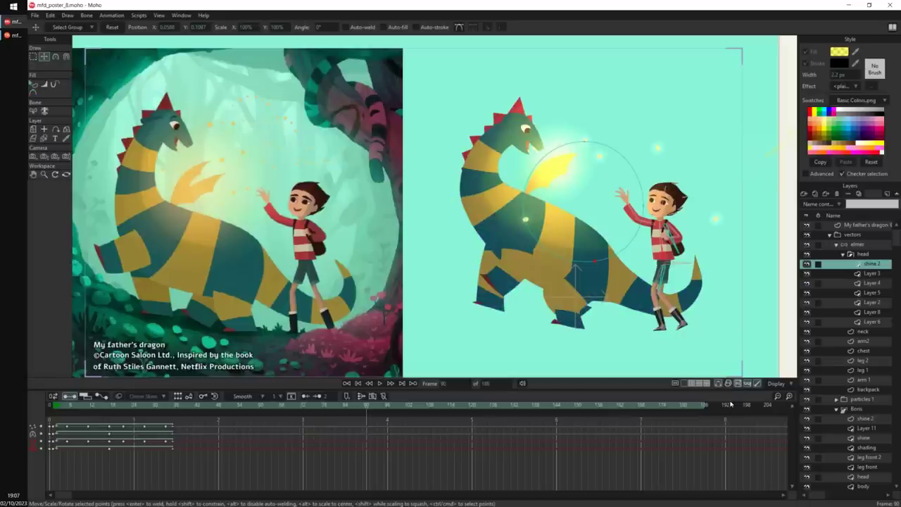
pyautogui.click(59, 407)
pyautogui.moveTo(61, 407); pyautogui.dragTo(116, 407)
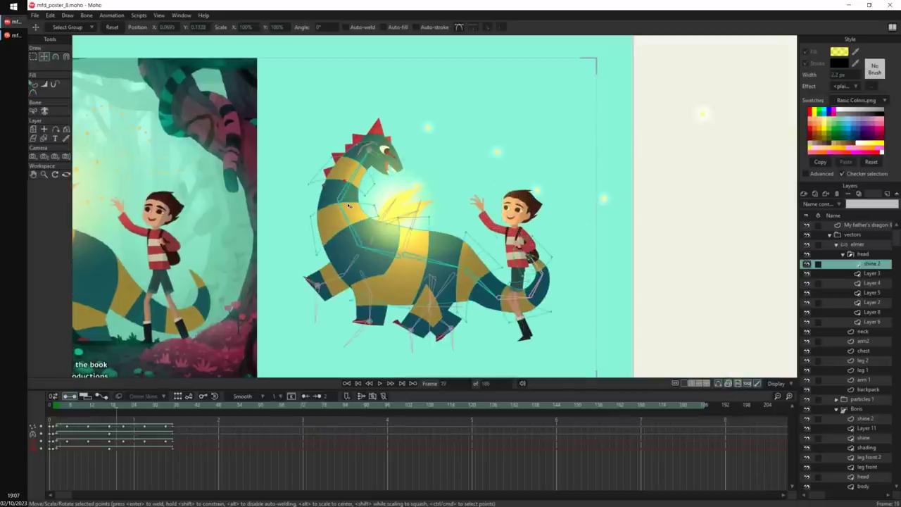
# Select every point on Boris's body layer and scrub to frame 46, ready to transform the points.
pyautogui.keyDown('alt'); pyautogui.rightClick(349, 205); pyautogui.keyUp('alt')
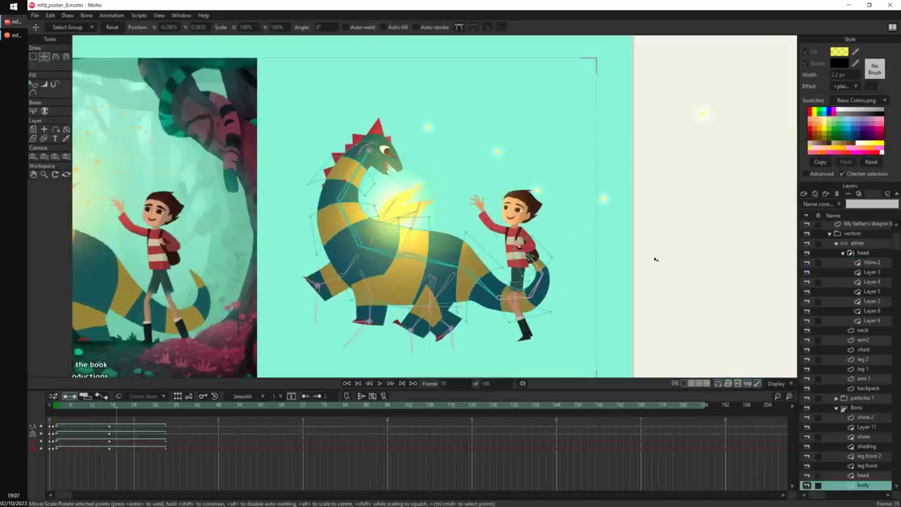
pyautogui.moveTo(120, 410); pyautogui.dragTo(190, 415)
pyautogui.press('g')
pyautogui.hotkey('ctrl', 'a')
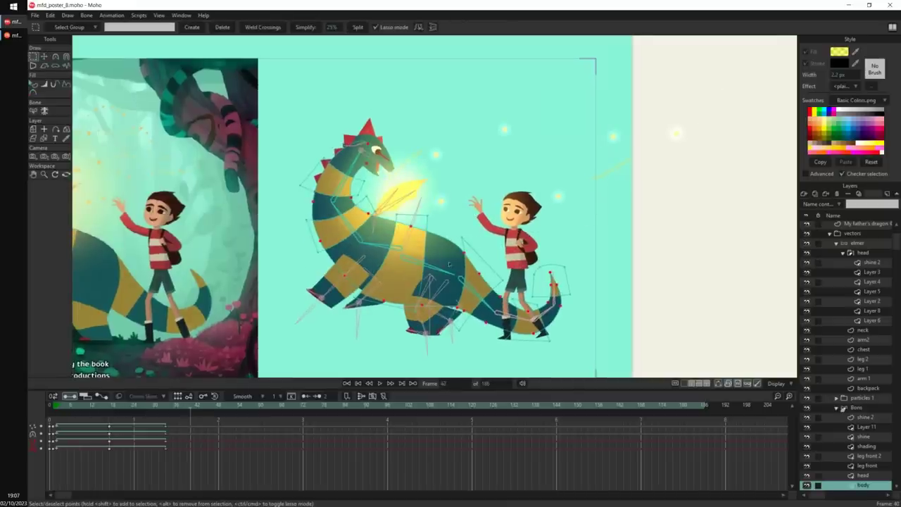
pyautogui.moveTo(199, 411); pyautogui.dragTo(212, 407)
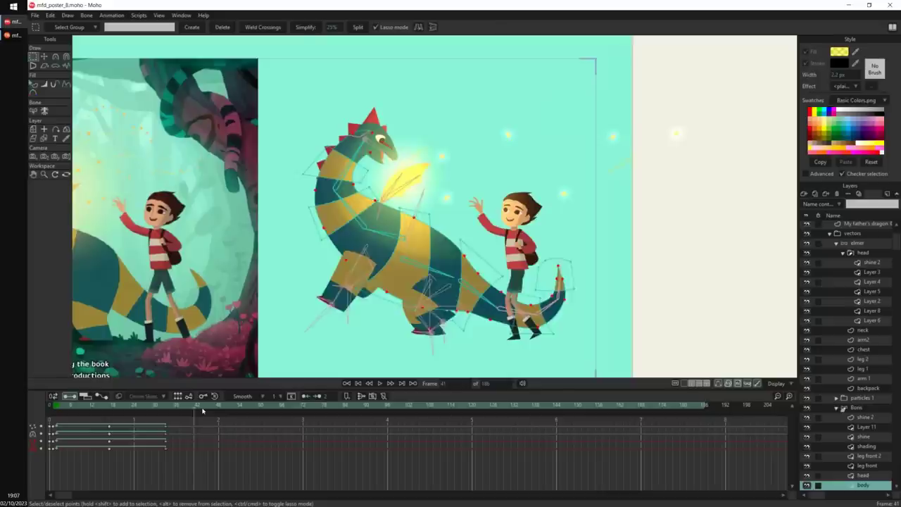
pyautogui.press('t')
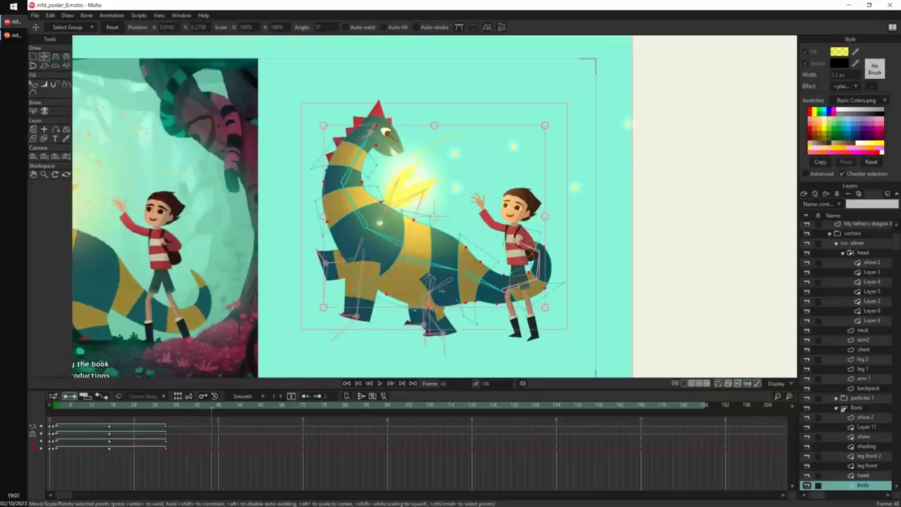
# Try moving all of the dragon's body points away from the legs at frame 46 to test the live masking.
pyautogui.moveTo(443, 264); pyautogui.dragTo(520, 234)
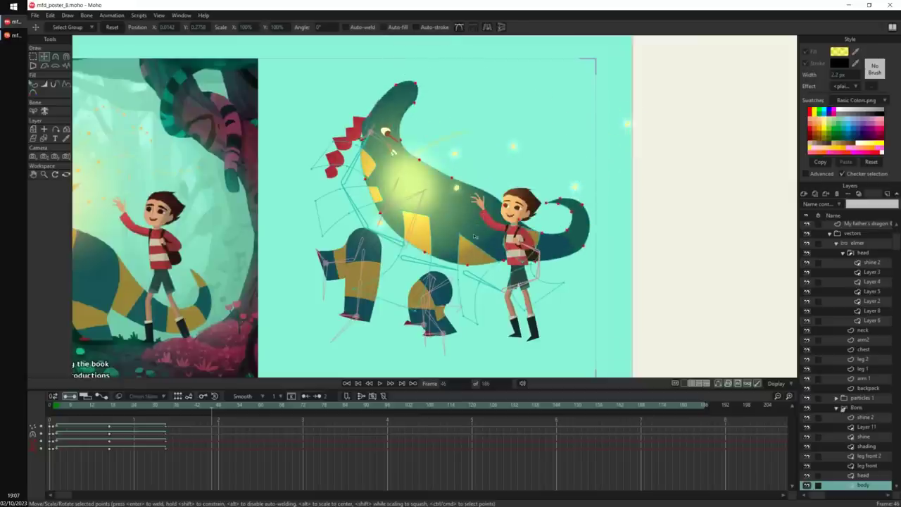
pyautogui.moveTo(535, 146); pyautogui.dragTo(533, 146)
pyautogui.moveTo(486, 173)
pyautogui.mouseDown()
pyautogui.moveTo(472, 196)
pyautogui.moveTo(573, 291)
pyautogui.mouseUp()
pyautogui.press('g')
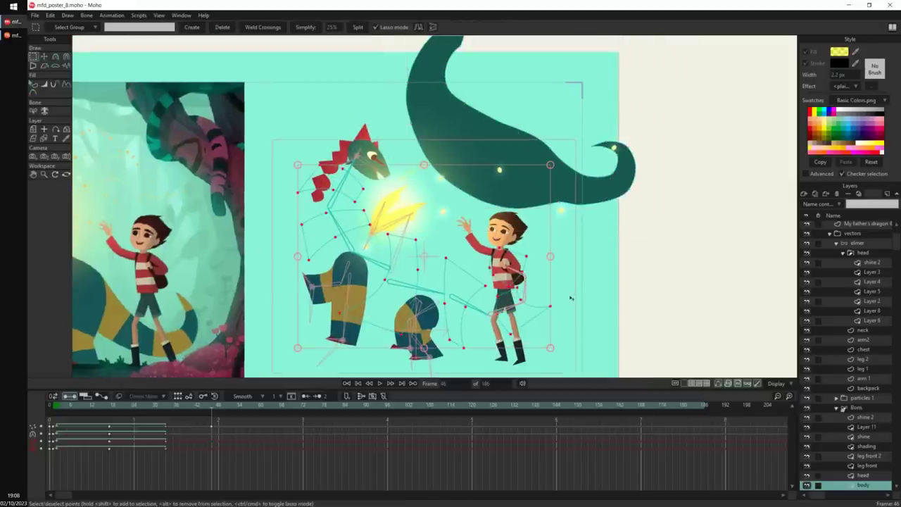
pyautogui.press('t')
pyautogui.moveTo(616, 329); pyautogui.dragTo(647, 261)
pyautogui.moveTo(696, 195)
pyautogui.mouseDown()
pyautogui.moveTo(690, 207)
pyautogui.moveTo(690, 195)
pyautogui.moveTo(700, 198)
pyautogui.mouseUp()
# Delete the body layer's new keyframes at frame 46.
pyautogui.moveTo(202, 460); pyautogui.dragTo(220, 427)
pyautogui.press('Delete')
pyautogui.moveTo(430, 279); pyautogui.dragTo(614, 192)
pyautogui.scroll(-1, 614, 192)
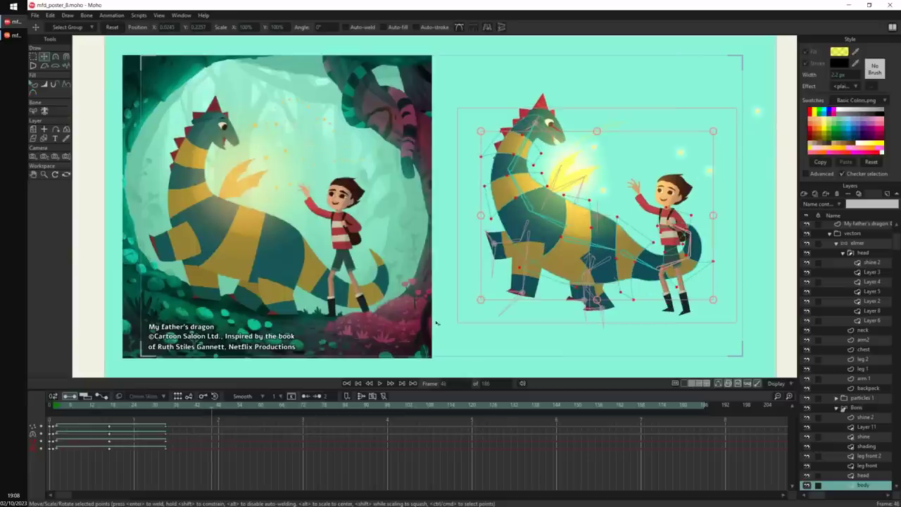
# Return to frame 0 and open the project Energy_ball.moho.
pyautogui.click(50, 410)
pyautogui.click(50, 410)
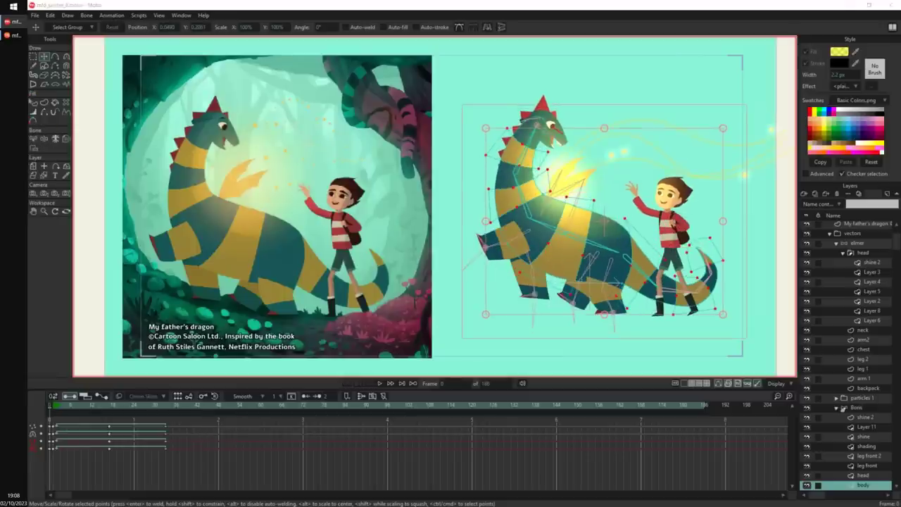
pyautogui.hotkey('ctrl', 'o')
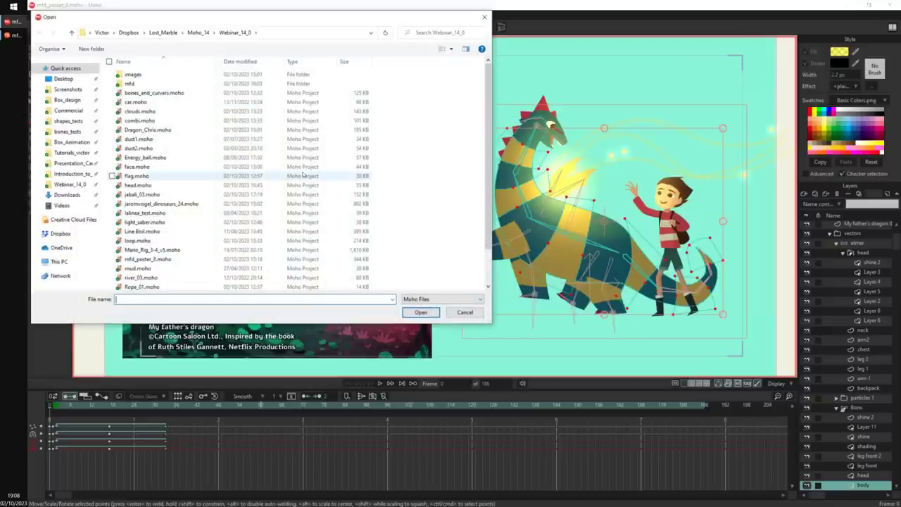
pyautogui.click(410, 314)
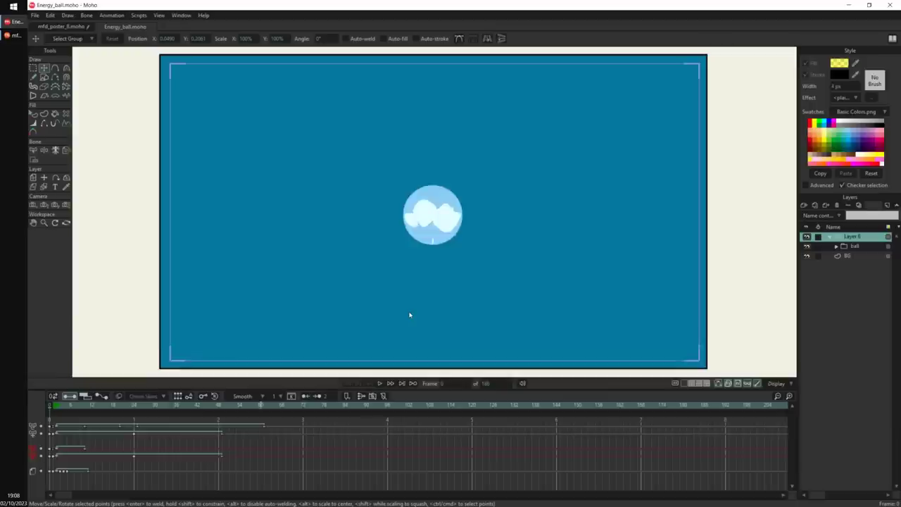
# Scrub repeatedly through the energy ball animation up close to examine its glow and masked shapes.
pyautogui.moveTo(54, 409); pyautogui.dragTo(225, 425)
pyautogui.scroll(4, 423, 278)
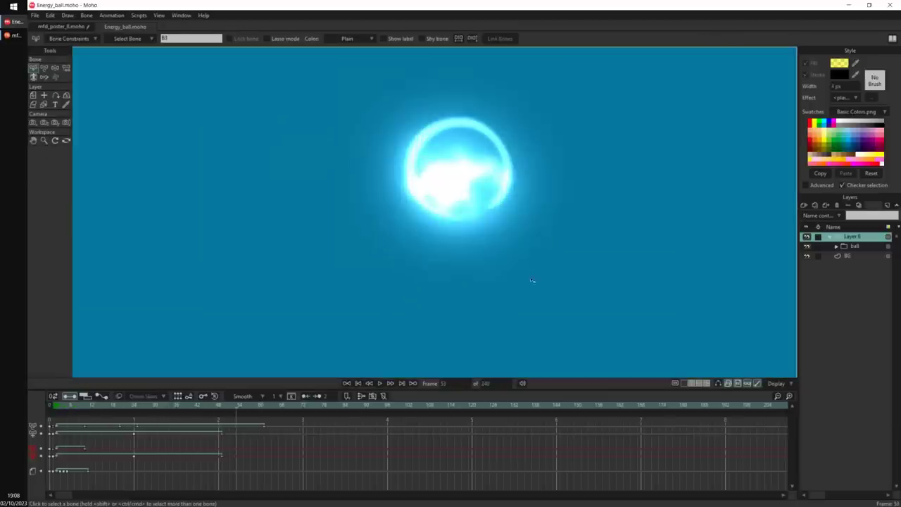
pyautogui.moveTo(557, 247); pyautogui.dragTo(526, 280)
pyautogui.moveTo(57, 409); pyautogui.dragTo(245, 461)
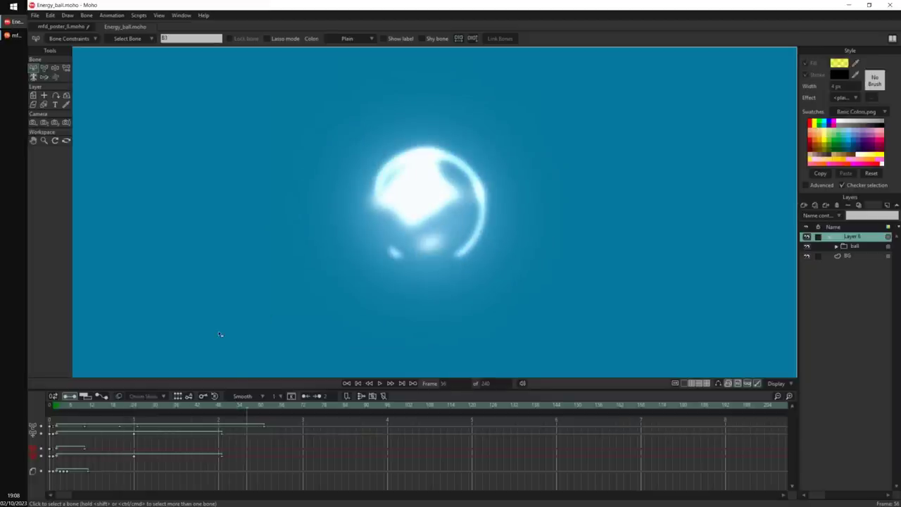
pyautogui.moveTo(60, 407); pyautogui.dragTo(181, 422)
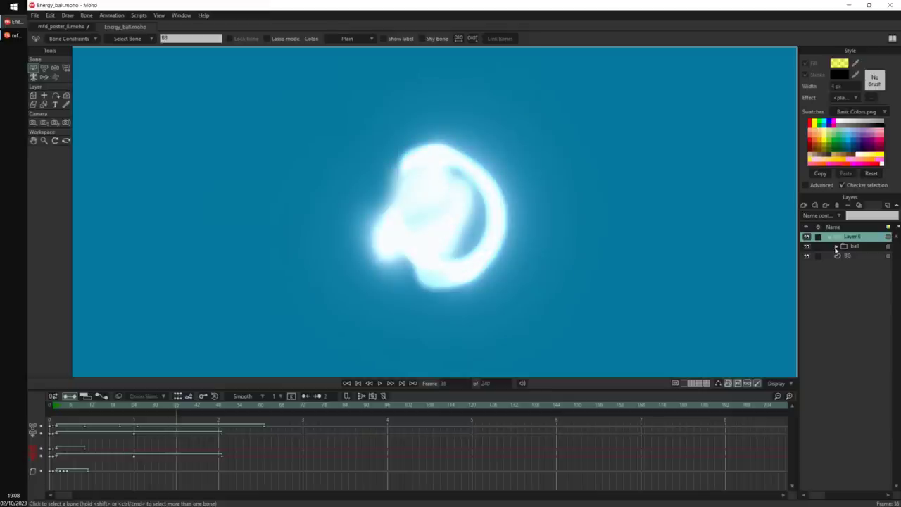
# Isolate Layer 2 of the ball group, display its paths and scrub the animation to examine the glow.
pyautogui.click(836, 247)
pyautogui.click(865, 295)
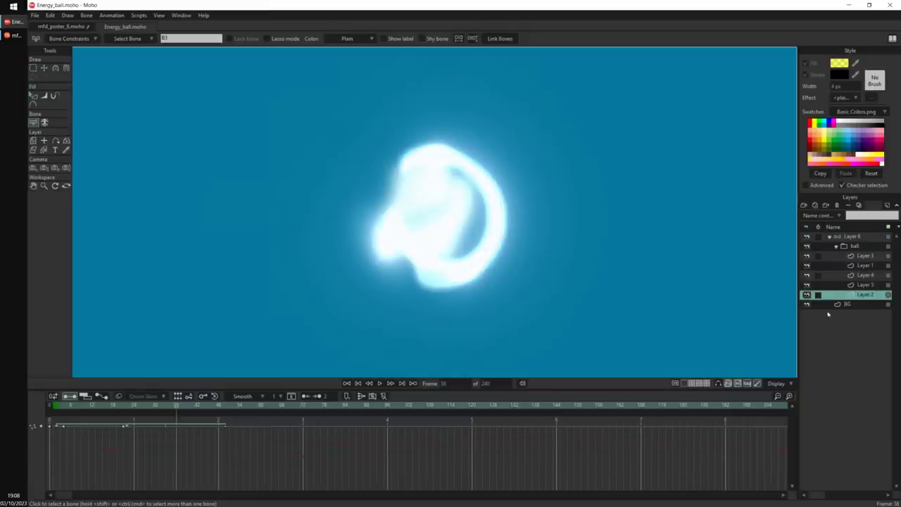
pyautogui.keyDown('alt'); pyautogui.click(808, 295); pyautogui.keyUp('alt')
pyautogui.hotkey('ctrl', 'h')
pyautogui.press('g')
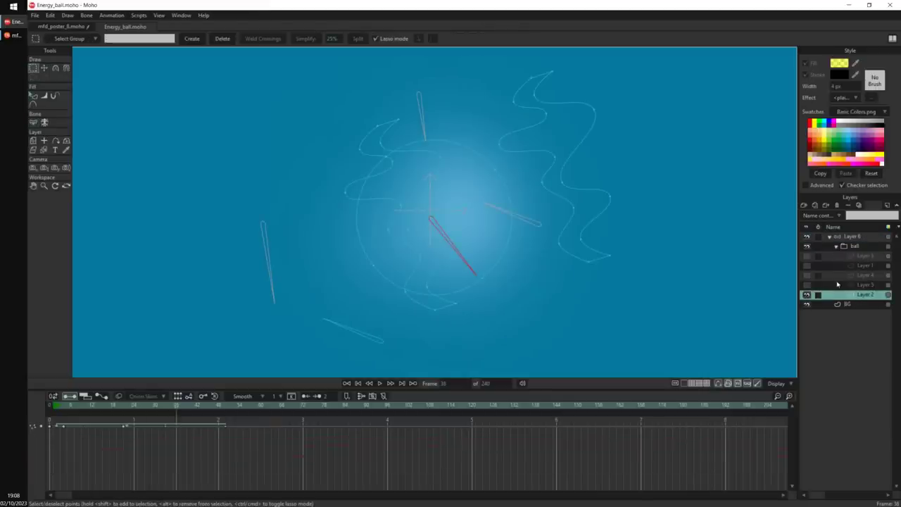
pyautogui.moveTo(53, 407); pyautogui.dragTo(165, 410)
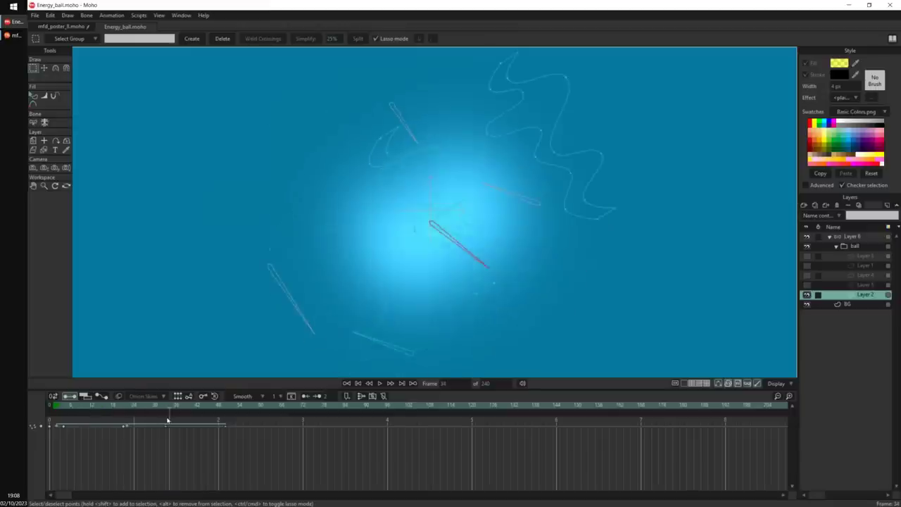
# Try moving Layer 2's glow shape points at frame 33 to test the live effect.
pyautogui.click(434, 254)
pyautogui.press('t')
pyautogui.moveTo(530, 288); pyautogui.dragTo(498, 327)
pyautogui.scroll(3, 520, 282)
pyautogui.moveTo(579, 297); pyautogui.dragTo(738, 319)
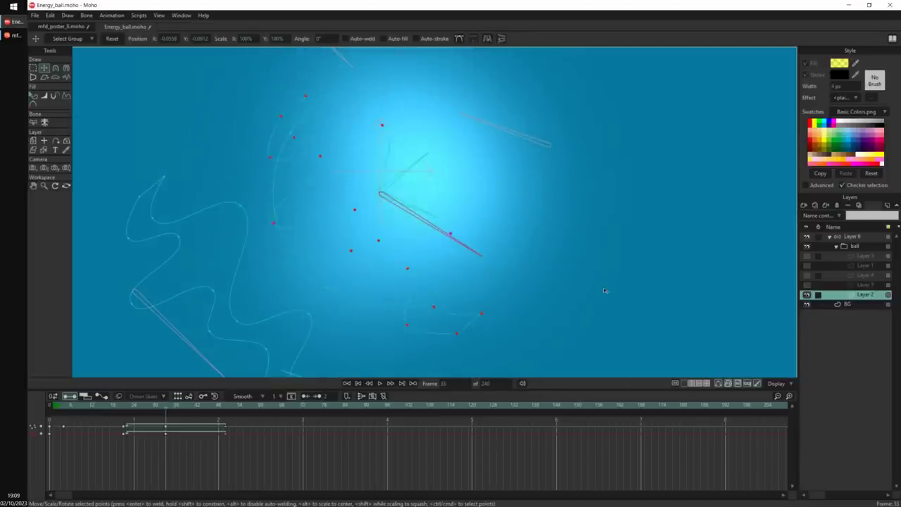
pyautogui.press('space')
# Delete Layer 2's keyframes at frame 33 and scrub the animation to check the glow.
pyautogui.moveTo(156, 468); pyautogui.dragTo(173, 429)
pyautogui.press('Delete')
pyautogui.scroll(-5, 412, 222)
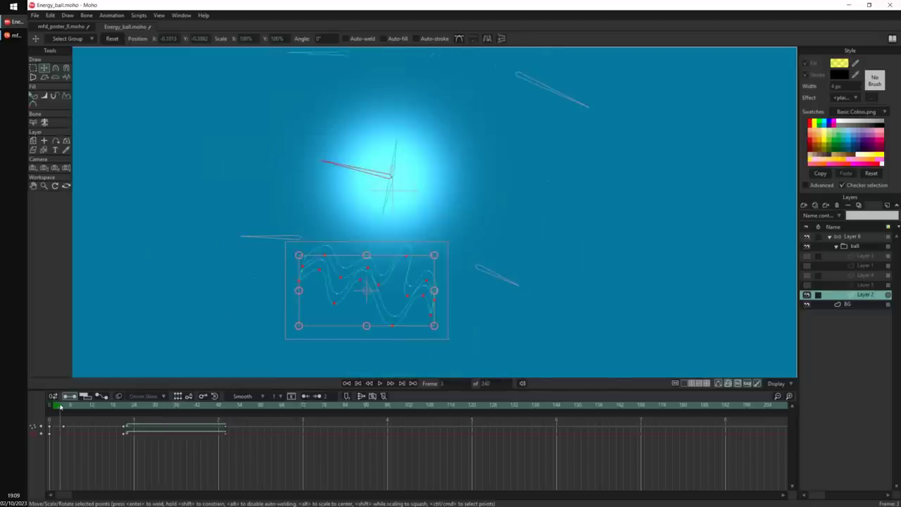
pyautogui.click(164, 424)
pyautogui.moveTo(164, 424); pyautogui.dragTo(223, 430)
# Make Layer 5 of the ball group visible, select it and scrub to examine its shapes.
pyautogui.click(808, 285)
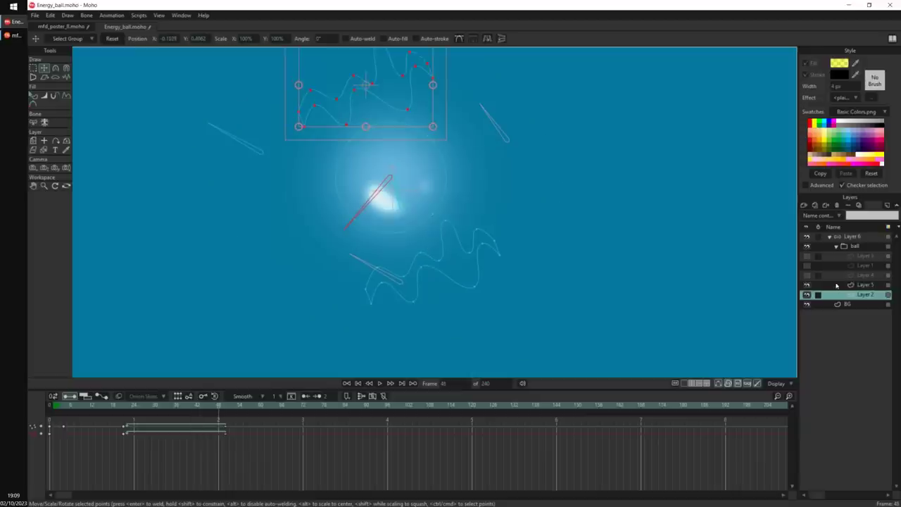
pyautogui.click(854, 287)
pyautogui.moveTo(80, 410); pyautogui.dragTo(349, 447)
pyautogui.moveTo(151, 410); pyautogui.dragTo(233, 411)
# Show the ball group's remaining hidden layers, select Layer 3, and preview the complete energy ball animation.
pyautogui.click(808, 276)
pyautogui.click(808, 265)
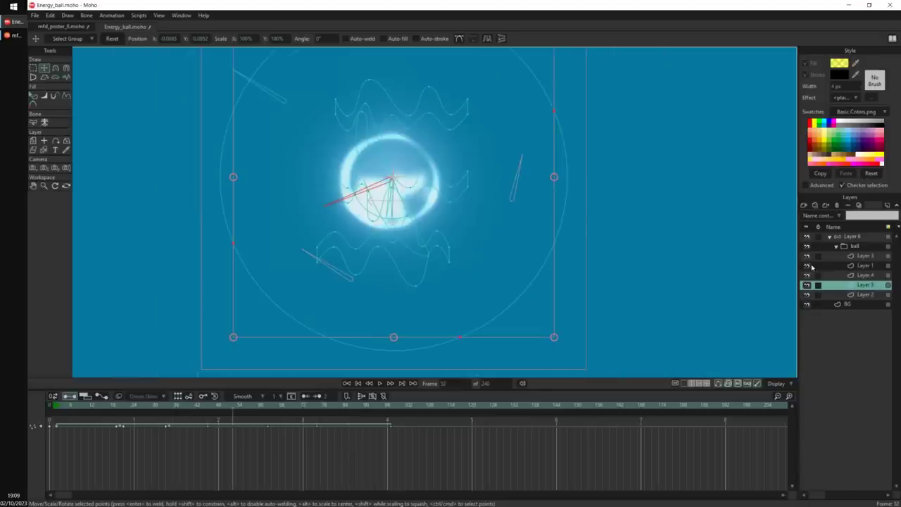
pyautogui.click(863, 257)
pyautogui.moveTo(61, 407); pyautogui.dragTo(189, 426)
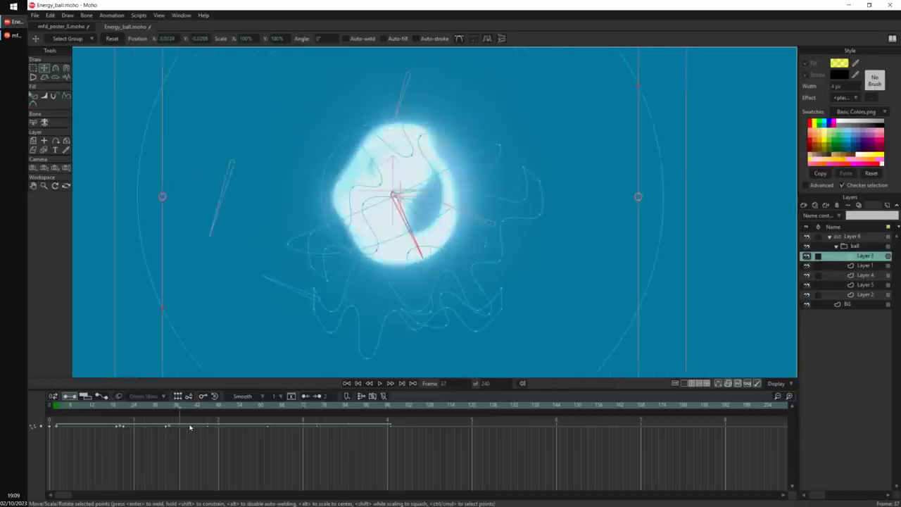
pyautogui.press('space')
pyautogui.scroll(-3, 544, 191)
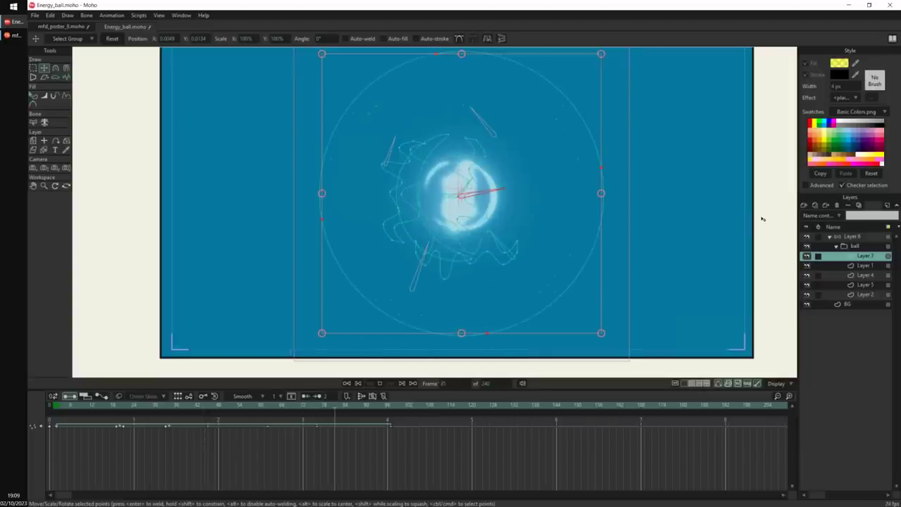
pyautogui.press('Escape')
# Copy Layer 6 from Energy_ball.moho and paste it above the vectors group in mfd_poster_8.moho.
pyautogui.click(852, 237)
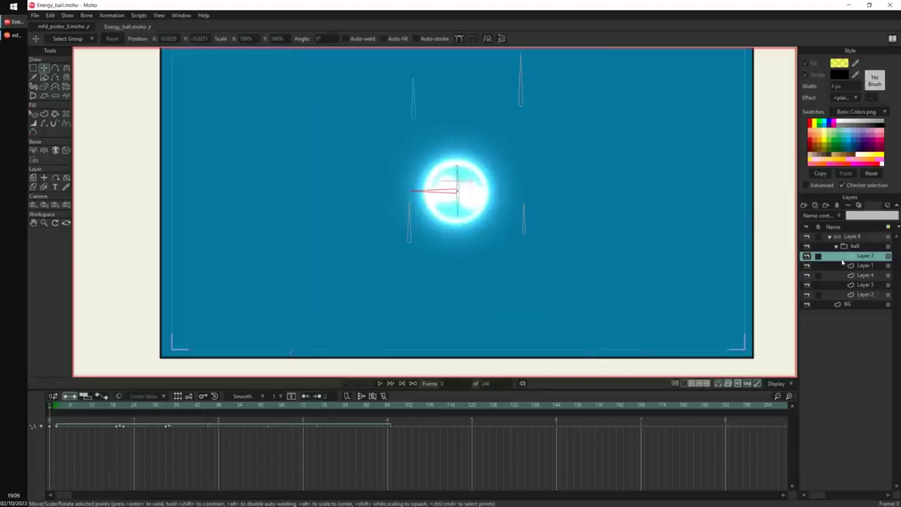
pyautogui.click(51, 16)
pyautogui.click(85, 88)
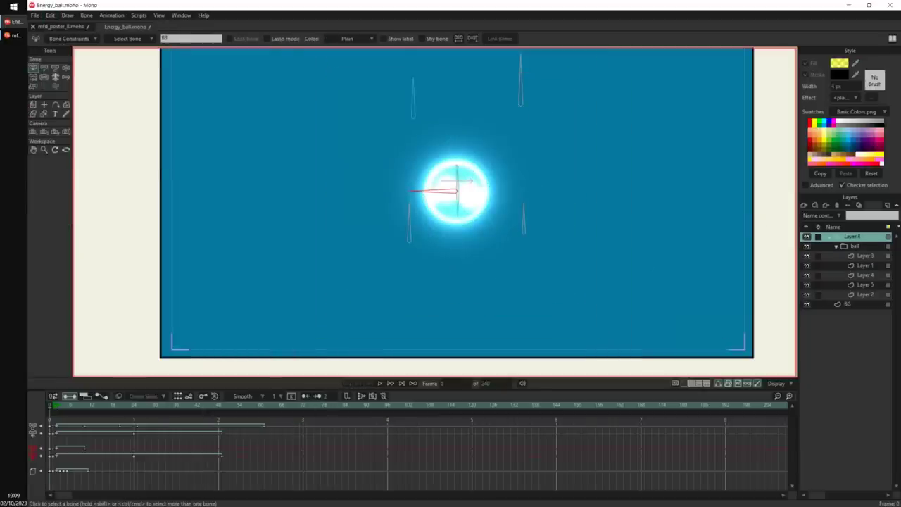
pyautogui.click(66, 26)
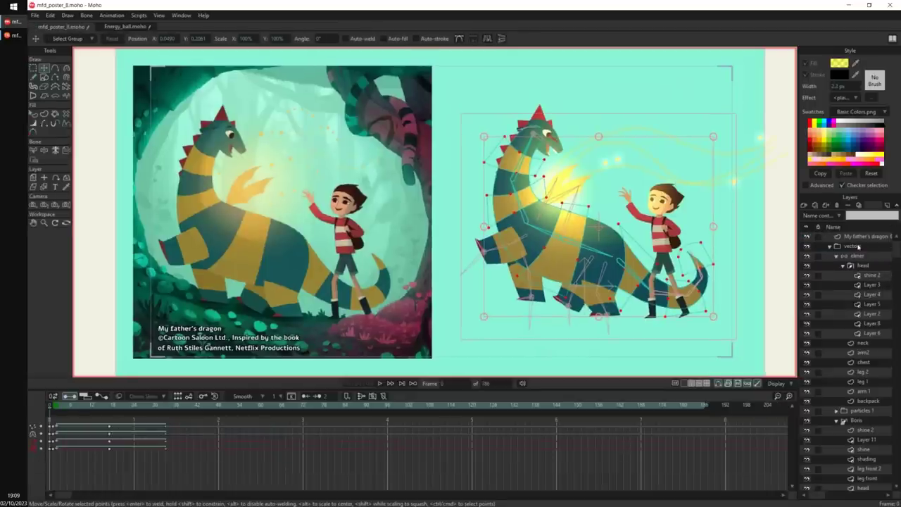
pyautogui.click(858, 246)
pyautogui.click(51, 15)
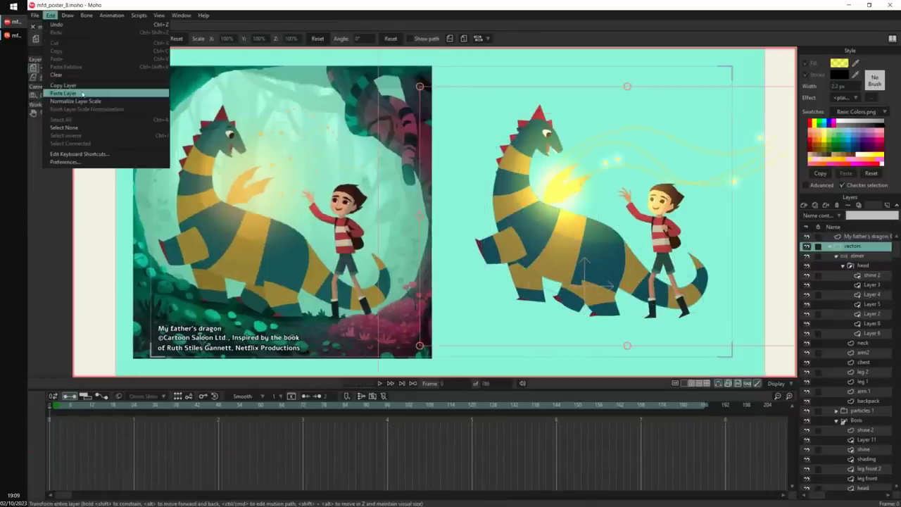
pyautogui.click(80, 94)
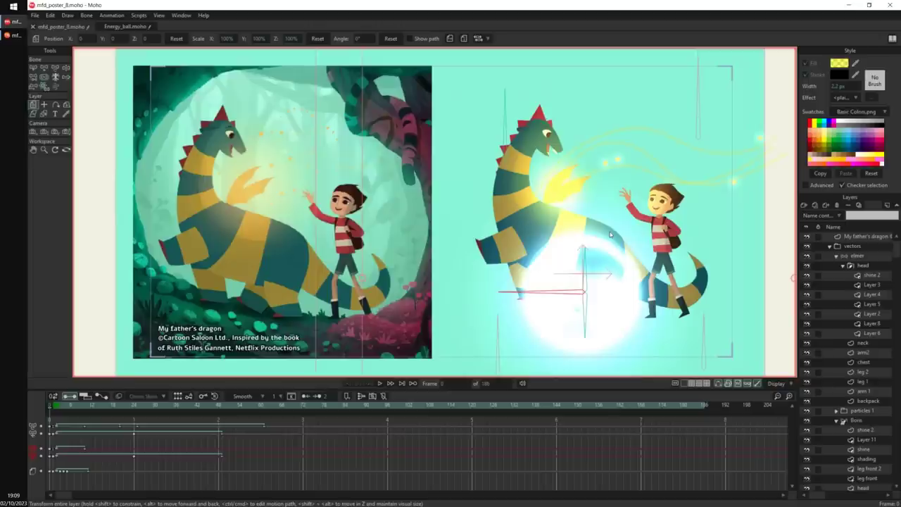
# Scale the pasted Layer 6 to 29.8%, position the energy ball between the dragon and the boy, and play the animation.
pyautogui.moveTo(563, 225); pyautogui.dragTo(554, 227)
pyautogui.moveTo(594, 228); pyautogui.dragTo(608, 105)
pyautogui.moveTo(587, 164); pyautogui.dragTo(484, 133)
pyautogui.moveTo(696, 358); pyautogui.dragTo(609, 220)
pyautogui.press('space')
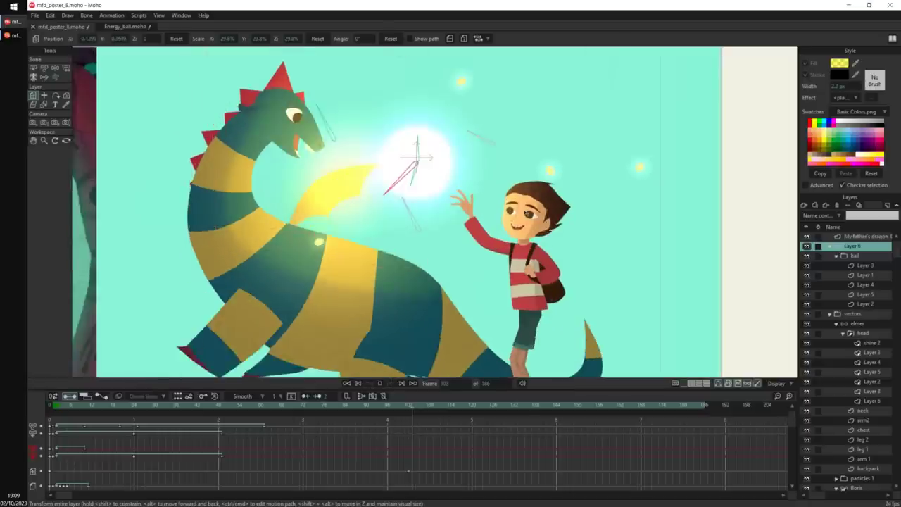
# Delete Layer 6's stray movement keyframes at frames 102 and 11.
pyautogui.click(409, 471)
pyautogui.press('Delete')
pyautogui.moveTo(386, 408); pyautogui.dragTo(85, 410)
pyautogui.press('Right')
pyautogui.moveTo(409, 254); pyautogui.dragTo(290, 191)
pyautogui.click(88, 471)
pyautogui.press('Delete')
pyautogui.scroll(-4, 392, 197)
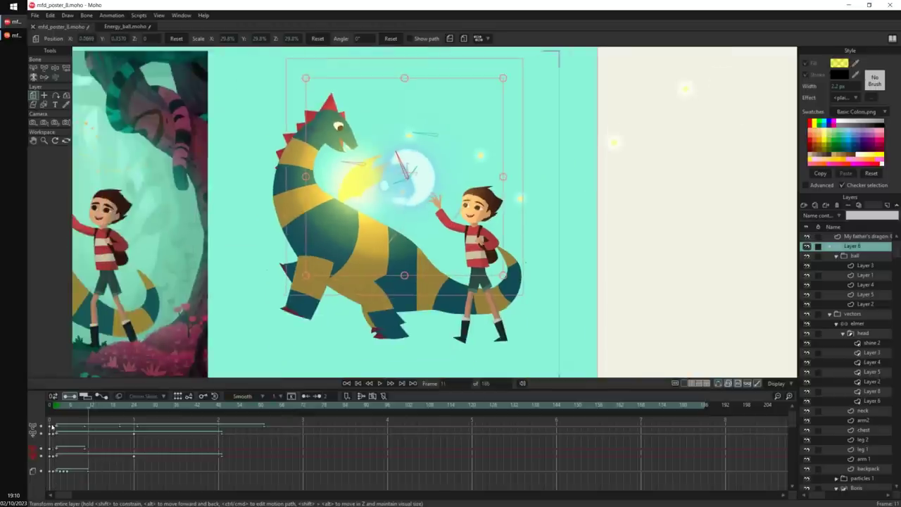
# Return to frame 0, collapse the Layer 6 and vectors groups, and select the vectors group.
pyautogui.click(50, 410)
pyautogui.moveTo(433, 238); pyautogui.dragTo(529, 258)
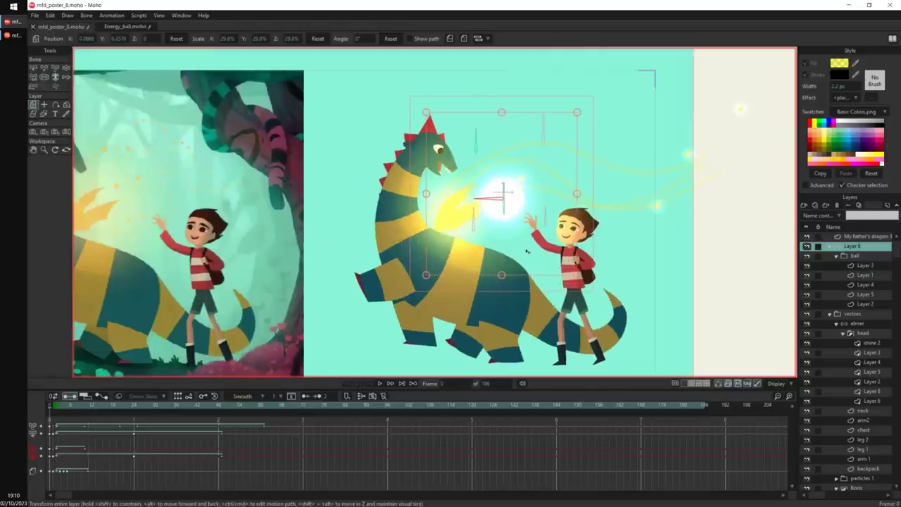
pyautogui.scroll(-1, 474, 264)
pyautogui.moveTo(416, 256); pyautogui.dragTo(505, 231)
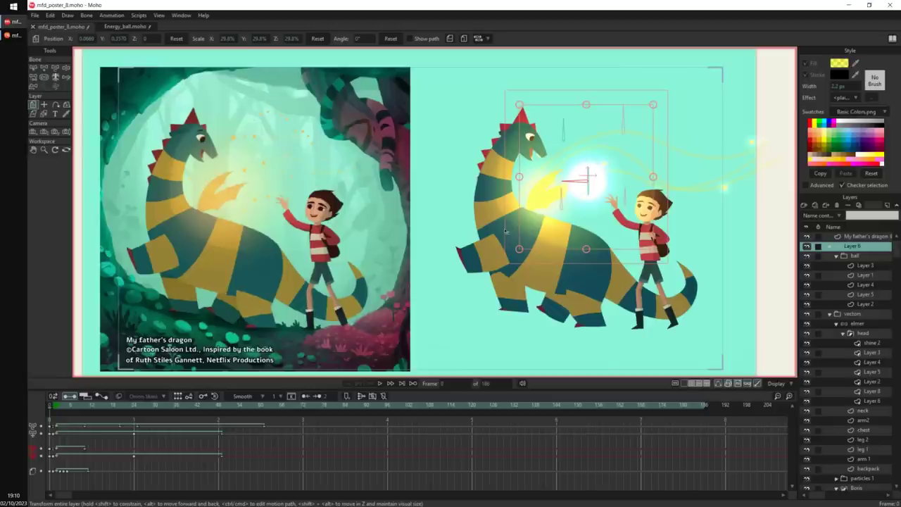
pyautogui.click(828, 250)
pyautogui.click(828, 253)
pyautogui.click(830, 247)
pyautogui.click(830, 257)
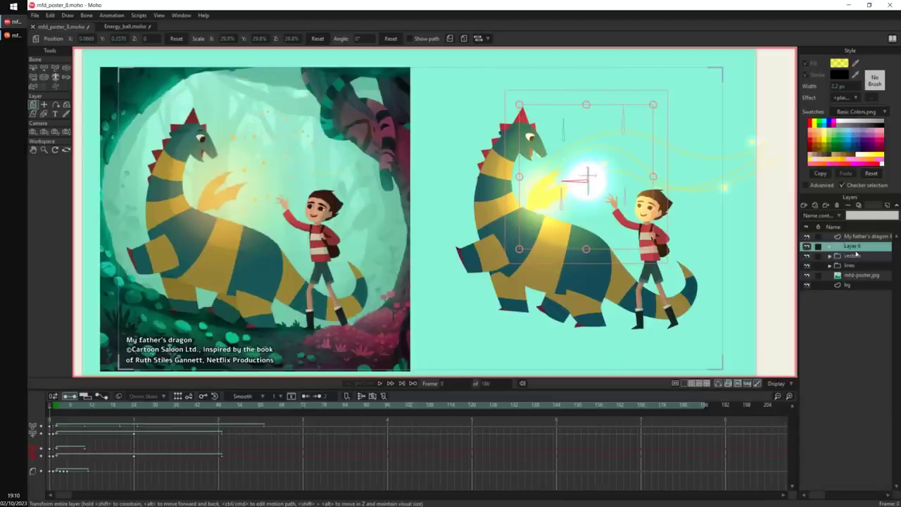
pyautogui.click(857, 257)
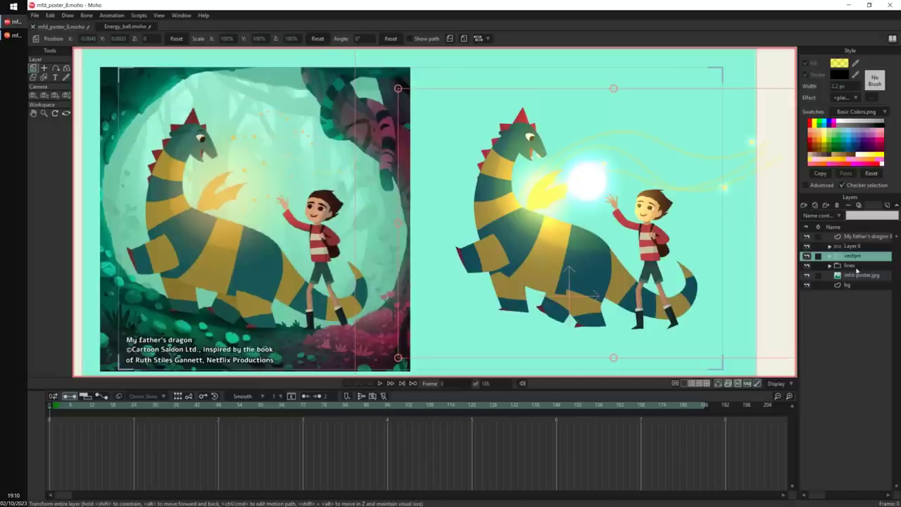
# Turn on the vectors group's outline with an increased width in its layer settings, and scrub the animation to check it.
pyautogui.doubleClick(855, 256)
pyautogui.moveTo(722, 41); pyautogui.dragTo(310, 98)
pyautogui.click(253, 169)
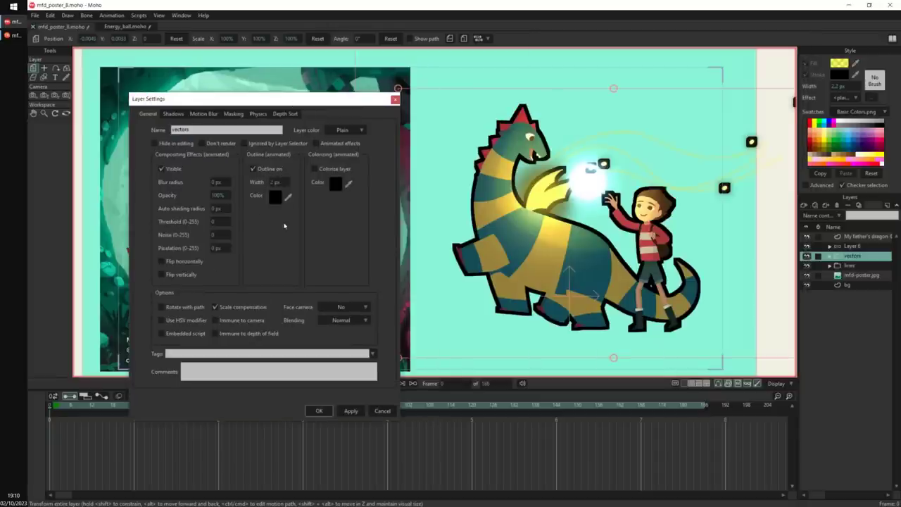
pyautogui.scroll(1, 282, 182)
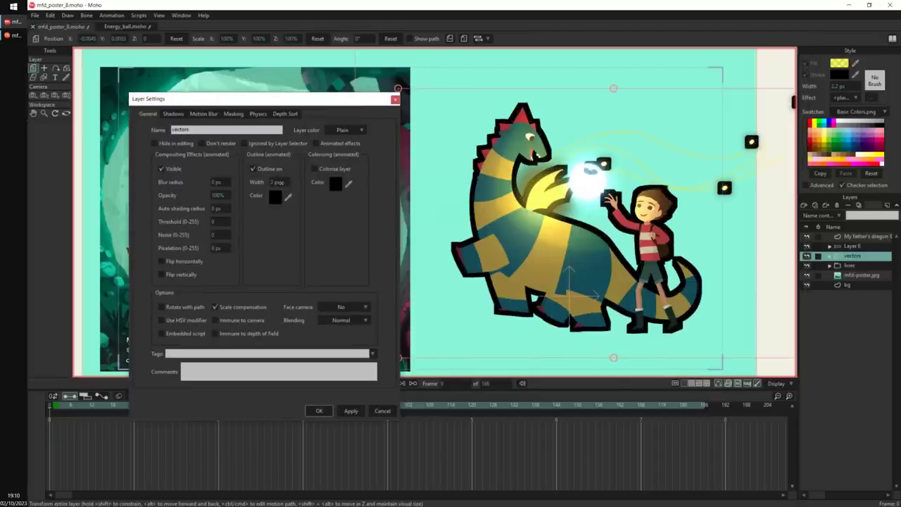
pyautogui.click(319, 411)
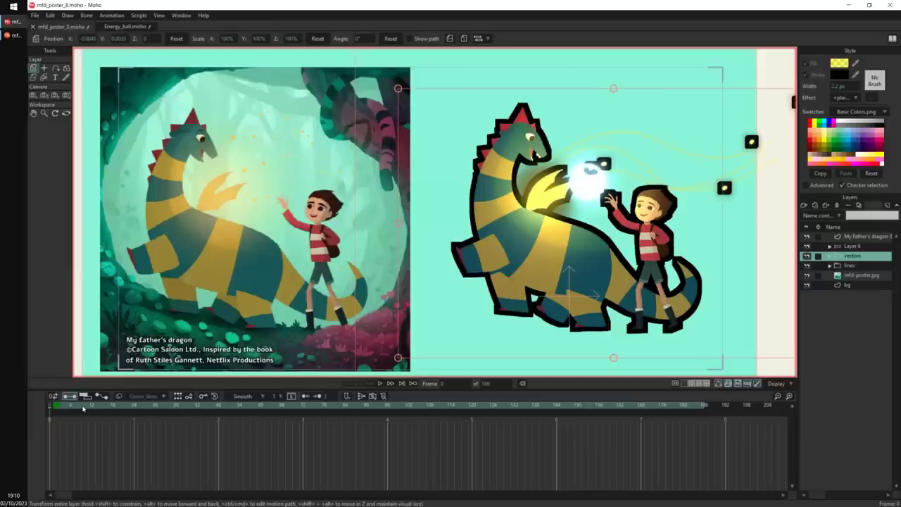
pyautogui.moveTo(88, 409); pyautogui.dragTo(262, 414)
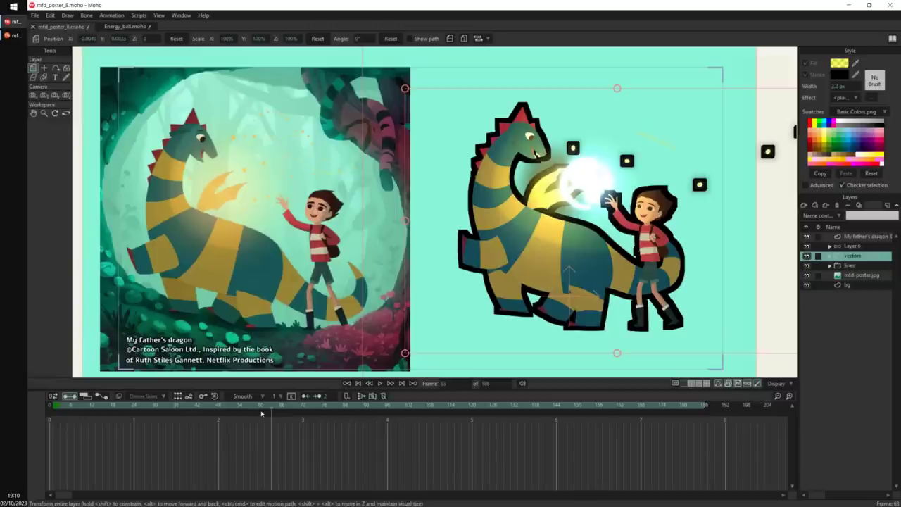
pyautogui.moveTo(261, 413); pyautogui.dragTo(221, 417)
# Switch to the older Moho window and scrub and play the poster animation there for comparison.
pyautogui.click(16, 36)
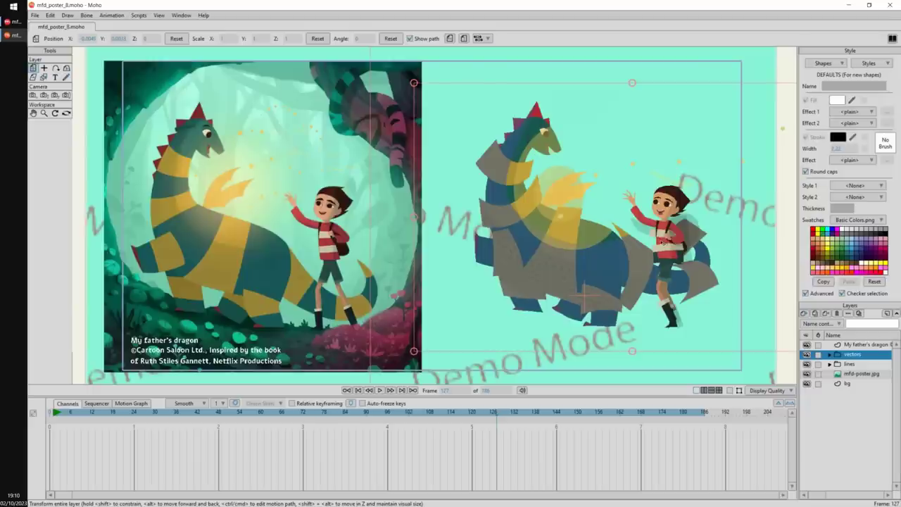
pyautogui.press('space')
pyautogui.moveTo(68, 416); pyautogui.dragTo(113, 420)
pyautogui.press('space')
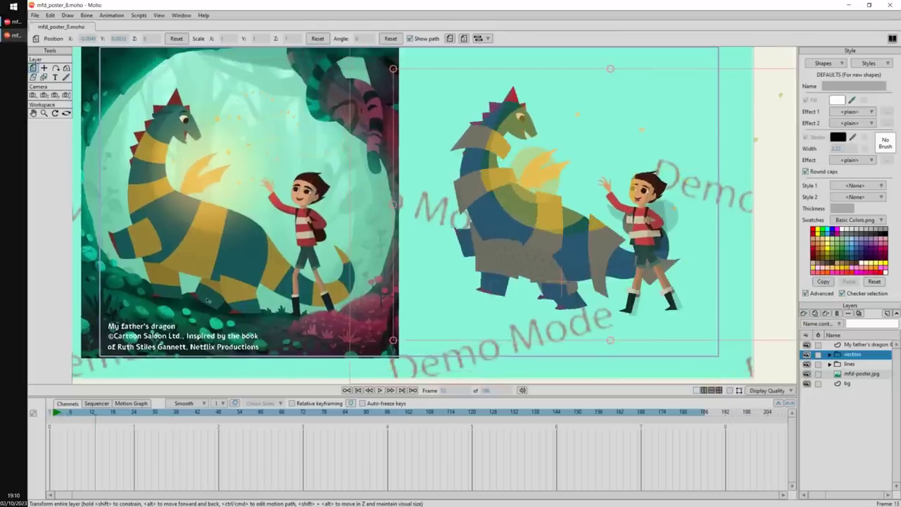
pyautogui.press('space')
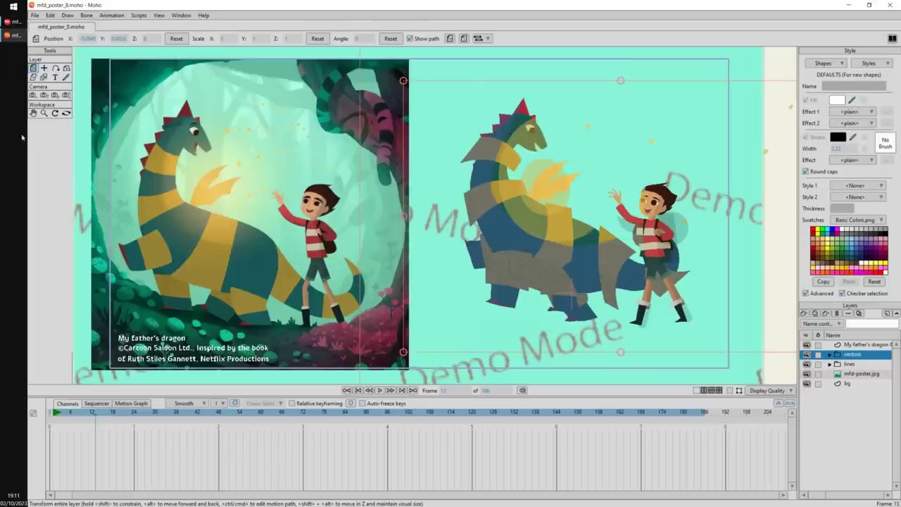
# Switch back to the newer Moho window and preview the glowing blade's animation in light_saber.moho at various frames.
pyautogui.click(12, 25)
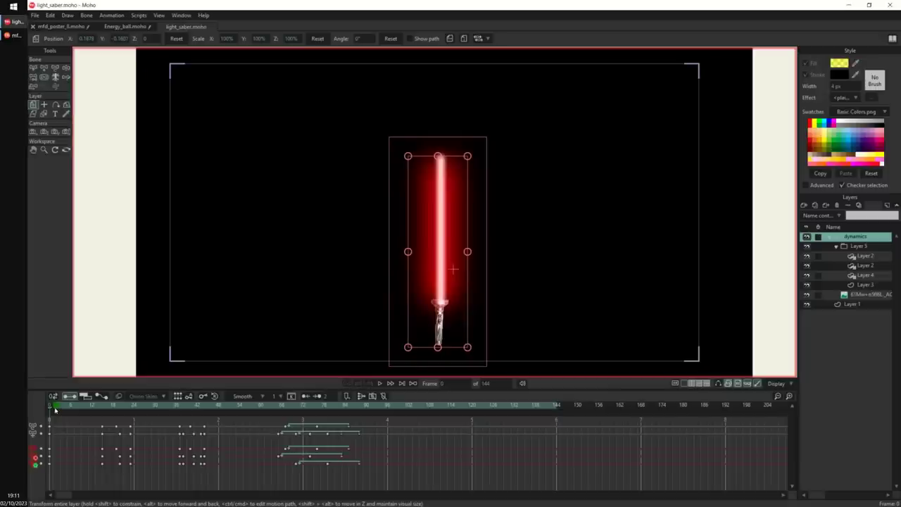
pyautogui.moveTo(55, 410); pyautogui.dragTo(102, 414)
pyautogui.press('z')
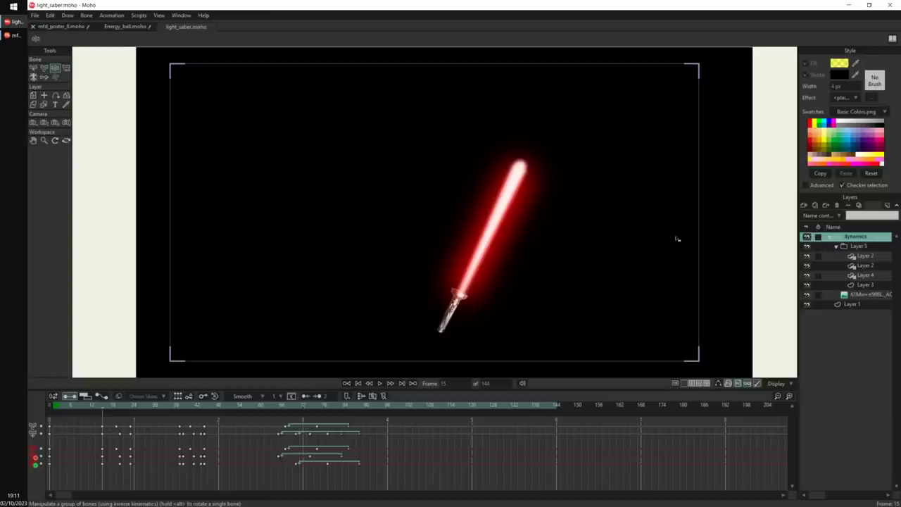
pyautogui.press('space')
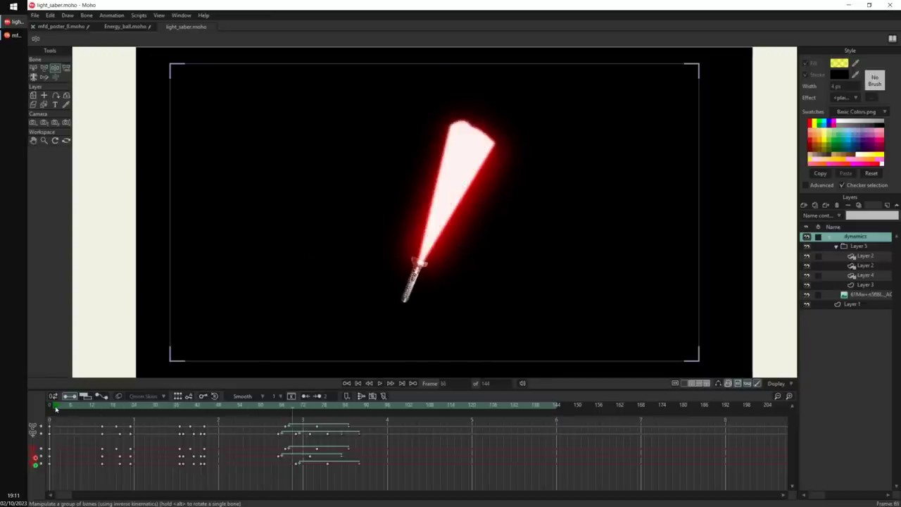
pyautogui.moveTo(150, 418); pyautogui.dragTo(509, 454)
pyautogui.scroll(2, 495, 252)
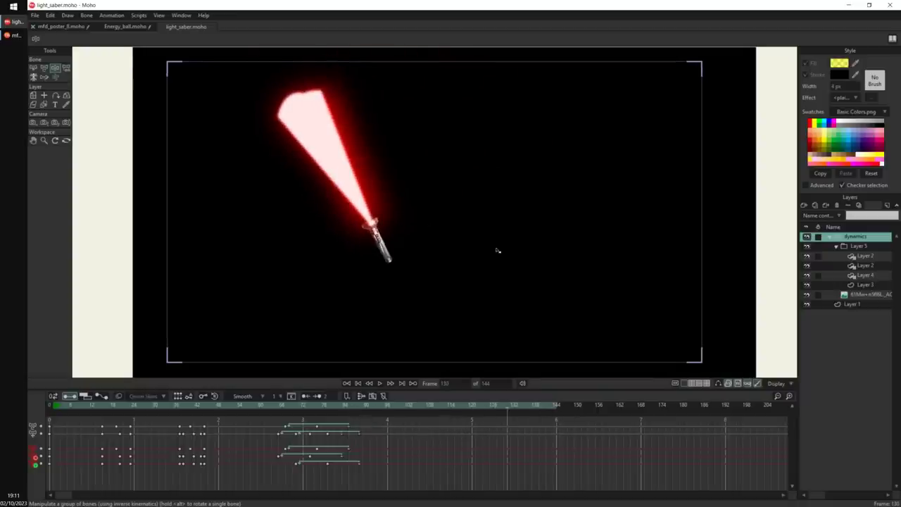
pyautogui.click(234, 407)
pyautogui.moveTo(235, 409); pyautogui.dragTo(260, 404)
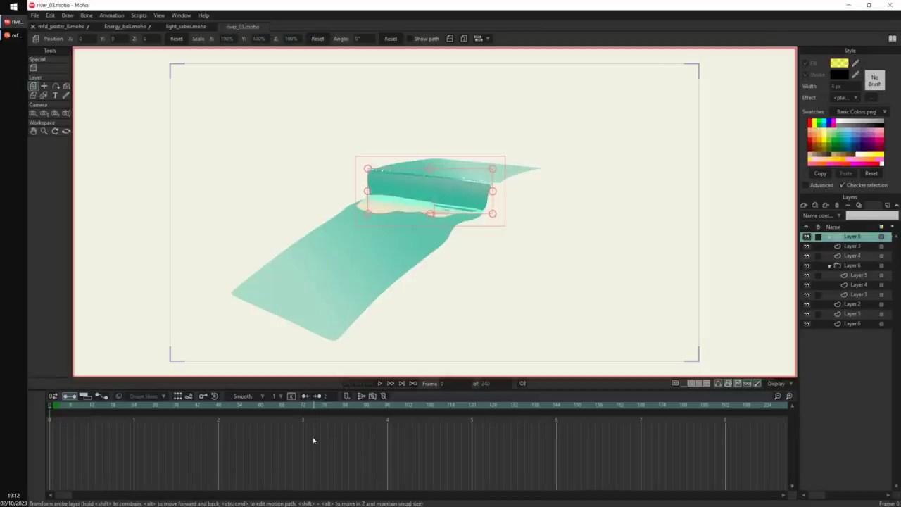
# Preview the waterfall in river_03.moho at frame 1 and return to frame 0.
pyautogui.click(52, 408)
pyautogui.moveTo(541, 261); pyautogui.dragTo(542, 265)
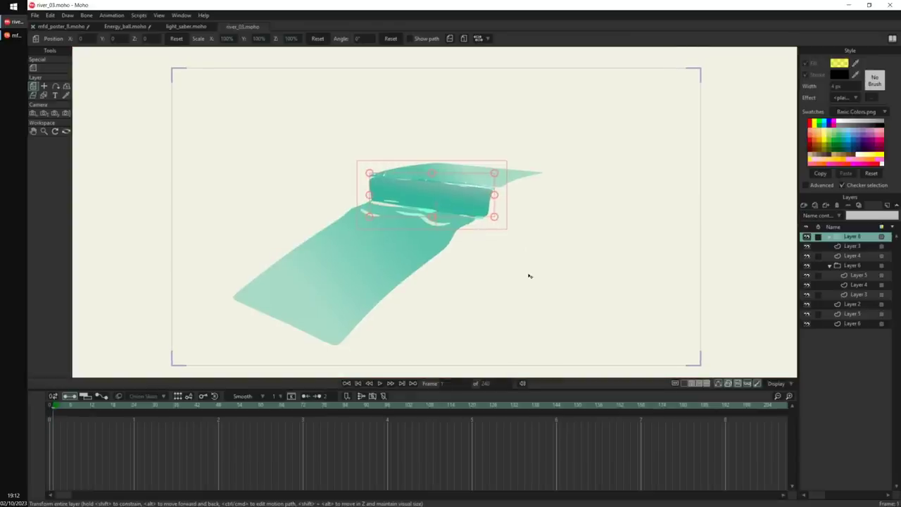
pyautogui.click(49, 407)
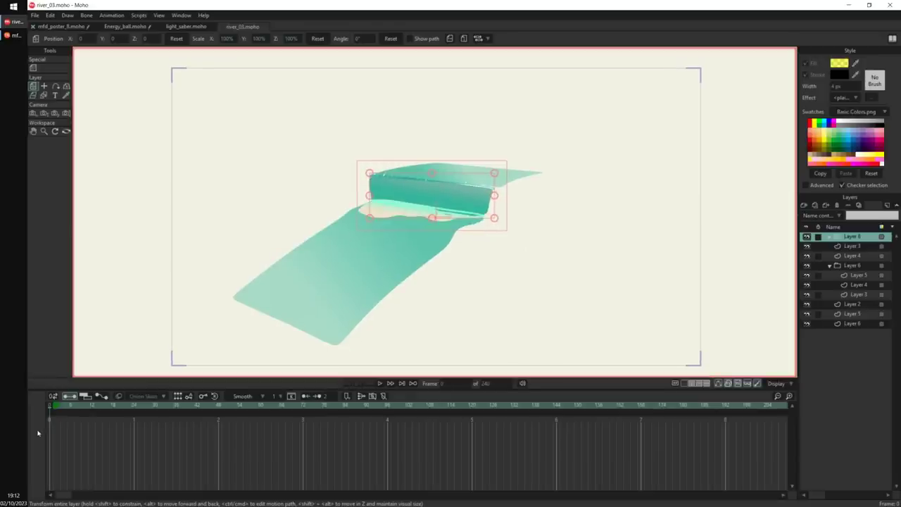
# Add a vector layer above Layer 8 and draw an oval with a light blue fill and black stroke in an empty area.
pyautogui.click(803, 206)
pyautogui.click(813, 216)
pyautogui.moveTo(676, 261); pyautogui.dragTo(666, 252)
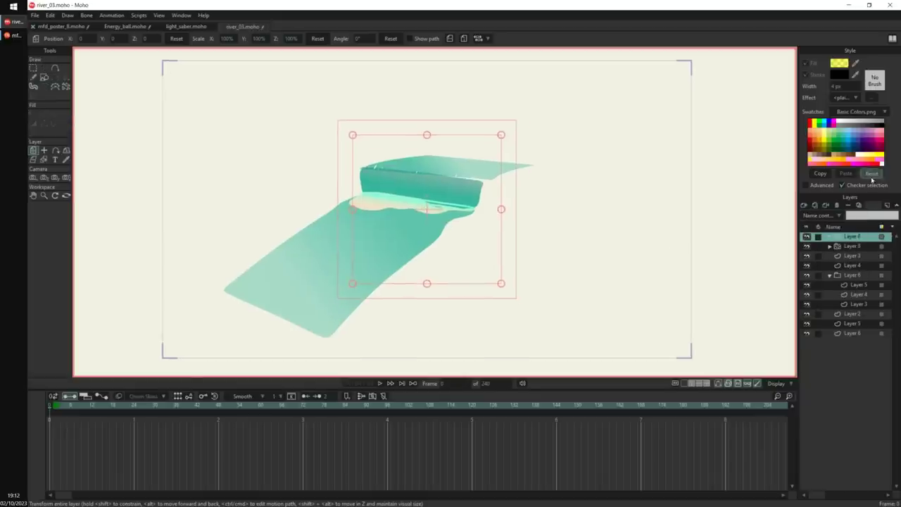
pyautogui.moveTo(617, 188); pyautogui.dragTo(484, 193)
pyautogui.press('s')
pyautogui.scroll(1, 468, 158)
pyautogui.moveTo(544, 194)
pyautogui.mouseDown()
pyautogui.moveTo(319, 185)
pyautogui.moveTo(147, 193)
pyautogui.mouseUp()
pyautogui.moveTo(427, 197); pyautogui.dragTo(358, 197)
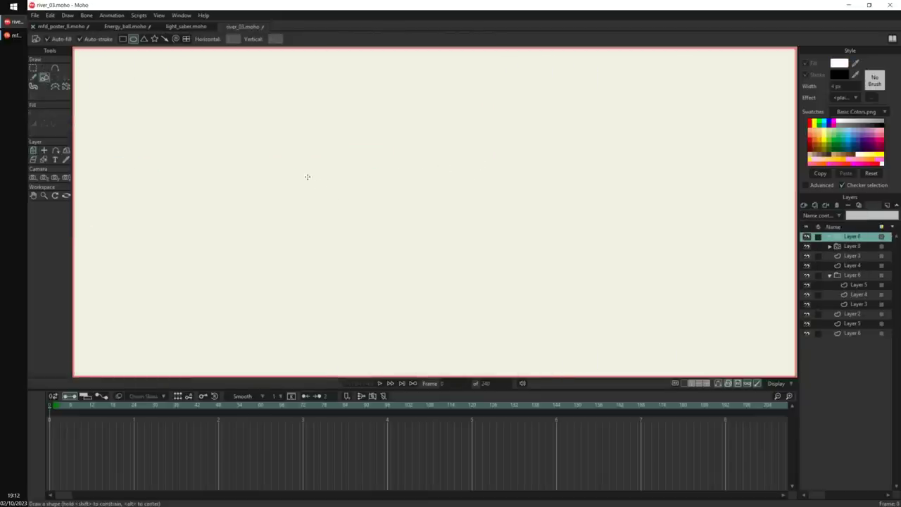
pyautogui.moveTo(261, 132); pyautogui.dragTo(396, 258)
pyautogui.press('q')
pyautogui.click(843, 138)
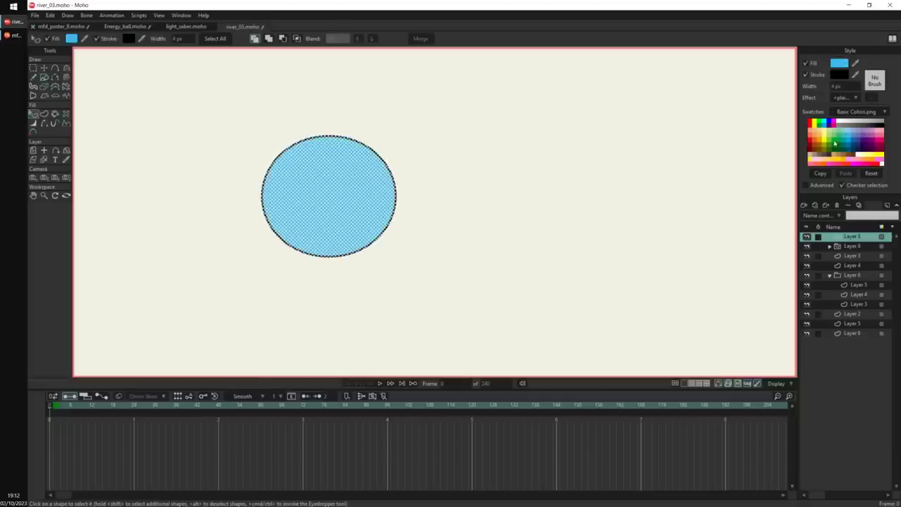
# Draw a second light blue circle overlapping the first oval on its right side.
pyautogui.press('e')
pyautogui.moveTo(356, 121); pyautogui.dragTo(483, 246)
pyautogui.press('q')
pyautogui.press('Return')
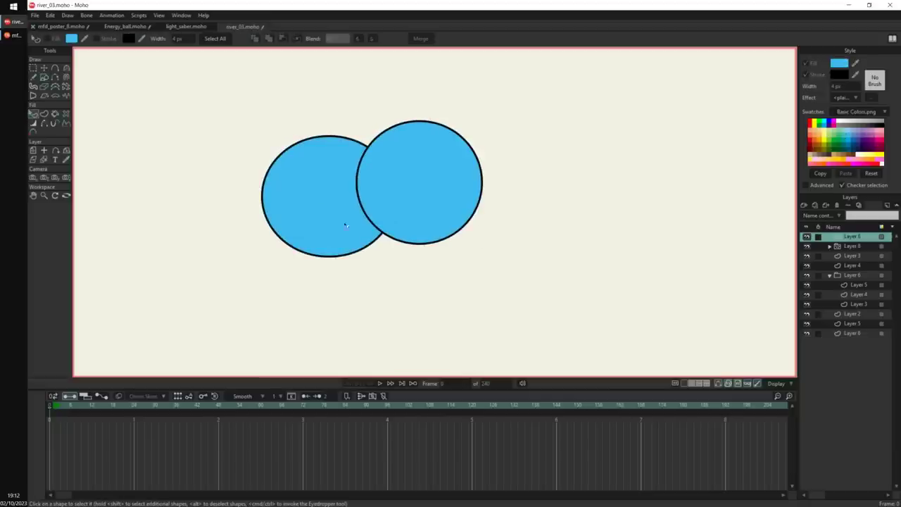
# Combine the second circle with the first oval as a boolean union and reposition the circle.
pyautogui.click(398, 178)
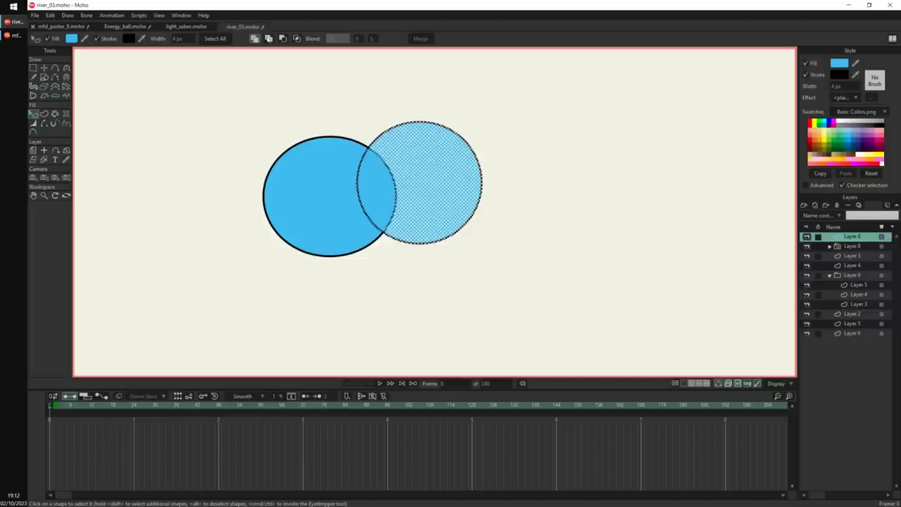
pyautogui.click(270, 39)
pyautogui.press('g')
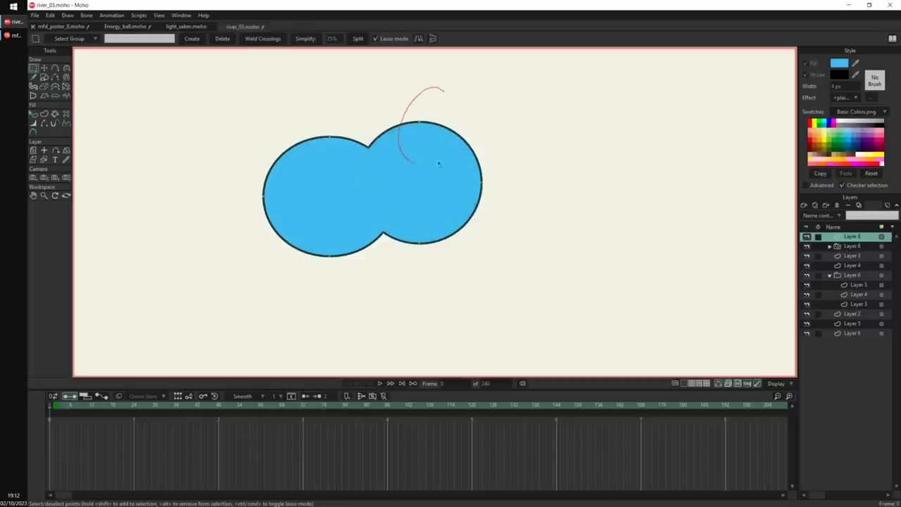
pyautogui.press('t')
pyautogui.moveTo(569, 193); pyautogui.dragTo(533, 111)
pyautogui.moveTo(415, 172)
pyautogui.mouseDown()
pyautogui.moveTo(477, 167)
pyautogui.moveTo(465, 186)
pyautogui.moveTo(443, 192)
pyautogui.moveTo(451, 186)
pyautogui.mouseUp()
# Set the united shape's blend to about 18% and shift the second circle to test the smooth join.
pyautogui.press('q')
pyautogui.click(461, 175)
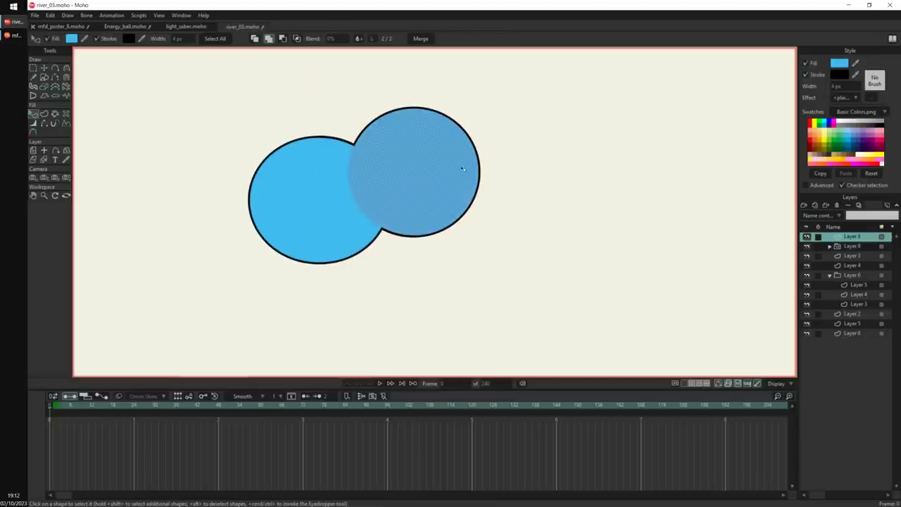
pyautogui.moveTo(350, 38); pyautogui.dragTo(424, 40)
pyautogui.press('g')
pyautogui.click(398, 159)
pyautogui.press('t')
pyautogui.moveTo(429, 178)
pyautogui.mouseDown()
pyautogui.moveTo(470, 174)
pyautogui.moveTo(459, 179)
pyautogui.moveTo(465, 240)
pyautogui.moveTo(484, 226)
pyautogui.moveTo(383, 248)
pyautogui.moveTo(312, 151)
pyautogui.moveTo(399, 98)
pyautogui.moveTo(434, 105)
pyautogui.moveTo(413, 185)
pyautogui.moveTo(441, 176)
pyautogui.mouseUp()
# Switch the second circle's boolean operation to subtract and move it across the first oval.
pyautogui.press('q')
pyautogui.click(445, 166)
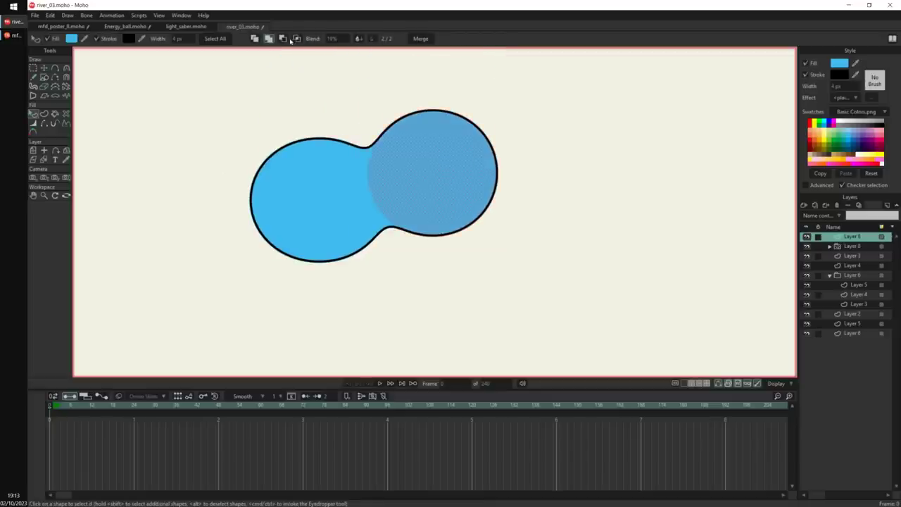
pyautogui.click(284, 39)
pyautogui.press('t')
pyautogui.moveTo(430, 170)
pyautogui.mouseDown()
pyautogui.moveTo(398, 183)
pyautogui.moveTo(493, 157)
pyautogui.moveTo(465, 191)
pyautogui.moveTo(406, 192)
pyautogui.moveTo(509, 185)
pyautogui.moveTo(410, 205)
pyautogui.moveTo(344, 202)
pyautogui.moveTo(332, 177)
pyautogui.moveTo(415, 186)
pyautogui.mouseUp()
pyautogui.click(432, 196)
# Switch the second circle's boolean operation to intersect, fill it green, and reposition it over the blue oval.
pyautogui.press('q')
pyautogui.click(415, 186)
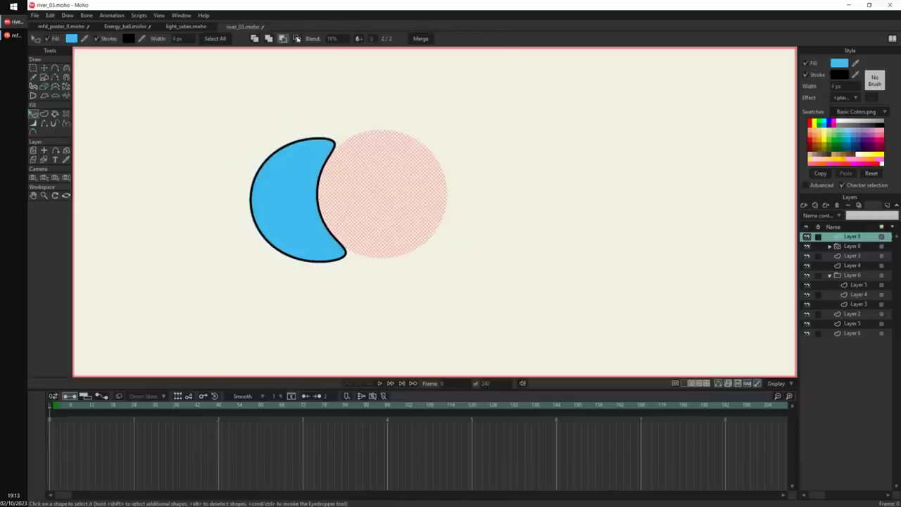
pyautogui.click(297, 39)
pyautogui.click(840, 138)
pyautogui.press('t')
pyautogui.moveTo(517, 202); pyautogui.dragTo(491, 192)
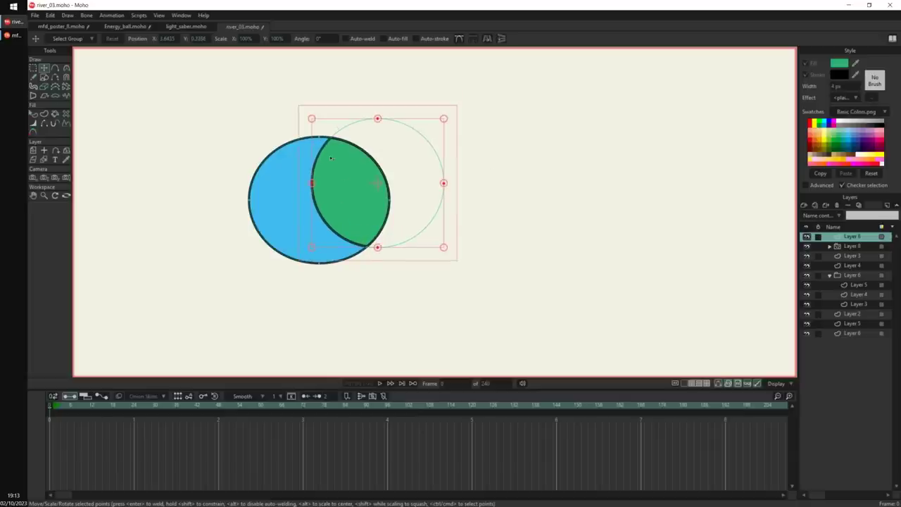
# Thicken the green circle's line width and move the circle lower over the blue oval.
pyautogui.press('w')
pyautogui.scroll(1, 347, 198)
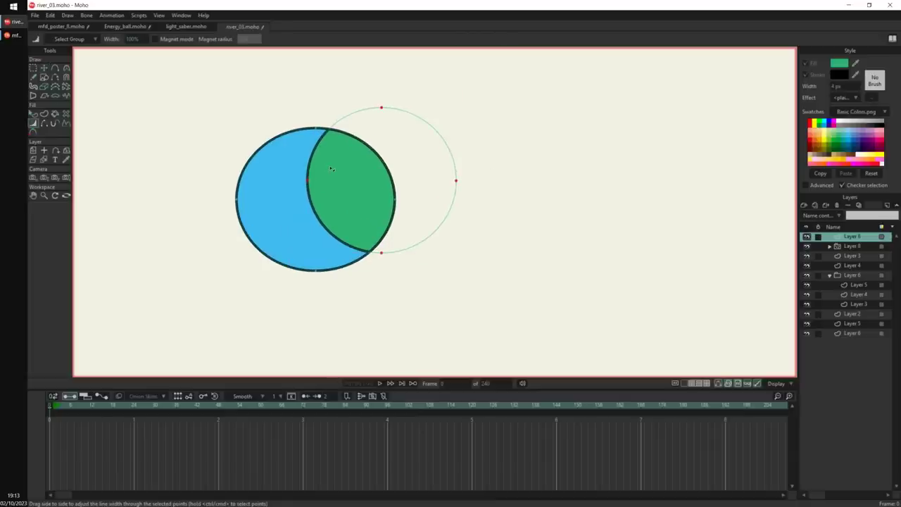
pyautogui.moveTo(333, 179); pyautogui.dragTo(426, 184)
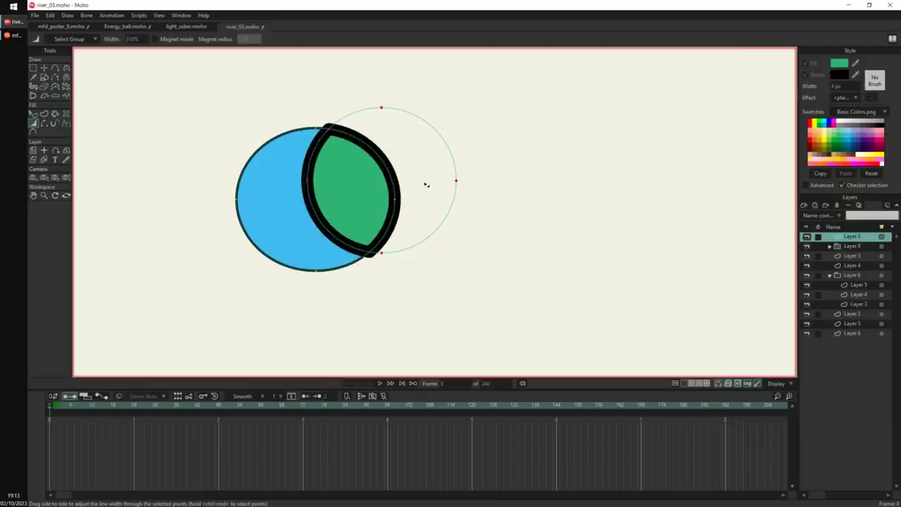
pyautogui.scroll(2, 367, 177)
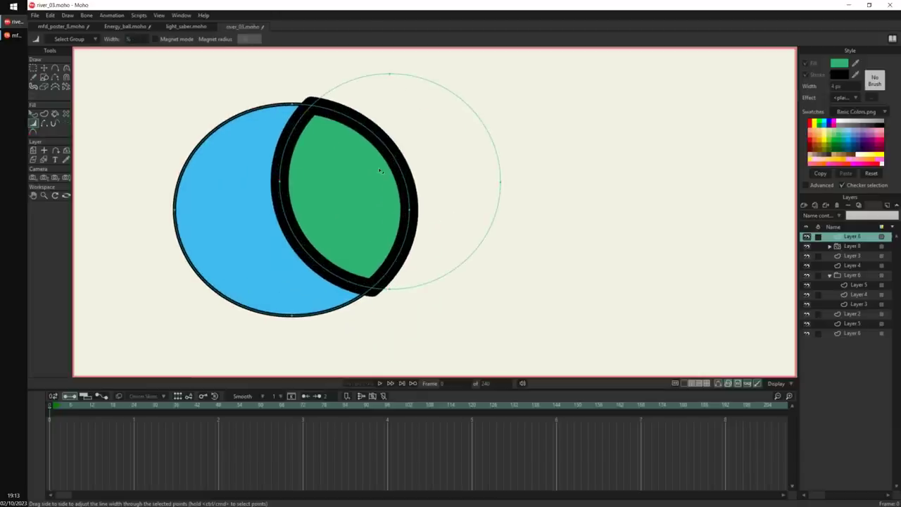
pyautogui.press('g')
pyautogui.press('t')
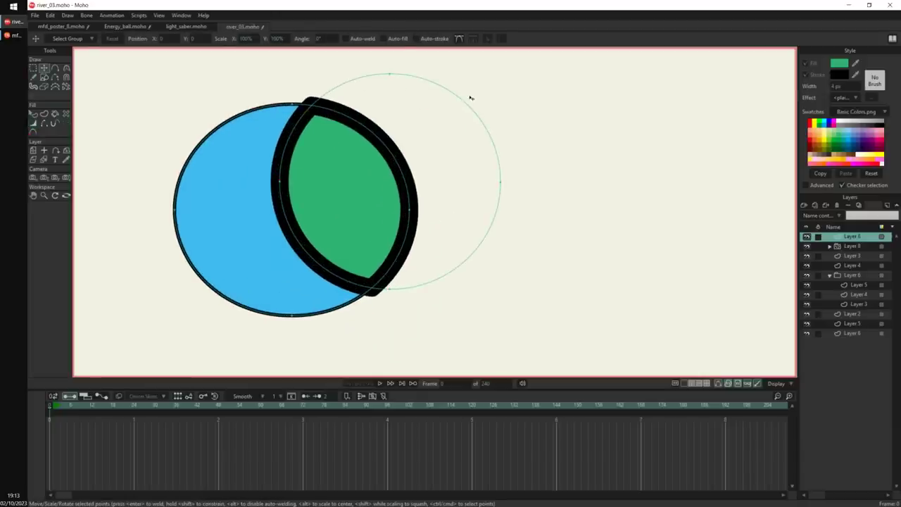
pyautogui.moveTo(460, 133)
pyautogui.mouseDown()
pyautogui.moveTo(515, 165)
pyautogui.moveTo(584, 160)
pyautogui.moveTo(541, 164)
pyautogui.moveTo(481, 207)
pyautogui.moveTo(444, 272)
pyautogui.moveTo(350, 275)
pyautogui.moveTo(354, 220)
pyautogui.moveTo(463, 218)
pyautogui.moveTo(447, 217)
pyautogui.moveTo(441, 239)
pyautogui.moveTo(364, 252)
pyautogui.moveTo(436, 230)
pyautogui.moveTo(386, 209)
pyautogui.mouseUp()
# Try an 1100% line width on the green circle's points, and reduce it to about 114%.
pyautogui.press('w')
pyautogui.press('t')
pyautogui.press('w')
pyautogui.moveTo(389, 209); pyautogui.dragTo(593, 194)
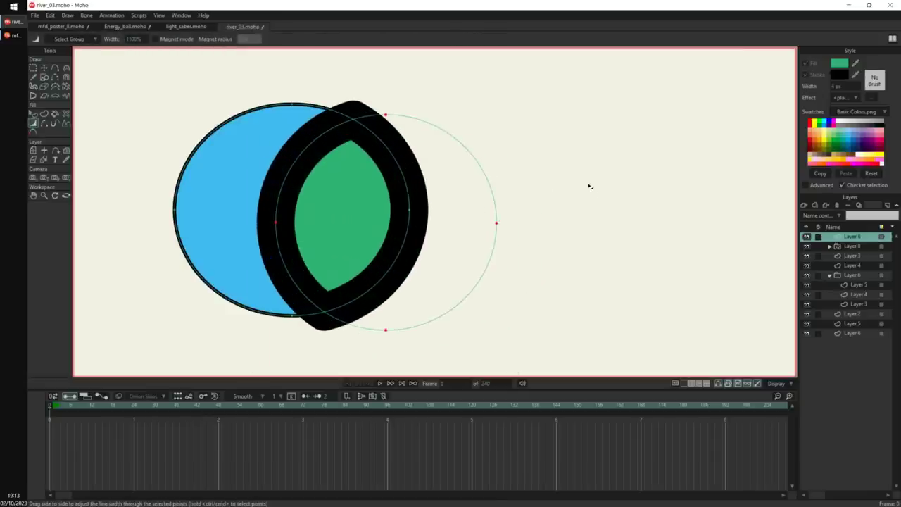
pyautogui.moveTo(416, 208); pyautogui.dragTo(227, 266)
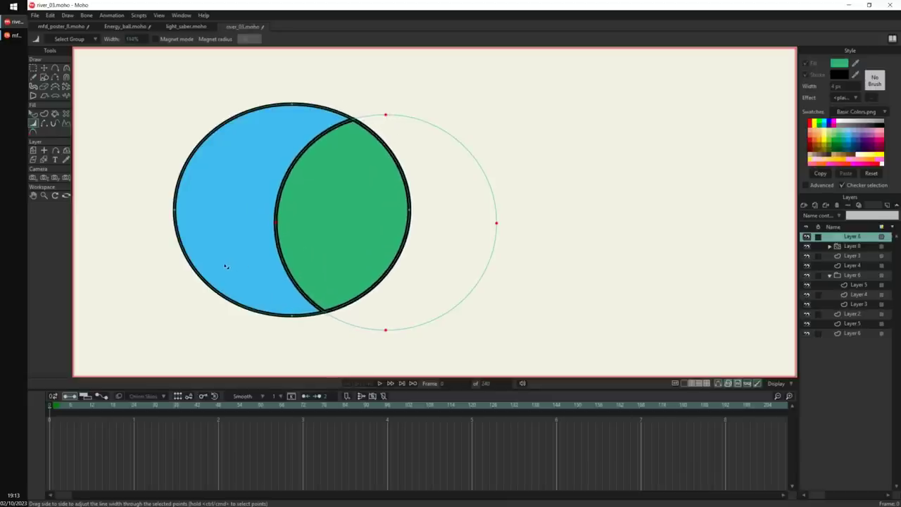
# Duplicate the green circle as a smaller concentric copy, and fill the outer circle black to form an iris ring.
pyautogui.press('g')
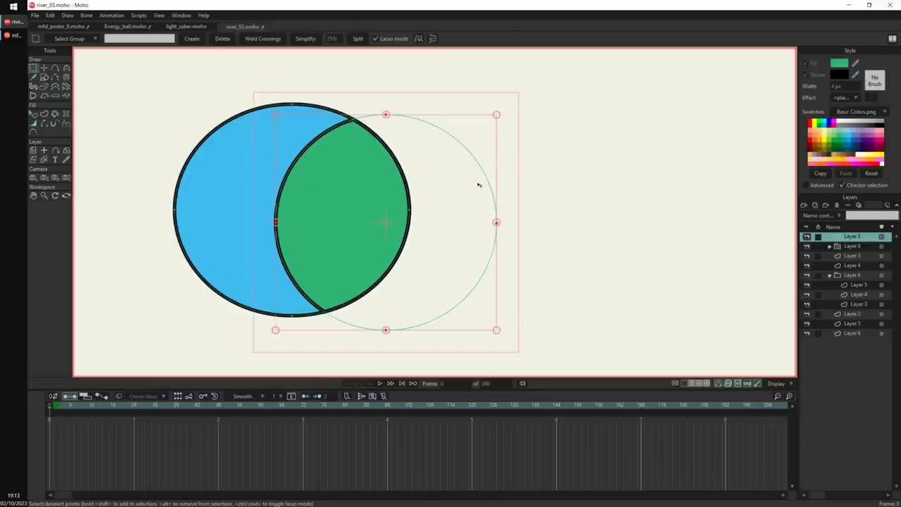
pyautogui.press('t')
pyautogui.moveTo(491, 329); pyautogui.dragTo(468, 308)
pyautogui.press('q')
pyautogui.click(288, 235)
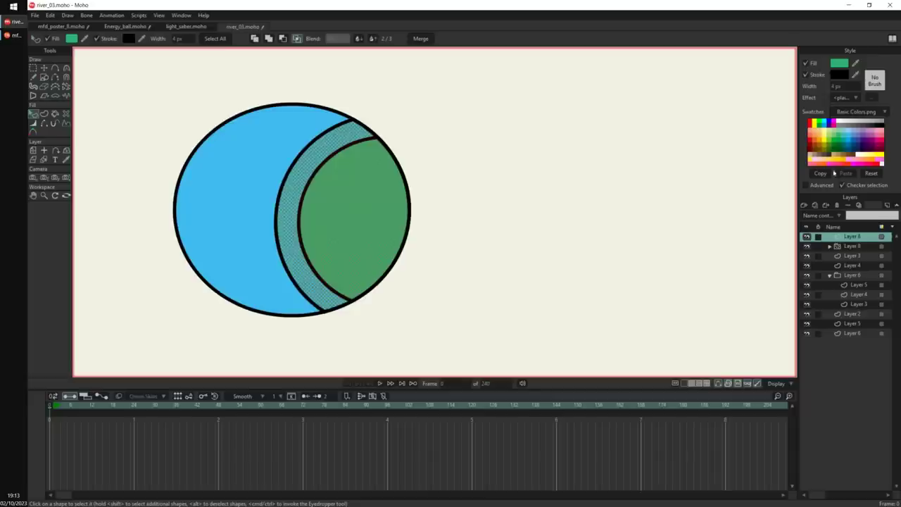
pyautogui.click(883, 128)
# Adjust the inner green circle's position, and move it together with the black circle upward within the blue oval.
pyautogui.press('g')
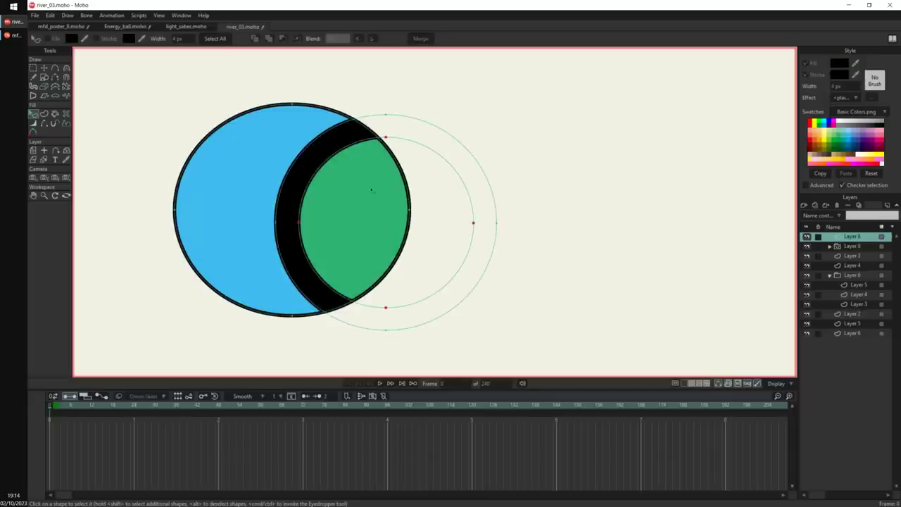
pyautogui.press('t')
pyautogui.moveTo(380, 236)
pyautogui.mouseDown()
pyautogui.moveTo(435, 241)
pyautogui.moveTo(377, 232)
pyautogui.mouseUp()
pyautogui.moveTo(296, 221); pyautogui.dragTo(340, 220)
pyautogui.click(339, 219)
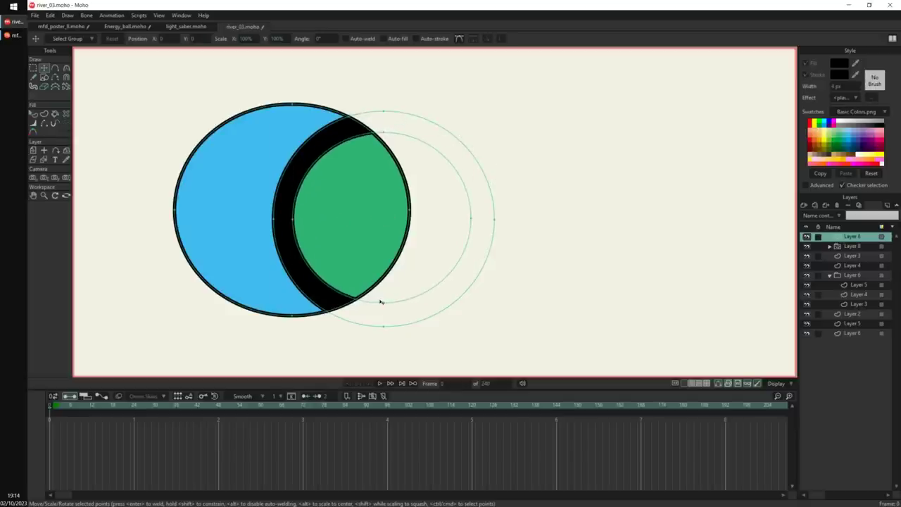
pyautogui.moveTo(381, 302); pyautogui.dragTo(381, 307)
pyautogui.press('g')
pyautogui.hotkey('ctrl', 'a')
pyautogui.press('t')
pyautogui.moveTo(615, 207); pyautogui.dragTo(645, 152)
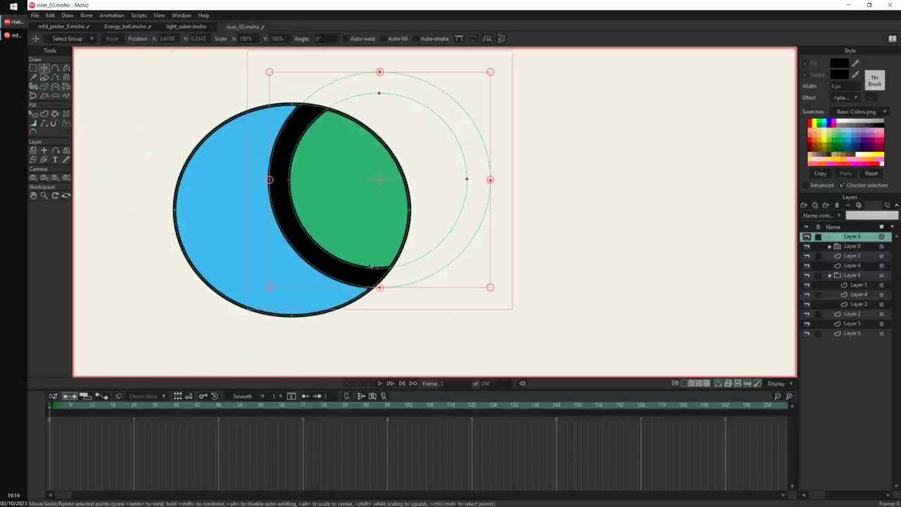
# Delete the layer holding the blue, black and green eye-like shape.
pyautogui.moveTo(537, 101); pyautogui.dragTo(536, 111)
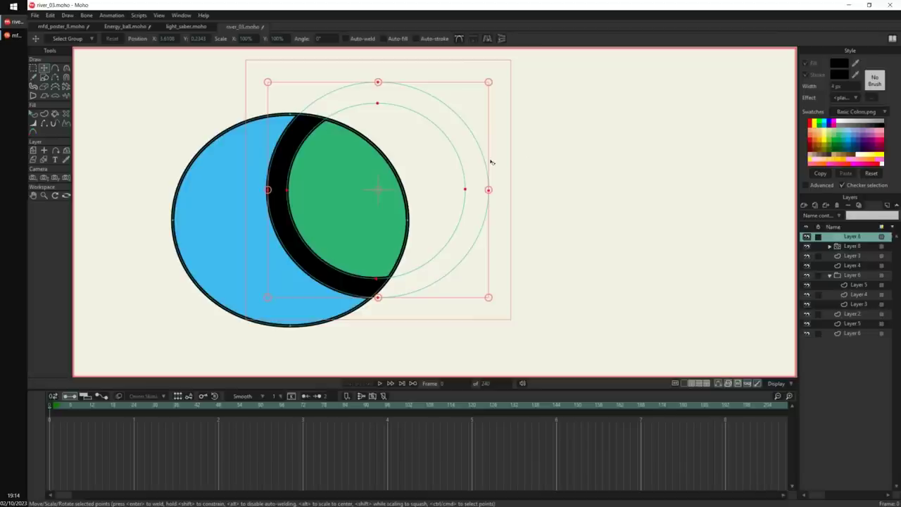
pyautogui.scroll(-2, 519, 149)
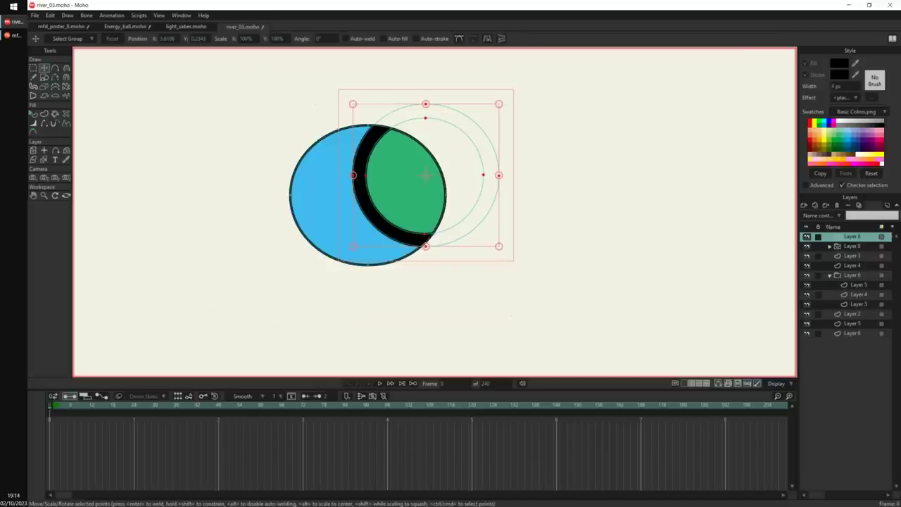
pyautogui.click(838, 205)
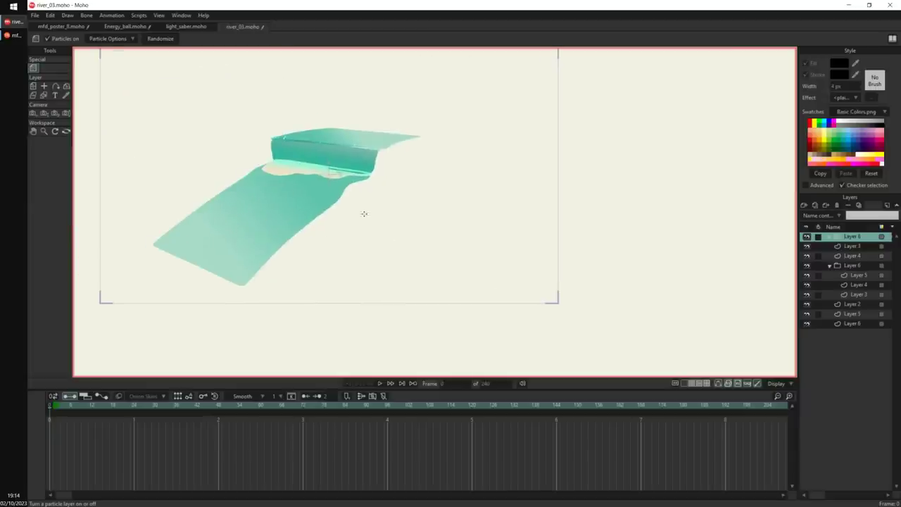
# Scrub through the opening frames of the river animation to examine the waterfall and water edges.
pyautogui.moveTo(54, 407); pyautogui.dragTo(172, 421)
pyautogui.scroll(1, 306, 237)
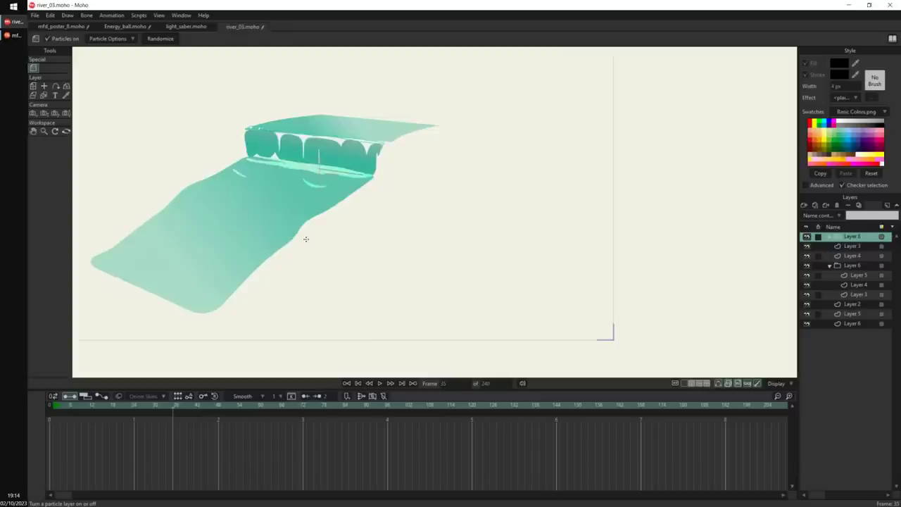
pyautogui.scroll(1, 389, 237)
pyautogui.moveTo(52, 407); pyautogui.dragTo(102, 421)
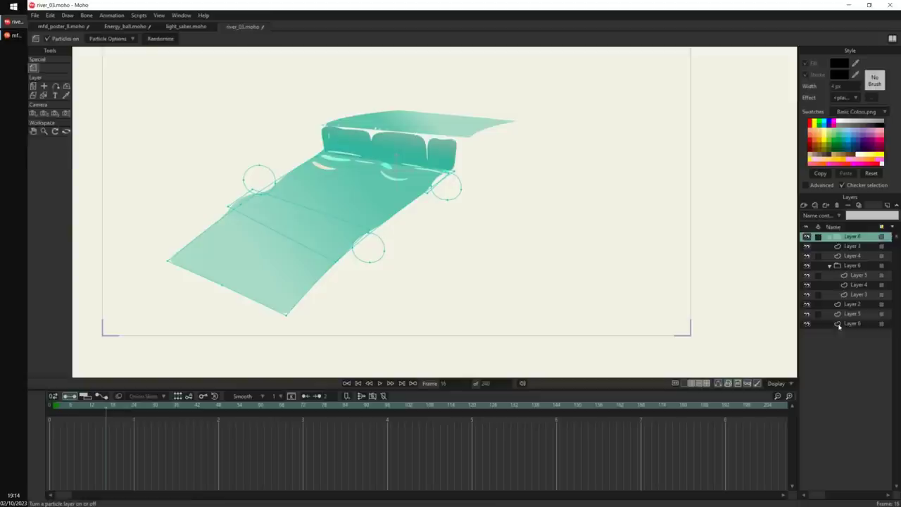
# Isolate the lower river on Layer 6, examine its wave circles in motion, and activate the shape selection tool.
pyautogui.click(813, 324)
pyautogui.moveTo(53, 407); pyautogui.dragTo(145, 432)
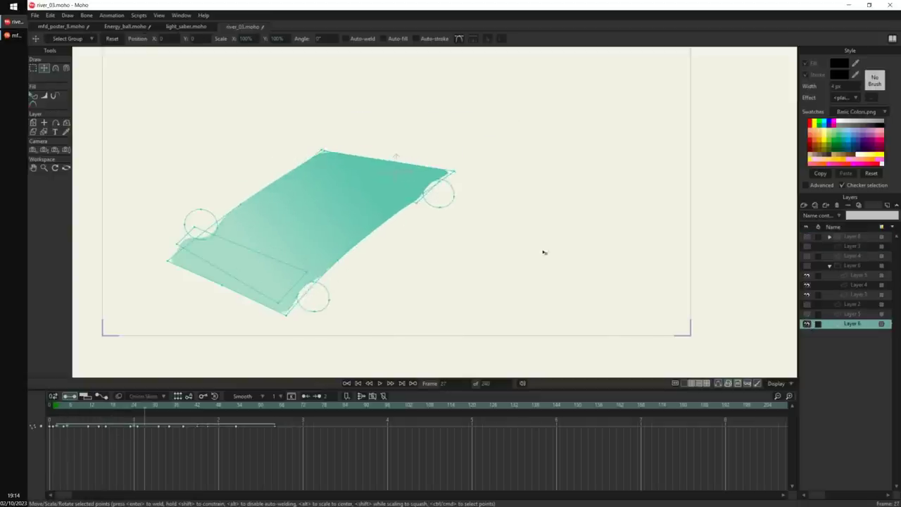
pyautogui.moveTo(423, 235); pyautogui.dragTo(526, 254)
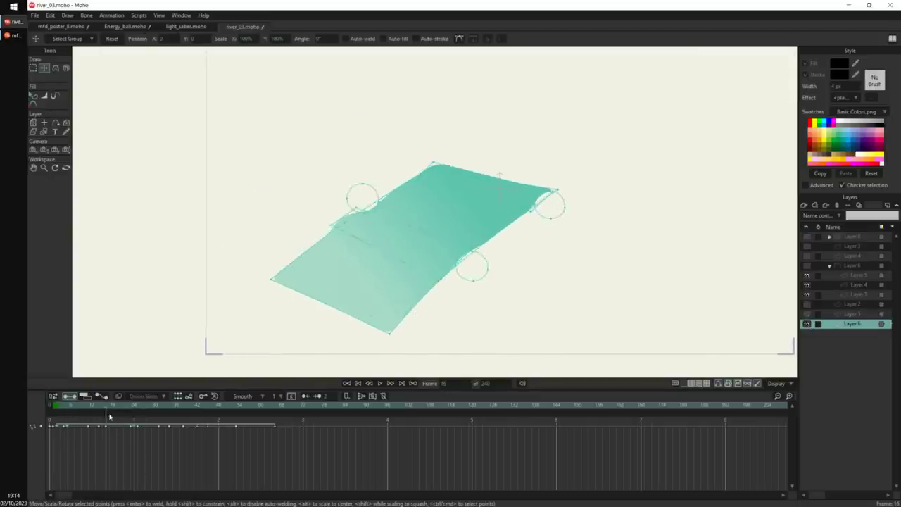
pyautogui.press('q')
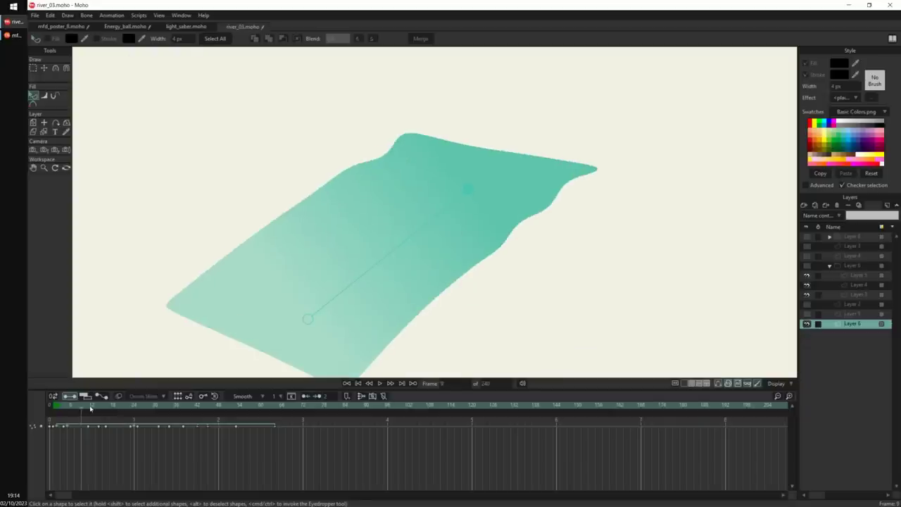
# Try repositioning both gradient handles of the lower river shape, and undo both changes.
pyautogui.moveTo(463, 199)
pyautogui.mouseDown()
pyautogui.moveTo(357, 167)
pyautogui.moveTo(449, 157)
pyautogui.mouseUp()
pyautogui.moveTo(283, 304)
pyautogui.mouseDown()
pyautogui.moveTo(451, 195)
pyautogui.moveTo(422, 278)
pyautogui.moveTo(483, 190)
pyautogui.moveTo(484, 169)
pyautogui.moveTo(483, 197)
pyautogui.moveTo(410, 272)
pyautogui.moveTo(294, 335)
pyautogui.mouseUp()
pyautogui.hotkey('ctrl', 'z')
pyautogui.hotkey('ctrl', 'z')
# Scrub the isolated river layer through frame 51 to examine how its edges ripple without the construction curves.
pyautogui.moveTo(68, 407); pyautogui.dragTo(230, 439)
pyautogui.moveTo(362, 218); pyautogui.dragTo(376, 206)
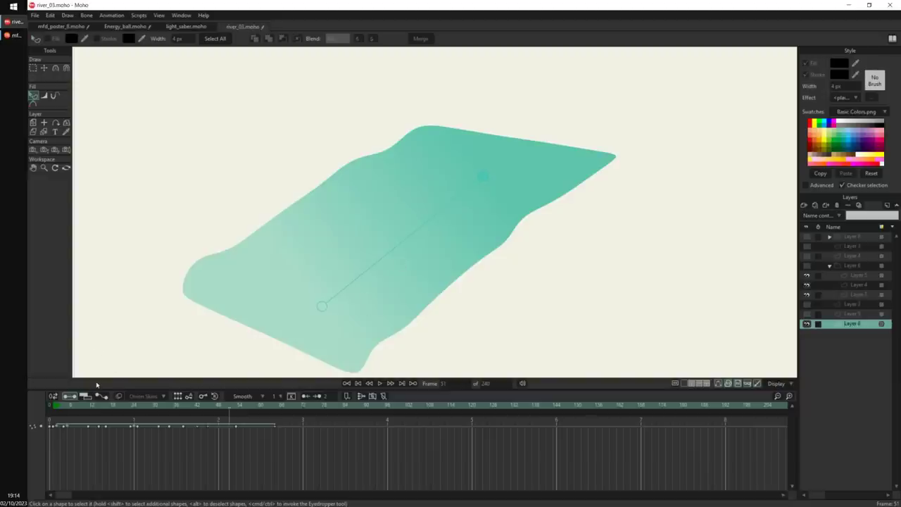
pyautogui.click(62, 407)
pyautogui.moveTo(67, 408); pyautogui.dragTo(180, 412)
# Select a river wave circle's points and try moving them at frame 79.
pyautogui.press('g')
pyautogui.hotkey('ctrl', 'h')
pyautogui.click(533, 247)
pyautogui.click(328, 409)
pyautogui.press('t')
pyautogui.moveTo(602, 283); pyautogui.dragTo(571, 271)
# Try repositioning the right-hand wave circle and crossing band points against the river edges, and delete the keyframe at frame 79.
pyautogui.press('g')
pyautogui.press('t')
pyautogui.press('g')
pyautogui.moveTo(491, 226); pyautogui.dragTo(490, 245)
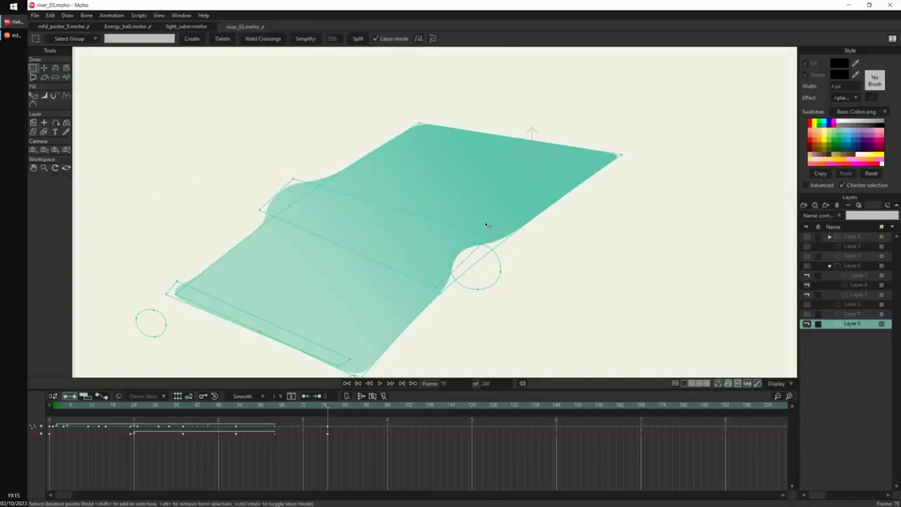
pyautogui.press('t')
pyautogui.moveTo(557, 284); pyautogui.dragTo(564, 314)
pyautogui.press('Delete')
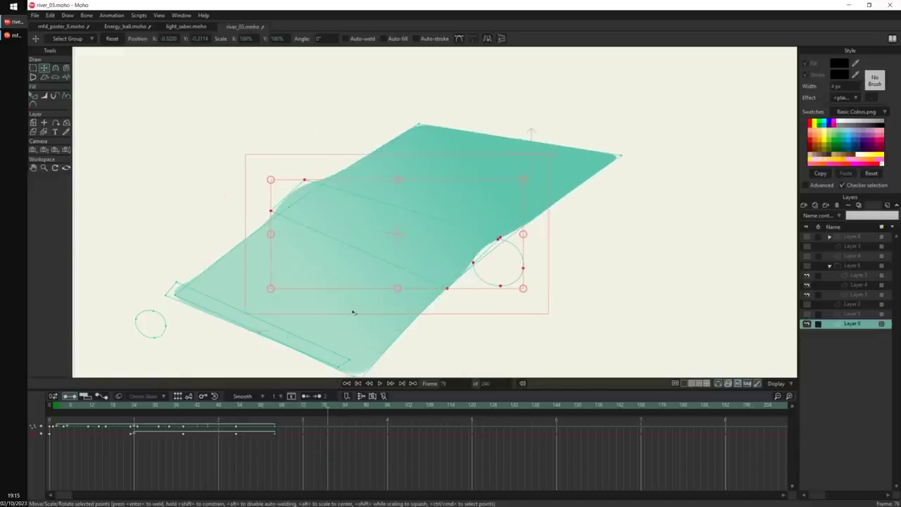
# Select the points and looping keyframes of the circle on the river's right edge, and scrub to examine its cycle.
pyautogui.moveTo(356, 374); pyautogui.dragTo(354, 362)
pyautogui.press('g')
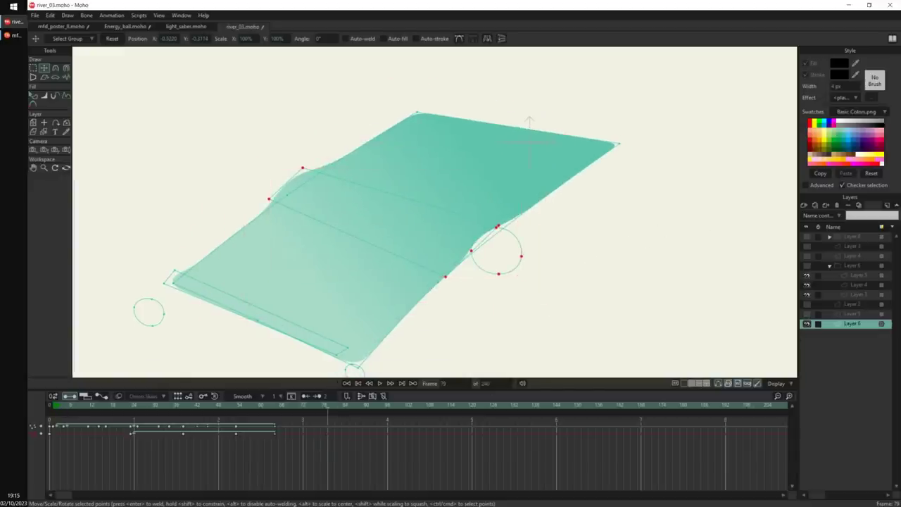
pyautogui.moveTo(110, 451); pyautogui.dragTo(299, 438)
pyautogui.moveTo(113, 407); pyautogui.dragTo(148, 435)
# Show Layer 5 and Layer 2, make Layer 2 active, and scrub through the waterfall's animation.
pyautogui.click(807, 313)
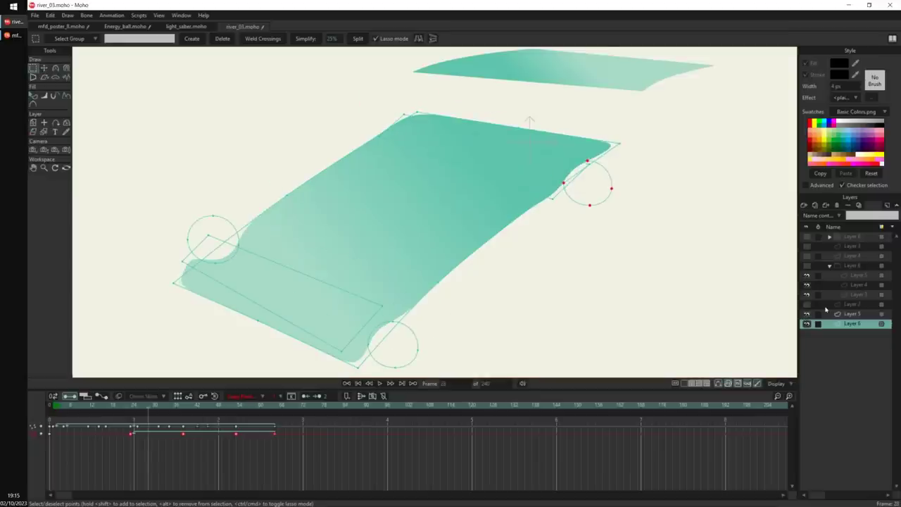
pyautogui.click(807, 304)
pyautogui.click(844, 308)
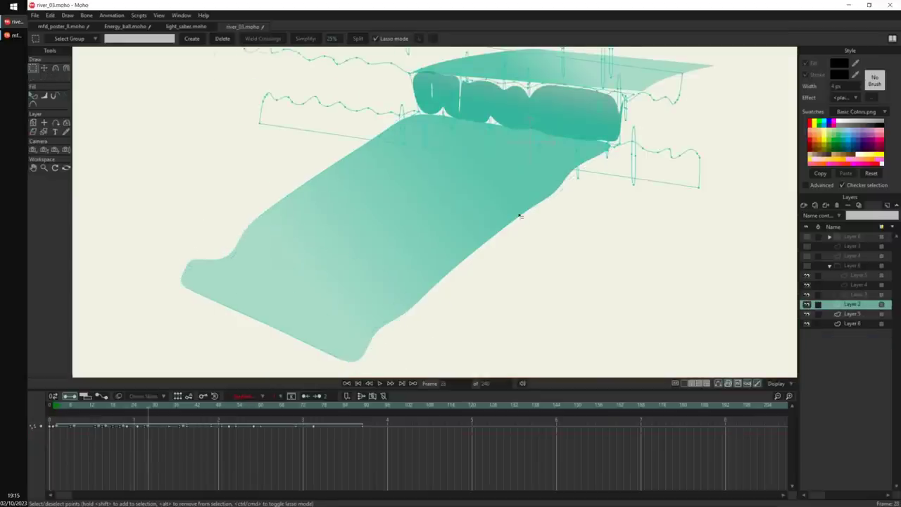
pyautogui.click(69, 412)
pyautogui.moveTo(69, 412); pyautogui.dragTo(152, 420)
# Hide Layer 6 and Layer 5 so that only the waterfall on Layer 2 remains in view.
pyautogui.click(807, 324)
pyautogui.click(807, 314)
pyautogui.moveTo(522, 246); pyautogui.dragTo(520, 274)
pyautogui.scroll(5, 521, 273)
pyautogui.moveTo(542, 230); pyautogui.dragTo(581, 235)
# Try moving one of the waterfall's thin ellipses at frame 100, and scrub to frame 111 to check its effect.
pyautogui.moveTo(55, 410)
pyautogui.mouseDown()
pyautogui.moveTo(117, 422)
pyautogui.moveTo(402, 437)
pyautogui.mouseUp()
pyautogui.press('Tab')
pyautogui.press('t')
pyautogui.moveTo(606, 169); pyautogui.dragTo(512, 404)
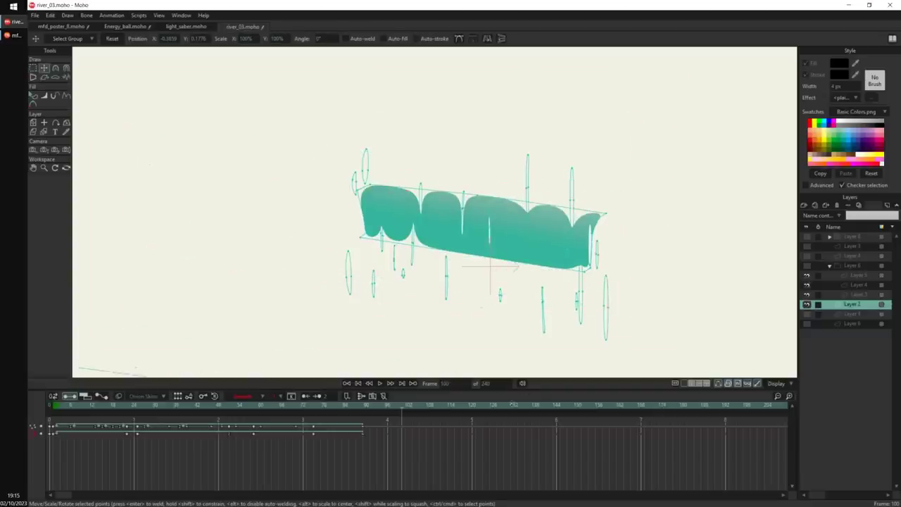
pyautogui.scroll(2, 597, 240)
pyautogui.moveTo(412, 408); pyautogui.dragTo(474, 413)
pyautogui.press('g')
pyautogui.moveTo(360, 407); pyautogui.dragTo(440, 414)
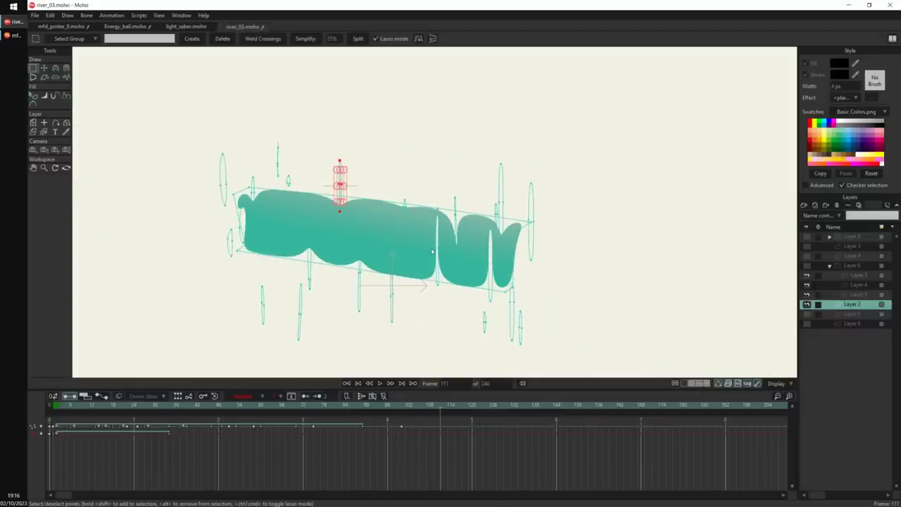
# Move the thin ellipse in and out of the waterfall's upper edge at frame 111, and delete the added keyframe.
pyautogui.press('t')
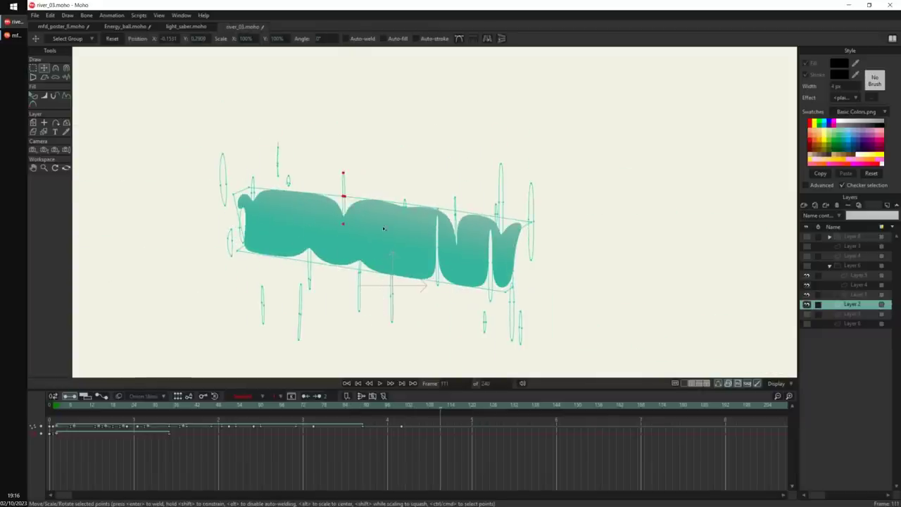
pyautogui.scroll(4, 388, 200)
pyautogui.moveTo(370, 248); pyautogui.dragTo(362, 427)
pyautogui.moveTo(305, 364); pyautogui.dragTo(249, 267)
pyautogui.moveTo(349, 100); pyautogui.dragTo(300, 225)
pyautogui.moveTo(374, 461); pyautogui.dragTo(452, 418)
pyautogui.press('Delete')
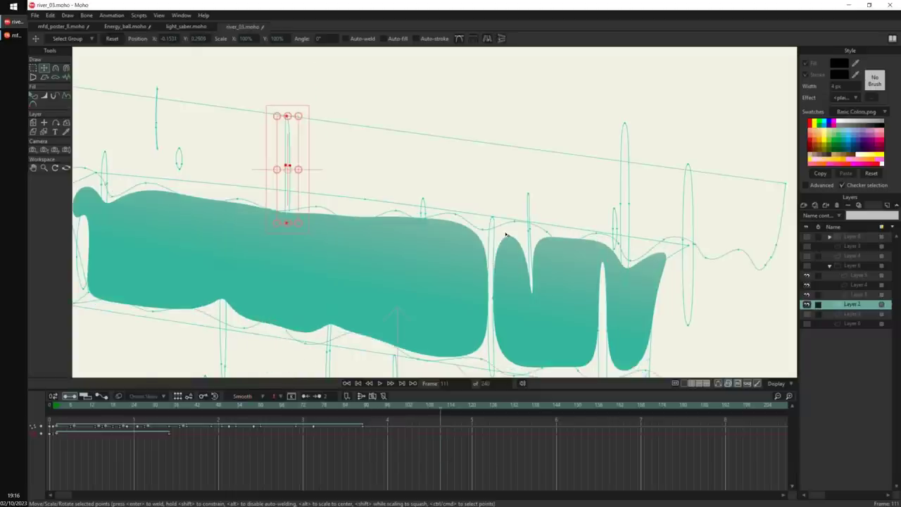
# Scrub the waterfall layer's timeline to examine how the thin ellipses travel down through the shape.
pyautogui.moveTo(429, 255); pyautogui.dragTo(451, 214)
pyautogui.scroll(-3, 458, 208)
pyautogui.click(58, 408)
pyautogui.moveTo(60, 408); pyautogui.dragTo(282, 449)
pyautogui.press('g')
pyautogui.moveTo(97, 405); pyautogui.dragTo(270, 435)
# Select the thin ellipse near the waterfall's left end and shift its keyframe pair to about frames 11 and 43.
pyautogui.click(304, 196)
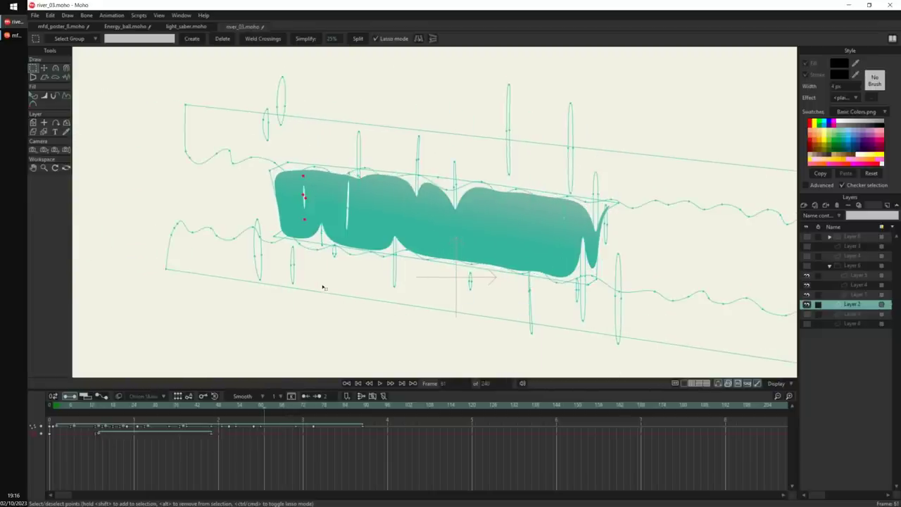
pyautogui.moveTo(79, 450)
pyautogui.mouseDown()
pyautogui.moveTo(211, 443)
pyautogui.moveTo(210, 434)
pyautogui.moveTo(76, 438)
pyautogui.mouseUp()
pyautogui.moveTo(114, 408); pyautogui.dragTo(137, 411)
pyautogui.moveTo(74, 457); pyautogui.dragTo(225, 433)
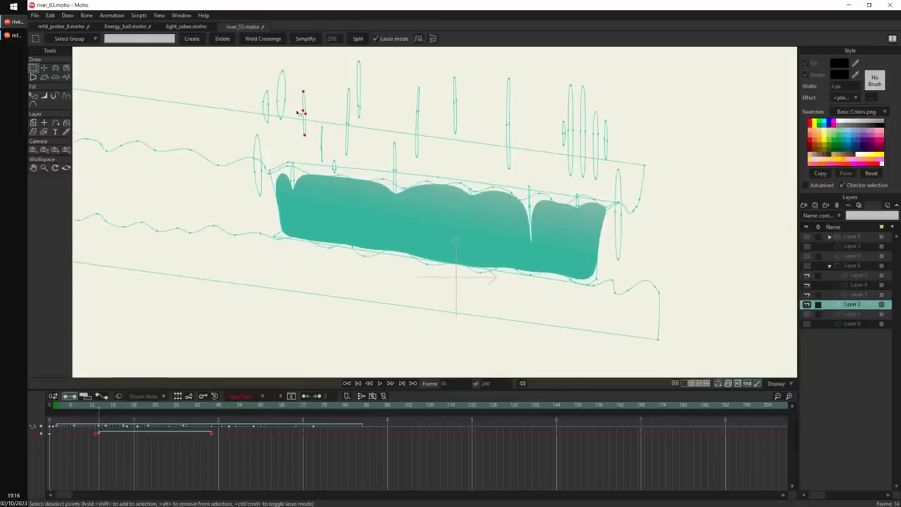
pyautogui.moveTo(97, 407); pyautogui.dragTo(211, 435)
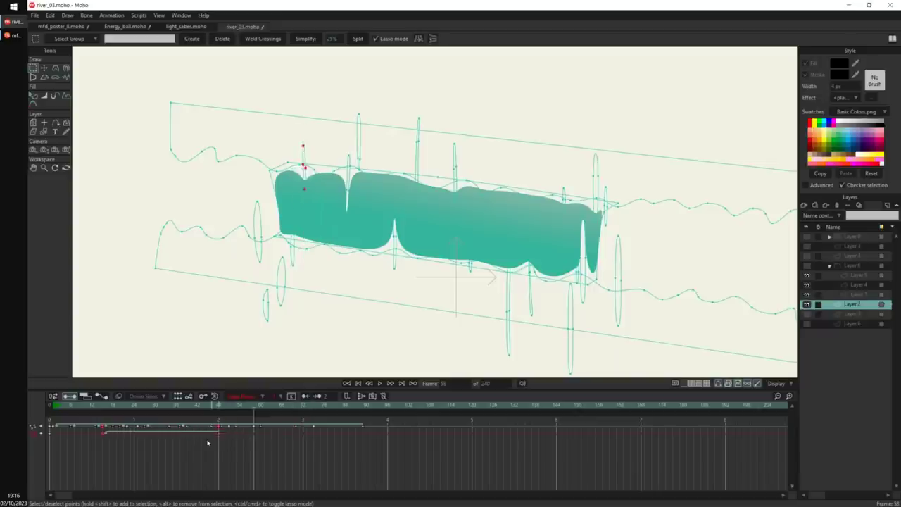
pyautogui.moveTo(64, 409); pyautogui.dragTo(218, 455)
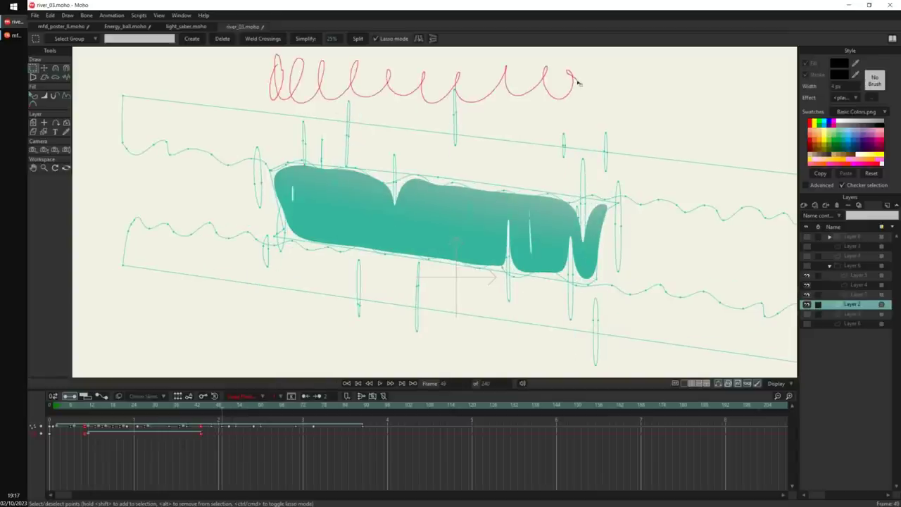
# Sweep the lasso over the row of ellipses and down into the waterfall, and clear the resulting point selection.
pyautogui.moveTo(420, 80); pyautogui.dragTo(419, 199)
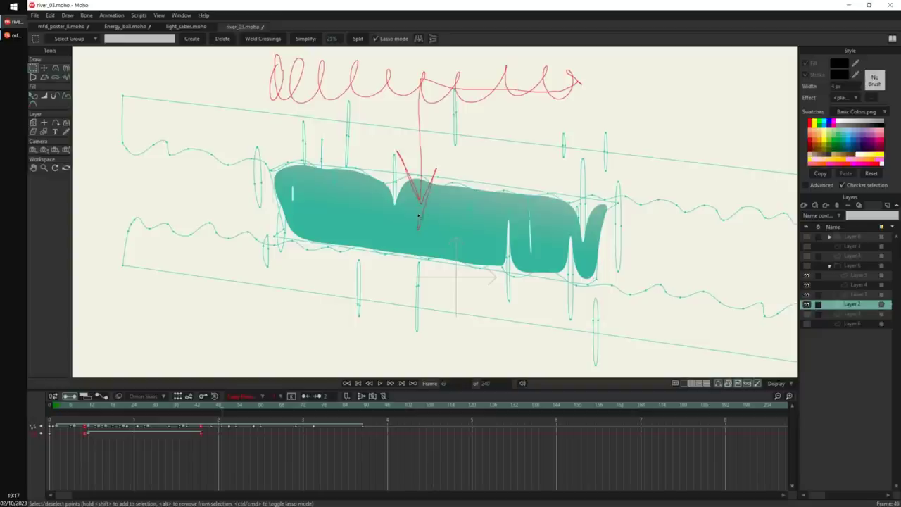
pyautogui.moveTo(267, 72); pyautogui.dragTo(272, 74)
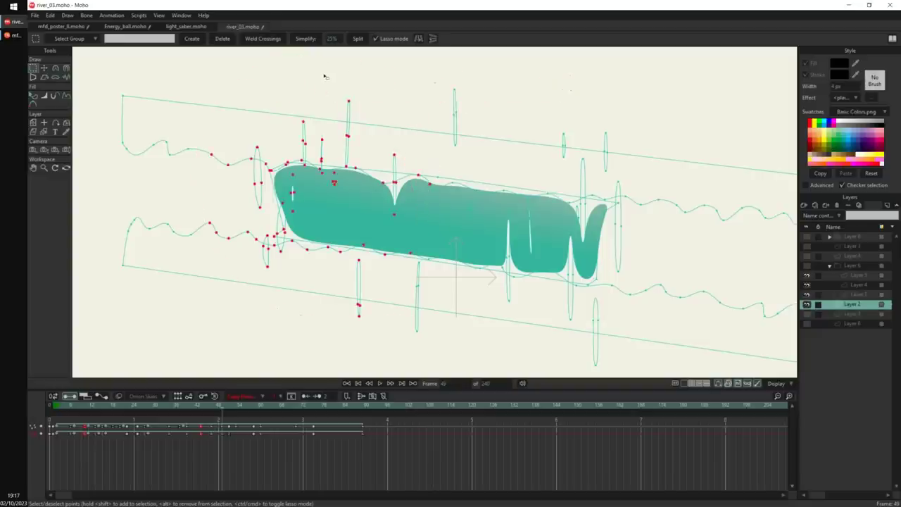
pyautogui.moveTo(340, 77); pyautogui.dragTo(347, 93)
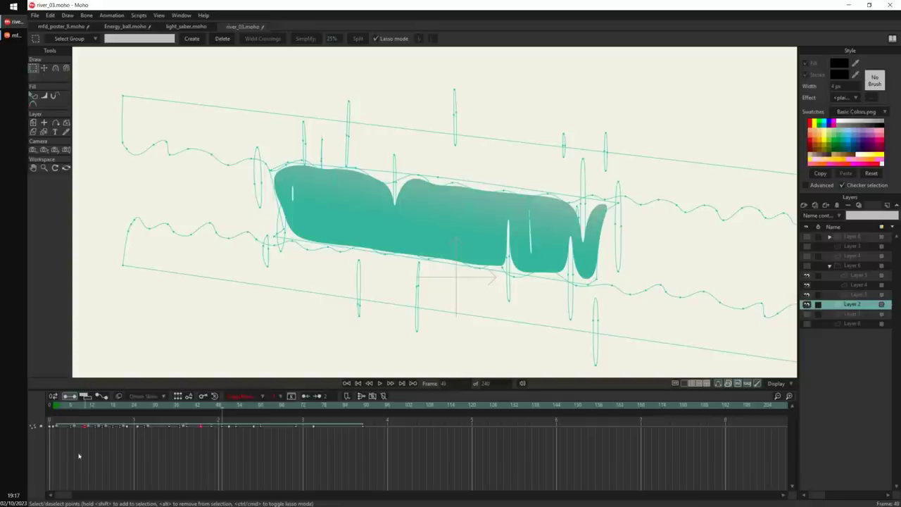
# Shift the ellipse's selected keyframe pair to about frames 30 and 63, and check the waterfall at frame 17.
pyautogui.moveTo(71, 456); pyautogui.dragTo(270, 437)
pyautogui.moveTo(77, 410); pyautogui.dragTo(109, 451)
pyautogui.scroll(-2, 637, 159)
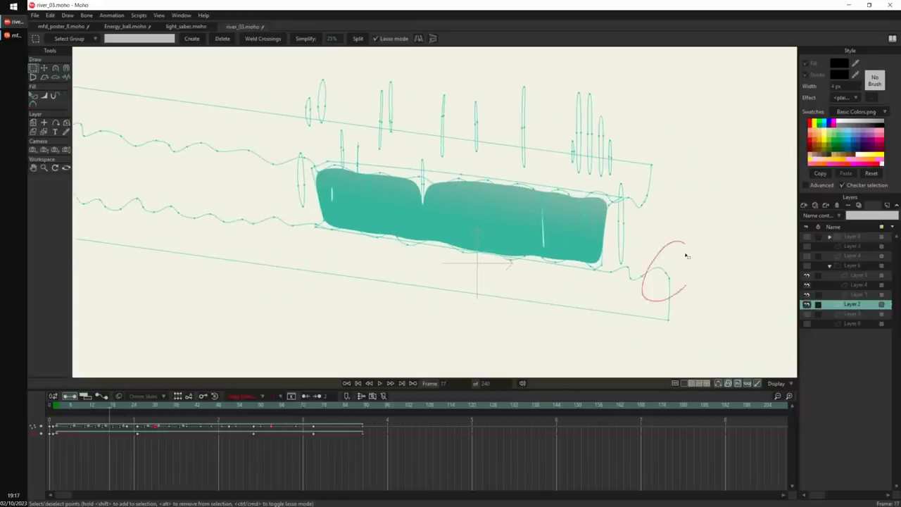
# Draw a sample closed outline with a wavy upper edge freehand at frame 0, and undo it.
pyautogui.scroll(-4, 362, 222)
pyautogui.moveTo(60, 407); pyautogui.dragTo(50, 406)
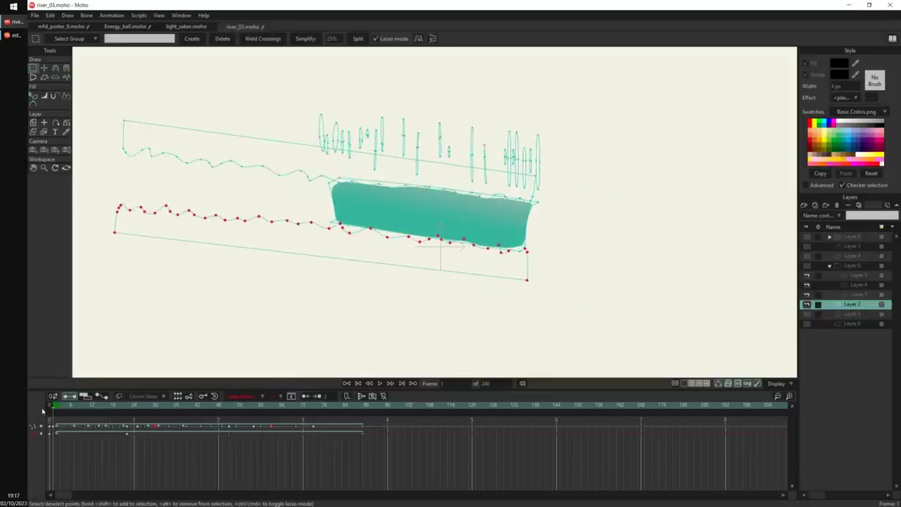
pyautogui.press('f')
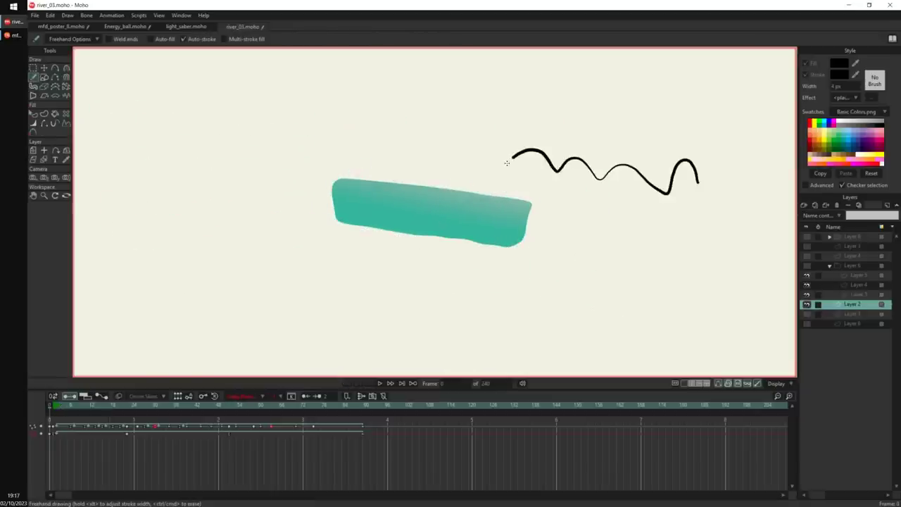
pyautogui.moveTo(712, 184); pyautogui.dragTo(710, 186)
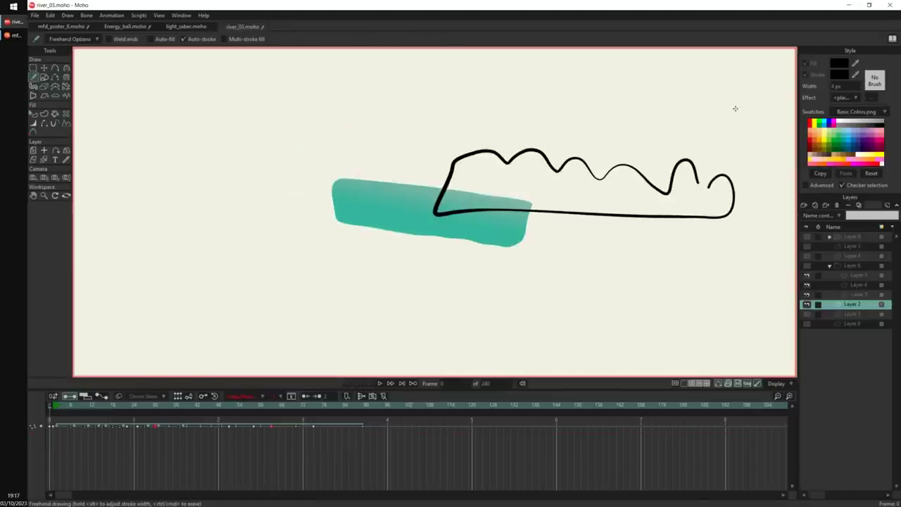
pyautogui.hotkey('ctrl', 'z')
# Select the wavy shape below the waterfall and try moving it to the left at frame 34.
pyautogui.moveTo(55, 407); pyautogui.dragTo(92, 407)
pyautogui.press('g')
pyautogui.click(558, 277)
pyautogui.press('t')
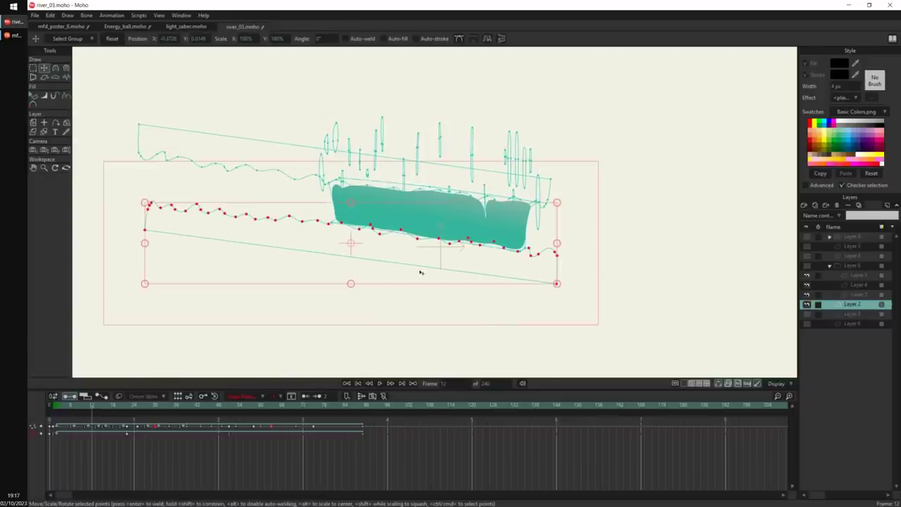
pyautogui.scroll(3, 420, 273)
pyautogui.moveTo(53, 406); pyautogui.dragTo(169, 424)
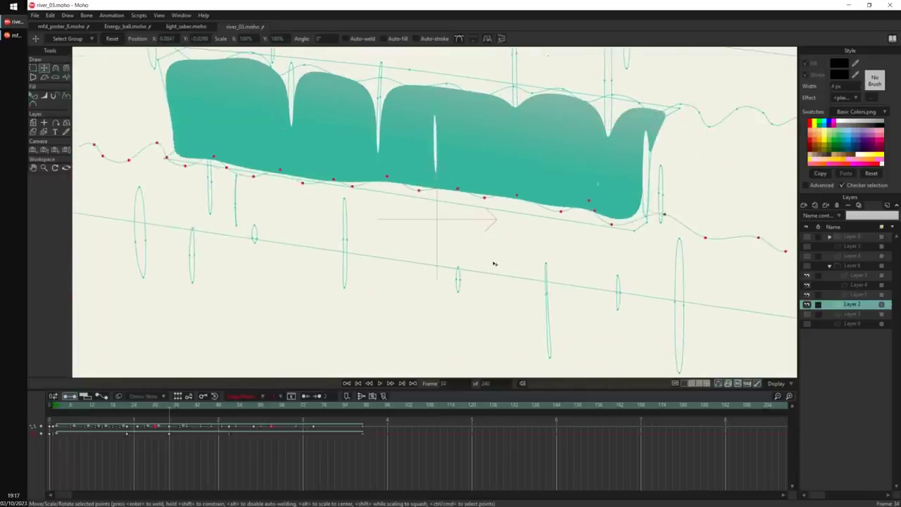
pyautogui.moveTo(448, 252); pyautogui.dragTo(222, 230)
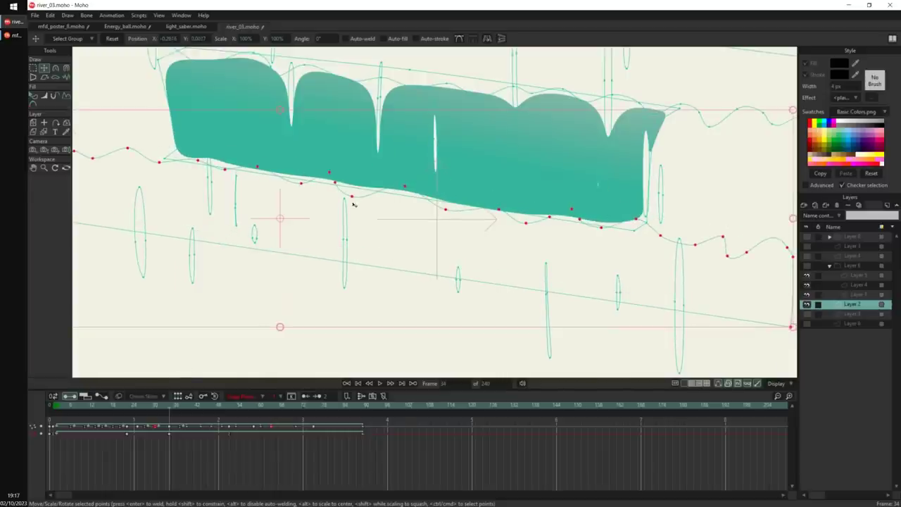
# Scrub through the wavy shape's motion, and delete its keyframe at frame 34.
pyautogui.click(95, 407)
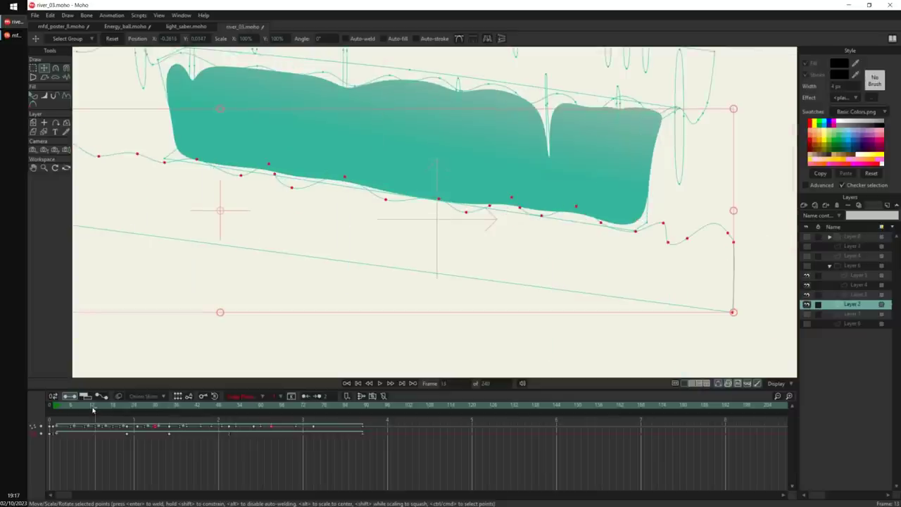
pyautogui.moveTo(136, 412); pyautogui.dragTo(229, 430)
pyautogui.click(170, 434)
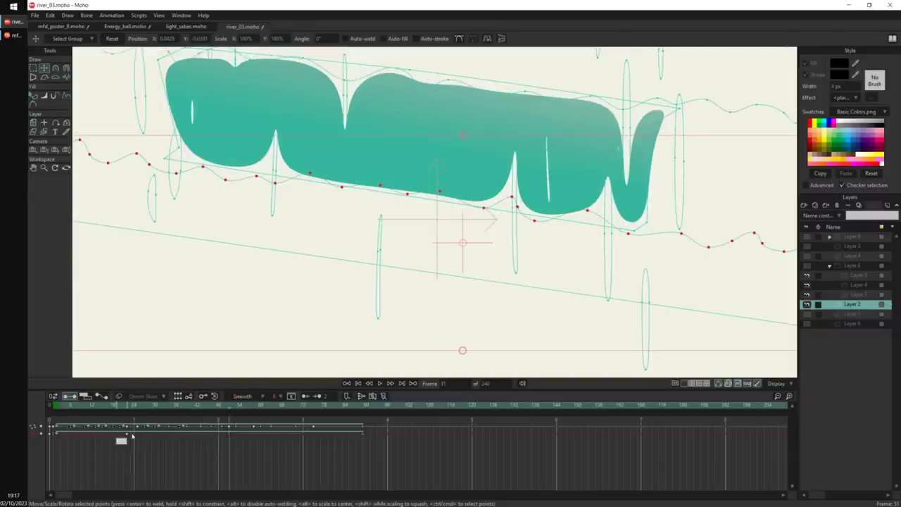
# Bring all river layers back into view and play the complete river animation.
pyautogui.moveTo(66, 408); pyautogui.dragTo(236, 421)
pyautogui.scroll(-3, 507, 245)
pyautogui.press('space')
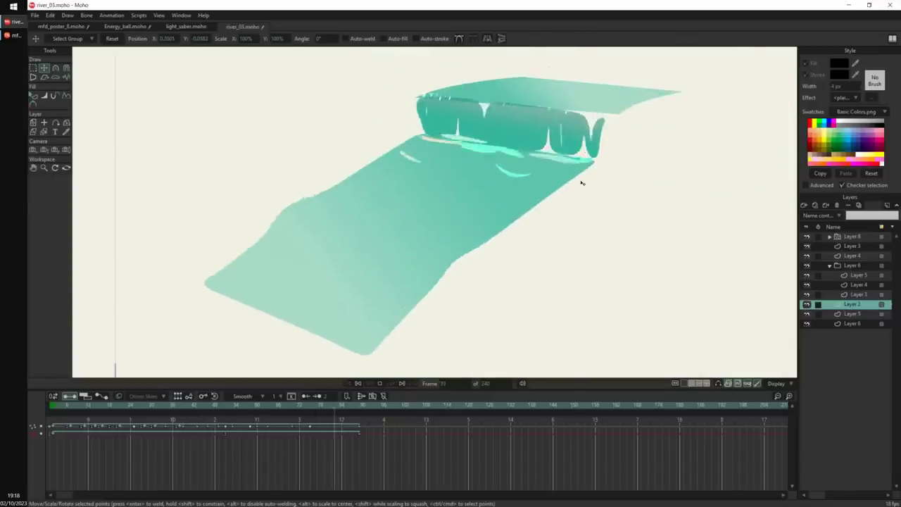
# Stop the river animation and scrub through its water motion up to frame 54.
pyautogui.press('space')
pyautogui.moveTo(57, 426); pyautogui.dragTo(275, 429)
pyautogui.moveTo(331, 415); pyautogui.dragTo(236, 446)
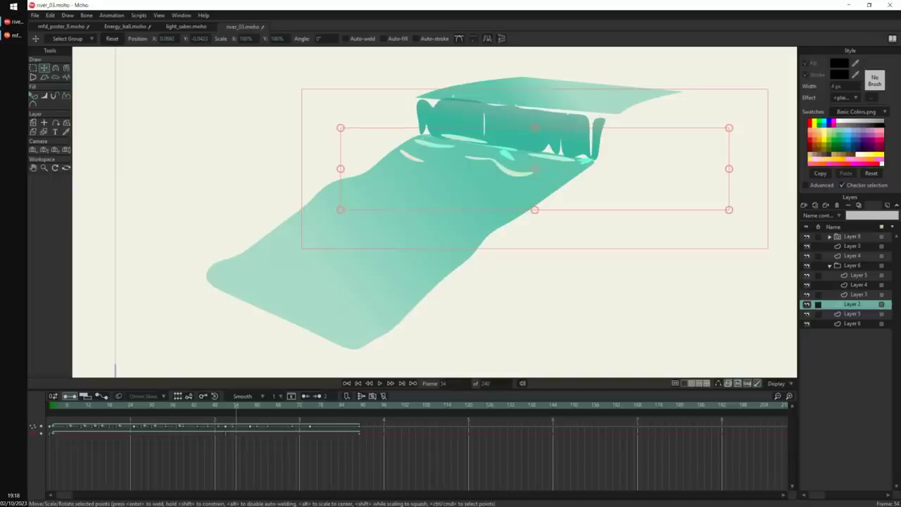
# Open the mud.moho file and frame its spiky orange splash shape at frame 0.
pyautogui.click(53, 407)
pyautogui.click(50, 407)
pyautogui.press('g')
pyautogui.moveTo(542, 225); pyautogui.dragTo(529, 233)
pyautogui.scroll(2, 528, 232)
pyautogui.press('q')
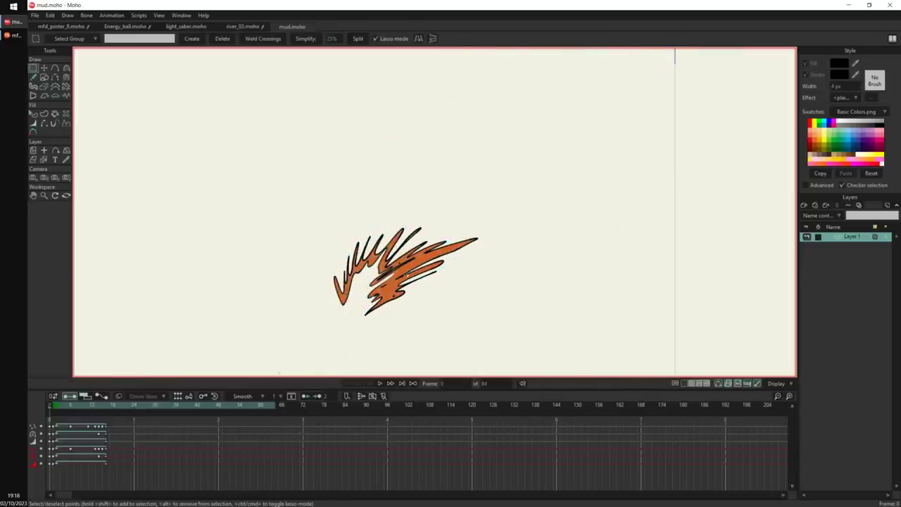
# Draw a jagged, unfilled sample outline freehand beside the mud splash at frame 0, and undo it.
pyautogui.press('Return')
pyautogui.press('f')
pyautogui.moveTo(174, 192)
pyautogui.mouseDown()
pyautogui.moveTo(190, 176)
pyautogui.moveTo(282, 141)
pyautogui.moveTo(306, 154)
pyautogui.moveTo(246, 251)
pyautogui.moveTo(250, 201)
pyautogui.moveTo(194, 196)
pyautogui.mouseUp()
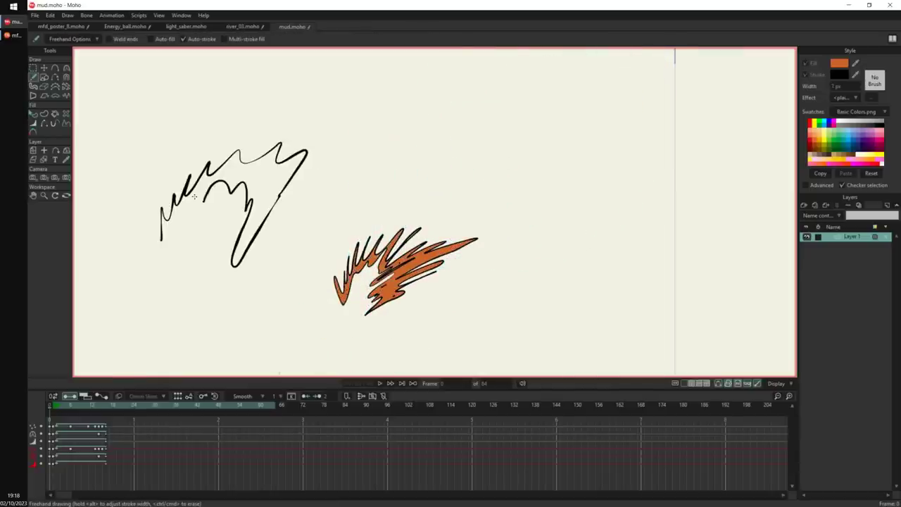
pyautogui.hotkey('ctrl', 'z')
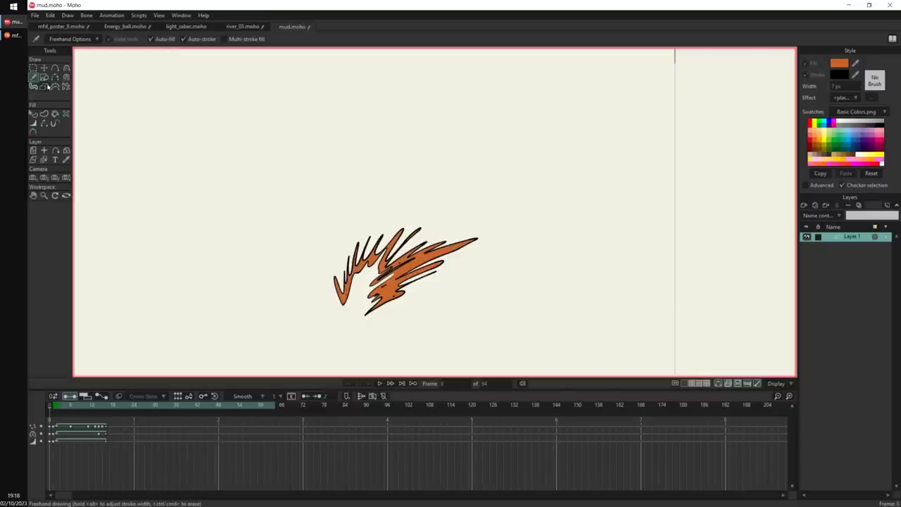
# Draw a zigzag sample shape freehand with Auto-fill enabled beside the mud splash, and delete it.
pyautogui.moveTo(251, 206)
pyautogui.mouseDown()
pyautogui.moveTo(255, 158)
pyautogui.moveTo(233, 187)
pyautogui.moveTo(252, 113)
pyautogui.moveTo(214, 162)
pyautogui.moveTo(214, 106)
pyautogui.moveTo(183, 166)
pyautogui.moveTo(167, 133)
pyautogui.moveTo(156, 144)
pyautogui.moveTo(139, 203)
pyautogui.moveTo(142, 192)
pyautogui.moveTo(156, 221)
pyautogui.moveTo(170, 161)
pyautogui.moveTo(190, 166)
pyautogui.moveTo(212, 140)
pyautogui.moveTo(204, 193)
pyautogui.moveTo(237, 147)
pyautogui.moveTo(211, 217)
pyautogui.moveTo(239, 194)
pyautogui.moveTo(220, 242)
pyautogui.mouseUp()
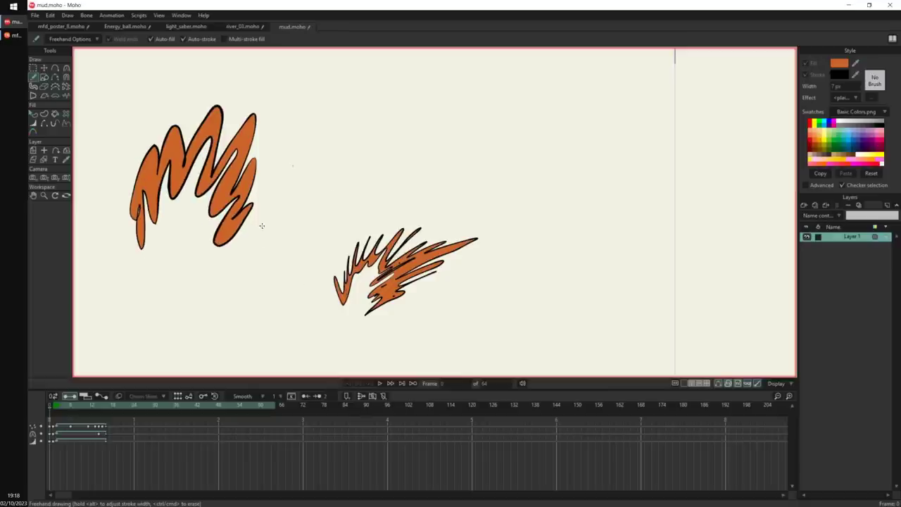
pyautogui.press('g')
pyautogui.moveTo(278, 130)
pyautogui.mouseDown()
pyautogui.moveTo(293, 147)
pyautogui.moveTo(285, 138)
pyautogui.mouseUp()
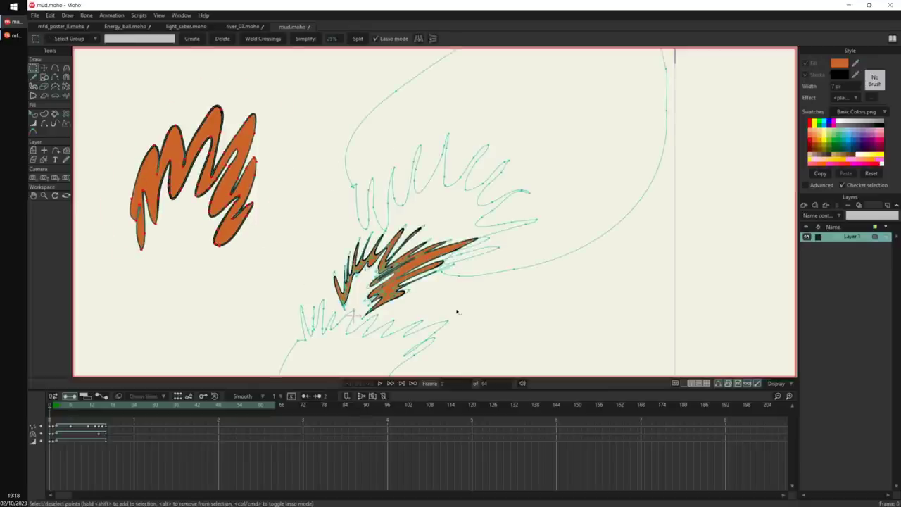
pyautogui.press('Delete')
# Select the large jagged outline above the mud splash, try transforming its points, and undo the change.
pyautogui.moveTo(498, 153)
pyautogui.mouseDown()
pyautogui.moveTo(539, 204)
pyautogui.moveTo(562, 210)
pyautogui.moveTo(504, 212)
pyautogui.moveTo(522, 259)
pyautogui.moveTo(540, 244)
pyautogui.moveTo(508, 286)
pyautogui.moveTo(458, 264)
pyautogui.moveTo(486, 212)
pyautogui.moveTo(427, 140)
pyautogui.moveTo(491, 197)
pyautogui.moveTo(543, 195)
pyautogui.moveTo(518, 268)
pyautogui.mouseUp()
pyautogui.press('Tab')
pyautogui.press('t')
pyautogui.scroll(4, 454, 265)
pyautogui.scroll(-3, 511, 271)
pyautogui.hotkey('ctrl', 'z')
pyautogui.moveTo(511, 195); pyautogui.dragTo(467, 272)
# Select the jagged outline below the mud splash, try transforming its points, and undo the change.
pyautogui.press('g')
pyautogui.moveTo(353, 321)
pyautogui.mouseDown()
pyautogui.moveTo(483, 296)
pyautogui.moveTo(531, 228)
pyautogui.moveTo(550, 222)
pyautogui.mouseUp()
pyautogui.press('Tab')
pyautogui.press('t')
pyautogui.hotkey('ctrl', 'z')
pyautogui.scroll(-1, 521, 222)
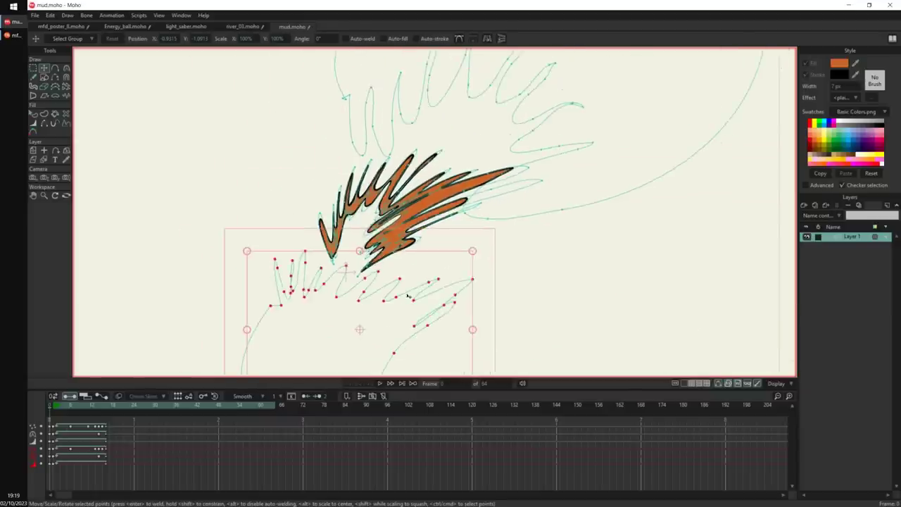
# Play the mud splash animation and scrub through it to frame 10 to examine how the overlapping outlines move.
pyautogui.moveTo(52, 411)
pyautogui.mouseDown()
pyautogui.moveTo(122, 410)
pyautogui.moveTo(49, 410)
pyautogui.mouseUp()
pyautogui.moveTo(564, 194); pyautogui.dragTo(543, 209)
pyautogui.press('g')
pyautogui.press('space')
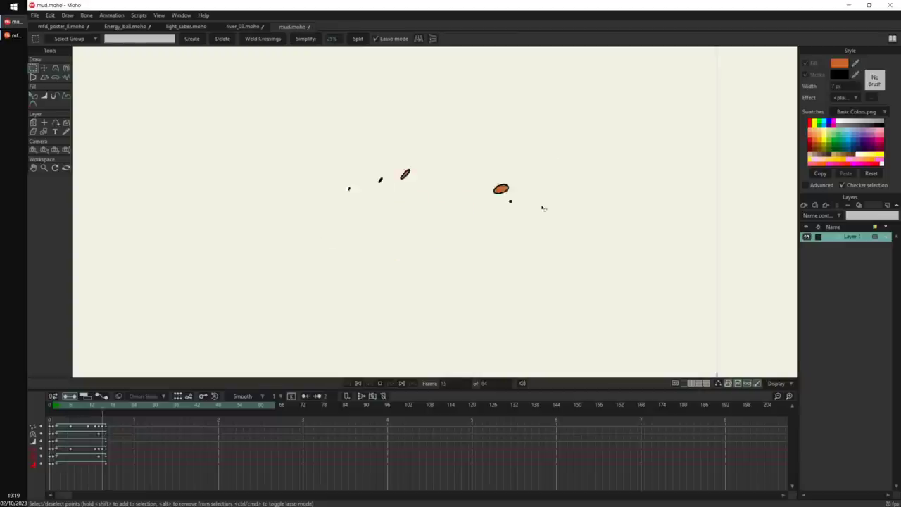
pyautogui.click(61, 407)
pyautogui.press('space')
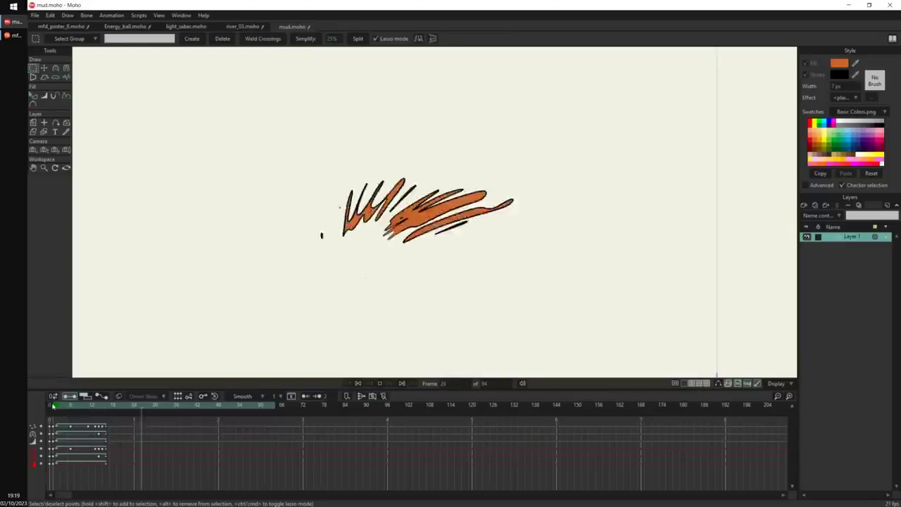
pyautogui.click(67, 407)
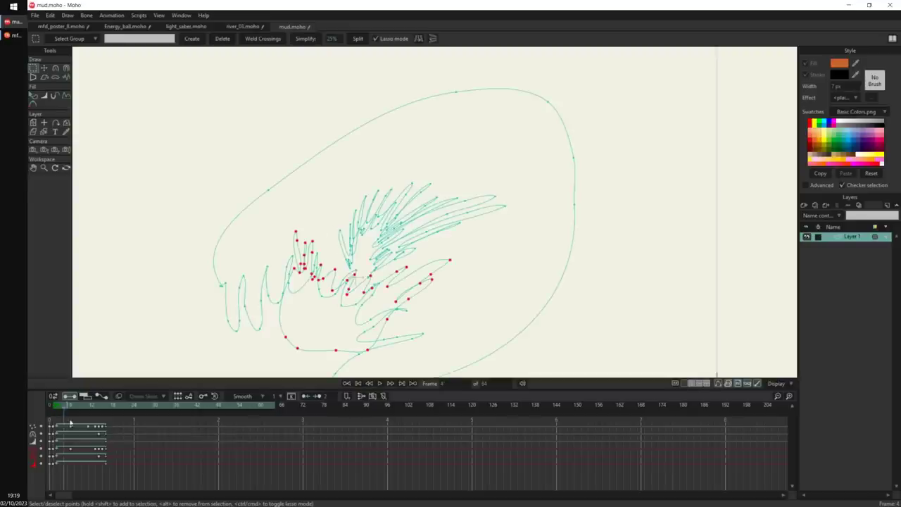
pyautogui.moveTo(55, 410)
pyautogui.mouseDown()
pyautogui.moveTo(112, 416)
pyautogui.moveTo(101, 440)
pyautogui.moveTo(167, 442)
pyautogui.moveTo(54, 442)
pyautogui.moveTo(85, 441)
pyautogui.mouseUp()
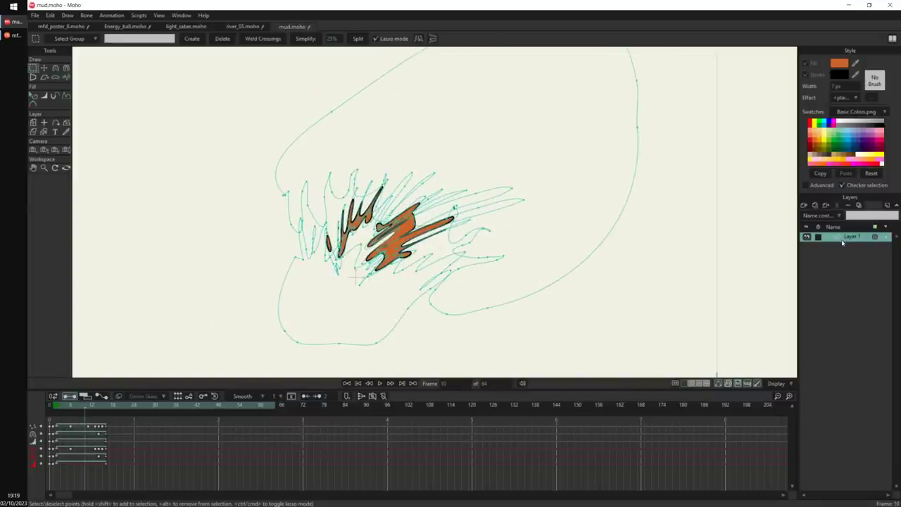
# Set Layer 1's blur radius to 10 px in its layer settings.
pyautogui.doubleClick(844, 241)
pyautogui.moveTo(673, 87); pyautogui.dragTo(674, 86)
pyautogui.moveTo(613, 168); pyautogui.dragTo(651, 167)
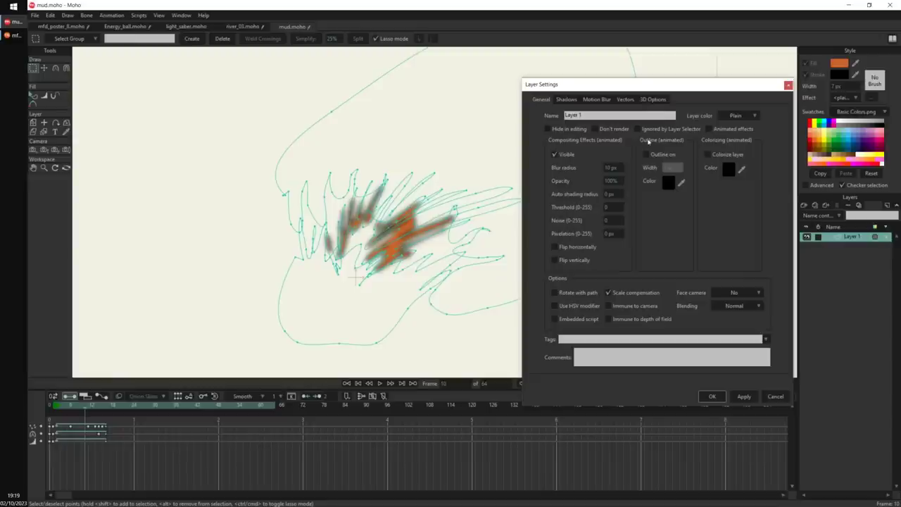
pyautogui.click(712, 396)
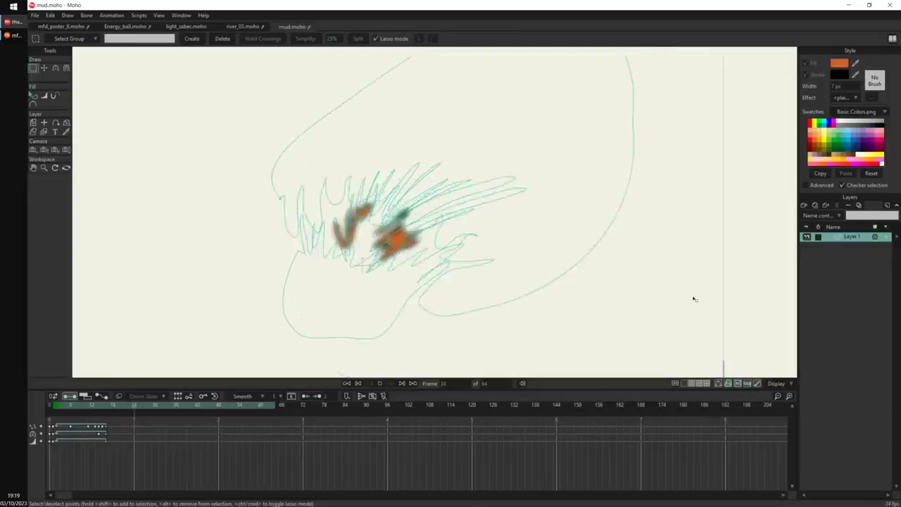
# Compress all of Layer 1's splash keyframes so the last one falls at about frame 11, and play the result.
pyautogui.moveTo(75, 409)
pyautogui.mouseDown()
pyautogui.moveTo(109, 411)
pyautogui.moveTo(82, 416)
pyautogui.moveTo(111, 448)
pyautogui.moveTo(52, 455)
pyautogui.mouseUp()
pyautogui.moveTo(105, 440); pyautogui.dragTo(87, 440)
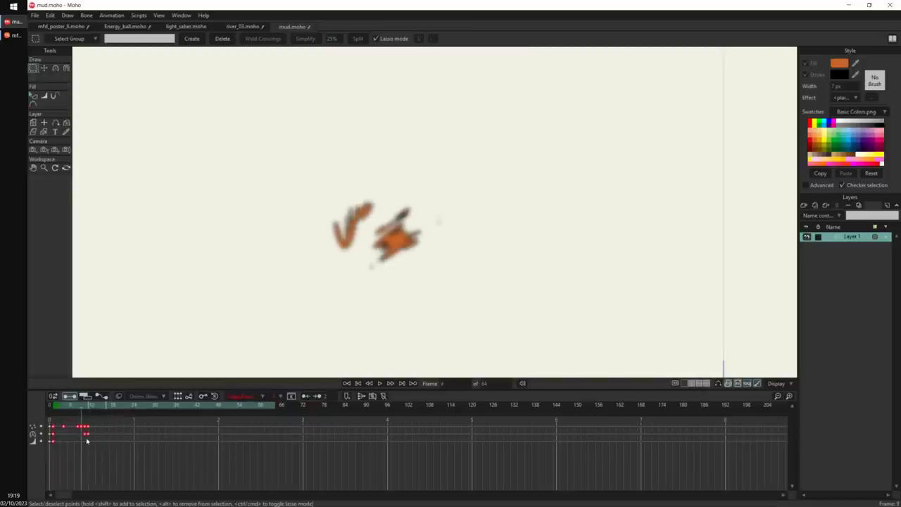
pyautogui.click(95, 430)
pyautogui.hotkey('shift', 'Left')
pyautogui.press('space')
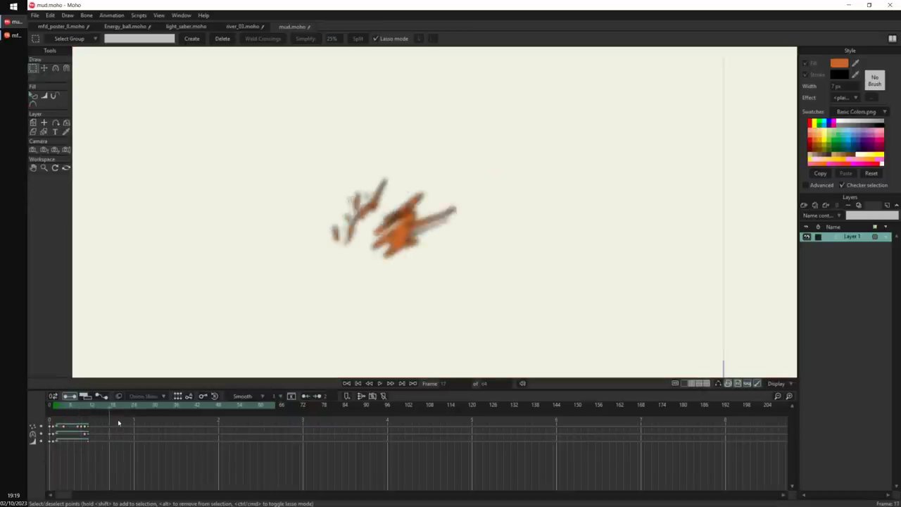
# Stretch all of Layer 1's splash keyframes out to about frame 46 and scrub through the slower motion.
pyautogui.moveTo(124, 430); pyautogui.dragTo(51, 459)
pyautogui.moveTo(116, 427); pyautogui.dragTo(213, 437)
pyautogui.click(80, 414)
pyautogui.moveTo(61, 412); pyautogui.dragTo(241, 440)
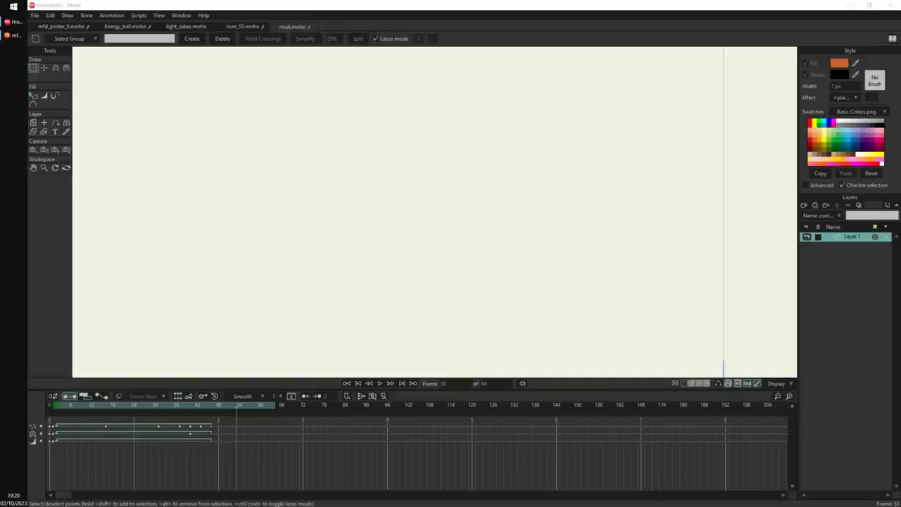
# Open the dragon_fire.moho file and scrub its fire-breathing animation to frame 72.
pyautogui.hotkey('ctrl', 'o')
pyautogui.hotkey('ctrl', 'v')
pyautogui.press('Return')
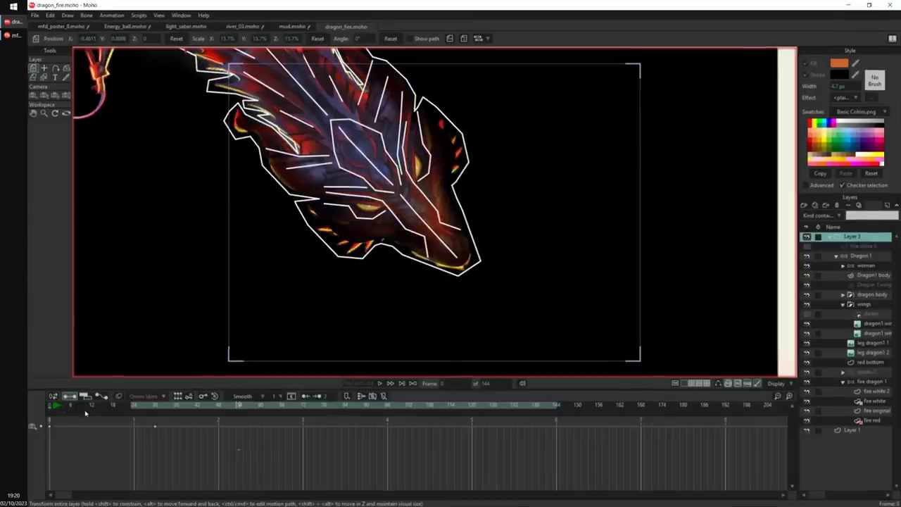
pyautogui.moveTo(65, 408); pyautogui.dragTo(139, 419)
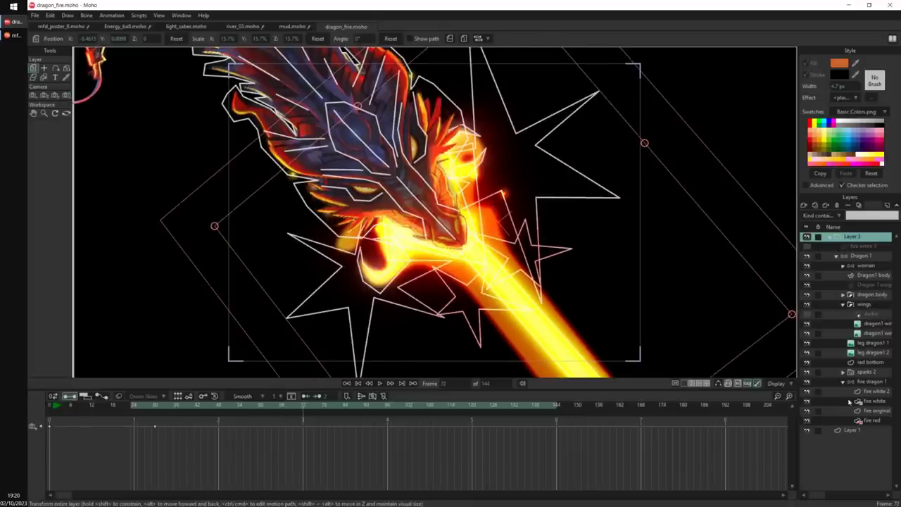
# Hide the fire white 2 and Dragon1 body layers, and select the fire original layer's vector outlines for viewing.
pyautogui.click(870, 392)
pyautogui.click(875, 410)
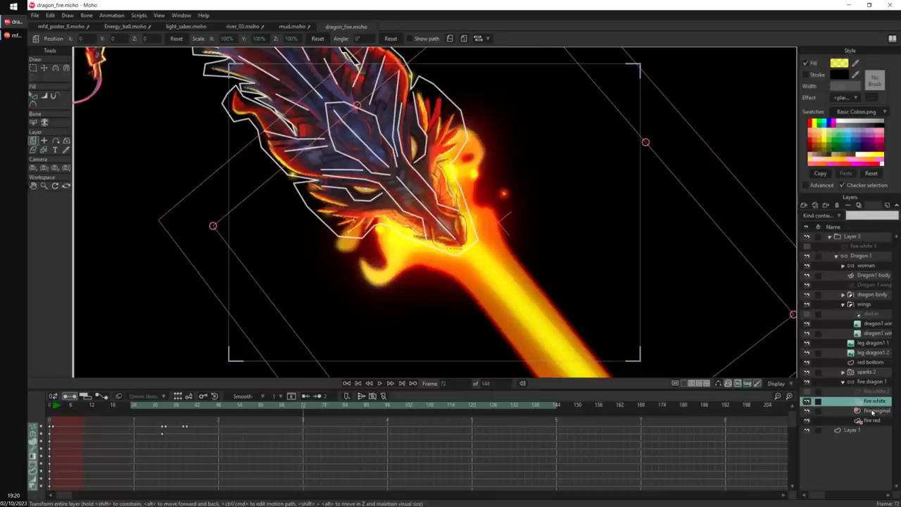
pyautogui.press('g')
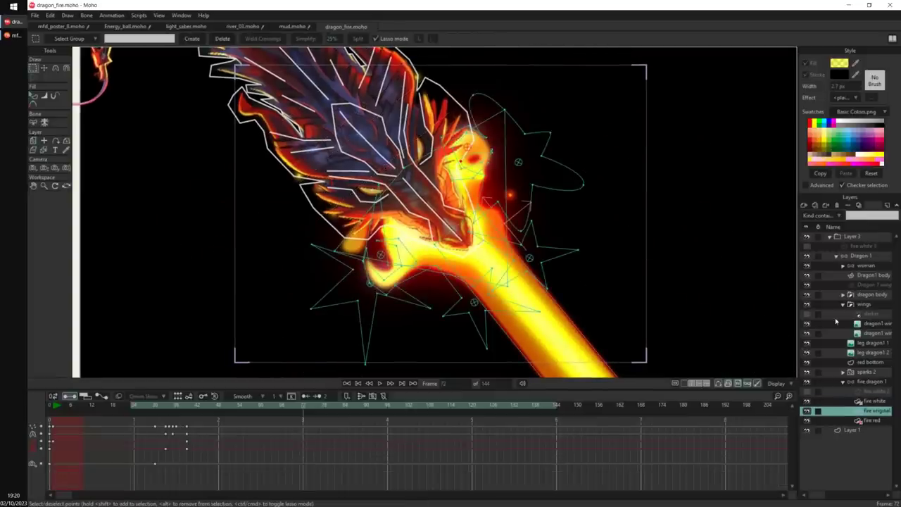
pyautogui.click(807, 275)
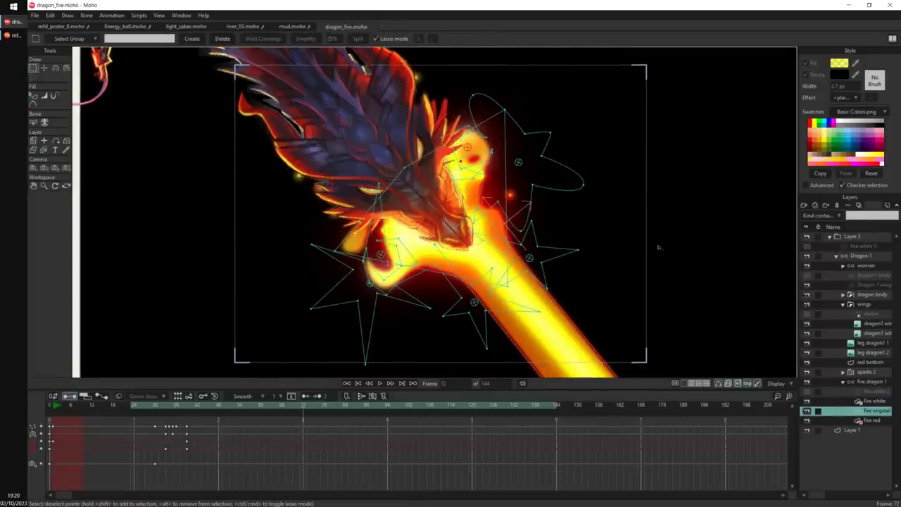
pyautogui.scroll(5, 658, 247)
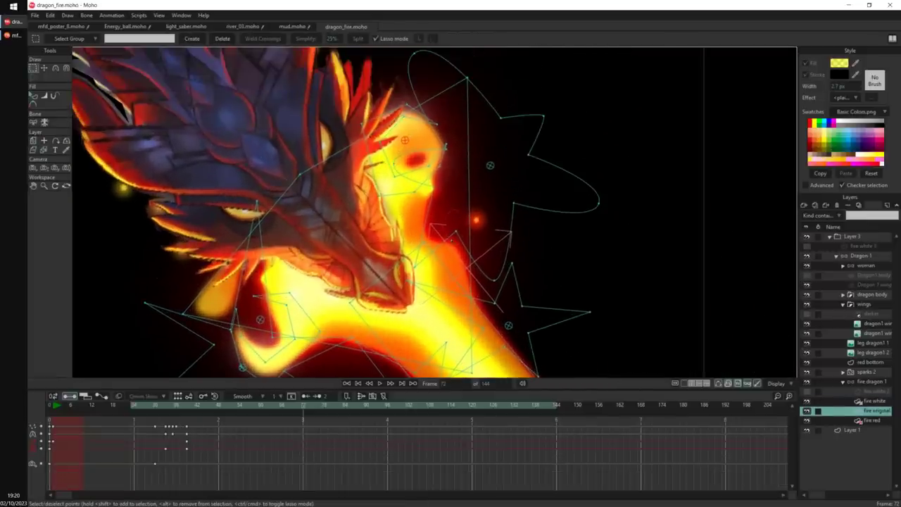
# Select the large spiky outline beside the dragon's upper flame, move it around at frame 72, and delete the resulting keyframe.
pyautogui.click(516, 224)
pyautogui.press('t')
pyautogui.moveTo(475, 228)
pyautogui.mouseDown()
pyautogui.moveTo(566, 160)
pyautogui.moveTo(472, 212)
pyautogui.mouseUp()
pyautogui.moveTo(607, 159); pyautogui.dragTo(405, 140)
pyautogui.moveTo(546, 183); pyautogui.dragTo(562, 192)
pyautogui.moveTo(608, 139); pyautogui.dragTo(412, 192)
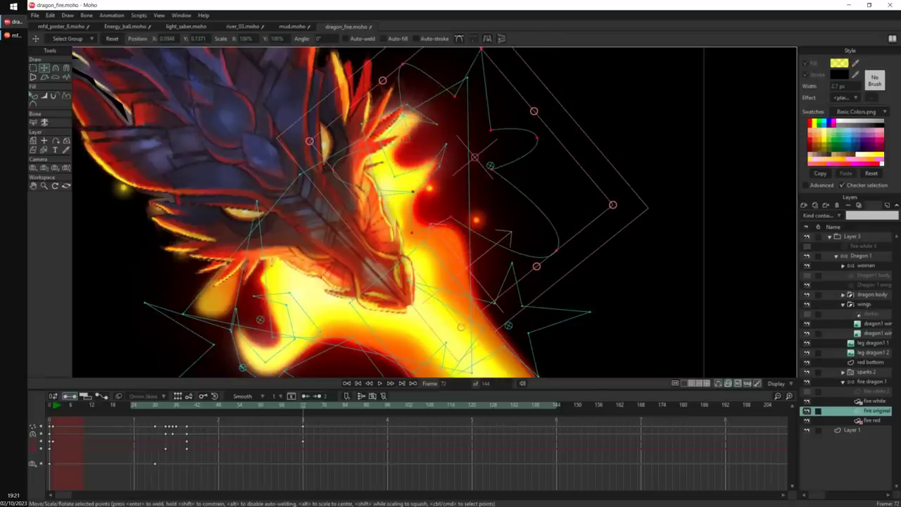
pyautogui.scroll(-3, 506, 211)
pyautogui.moveTo(288, 462); pyautogui.dragTo(315, 415)
pyautogui.press('Delete')
pyautogui.moveTo(550, 259); pyautogui.dragTo(556, 208)
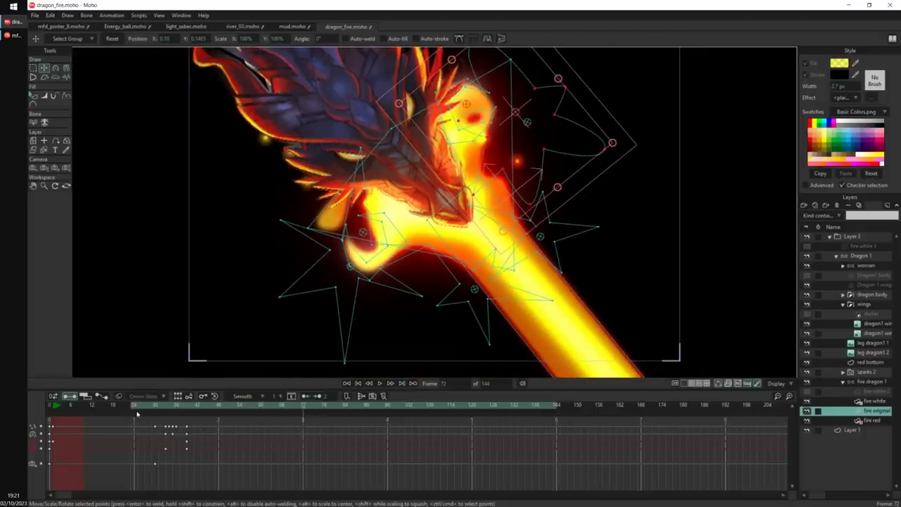
# Select the star-shaped outline beside the dragon's lower flame and try moving it over the fire at frame 38.
pyautogui.click(144, 416)
pyautogui.moveTo(150, 418); pyautogui.dragTo(185, 421)
pyautogui.press('g')
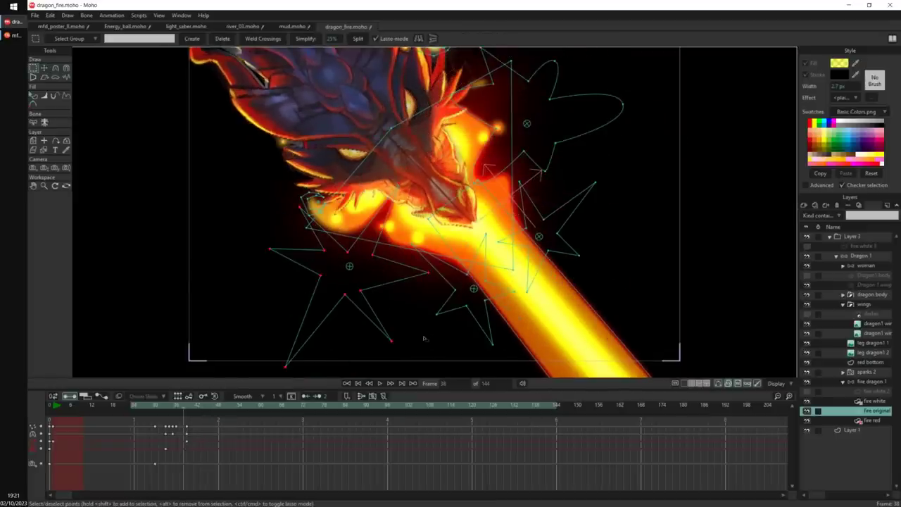
pyautogui.press('t')
pyautogui.moveTo(383, 283); pyautogui.dragTo(418, 266)
pyautogui.moveTo(477, 265); pyautogui.dragTo(381, 300)
# Select the small outline under the dragon's mouth, try moving it at frame 43, and undo the move.
pyautogui.click(205, 407)
pyautogui.click(213, 409)
pyautogui.press('g')
pyautogui.click(417, 261)
pyautogui.press('t')
pyautogui.click(172, 408)
pyautogui.moveTo(157, 406); pyautogui.dragTo(201, 418)
pyautogui.moveTo(532, 306); pyautogui.dragTo(455, 264)
pyautogui.scroll(6, 624, 227)
pyautogui.moveTo(452, 312); pyautogui.dragTo(419, 303)
pyautogui.hotkey('ctrl', 'z')
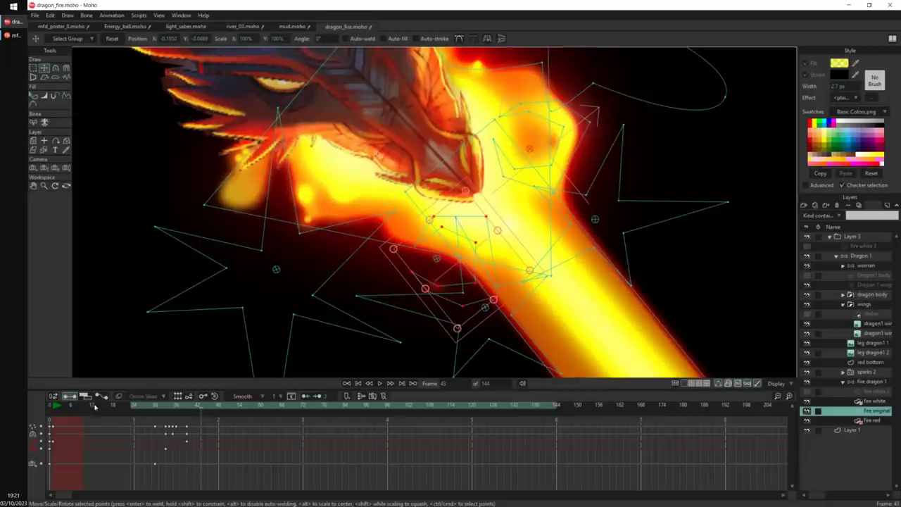
# Select the fire dragon 1 bone layer and play the dragon fire animation from the beginning.
pyautogui.click(82, 408)
pyautogui.scroll(-6, 205, 322)
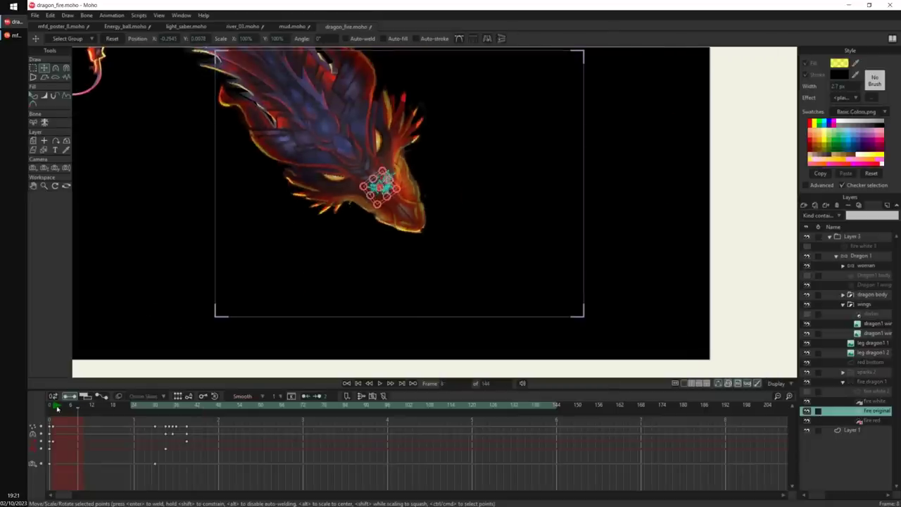
pyautogui.click(56, 406)
pyautogui.press('space')
pyautogui.moveTo(56, 407); pyautogui.dragTo(54, 407)
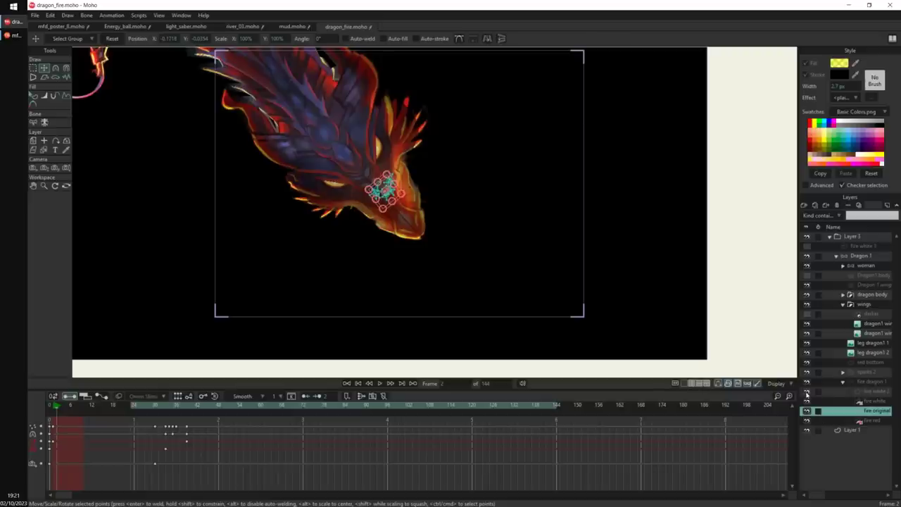
pyautogui.click(868, 384)
pyautogui.press('space')
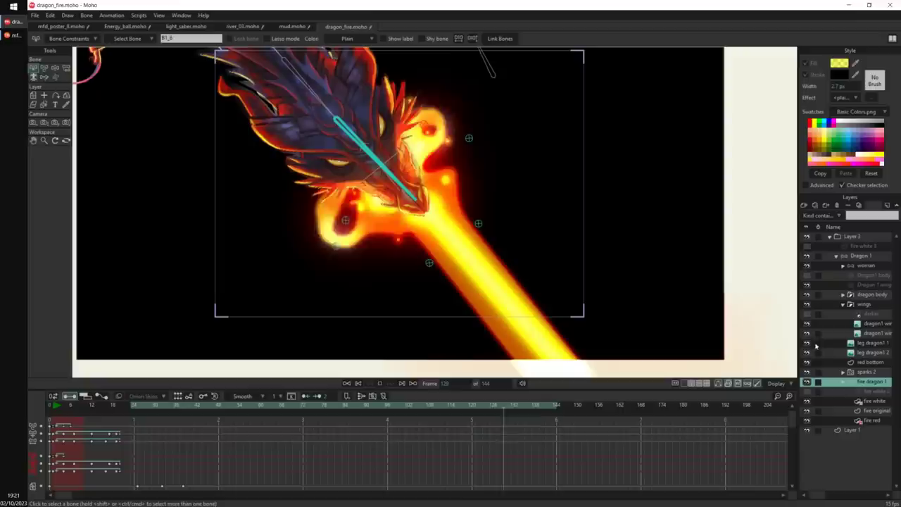
pyautogui.scroll(4, 526, 145)
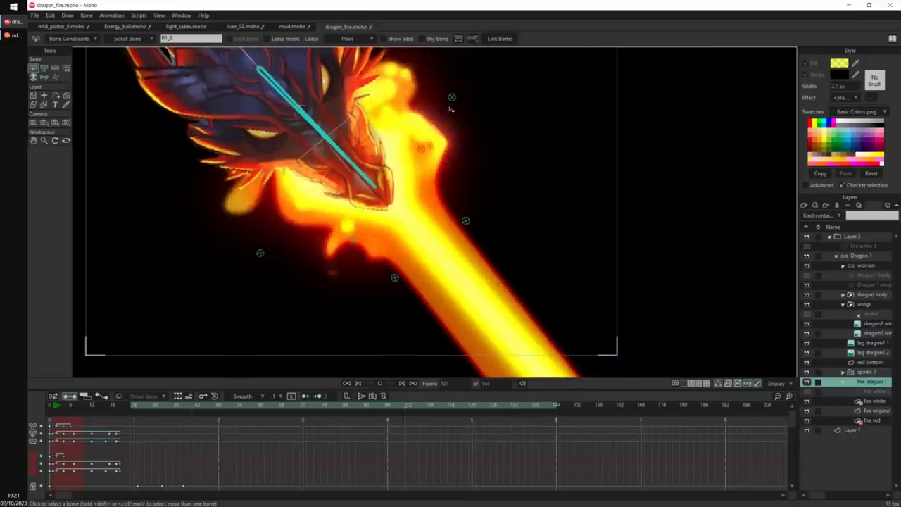
# Scrub the dragon fire from the start to frame 35, examining the fire dragon 1 bone motion and how the flame forms.
pyautogui.click(58, 408)
pyautogui.moveTo(58, 407); pyautogui.dragTo(140, 420)
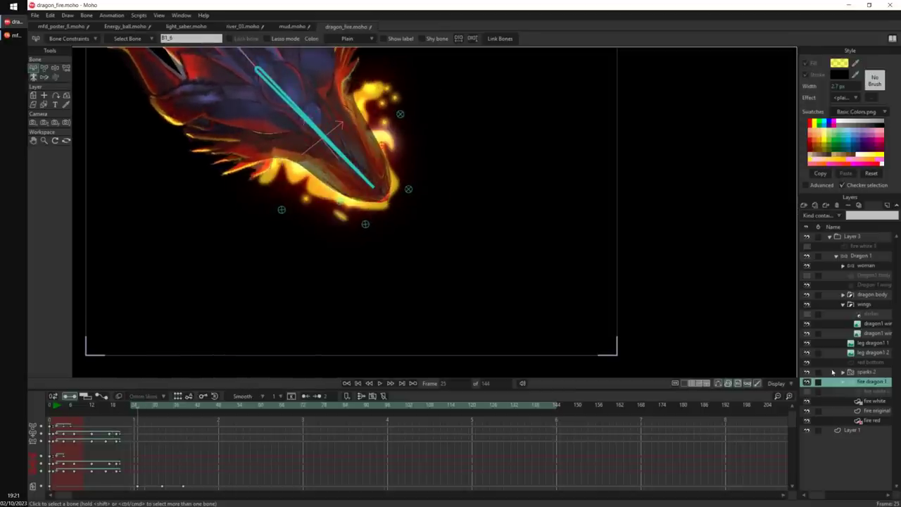
pyautogui.scroll(-1, 193, 462)
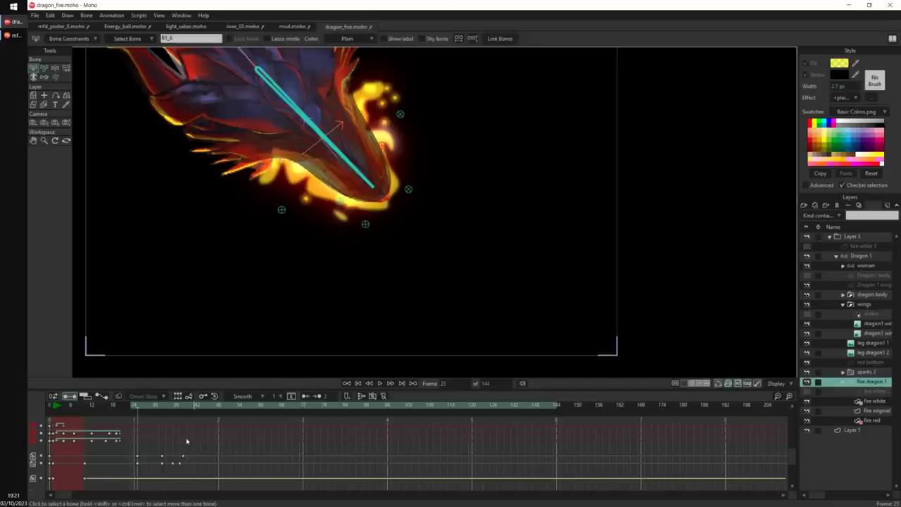
pyautogui.press('m')
pyautogui.moveTo(81, 405); pyautogui.dragTo(173, 425)
pyautogui.scroll(3, 321, 164)
# Select the red bottom layer and examine its long curved outlines around the fire beam at frame 80.
pyautogui.click(870, 362)
pyautogui.press('g')
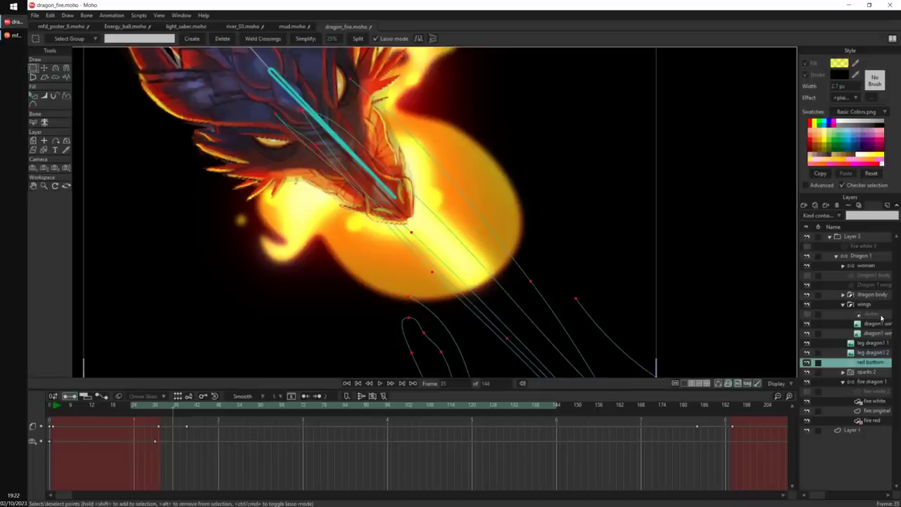
pyautogui.click(328, 408)
pyautogui.moveTo(533, 302); pyautogui.dragTo(520, 114)
pyautogui.scroll(-1, 657, 341)
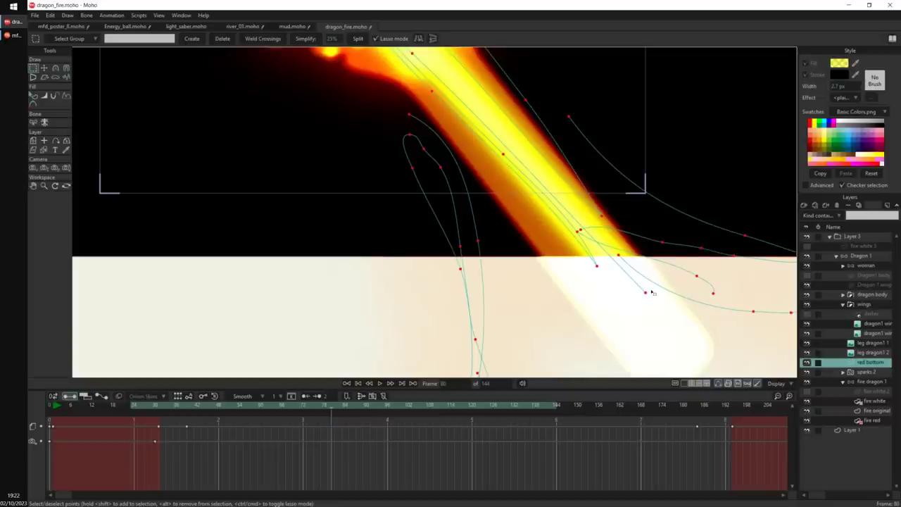
pyautogui.scroll(-2, 577, 242)
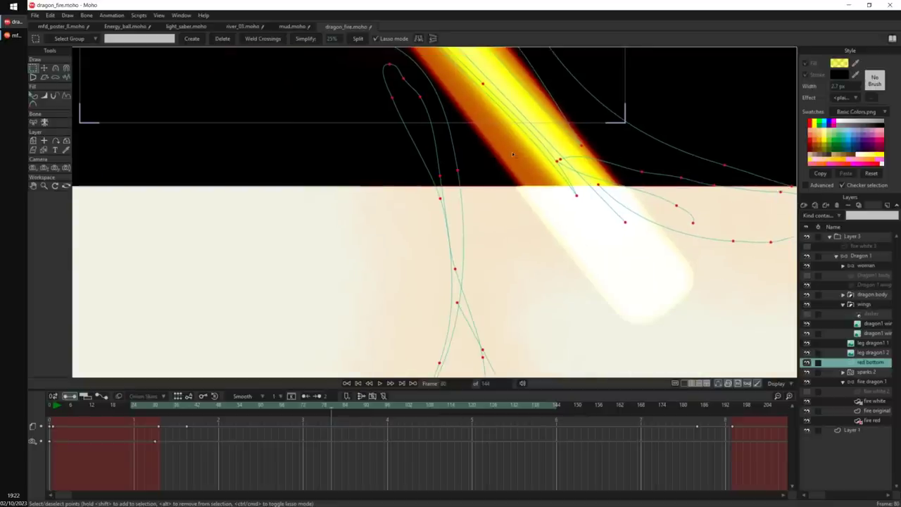
# Hide and show the red bottom layer to compare how it affects the beam's colour and surrounding glow.
pyautogui.click(807, 363)
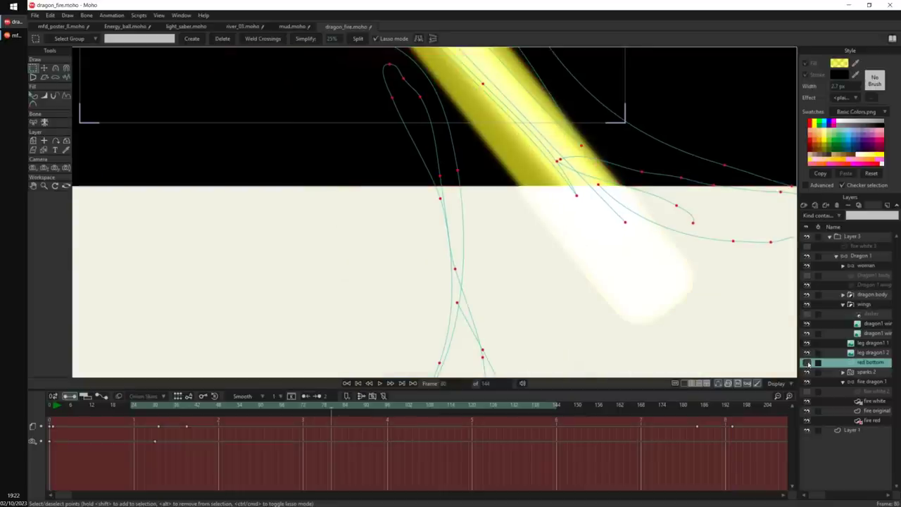
pyautogui.click(818, 362)
pyautogui.scroll(3, 664, 261)
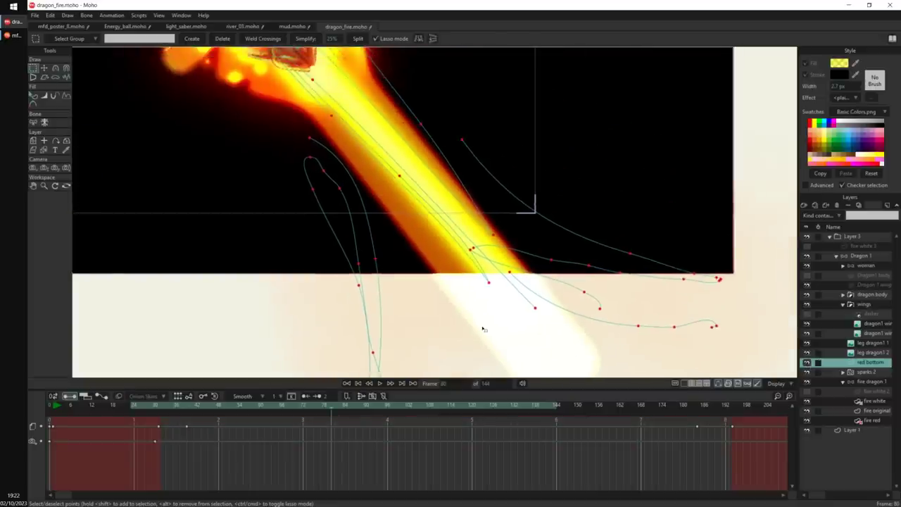
pyautogui.scroll(-2, 664, 240)
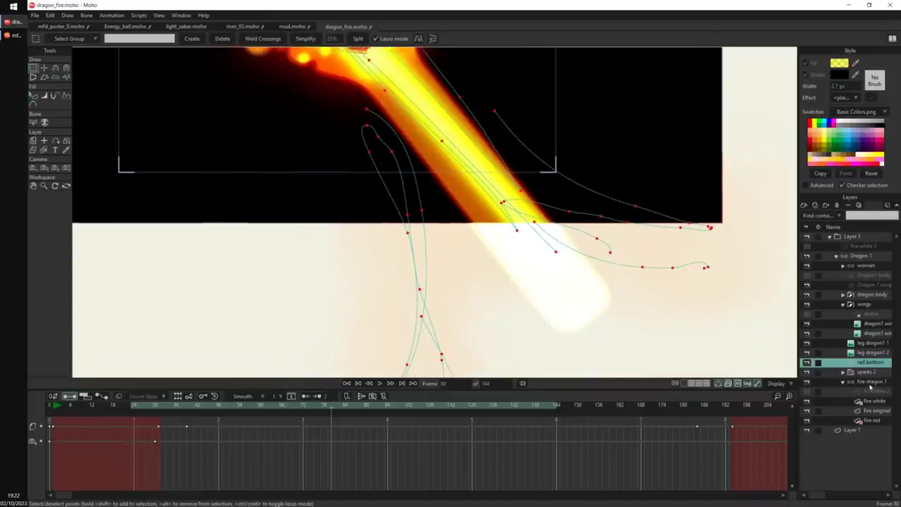
# Switch to the fire original layer and select the two points at the far end of the beam for transforming.
pyautogui.click(879, 421)
pyautogui.click(873, 411)
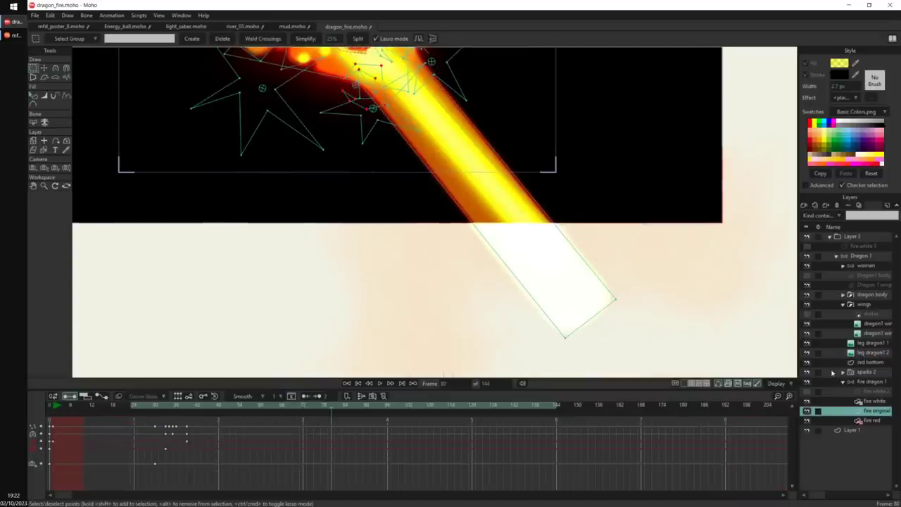
pyautogui.moveTo(610, 299); pyautogui.dragTo(640, 267)
pyautogui.scroll(-2, 634, 232)
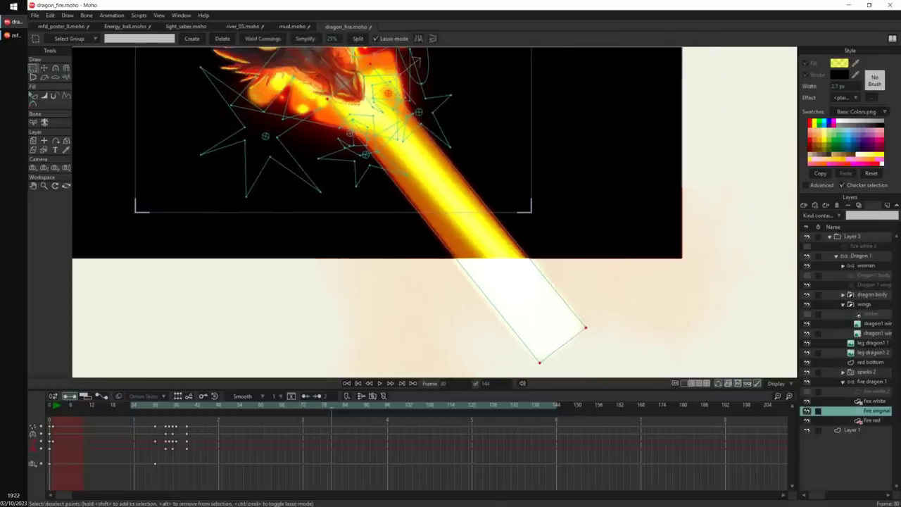
pyautogui.press('t')
pyautogui.moveTo(537, 278); pyautogui.dragTo(506, 289)
# Scrub the fire original layer from frame 35 to 41, examining how the fireball's outline stretches into the beam.
pyautogui.moveTo(148, 409); pyautogui.dragTo(174, 408)
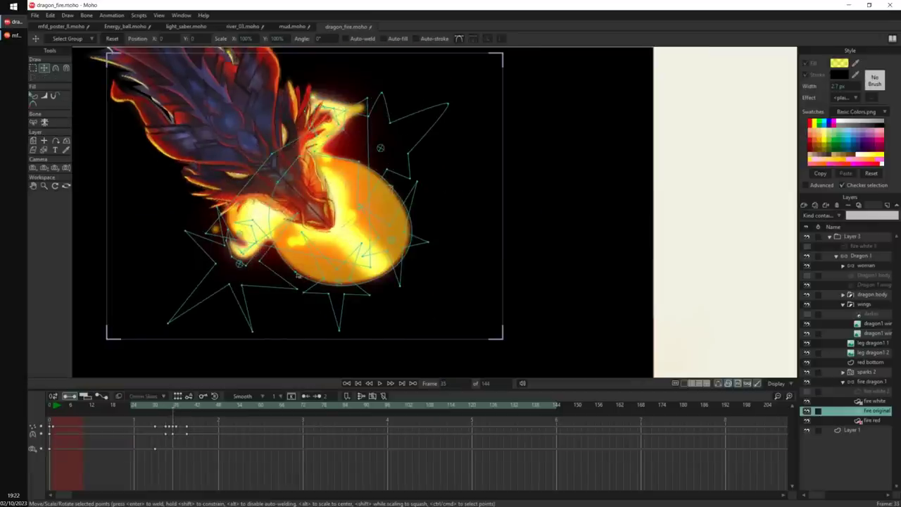
pyautogui.moveTo(384, 198); pyautogui.dragTo(376, 202)
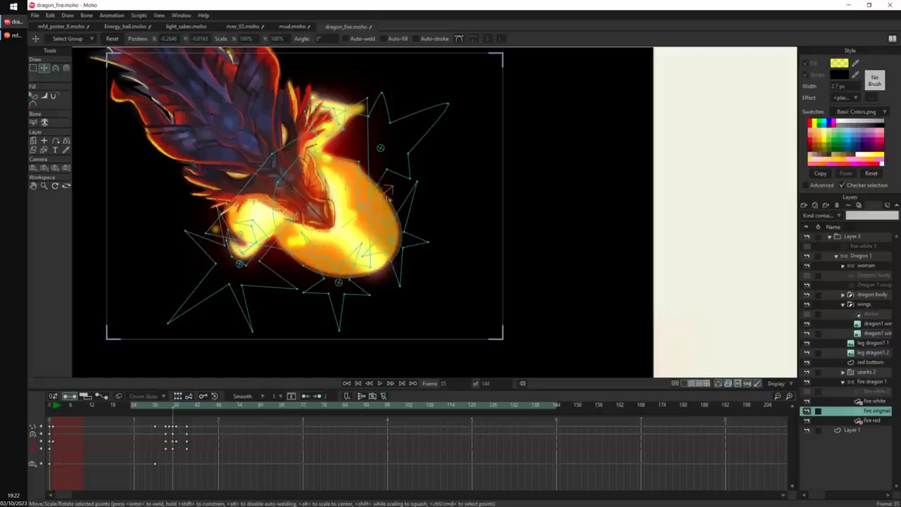
pyautogui.moveTo(176, 409); pyautogui.dragTo(193, 426)
pyautogui.moveTo(453, 222); pyautogui.dragTo(465, 216)
pyautogui.scroll(-3, 446, 214)
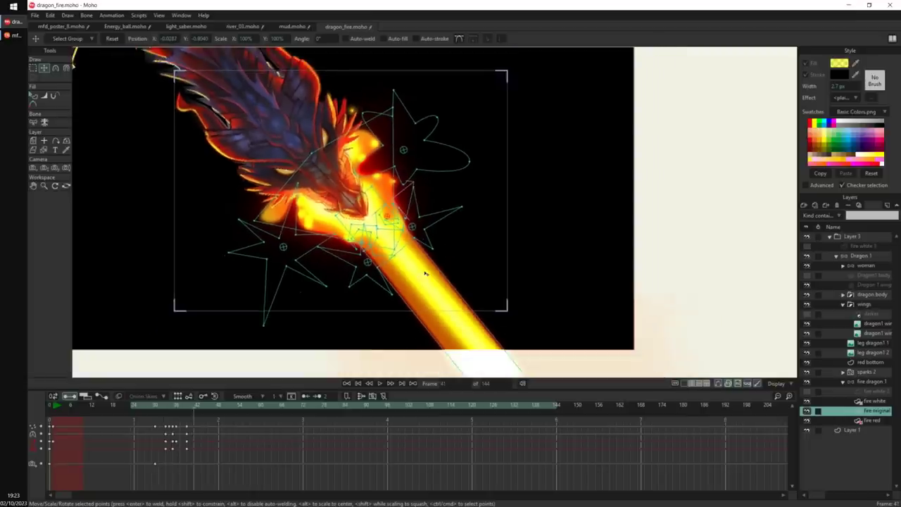
pyautogui.moveTo(421, 262); pyautogui.dragTo(426, 280)
pyautogui.moveTo(437, 243); pyautogui.dragTo(436, 242)
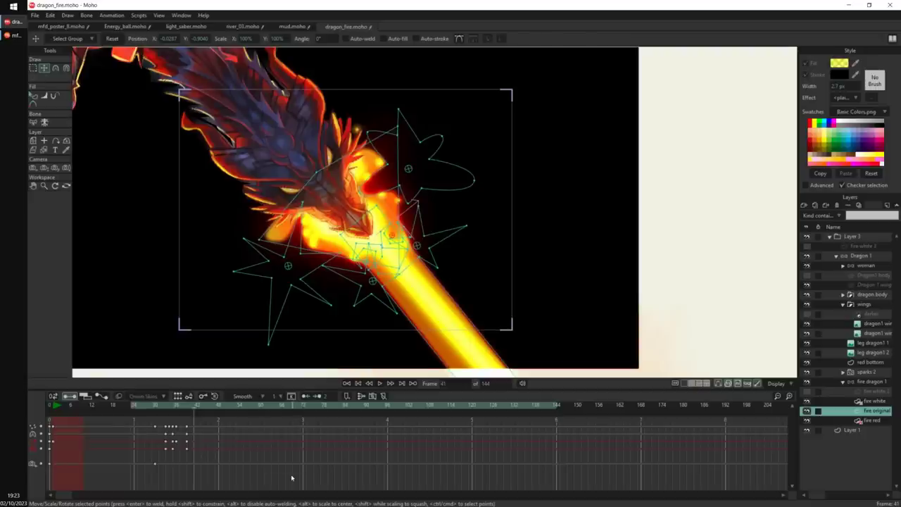
# Create a new document and draw an upright white rectangle with a black outline as the face.
pyautogui.hotkey('ctrl', 'n')
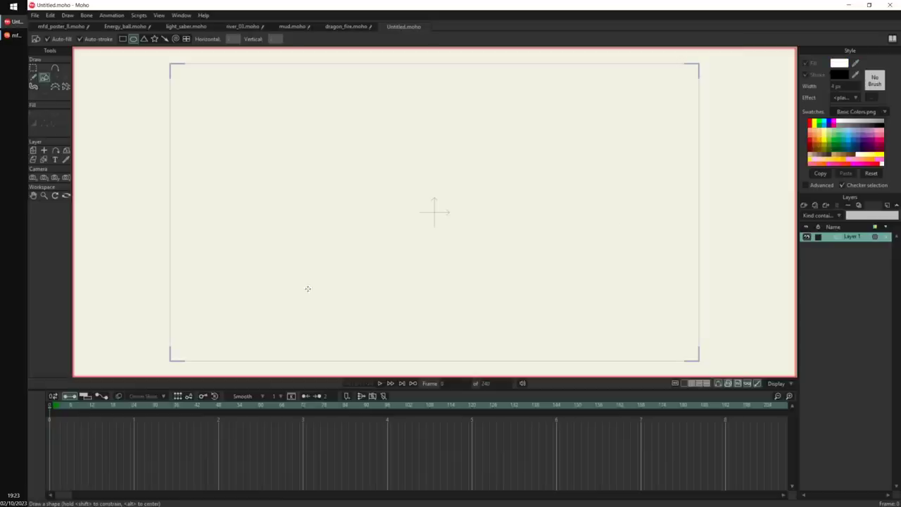
pyautogui.click(124, 38)
pyautogui.moveTo(346, 134); pyautogui.dragTo(456, 278)
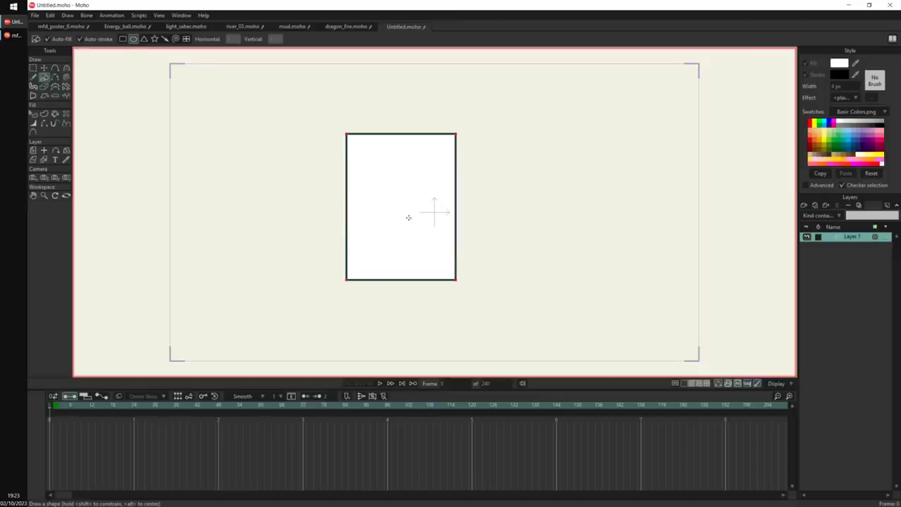
# Draw a smiling mouth shape in the lower half of the rectangle and set it to subtract from the face.
pyautogui.moveTo(390, 238)
pyautogui.mouseDown()
pyautogui.moveTo(435, 251)
pyautogui.moveTo(404, 233)
pyautogui.moveTo(374, 231)
pyautogui.mouseUp()
pyautogui.press('t')
pyautogui.moveTo(434, 238); pyautogui.dragTo(433, 230)
pyautogui.press('q')
pyautogui.click(424, 244)
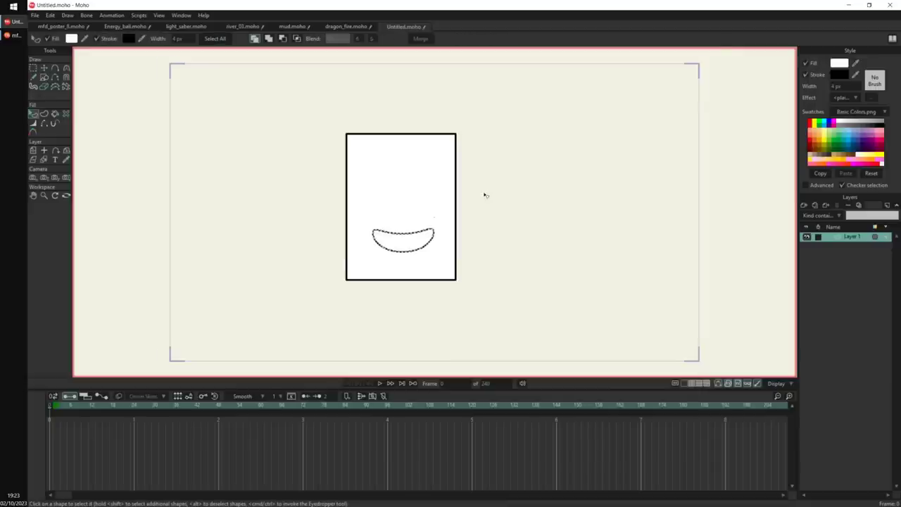
pyautogui.scroll(1, 485, 197)
pyautogui.click(283, 40)
pyautogui.click(490, 220)
# Select the mouth's points and move the cut-out slightly higher on the face.
pyautogui.press('g')
pyautogui.moveTo(439, 219)
pyautogui.mouseDown()
pyautogui.moveTo(440, 250)
pyautogui.moveTo(608, 265)
pyautogui.moveTo(592, 273)
pyautogui.moveTo(503, 272)
pyautogui.moveTo(621, 270)
pyautogui.moveTo(570, 261)
pyautogui.mouseUp()
pyautogui.press('t')
pyautogui.press('Return')
pyautogui.scroll(2, 475, 202)
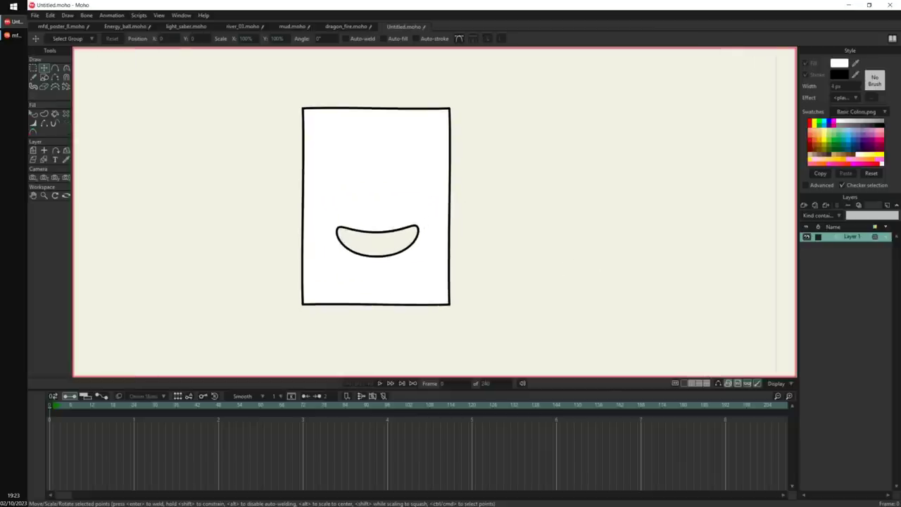
# Draw two round eyes above the mouth and set both shapes to the intersect boolean mode.
pyautogui.press('s')
pyautogui.moveTo(328, 153); pyautogui.dragTo(361, 189)
pyautogui.moveTo(395, 154); pyautogui.dragTo(430, 191)
pyautogui.press('q')
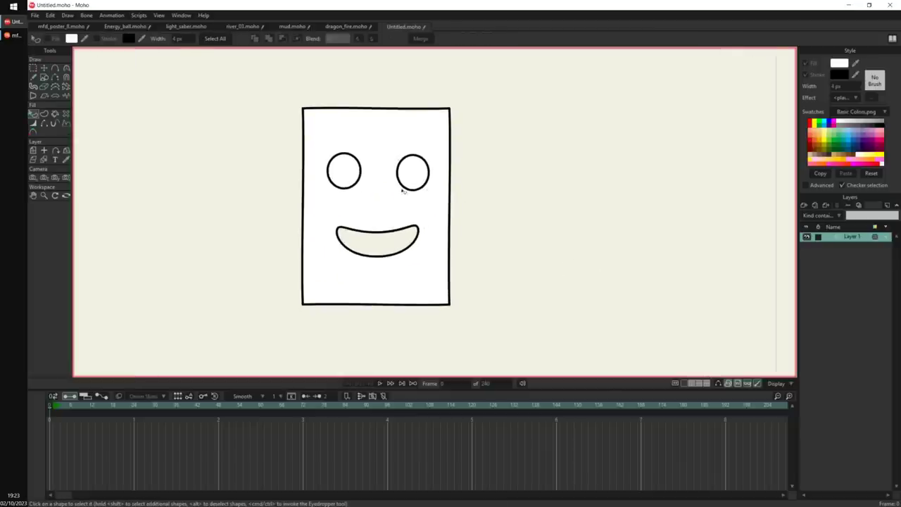
pyautogui.click(410, 165)
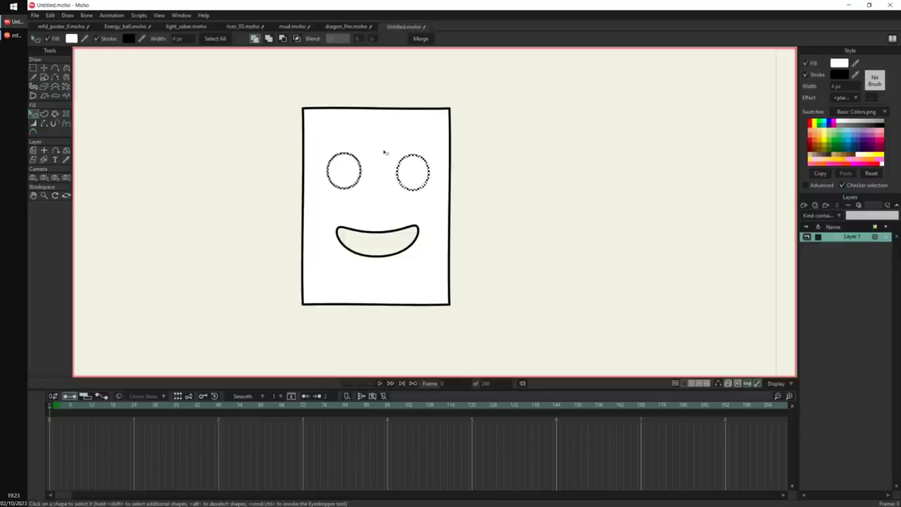
pyautogui.click(296, 39)
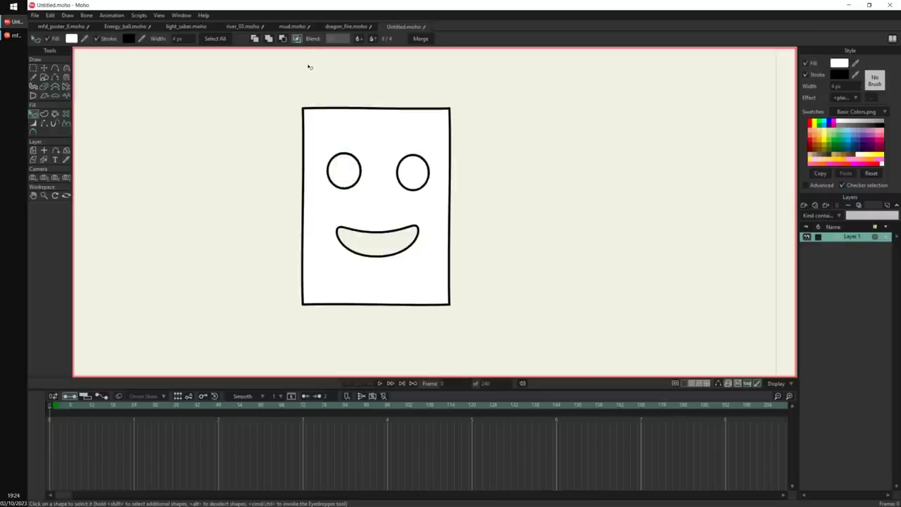
pyautogui.click(416, 162)
pyautogui.click(350, 169)
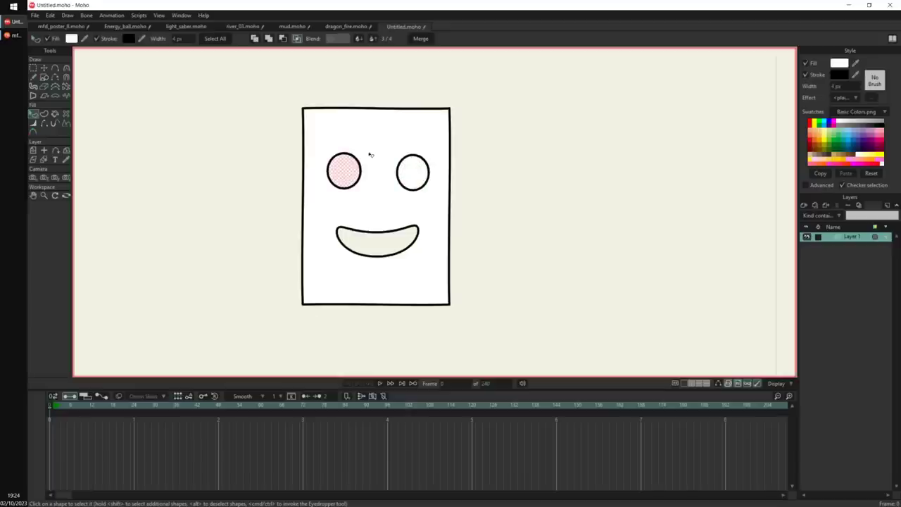
# Select the eyes and mouth together and shift them slightly within the face.
pyautogui.press('g')
pyautogui.moveTo(325, 141)
pyautogui.mouseDown()
pyautogui.moveTo(433, 177)
pyautogui.moveTo(423, 250)
pyautogui.mouseUp()
pyautogui.press('t')
pyautogui.moveTo(501, 241)
pyautogui.mouseDown()
pyautogui.moveTo(535, 251)
pyautogui.moveTo(640, 251)
pyautogui.moveTo(370, 254)
pyautogui.moveTo(514, 249)
pyautogui.mouseUp()
# Draw a flat oval nose between the eyes and mouth and set it to the add boolean mode.
pyautogui.press('s')
pyautogui.press('g')
pyautogui.press('s')
pyautogui.moveTo(354, 185); pyautogui.dragTo(398, 210)
pyautogui.press('q')
pyautogui.click(383, 201)
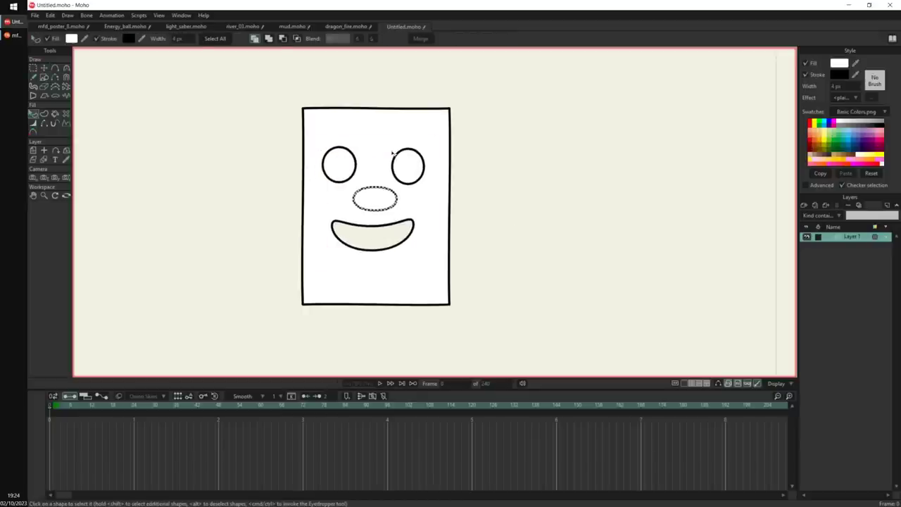
pyautogui.click(269, 38)
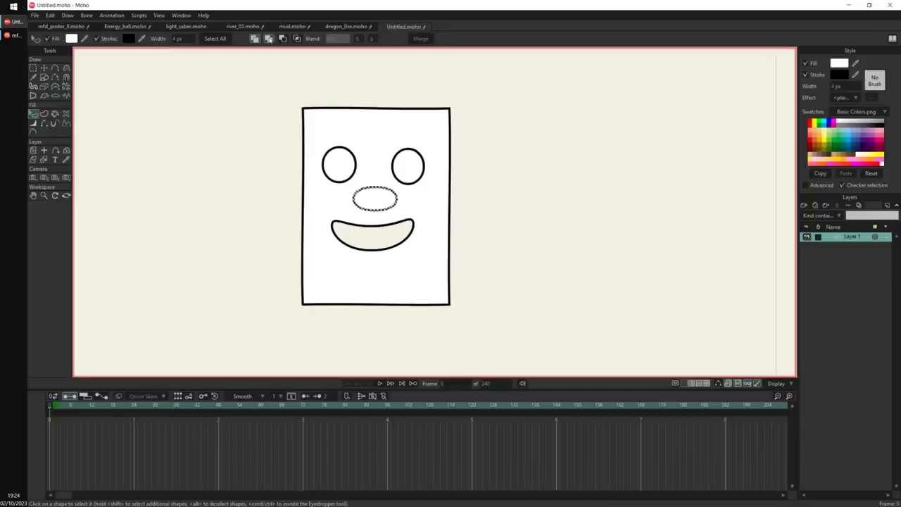
pyautogui.click(269, 38)
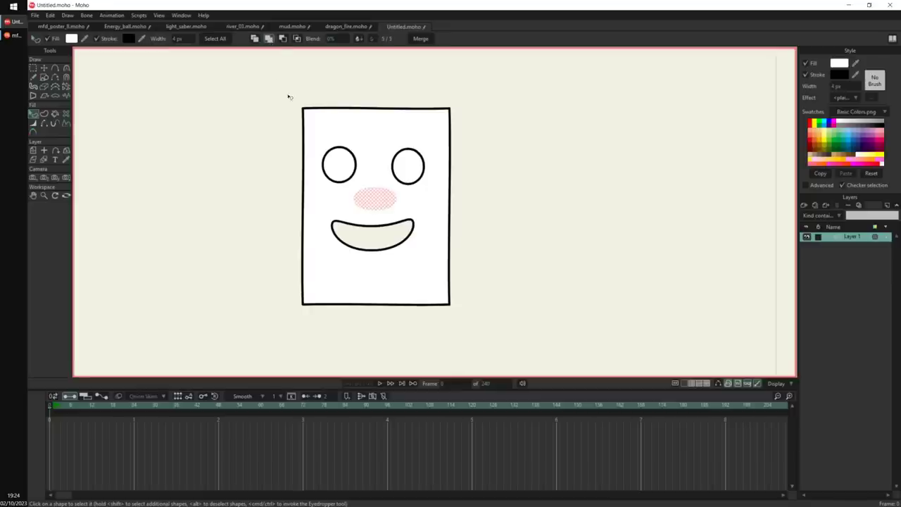
# Select the eyes, nose and mouth, slide them past the face's right edge, and bring them back near the centre.
pyautogui.press('g')
pyautogui.moveTo(416, 134)
pyautogui.mouseDown()
pyautogui.moveTo(304, 176)
pyautogui.moveTo(439, 146)
pyautogui.moveTo(431, 137)
pyautogui.mouseUp()
pyautogui.press('t')
pyautogui.moveTo(485, 246)
pyautogui.mouseDown()
pyautogui.moveTo(571, 252)
pyautogui.moveTo(409, 248)
pyautogui.moveTo(563, 248)
pyautogui.moveTo(561, 221)
pyautogui.moveTo(559, 256)
pyautogui.mouseUp()
pyautogui.moveTo(440, 255)
pyautogui.mouseDown()
pyautogui.moveTo(410, 251)
pyautogui.moveTo(440, 247)
pyautogui.mouseUp()
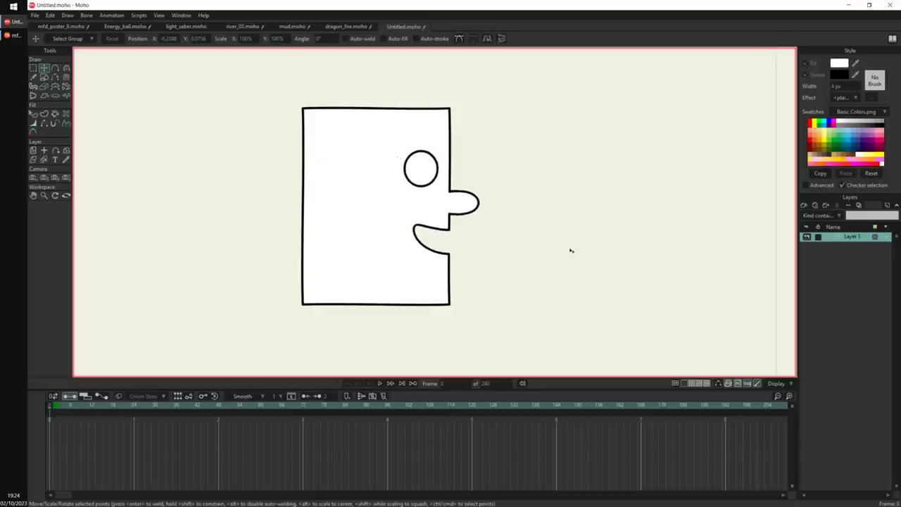
pyautogui.moveTo(502, 250); pyautogui.dragTo(505, 248)
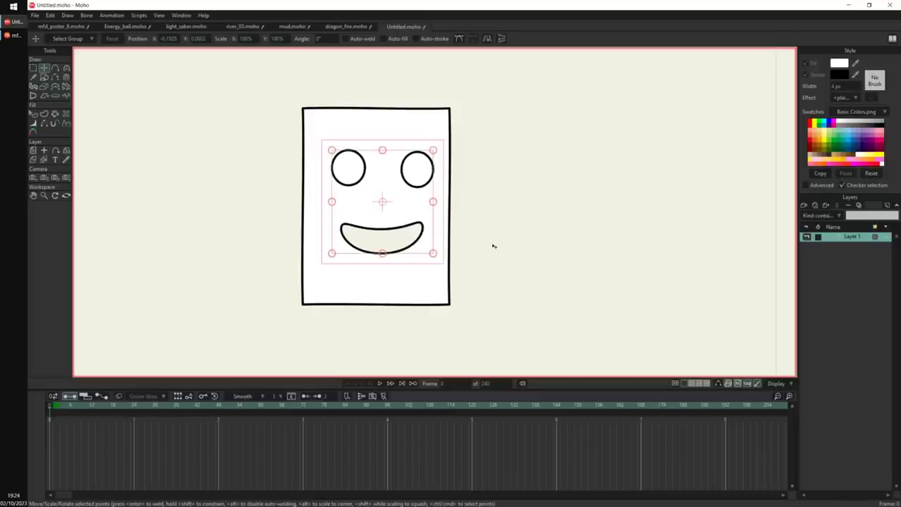
# Keyframe the facial features at frame 1 and move them across the face's right edge at frame 14.
pyautogui.click(55, 406)
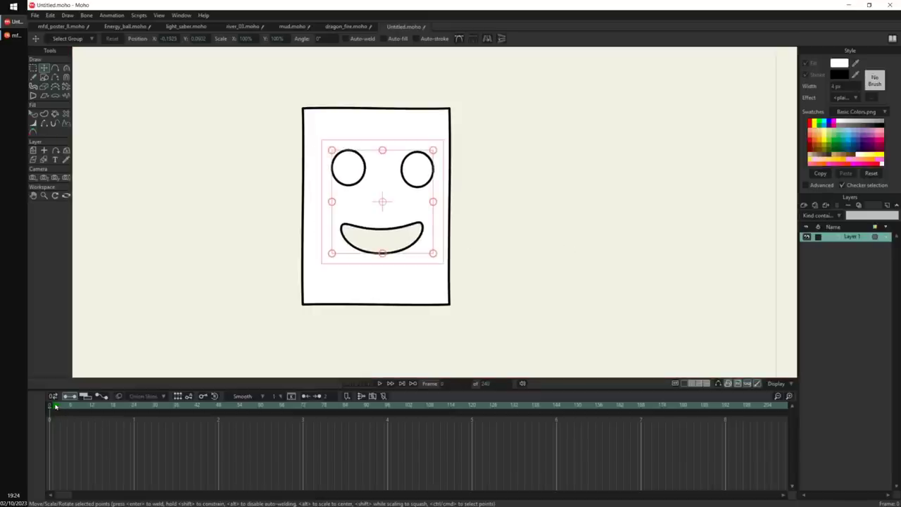
pyautogui.hotkey('ctrl', 'f')
pyautogui.moveTo(62, 407); pyautogui.dragTo(99, 407)
pyautogui.moveTo(424, 298); pyautogui.dragTo(507, 301)
# At frame 25, select only the nose and move it left into the face's interior.
pyautogui.moveTo(103, 408); pyautogui.dragTo(131, 409)
pyautogui.press('g')
pyautogui.hotkey('ctrl', 'a')
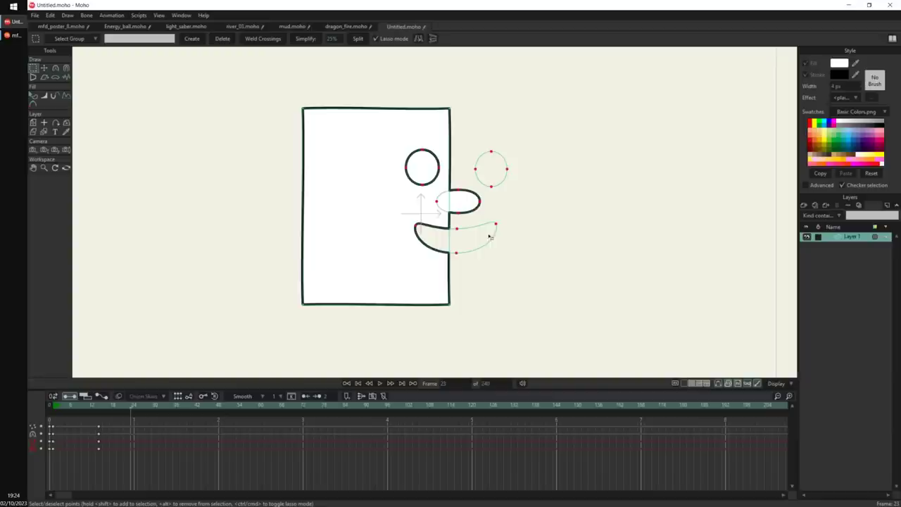
pyautogui.click(138, 404)
pyautogui.moveTo(487, 188); pyautogui.dragTo(491, 211)
pyautogui.press('Tab')
pyautogui.press('t')
pyautogui.moveTo(603, 227); pyautogui.dragTo(535, 230)
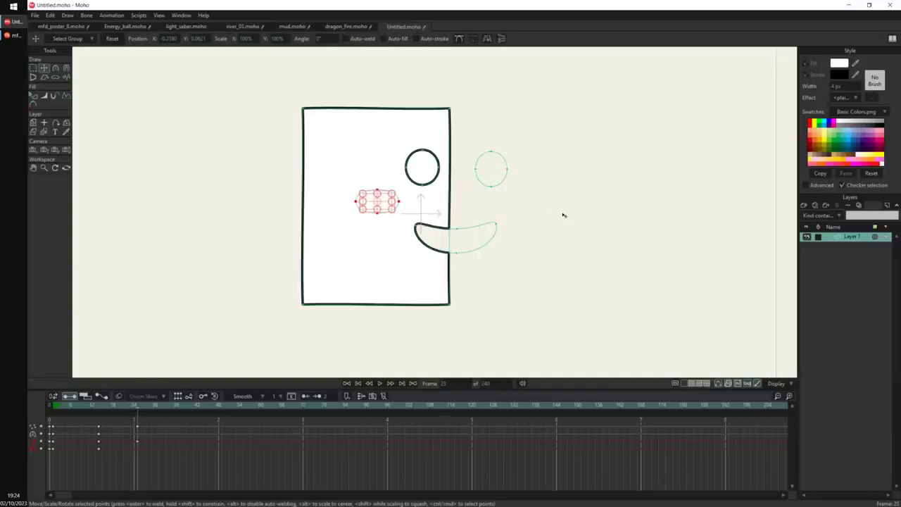
pyautogui.click(564, 215)
# Select the eyes and mouth at frame 25 and move them completely outside the face's right edge.
pyautogui.press('g')
pyautogui.moveTo(514, 147)
pyautogui.mouseDown()
pyautogui.moveTo(437, 150)
pyautogui.moveTo(495, 241)
pyautogui.moveTo(523, 184)
pyautogui.mouseUp()
pyautogui.press('t')
pyautogui.moveTo(450, 205)
pyautogui.mouseDown()
pyautogui.moveTo(508, 205)
pyautogui.moveTo(498, 207)
pyautogui.mouseUp()
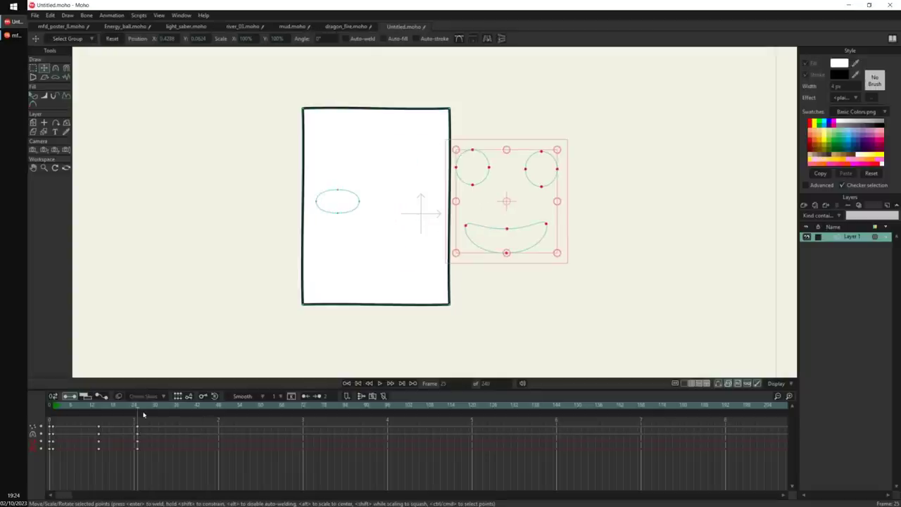
# Move the eyes and mouth outside the face's left side at frame 26 and centre them on the face at frame 38.
pyautogui.click(141, 409)
pyautogui.press('g')
pyautogui.moveTo(562, 120)
pyautogui.mouseDown()
pyautogui.moveTo(573, 228)
pyautogui.moveTo(582, 215)
pyautogui.mouseUp()
pyautogui.press('t')
pyautogui.moveTo(654, 247); pyautogui.dragTo(409, 247)
pyautogui.moveTo(157, 411); pyautogui.dragTo(185, 410)
pyautogui.moveTo(254, 330); pyautogui.dragTo(382, 307)
# Animate only the nose, making it protrude from the face's left edge around frame 29 and centring it at frame 37.
pyautogui.moveTo(139, 410); pyautogui.dragTo(149, 414)
pyautogui.press('g')
pyautogui.moveTo(343, 174); pyautogui.dragTo(351, 234)
pyautogui.press('Tab')
pyautogui.moveTo(149, 407); pyautogui.dragTo(152, 409)
pyautogui.press('t')
pyautogui.press('t')
pyautogui.moveTo(397, 269); pyautogui.dragTo(362, 269)
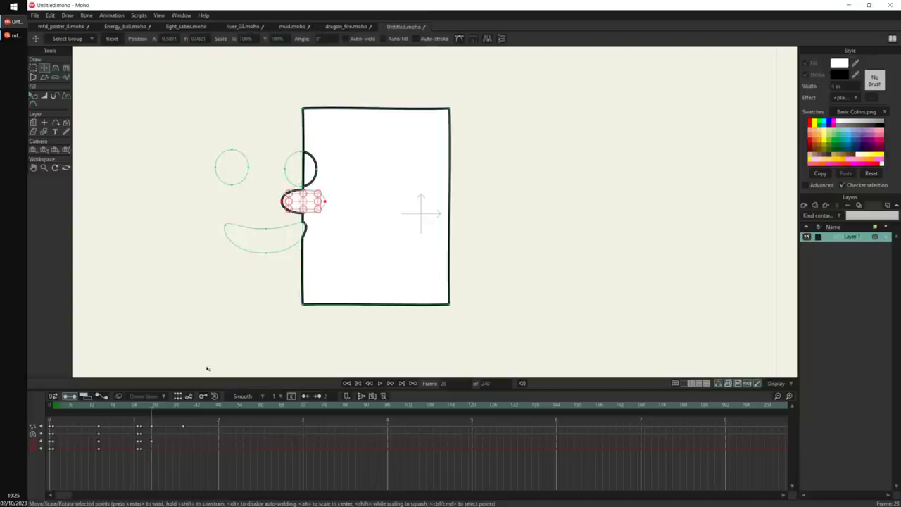
pyautogui.moveTo(153, 408); pyautogui.dragTo(181, 408)
pyautogui.moveTo(316, 290); pyautogui.dragTo(393, 288)
# Scrub through the head-turn animation from the start to review it, and return to frame 0.
pyautogui.moveTo(53, 411); pyautogui.dragTo(221, 430)
pyautogui.press('g')
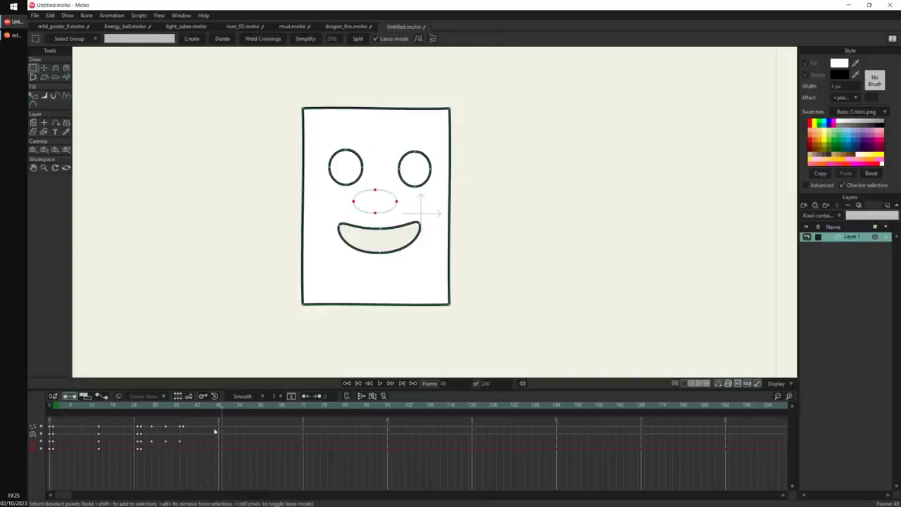
pyautogui.moveTo(57, 408); pyautogui.dragTo(102, 429)
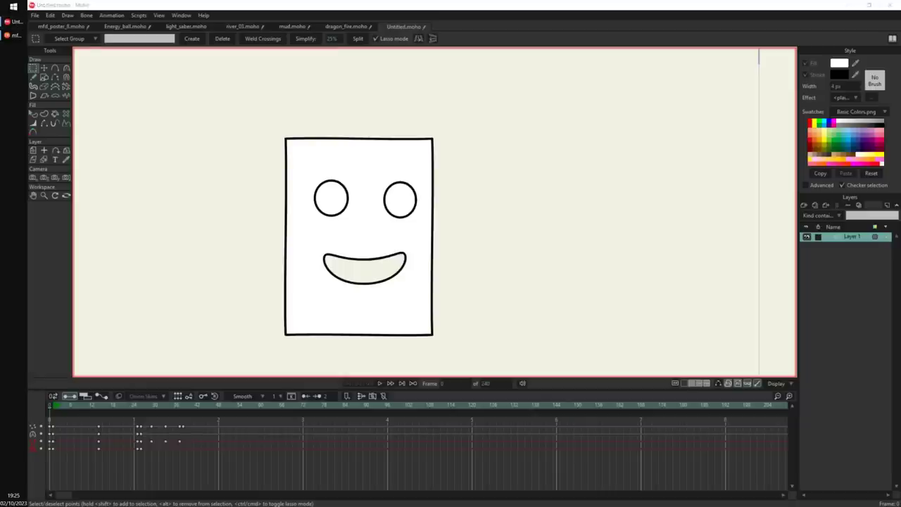
pyautogui.click(285, 459)
pyautogui.moveTo(358, 209); pyautogui.dragTo(355, 217)
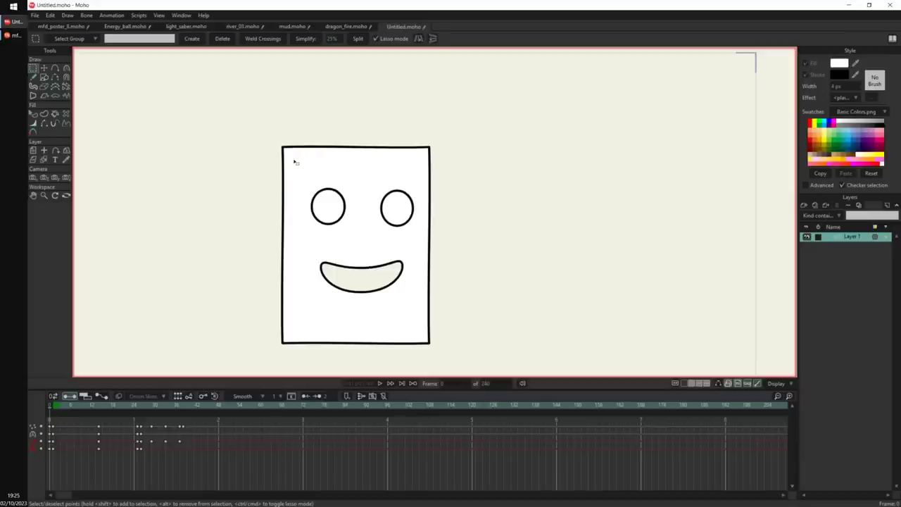
# Create a new document and draw a long spiky flame-like shape freehand with a purple fill and black outline.
pyautogui.hotkey('ctrl', 'n')
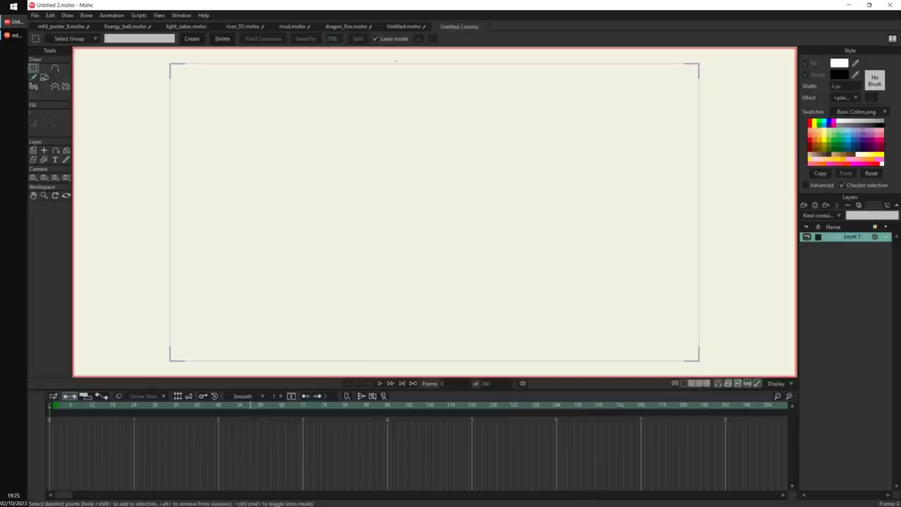
pyautogui.press('f')
pyautogui.click(871, 142)
pyautogui.moveTo(256, 231); pyautogui.dragTo(253, 237)
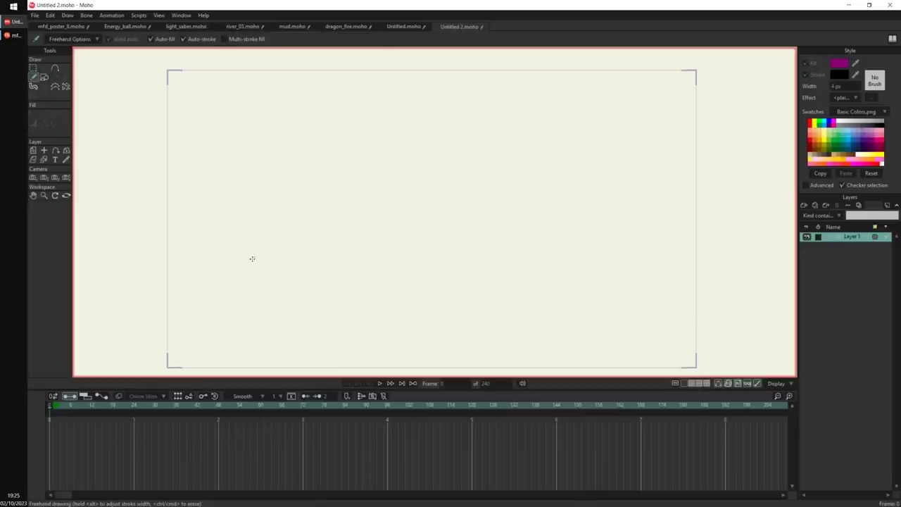
pyautogui.moveTo(246, 268)
pyautogui.mouseDown()
pyautogui.moveTo(363, 174)
pyautogui.moveTo(334, 210)
pyautogui.moveTo(448, 137)
pyautogui.moveTo(434, 161)
pyautogui.moveTo(542, 109)
pyautogui.moveTo(555, 116)
pyautogui.moveTo(640, 94)
pyautogui.moveTo(577, 129)
pyautogui.moveTo(675, 123)
pyautogui.moveTo(524, 167)
pyautogui.moveTo(576, 177)
pyautogui.moveTo(495, 221)
pyautogui.moveTo(405, 230)
pyautogui.moveTo(348, 280)
pyautogui.moveTo(251, 288)
pyautogui.mouseUp()
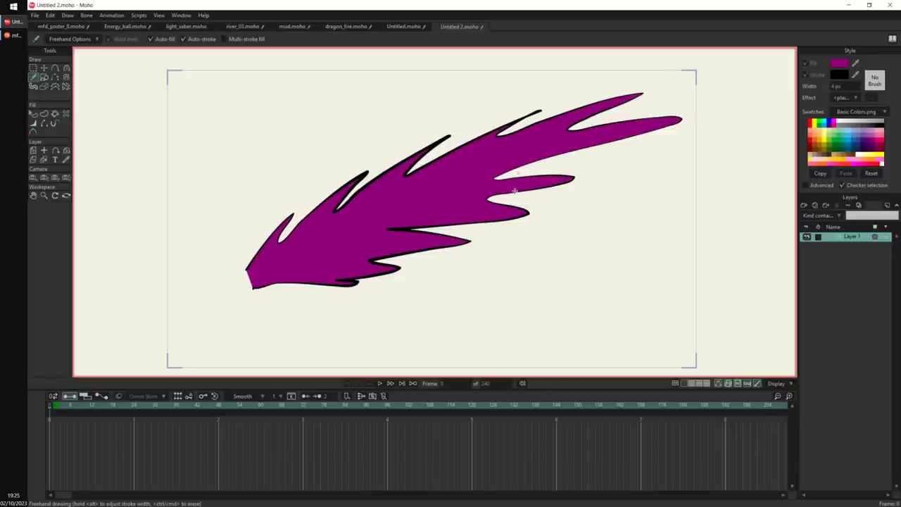
pyautogui.moveTo(515, 191); pyautogui.dragTo(517, 207)
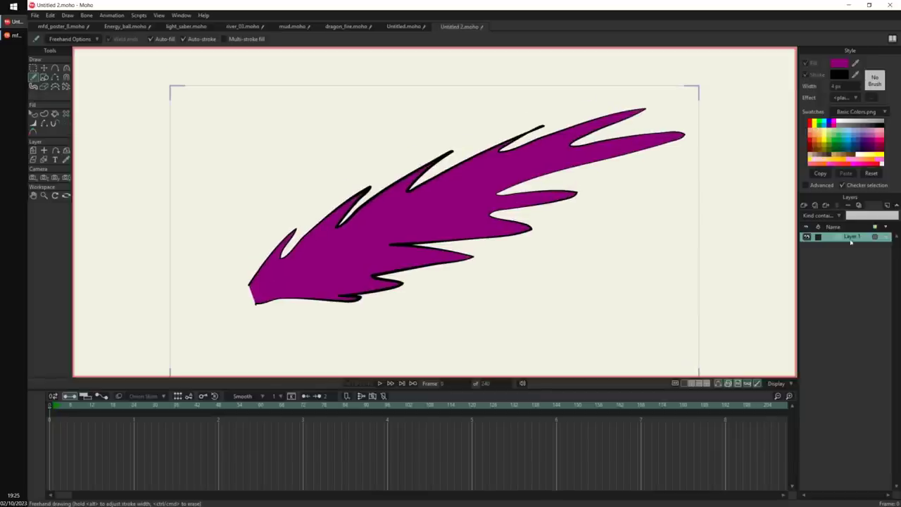
# Create a curver layer for Layer 1 and move its line's ends to the flame's base and tip.
pyautogui.click(71, 16)
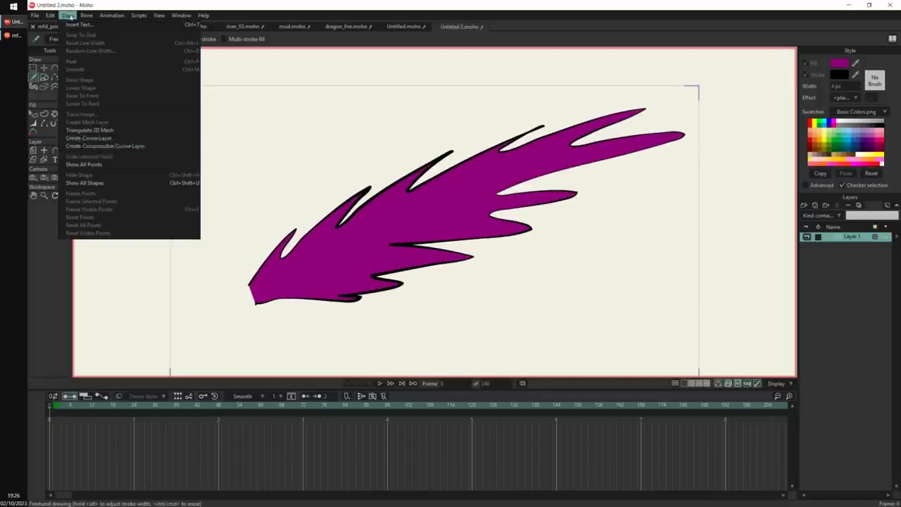
pyautogui.click(141, 139)
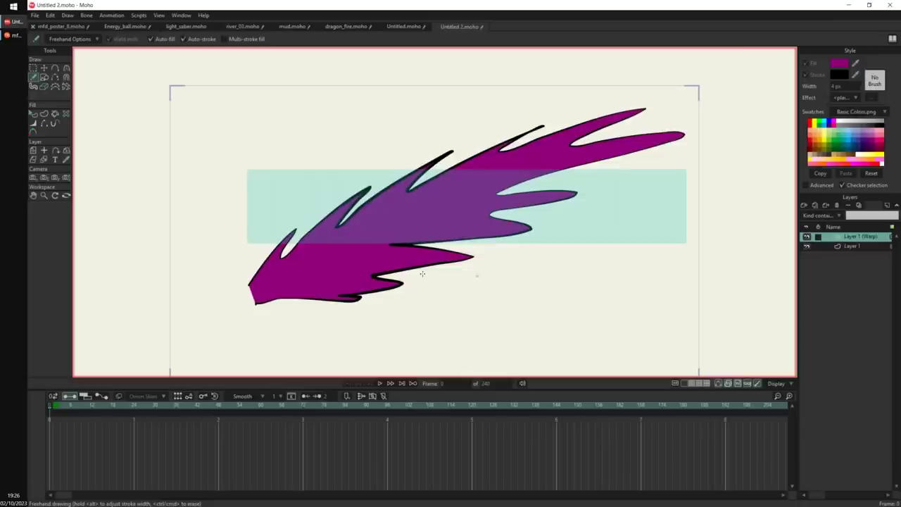
pyautogui.press('t')
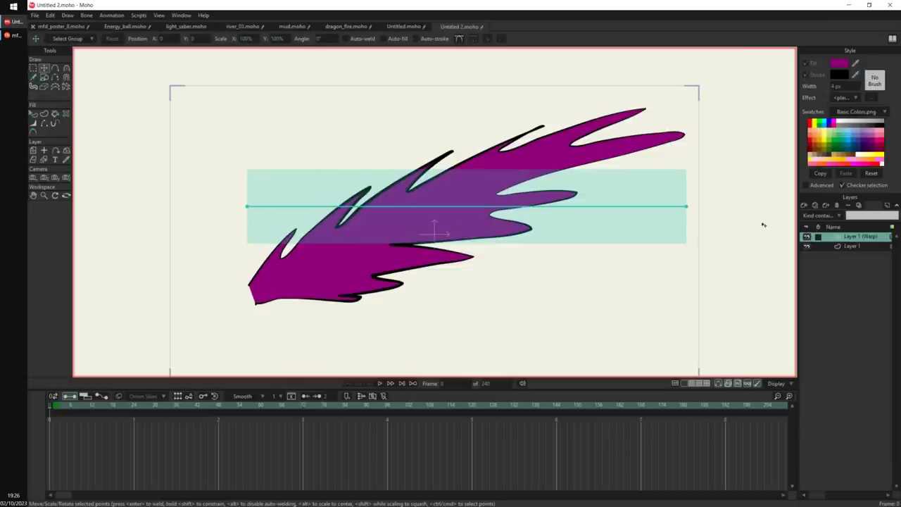
pyautogui.moveTo(248, 209); pyautogui.dragTo(238, 301)
pyautogui.click(686, 205)
pyautogui.moveTo(685, 204); pyautogui.dragTo(702, 112)
# Add two inner points to the curver line, bending it slightly along the flame's middle.
pyautogui.press('a')
pyautogui.moveTo(568, 163); pyautogui.dragTo(552, 154)
pyautogui.moveTo(399, 221); pyautogui.dragTo(386, 224)
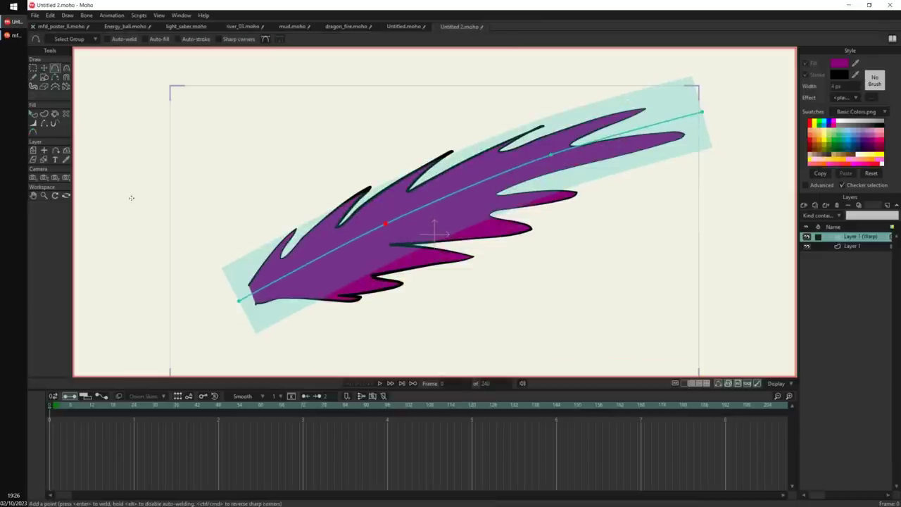
# Widen the curver's area at its two inner points to enclose the whole flame and narrow it at the tip.
pyautogui.click(32, 123)
pyautogui.moveTo(390, 235); pyautogui.dragTo(413, 238)
pyautogui.moveTo(569, 185); pyautogui.dragTo(585, 191)
pyautogui.moveTo(718, 127); pyautogui.dragTo(707, 125)
pyautogui.moveTo(398, 225)
pyautogui.mouseDown()
pyautogui.moveTo(388, 230)
pyautogui.moveTo(396, 236)
pyautogui.mouseUp()
# Fine-tune the curver's inner and end points so its line runs centrally from the flame's base to its tip.
pyautogui.press('t')
pyautogui.moveTo(557, 168); pyautogui.dragTo(557, 174)
pyautogui.click(388, 229)
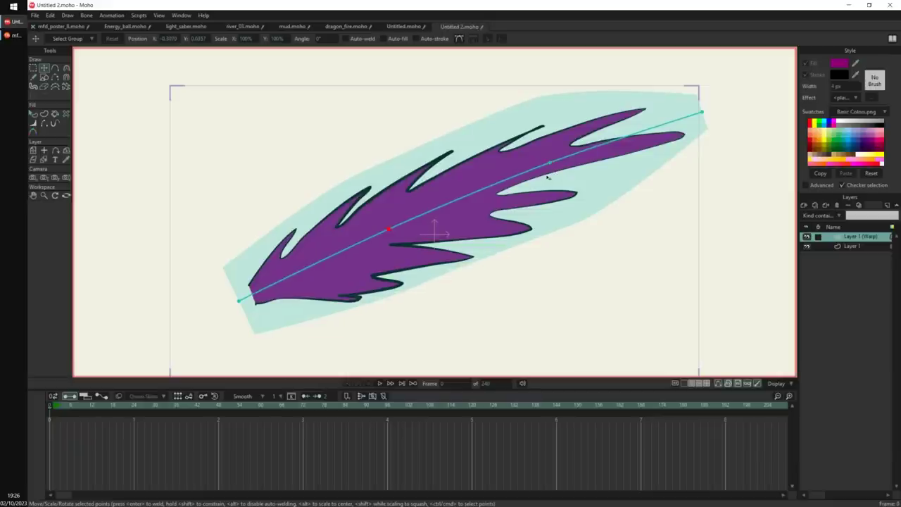
pyautogui.moveTo(702, 111); pyautogui.dragTo(705, 122)
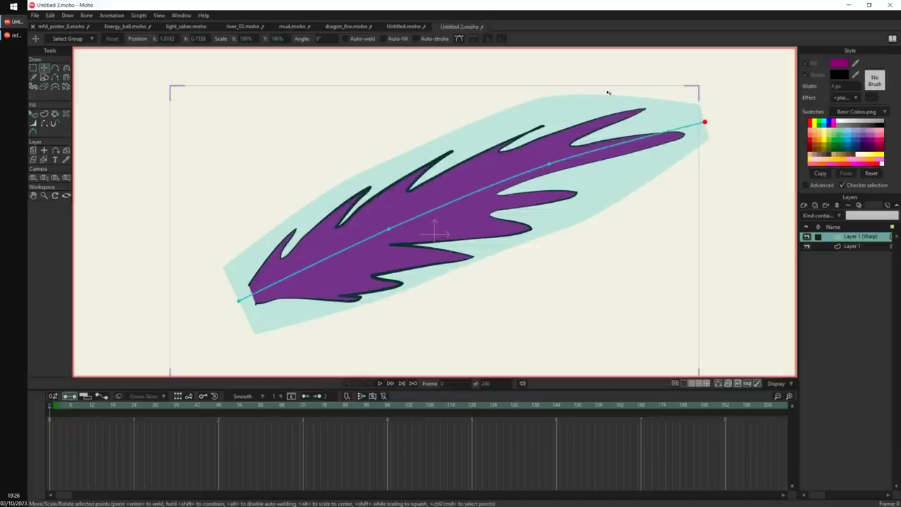
pyautogui.press('w')
pyautogui.moveTo(388, 243); pyautogui.dragTo(391, 246)
pyautogui.press('t')
pyautogui.moveTo(238, 301); pyautogui.dragTo(243, 306)
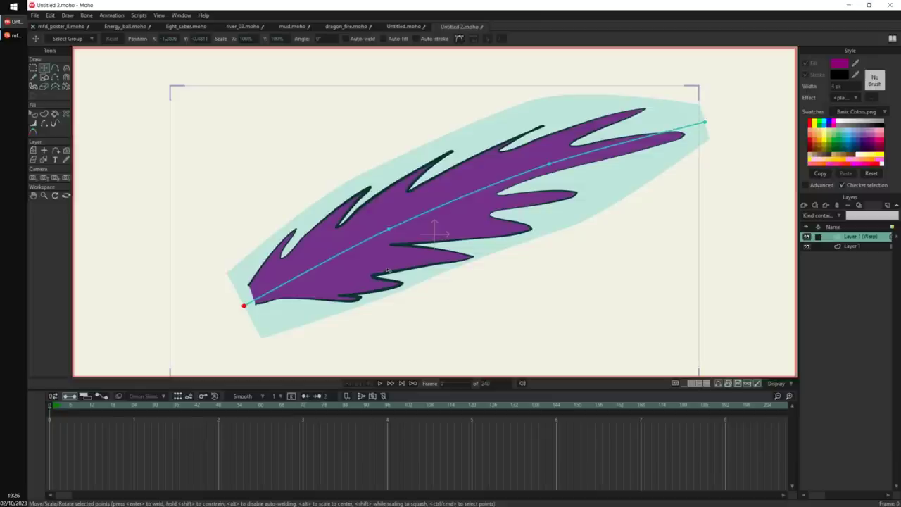
# Move the curver's inner and tip points at frame 14 to bend the flame into an arch with its tip pointing down.
pyautogui.moveTo(57, 409); pyautogui.dragTo(99, 414)
pyautogui.moveTo(704, 121); pyautogui.dragTo(607, 229)
pyautogui.moveTo(550, 164); pyautogui.dragTo(575, 215)
pyautogui.moveTo(388, 229); pyautogui.dragTo(401, 139)
pyautogui.moveTo(576, 215); pyautogui.dragTo(616, 188)
pyautogui.moveTo(632, 296); pyautogui.dragTo(573, 345)
pyautogui.moveTo(401, 140); pyautogui.dragTo(344, 165)
pyautogui.moveTo(616, 188); pyautogui.dragTo(539, 190)
# Adjust the curvature at the curver's inner points on frame 14 to smooth the arch, and scrub through the bend.
pyautogui.press('c')
pyautogui.moveTo(572, 231); pyautogui.dragTo(595, 285)
pyautogui.click(344, 164)
pyautogui.moveTo(413, 133); pyautogui.dragTo(425, 118)
pyautogui.moveTo(52, 408); pyautogui.dragTo(99, 437)
pyautogui.moveTo(513, 139); pyautogui.dragTo(518, 151)
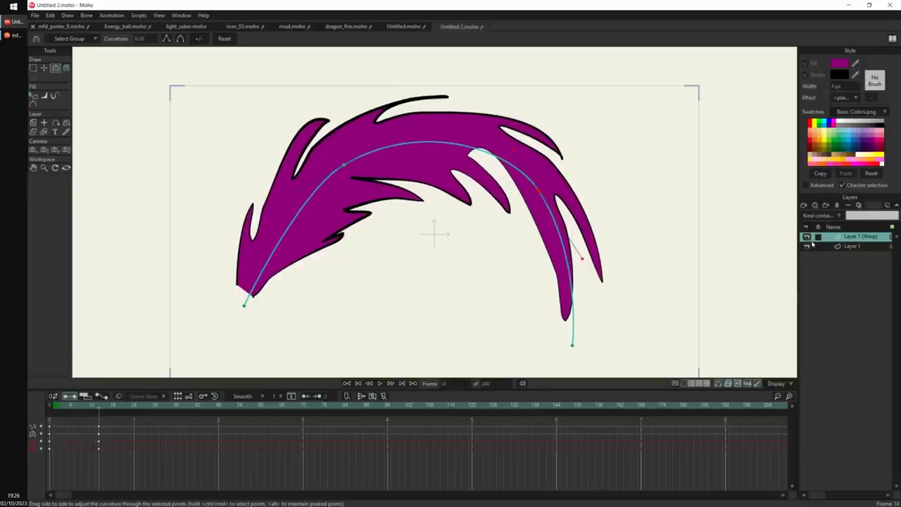
# Reposition a notch point on Layer 1's underside spikes at frame 14 and thicken the outline around the neighbouring points.
pyautogui.click(851, 248)
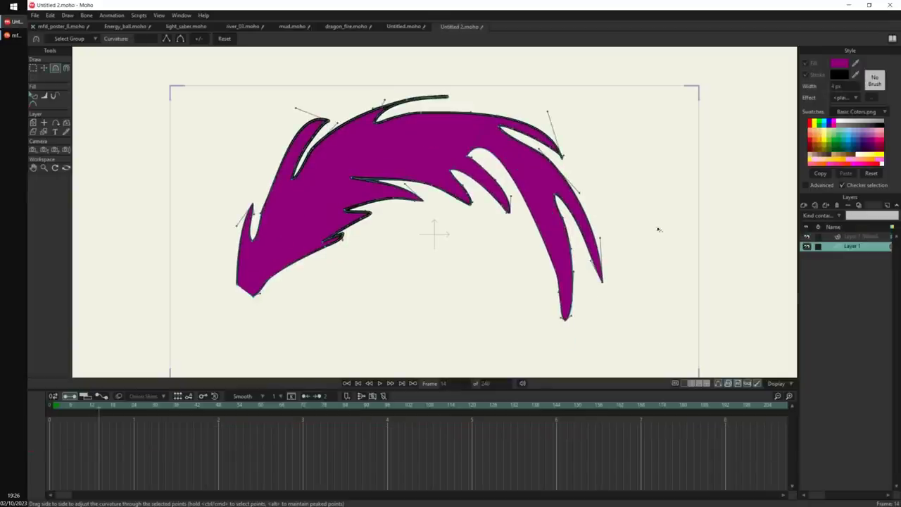
pyautogui.scroll(5, 496, 125)
pyautogui.moveTo(496, 125); pyautogui.dragTo(495, 215)
pyautogui.press('t')
pyautogui.moveTo(466, 185)
pyautogui.mouseDown()
pyautogui.moveTo(495, 211)
pyautogui.moveTo(531, 187)
pyautogui.moveTo(512, 197)
pyautogui.mouseUp()
pyautogui.press('w')
pyautogui.moveTo(496, 214)
pyautogui.mouseDown()
pyautogui.moveTo(540, 212)
pyautogui.moveTo(525, 214)
pyautogui.mouseUp()
pyautogui.moveTo(460, 220); pyautogui.dragTo(501, 221)
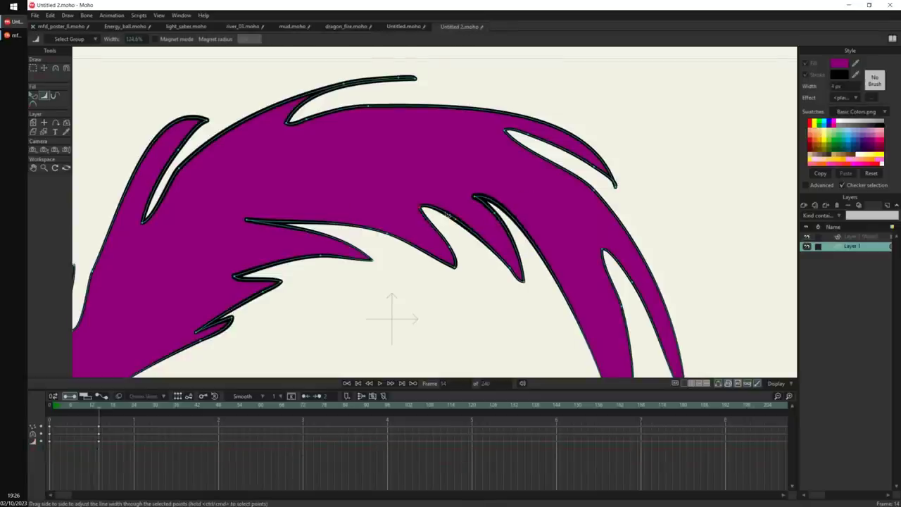
# Refine the curvature of Layer 1's lower and upper-left spikes at frame 14, and scrub through the animation to review it.
pyautogui.scroll(-3, 347, 198)
pyautogui.press('t')
pyautogui.press('c')
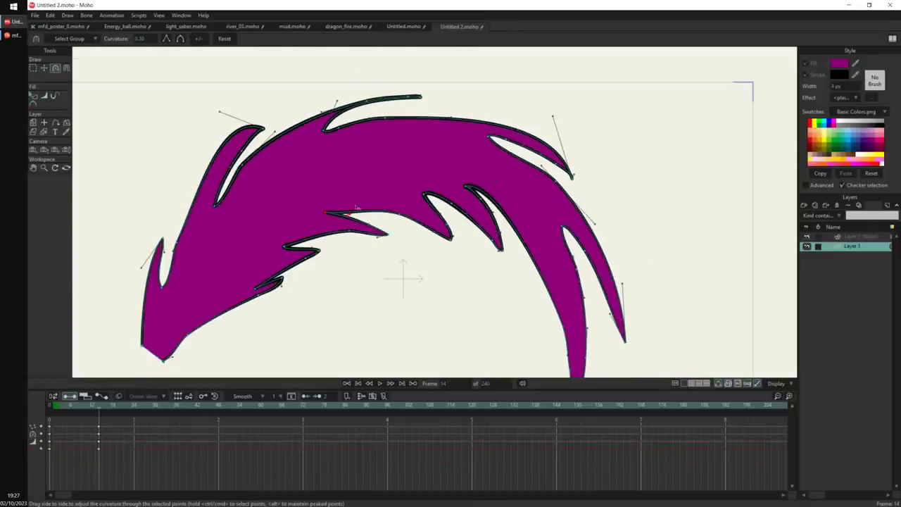
pyautogui.scroll(-2, 322, 132)
pyautogui.press('t')
pyautogui.press('c')
pyautogui.moveTo(288, 125); pyautogui.dragTo(279, 155)
pyautogui.scroll(-3, 509, 239)
pyautogui.press('t')
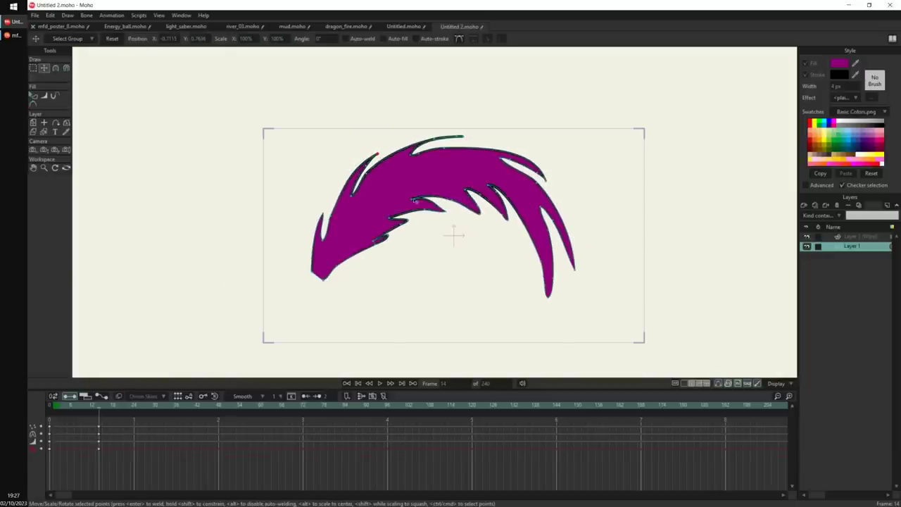
pyautogui.moveTo(53, 409); pyautogui.dragTo(102, 449)
pyautogui.moveTo(430, 246); pyautogui.dragTo(395, 257)
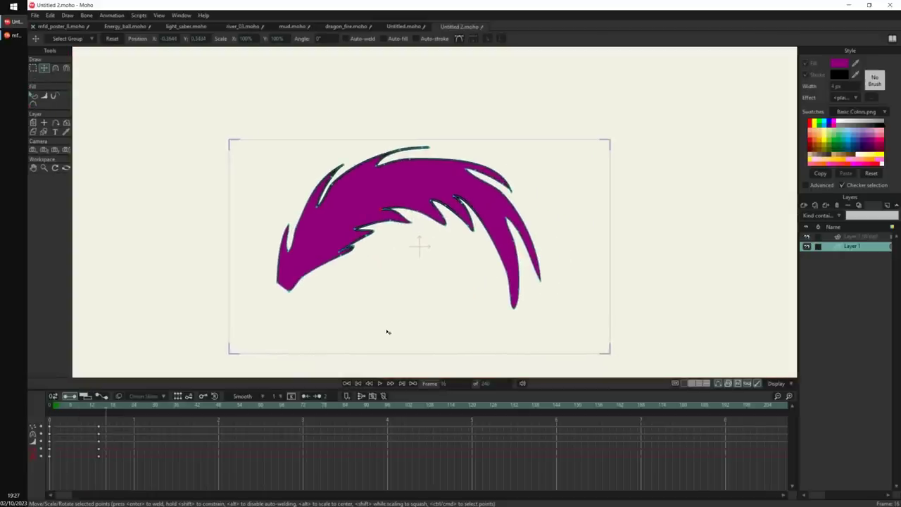
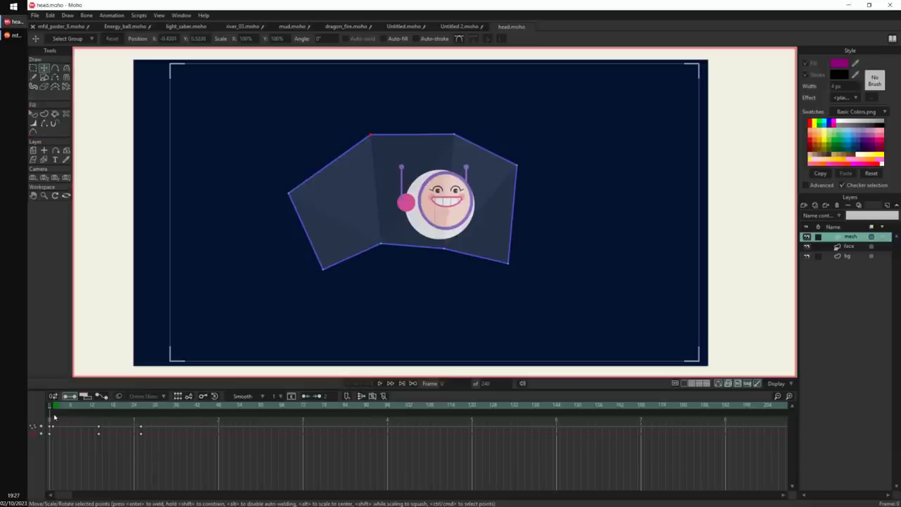
# Examine how the mesh and face layers of head.moho relate, testing and undoing a move of the mesh's upper point.
pyautogui.scroll(2, 520, 234)
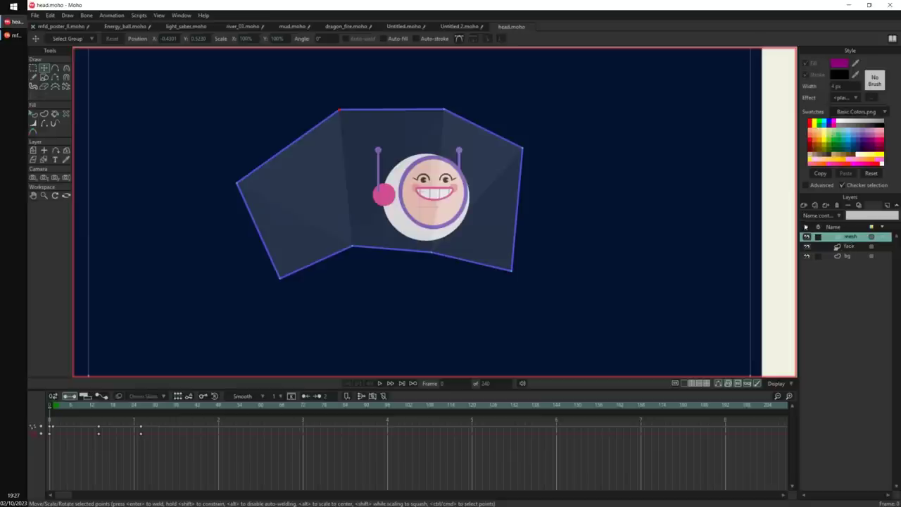
pyautogui.moveTo(443, 110); pyautogui.dragTo(438, 105)
pyautogui.hotkey('ctrl', 'z')
pyautogui.click(850, 247)
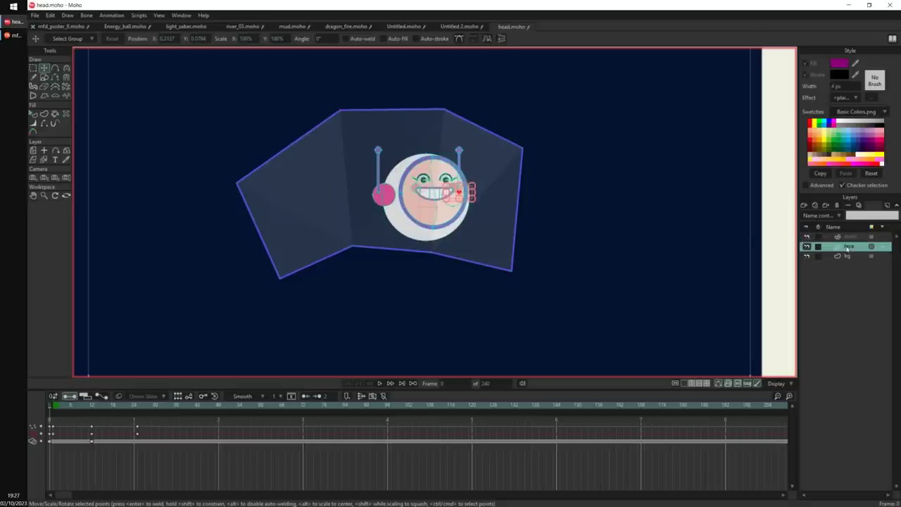
pyautogui.click(849, 237)
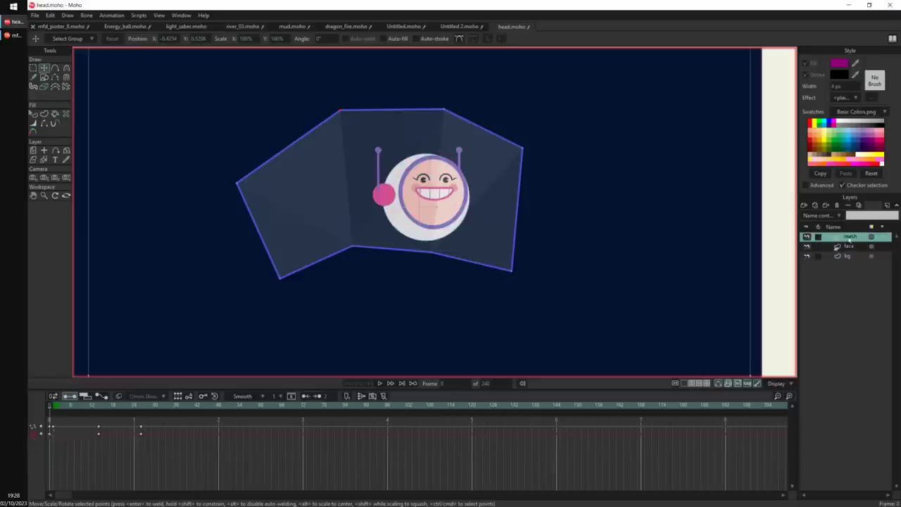
pyautogui.click(850, 247)
pyautogui.moveTo(50, 412); pyautogui.dragTo(37, 447)
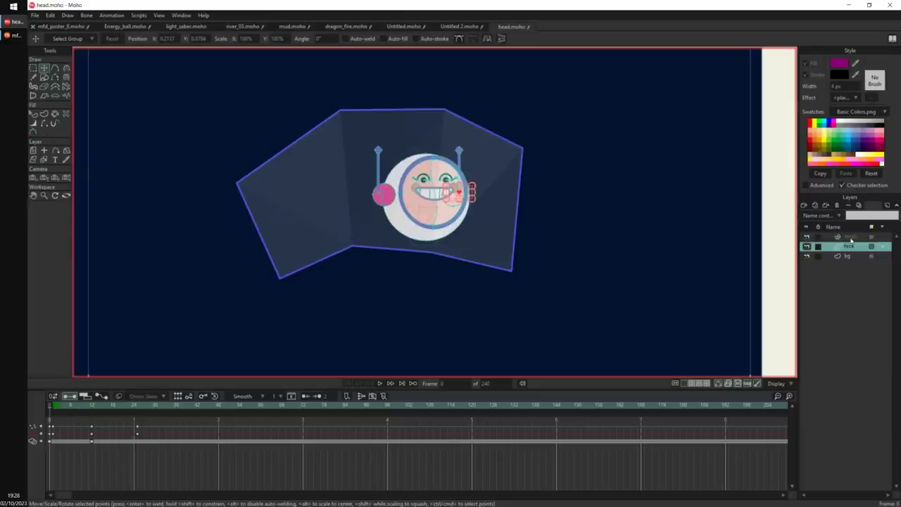
pyautogui.click(849, 238)
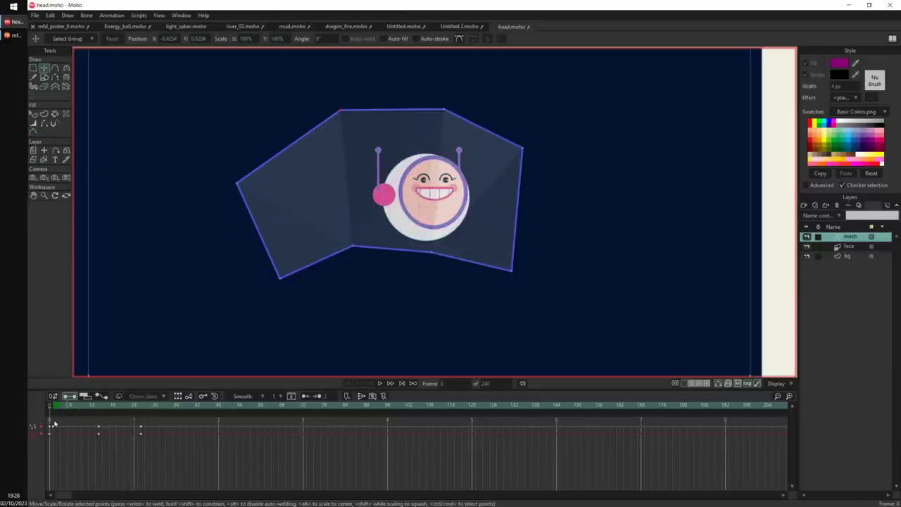
# Reshape the mesh at frame 13 by moving its upper and lower inner points to turn and enlarge the head.
pyautogui.click(55, 408)
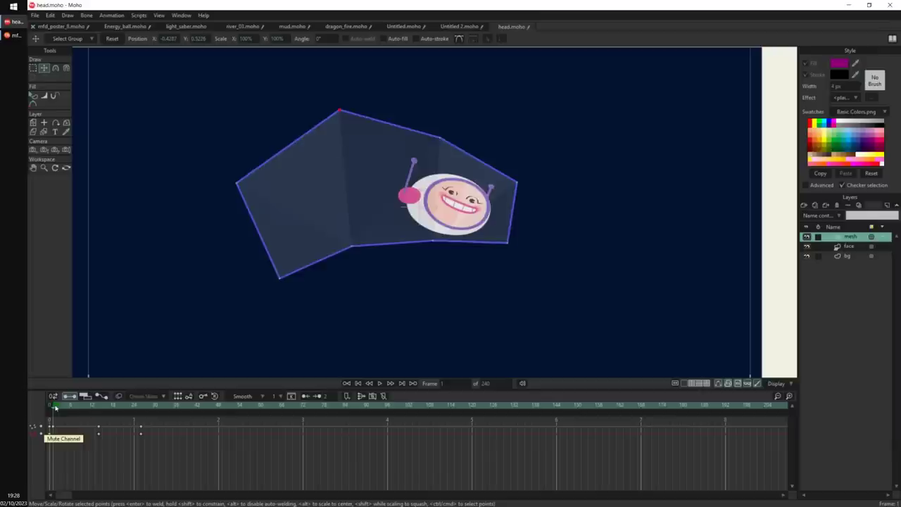
pyautogui.moveTo(70, 410); pyautogui.dragTo(95, 413)
pyautogui.moveTo(290, 85); pyautogui.dragTo(279, 92)
pyautogui.moveTo(484, 87); pyautogui.dragTo(433, 55)
pyautogui.moveTo(476, 264); pyautogui.dragTo(443, 280)
pyautogui.moveTo(281, 96); pyautogui.dragTo(303, 81)
pyautogui.moveTo(296, 261); pyautogui.dragTo(315, 267)
pyautogui.moveTo(436, 74); pyautogui.dragTo(437, 92)
pyautogui.moveTo(321, 269); pyautogui.dragTo(308, 267)
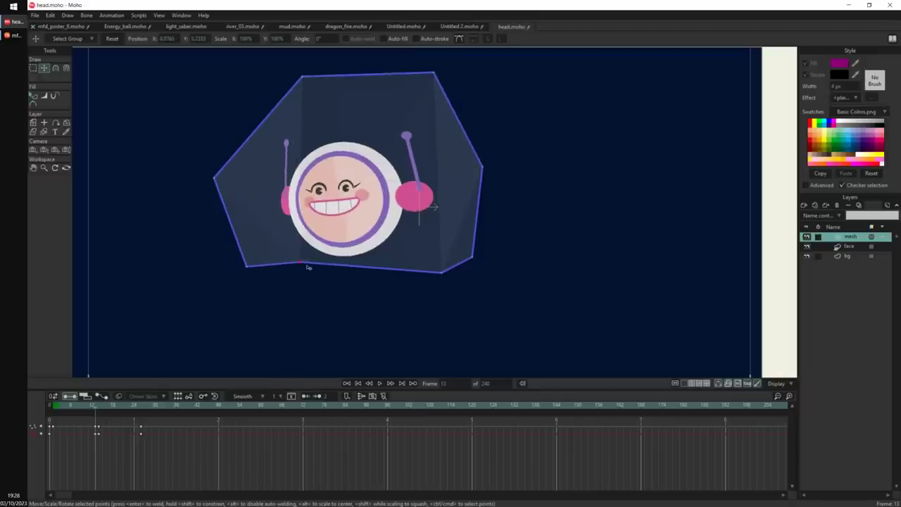
# Refine the mesh's upper points and lower-right inner point at frame 13, and move the new keys to frame 14.
pyautogui.moveTo(303, 81); pyautogui.dragTo(282, 78)
pyautogui.moveTo(433, 88); pyautogui.dragTo(438, 79)
pyautogui.moveTo(427, 292); pyautogui.dragTo(423, 272)
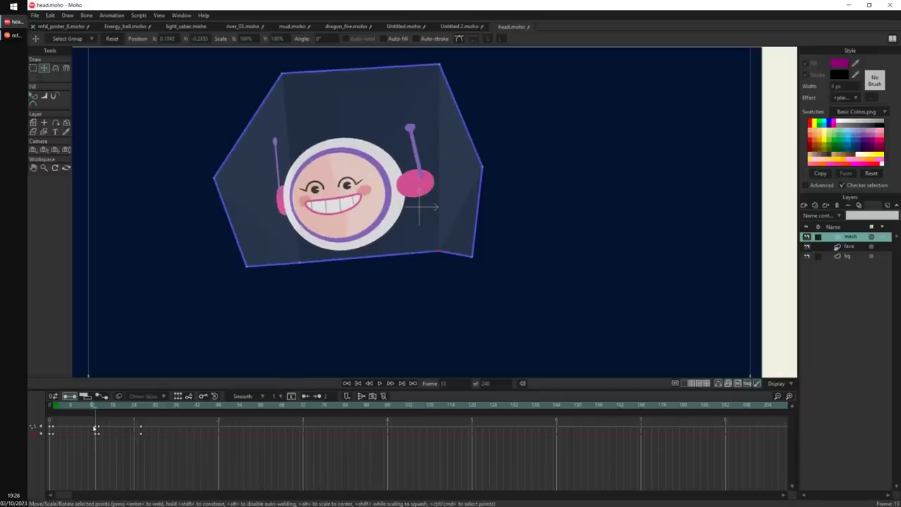
pyautogui.moveTo(95, 427); pyautogui.dragTo(99, 428)
# Reshape the left half of the mesh at its last keyframe and scrub through the head turn.
pyautogui.moveTo(50, 408); pyautogui.dragTo(147, 435)
pyautogui.moveTo(214, 255); pyautogui.dragTo(231, 264)
pyautogui.moveTo(292, 248); pyautogui.dragTo(289, 229)
pyautogui.moveTo(192, 174); pyautogui.dragTo(197, 198)
pyautogui.moveTo(286, 110); pyautogui.dragTo(276, 128)
pyautogui.moveTo(52, 408); pyautogui.dragTo(89, 423)
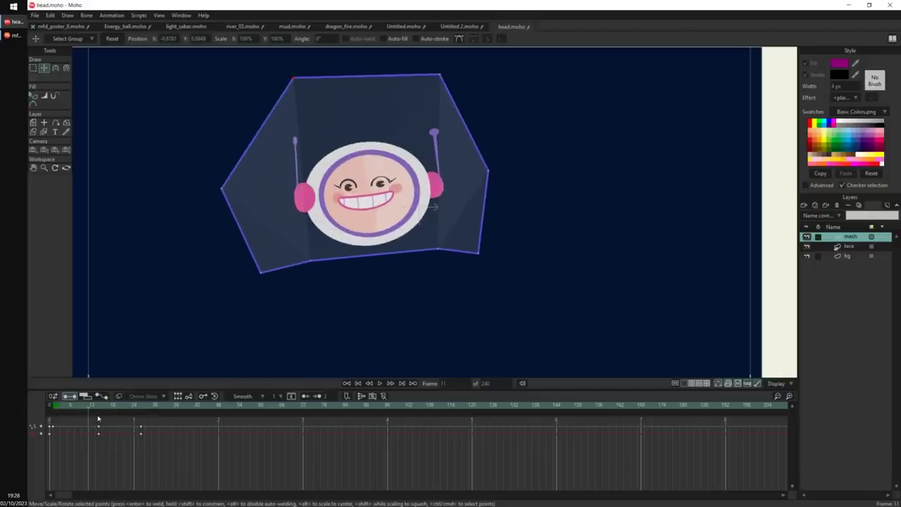
# Adjust points around the right cheek and mouth corner on the face layer at frame 14.
pyautogui.click(852, 247)
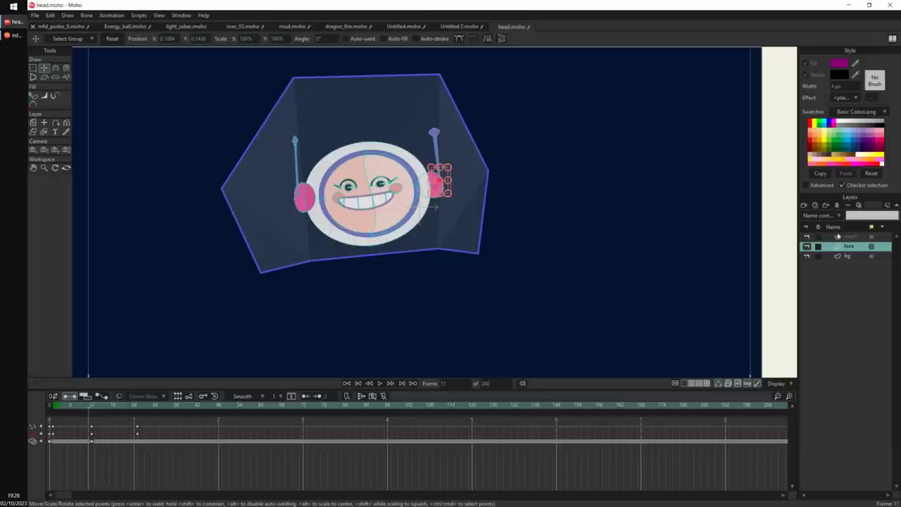
pyautogui.moveTo(56, 412); pyautogui.dragTo(98, 412)
pyautogui.scroll(5, 408, 215)
pyautogui.moveTo(411, 216); pyautogui.dragTo(441, 241)
pyautogui.scroll(2, 442, 240)
pyautogui.press('Escape')
pyautogui.scroll(4, 489, 185)
pyautogui.click(330, 204)
pyautogui.moveTo(371, 182); pyautogui.dragTo(385, 172)
pyautogui.click(331, 197)
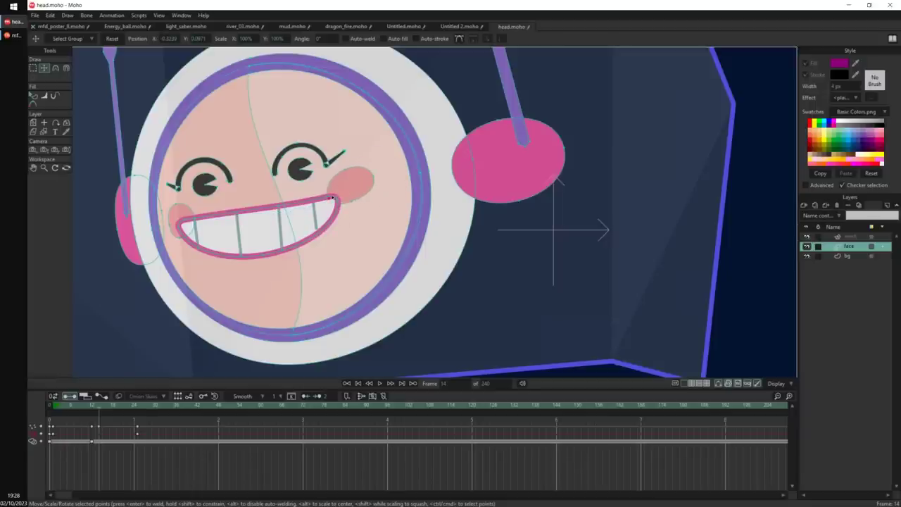
# Check the warp options in the mesh layer's vector settings and leave them unchanged.
pyautogui.scroll(-4, 356, 218)
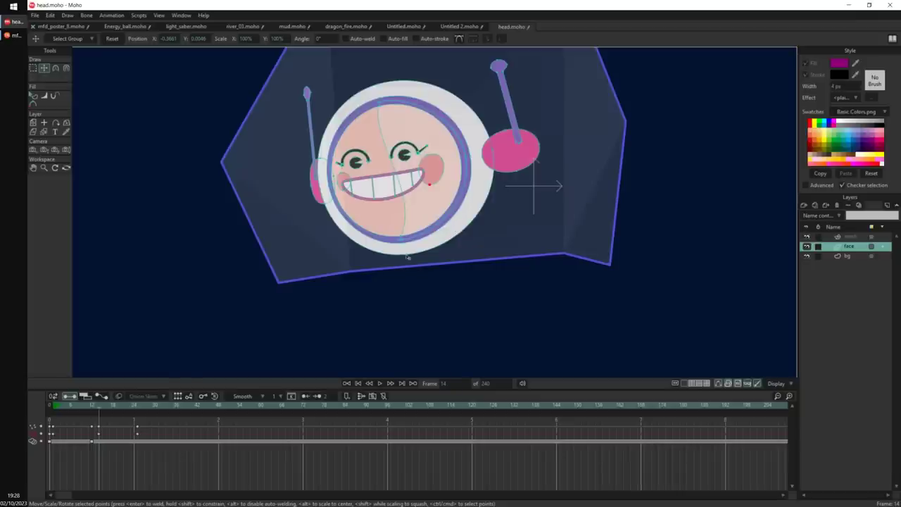
pyautogui.moveTo(403, 290); pyautogui.dragTo(493, 204)
pyautogui.doubleClick(850, 237)
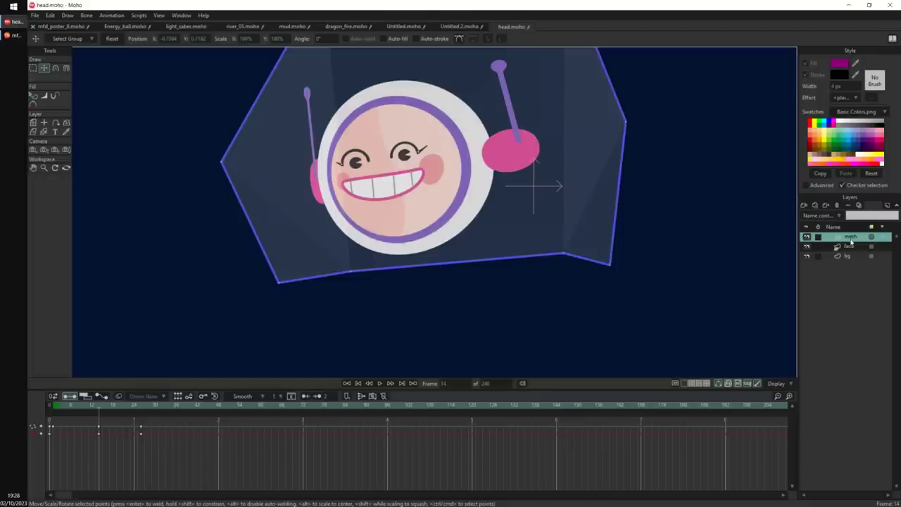
pyautogui.click(625, 99)
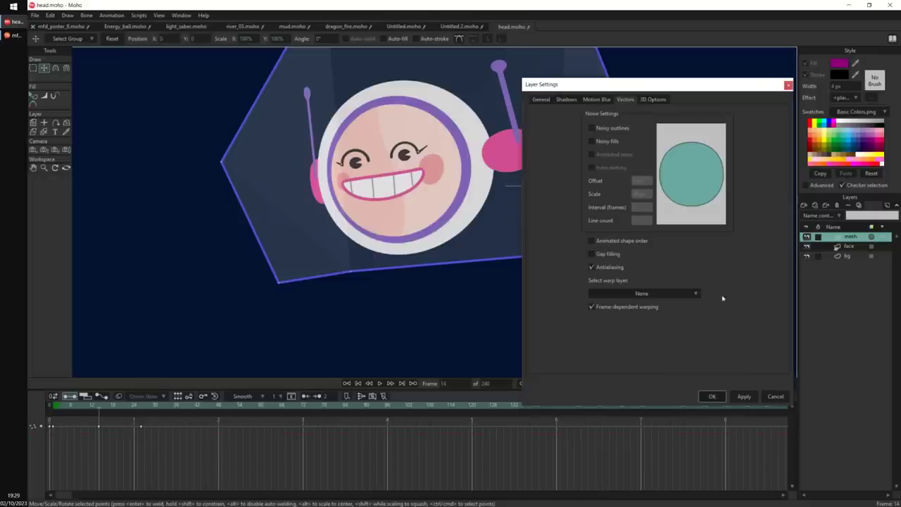
pyautogui.click(775, 397)
# Distort the whole face drawing at frame 14, reshaping the helmet and mouth and stretching the right pink earpiece outward.
pyautogui.click(849, 247)
pyautogui.scroll(-3, 487, 225)
pyautogui.moveTo(487, 226); pyautogui.dragTo(463, 273)
pyautogui.hotkey('ctrl', 'a')
pyautogui.press('x')
pyautogui.moveTo(423, 245); pyautogui.dragTo(445, 244)
pyautogui.moveTo(335, 274); pyautogui.dragTo(446, 273)
pyautogui.moveTo(348, 235); pyautogui.dragTo(382, 214)
pyautogui.moveTo(545, 214); pyautogui.dragTo(624, 166)
# Pull the outer end of the stretched right earpiece back towards the helmet at frame 14.
pyautogui.scroll(3, 610, 225)
pyautogui.press('t')
pyautogui.scroll(2, 584, 214)
pyautogui.moveTo(676, 156); pyautogui.dragTo(611, 169)
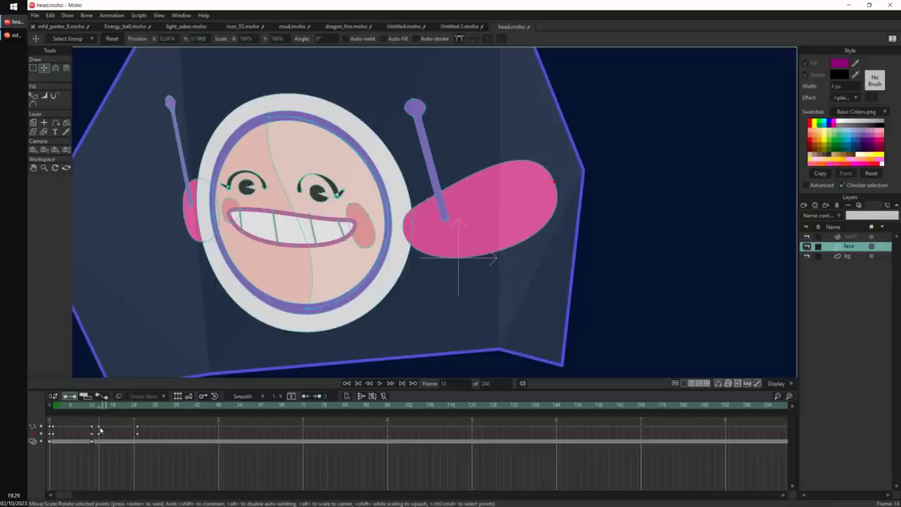
# Undo the face layer's edits at frame 14 and return to frame 0.
pyautogui.hotkey('ctrl', 'z')
pyautogui.moveTo(82, 408); pyautogui.dragTo(45, 417)
pyautogui.scroll(-3, 588, 232)
pyautogui.moveTo(793, 290); pyautogui.dragTo(771, 272)
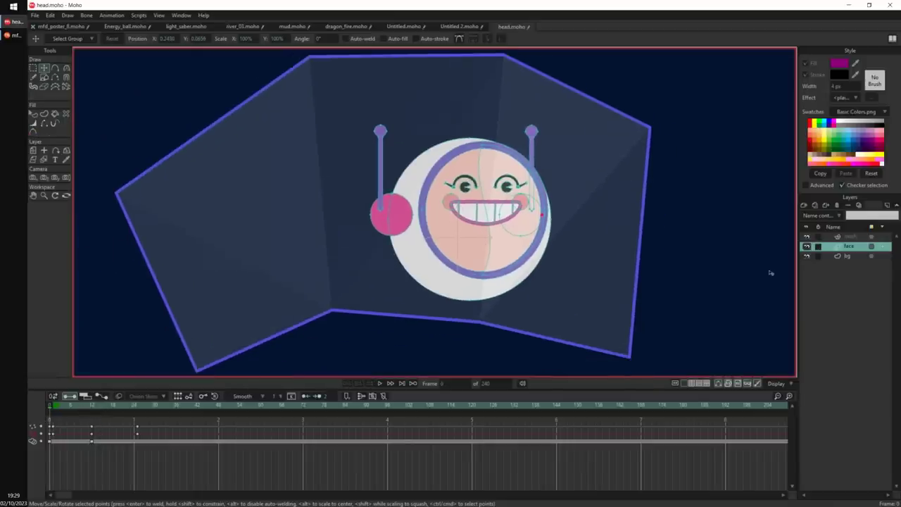
pyautogui.moveTo(58, 403)
pyautogui.mouseDown()
pyautogui.moveTo(112, 418)
pyautogui.moveTo(48, 414)
pyautogui.mouseUp()
# Examine the mesh layer's frame-dependent warping option, moving the settings window off the head, and close it without changes.
pyautogui.click(850, 237)
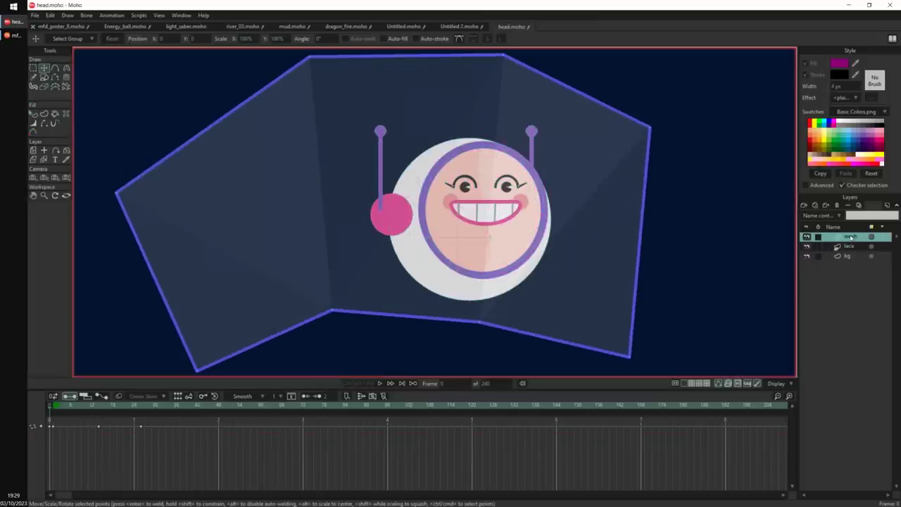
pyautogui.doubleClick(851, 238)
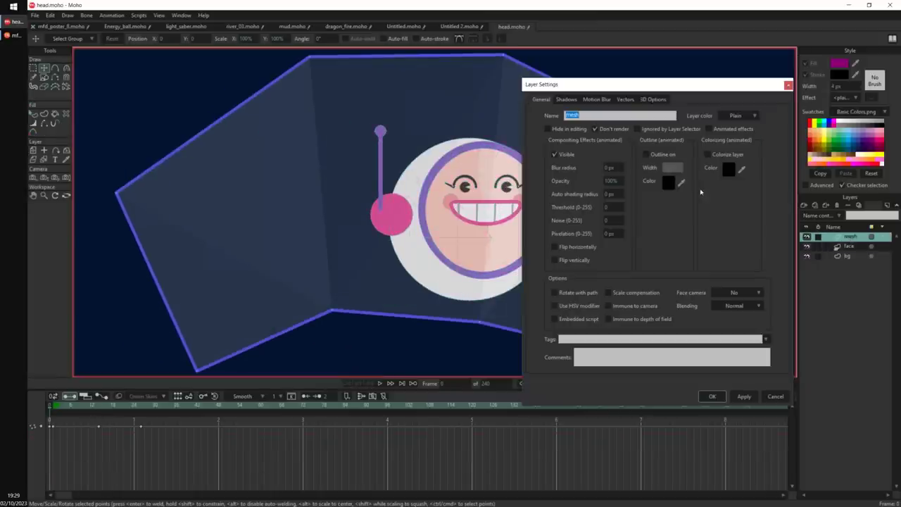
pyautogui.click(625, 100)
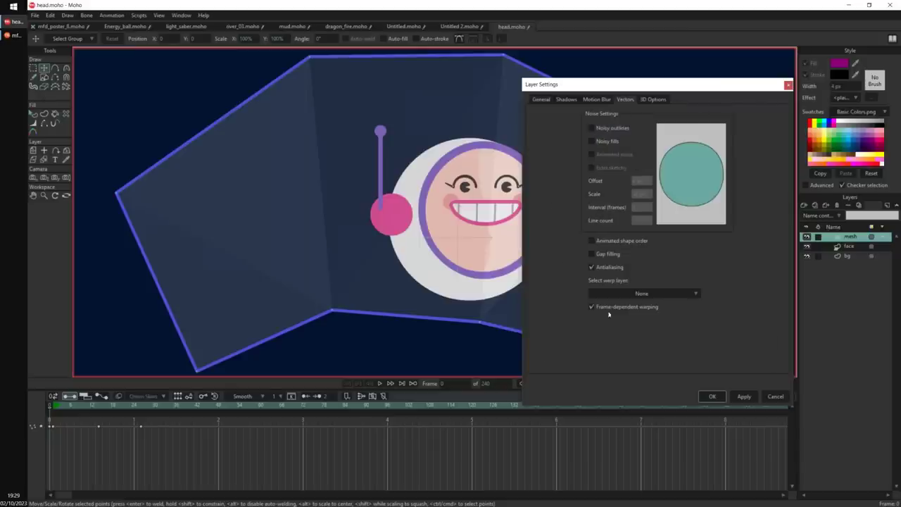
pyautogui.moveTo(676, 88); pyautogui.dragTo(755, 43)
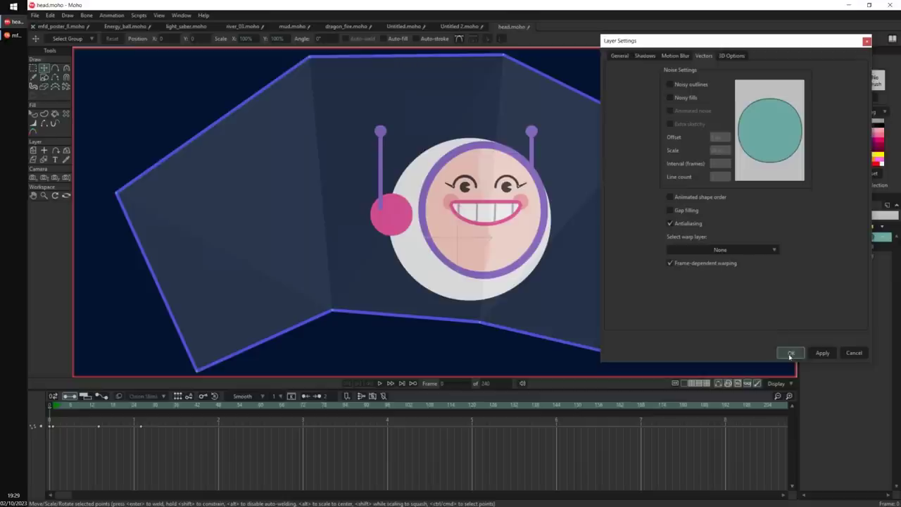
pyautogui.click(867, 41)
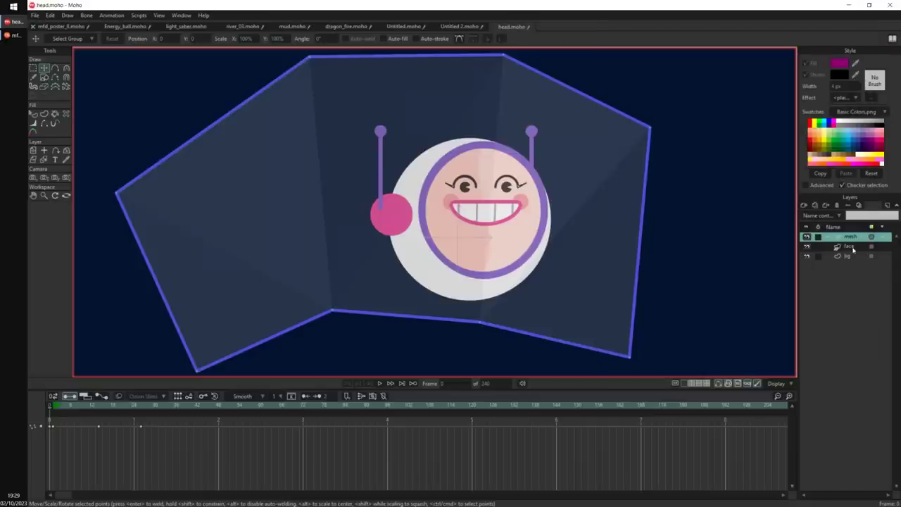
# Select the face layer, try pulling the bottom of the white head shape downwards at frame 0, and undo that move.
pyautogui.click(854, 249)
pyautogui.scroll(4, 593, 265)
pyautogui.moveTo(399, 275); pyautogui.dragTo(404, 339)
pyautogui.hotkey('ctrl', 'z')
# Trace the middle section of the warp mesh around the face at frame 0 with a freehand point selection.
pyautogui.press('g')
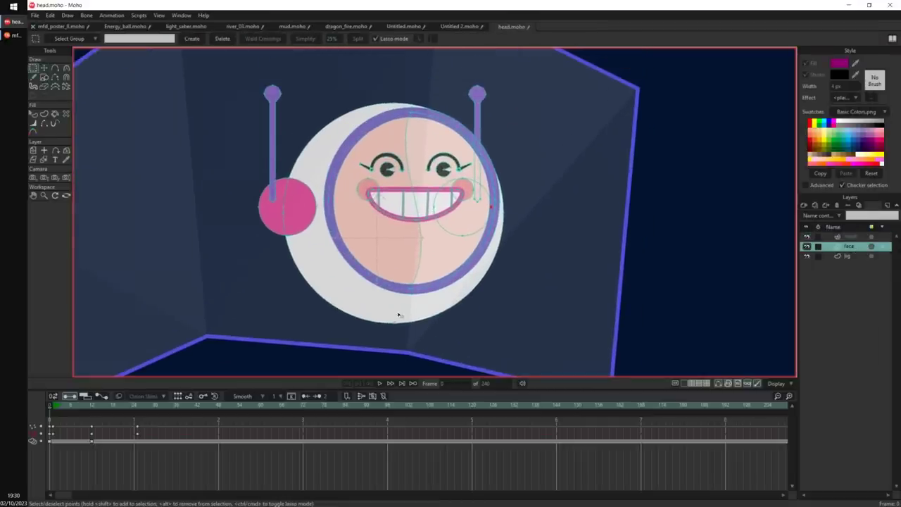
pyautogui.scroll(-4, 425, 280)
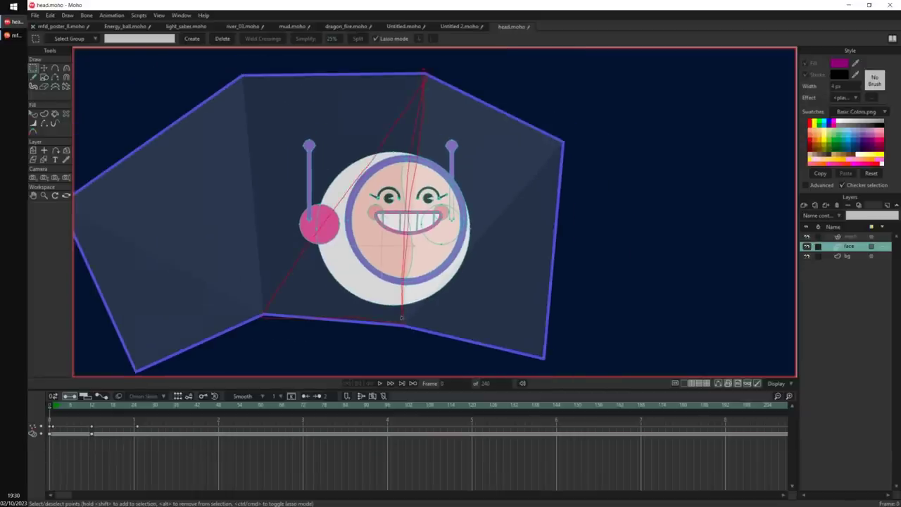
pyautogui.moveTo(263, 316)
pyautogui.mouseDown()
pyautogui.moveTo(396, 302)
pyautogui.moveTo(405, 309)
pyautogui.mouseUp()
# Move to frame 25 and trace the mesh section around the tilted head with a freehand point selection.
pyautogui.moveTo(68, 407)
pyautogui.mouseDown()
pyautogui.moveTo(107, 425)
pyautogui.moveTo(137, 425)
pyautogui.mouseUp()
pyautogui.scroll(4, 362, 299)
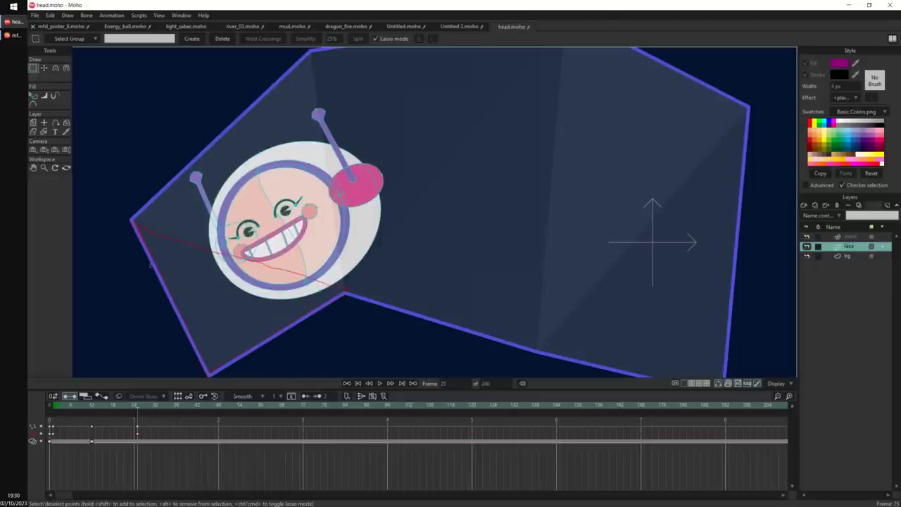
pyautogui.moveTo(154, 268)
pyautogui.mouseDown()
pyautogui.moveTo(320, 301)
pyautogui.moveTo(365, 284)
pyautogui.moveTo(570, 338)
pyautogui.moveTo(370, 287)
pyautogui.moveTo(414, 293)
pyautogui.moveTo(414, 338)
pyautogui.moveTo(424, 336)
pyautogui.mouseUp()
# Undo a trial move of the white head's bottom point at frame 25, and nudge that point slightly at frame 26.
pyautogui.press('t')
pyautogui.click(328, 303)
pyautogui.hotkey('ctrl', 'z')
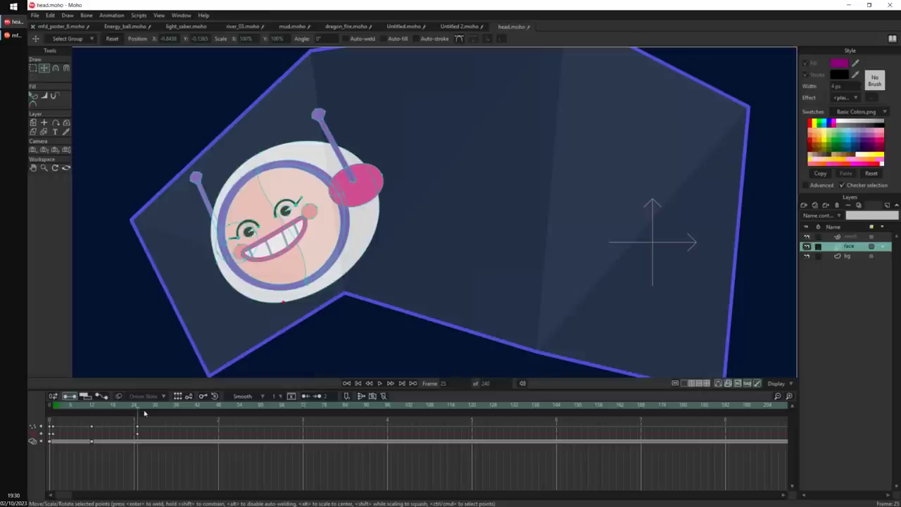
pyautogui.moveTo(122, 407); pyautogui.dragTo(137, 407)
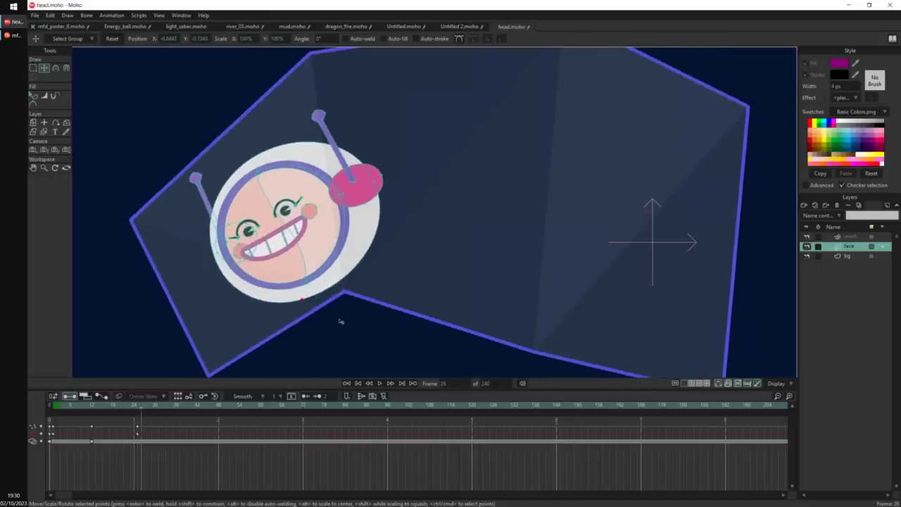
pyautogui.moveTo(341, 321); pyautogui.dragTo(334, 312)
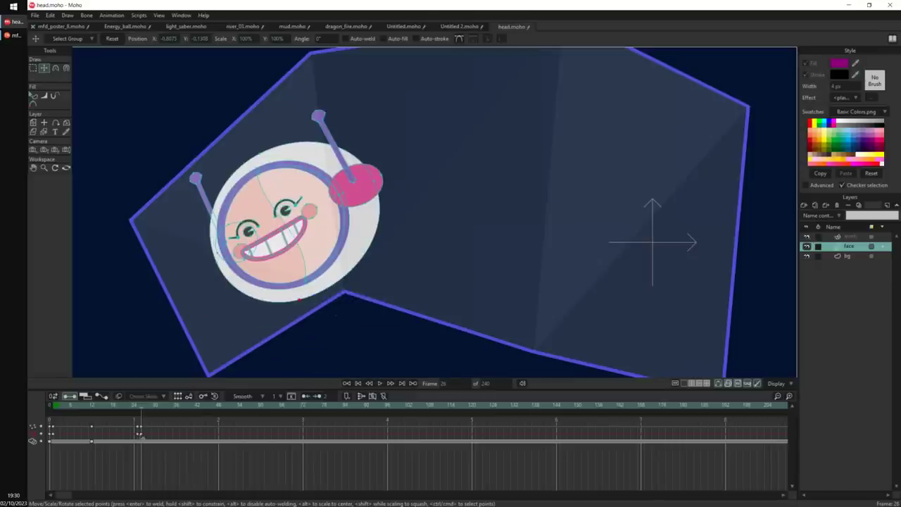
# Return to frame 0 and select the mesh layer.
pyautogui.moveTo(119, 408); pyautogui.dragTo(40, 409)
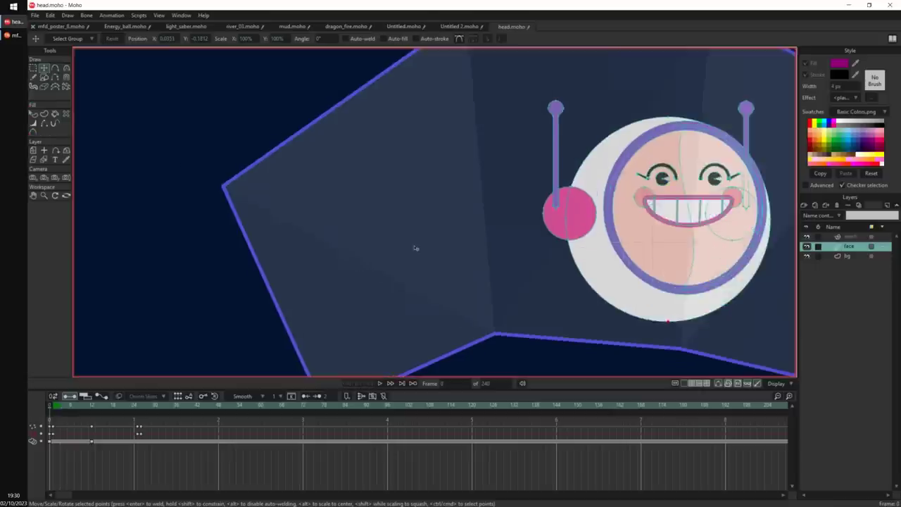
pyautogui.scroll(-3, 416, 250)
pyautogui.click(852, 237)
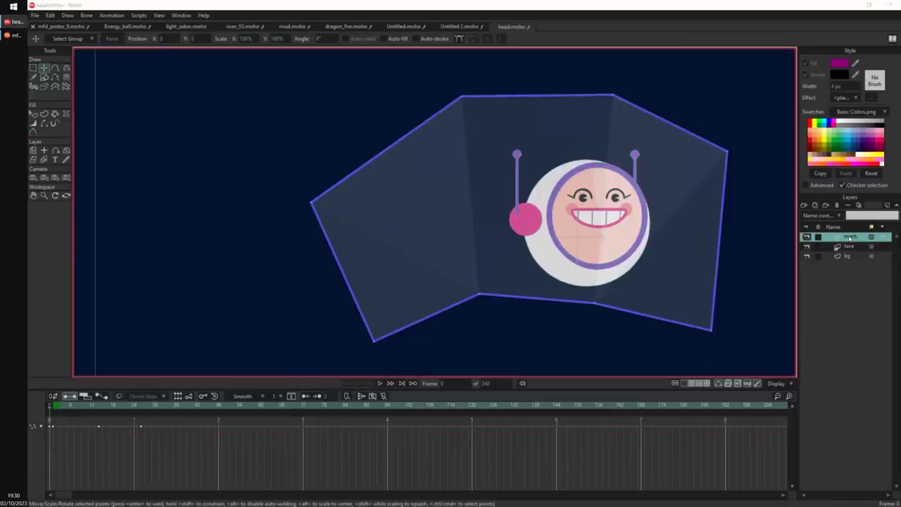
# Review the frame-dependent warping option in the mesh layer's vector settings.
pyautogui.doubleClick(850, 237)
pyautogui.moveTo(720, 36); pyautogui.dragTo(393, 77)
pyautogui.click(378, 96)
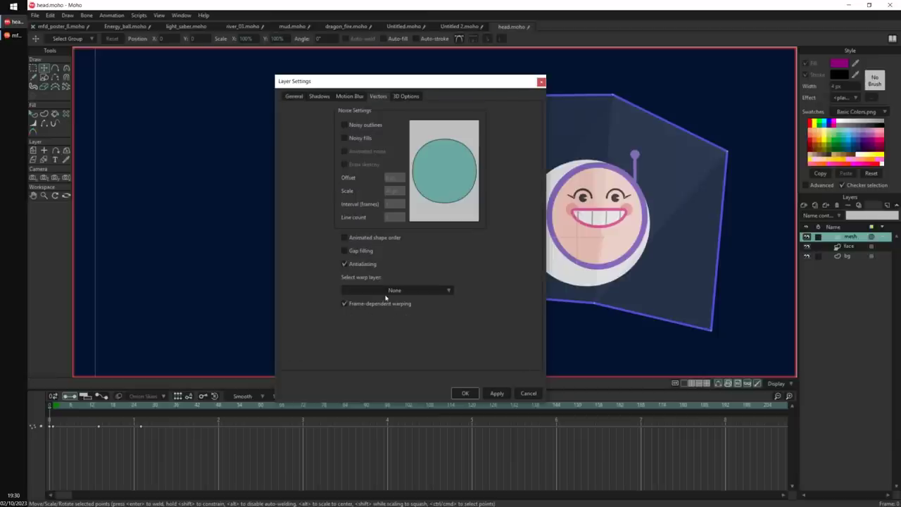
pyautogui.click(465, 394)
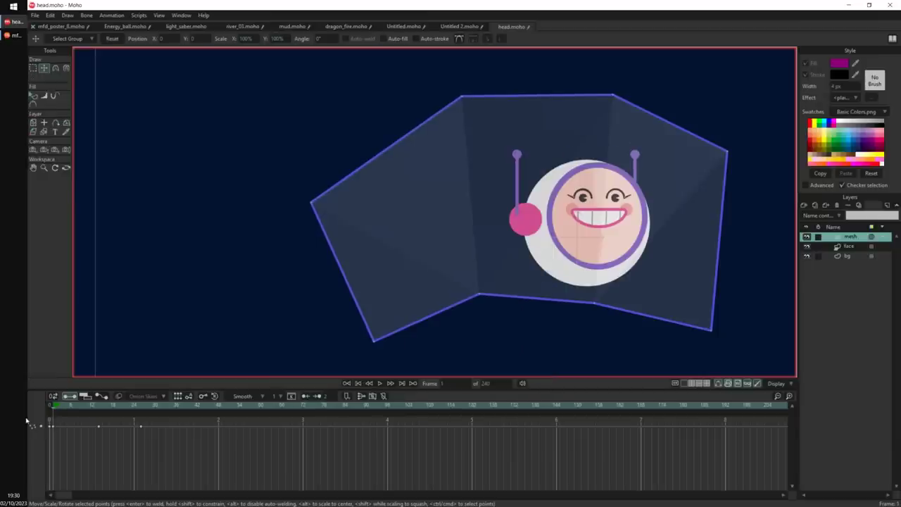
# On the face layer, pull the bottom point of the white helmet downward at frame 17.
pyautogui.press('g')
pyautogui.click(848, 247)
pyautogui.scroll(3, 593, 284)
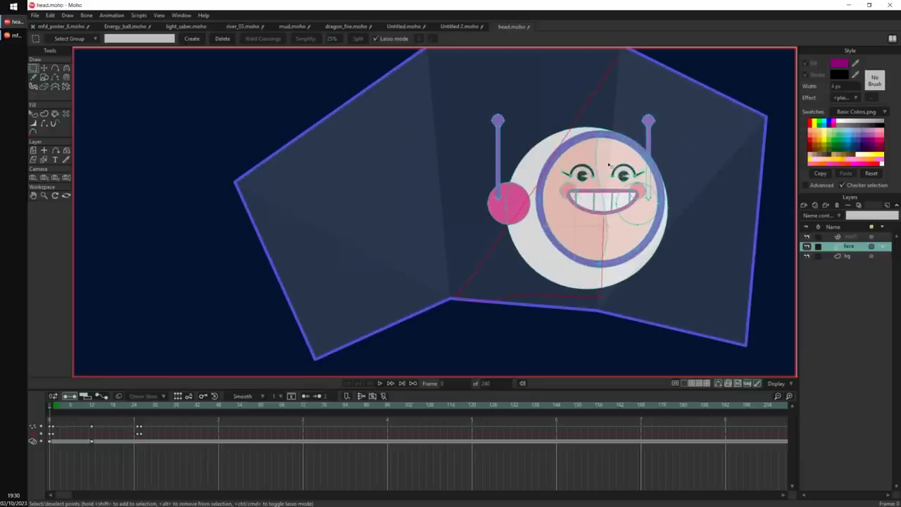
pyautogui.moveTo(575, 195); pyautogui.dragTo(604, 195)
pyautogui.moveTo(59, 409); pyautogui.dragTo(109, 426)
pyautogui.press('Escape')
pyautogui.press('t')
pyautogui.moveTo(472, 236); pyautogui.dragTo(416, 344)
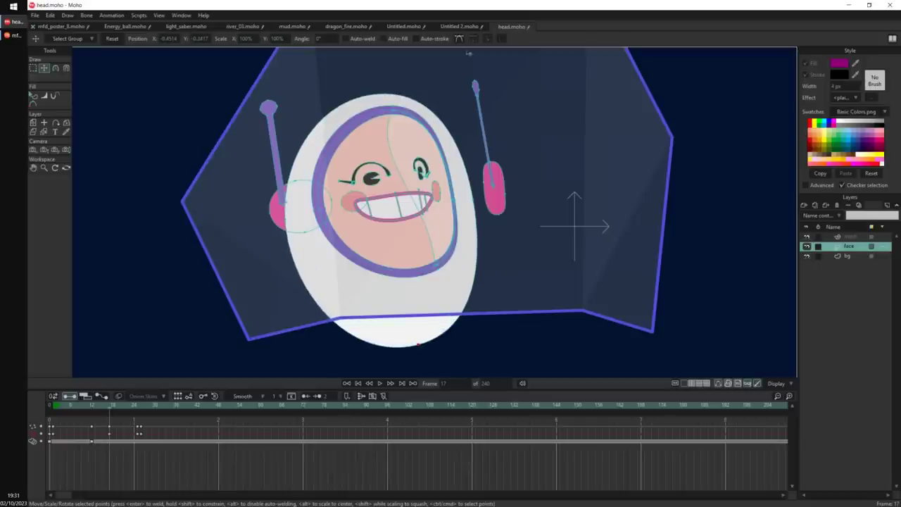
# Switch to the Untitled 2 document and move a notch point on the purple shape's lower edge upward at frame 15.
pyautogui.click(465, 27)
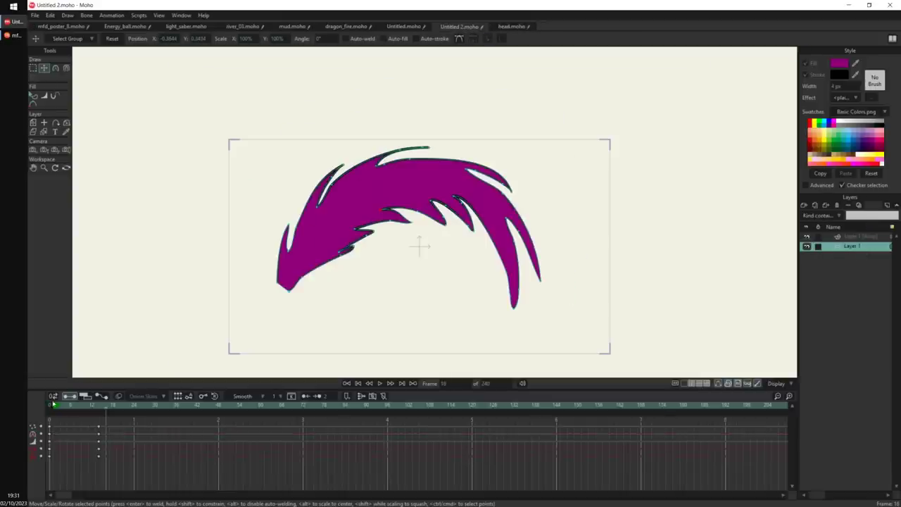
pyautogui.moveTo(53, 405); pyautogui.dragTo(102, 410)
pyautogui.moveTo(364, 239); pyautogui.dragTo(357, 222)
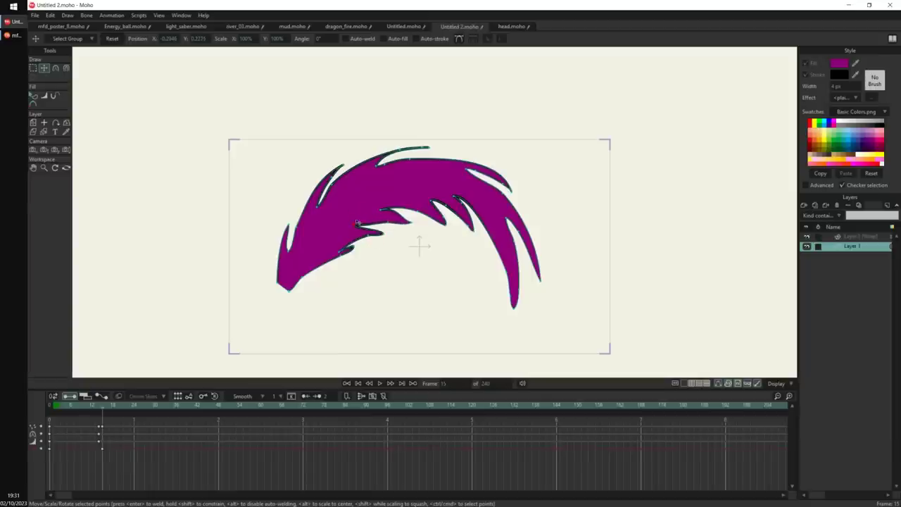
# Review the frame-dependent warping option in the Layer 1 (Warp) layer's vector settings.
pyautogui.moveTo(853, 242); pyautogui.dragTo(854, 242)
pyautogui.doubleClick(853, 242)
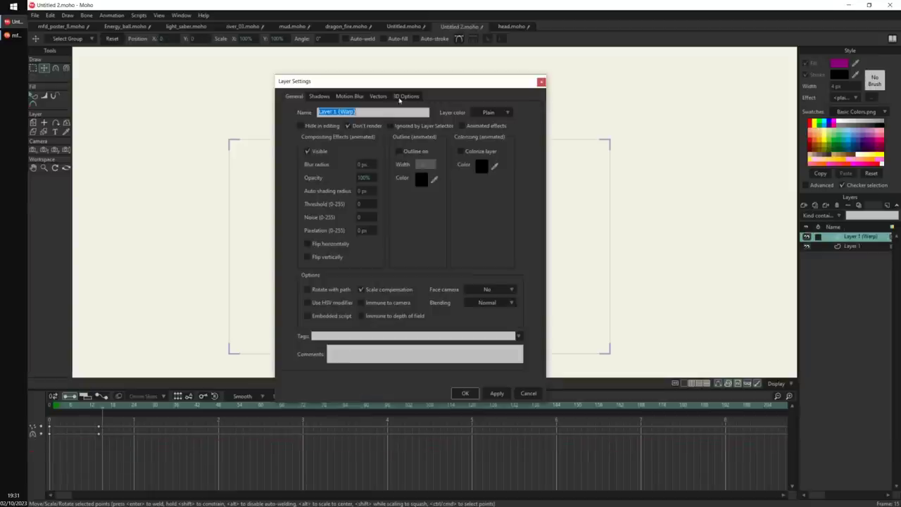
pyautogui.click(378, 93)
pyautogui.moveTo(458, 83); pyautogui.dragTo(700, 72)
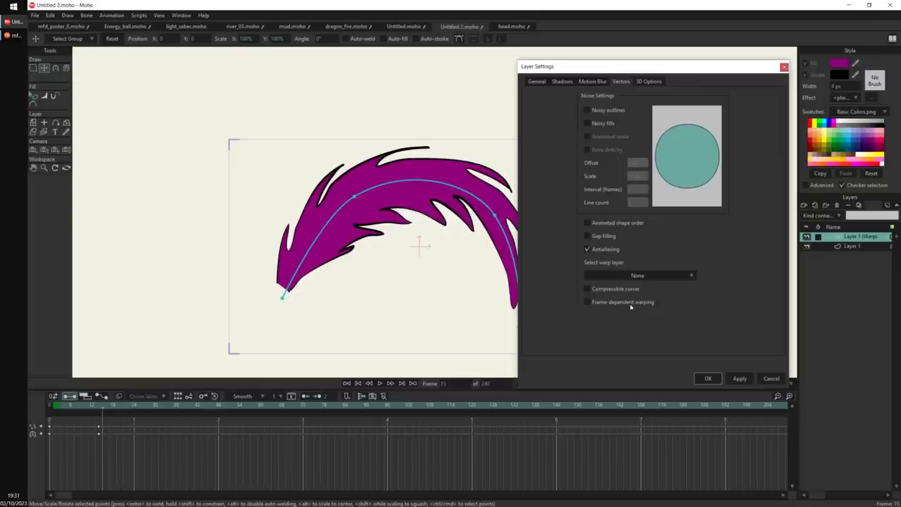
pyautogui.click(708, 380)
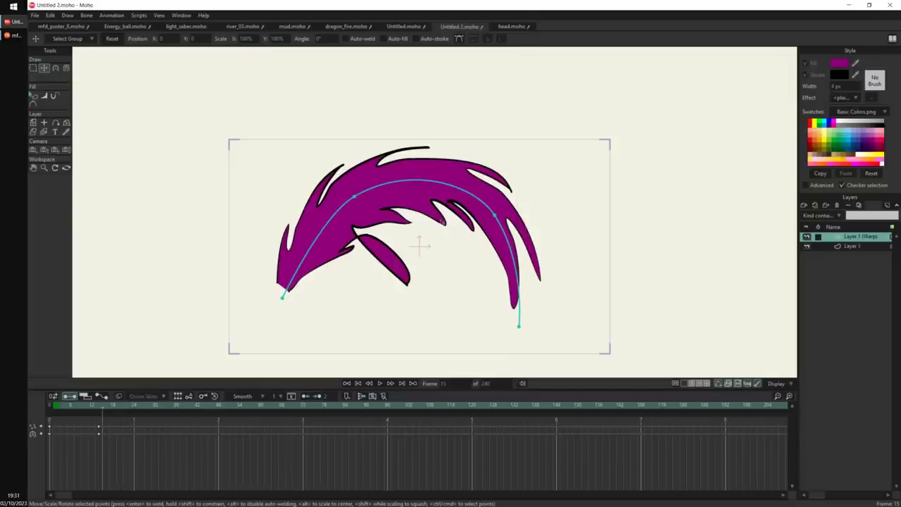
# On Layer 1, reshape the inner edge of the purple shape by repositioning its points at frame 15.
pyautogui.scroll(3, 431, 252)
pyautogui.click(849, 247)
pyautogui.moveTo(372, 196); pyautogui.dragTo(411, 231)
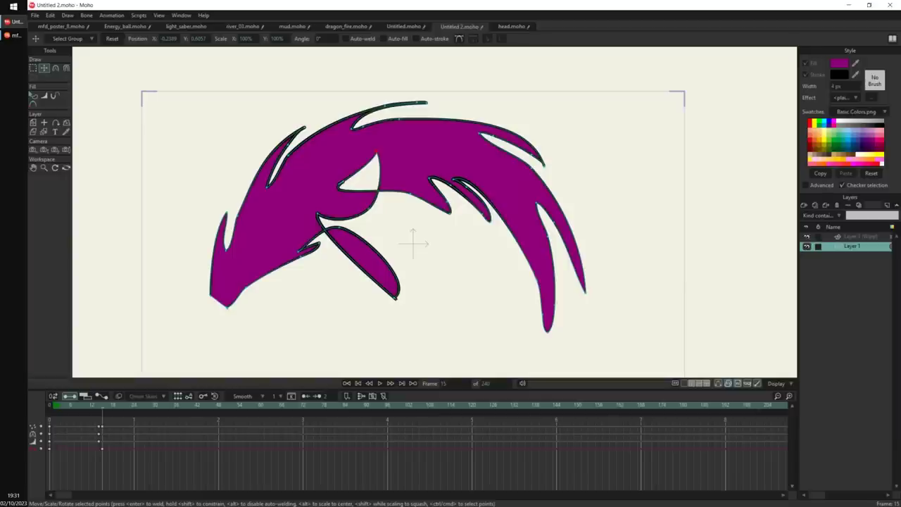
pyautogui.scroll(-1, 428, 238)
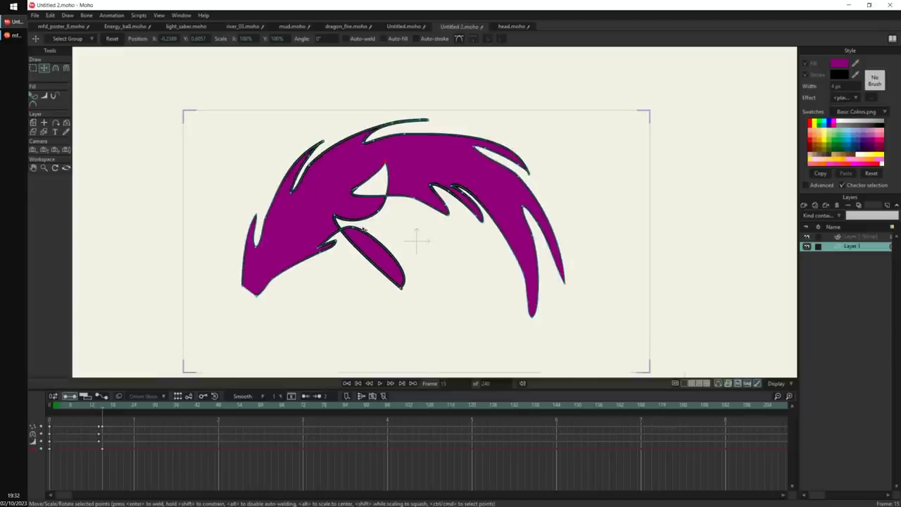
pyautogui.moveTo(576, 236)
pyautogui.mouseDown()
pyautogui.moveTo(581, 226)
pyautogui.moveTo(575, 248)
pyautogui.mouseUp()
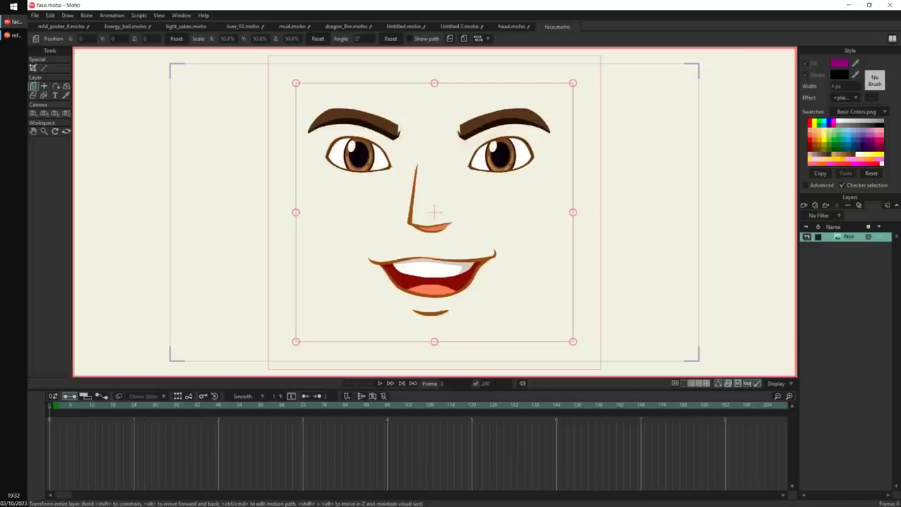
# Create a compressible curver layer for the face image, stand its curve vertically through the face and widen its lower end.
pyautogui.click(68, 16)
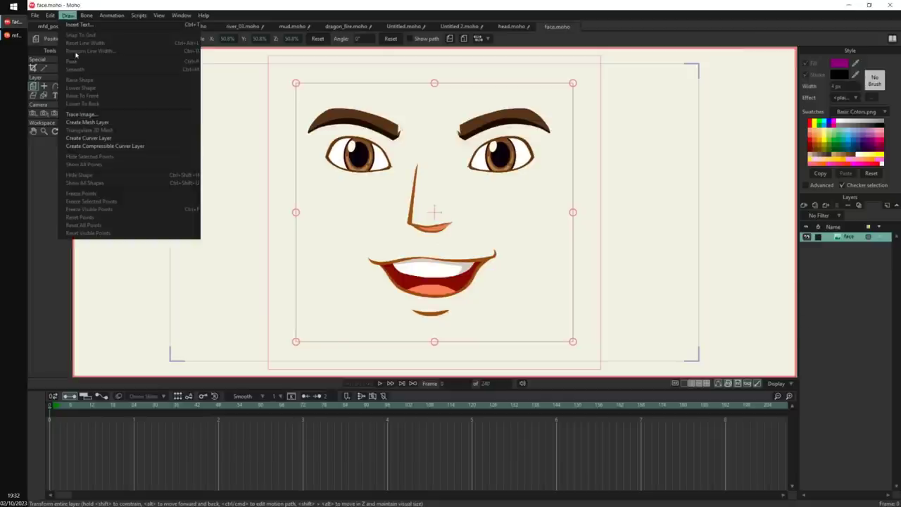
pyautogui.click(119, 147)
pyautogui.scroll(-3, 597, 216)
pyautogui.press('t')
pyautogui.moveTo(383, 213); pyautogui.dragTo(481, 311)
pyautogui.moveTo(579, 217); pyautogui.dragTo(610, 142)
pyautogui.press('w')
pyautogui.moveTo(482, 304); pyautogui.dragTo(599, 273)
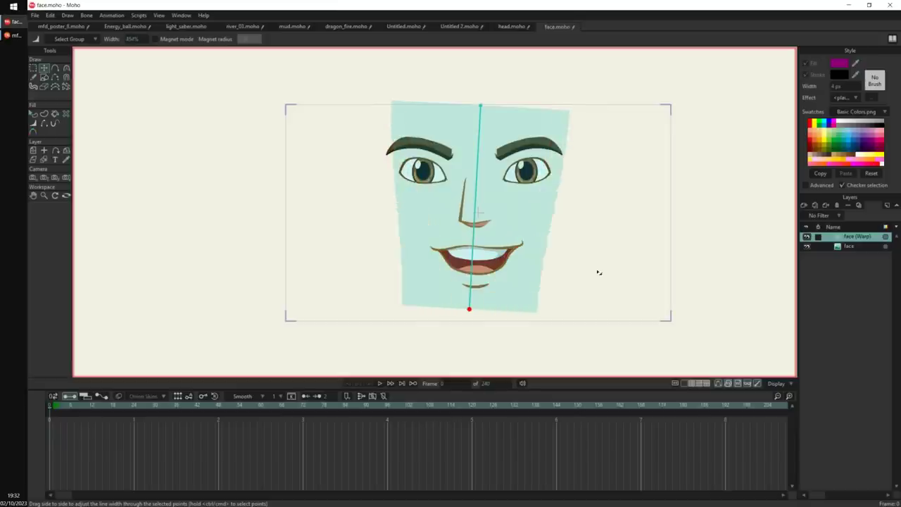
# Center the vertical curve's end points on the face and widen its upper end to cover the brows.
pyautogui.press('t')
pyautogui.moveTo(471, 307); pyautogui.dragTo(478, 310)
pyautogui.moveTo(481, 124); pyautogui.dragTo(475, 125)
pyautogui.press('w')
pyautogui.moveTo(475, 125); pyautogui.dragTo(501, 131)
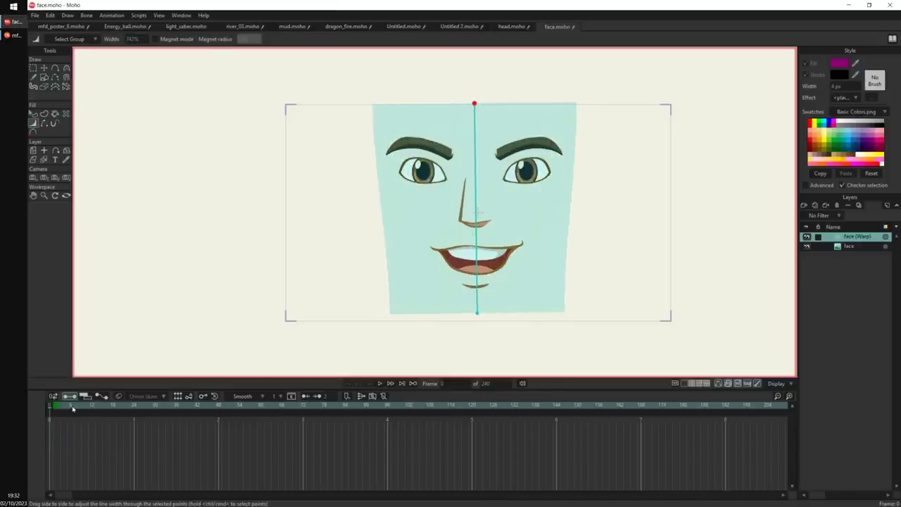
# Test deforming the whole face around frame 15 by moving the curve's upper end and adjusting its curvature and width.
pyautogui.moveTo(72, 408); pyautogui.dragTo(100, 416)
pyautogui.press('t')
pyautogui.moveTo(475, 103); pyautogui.dragTo(560, 83)
pyautogui.press('c')
pyautogui.moveTo(541, 133); pyautogui.dragTo(486, 143)
pyautogui.moveTo(502, 244); pyautogui.dragTo(406, 219)
pyautogui.click(566, 84)
pyautogui.press('t')
pyautogui.press('w')
pyautogui.moveTo(571, 86); pyautogui.dragTo(449, 116)
pyautogui.moveTo(552, 300); pyautogui.dragTo(576, 289)
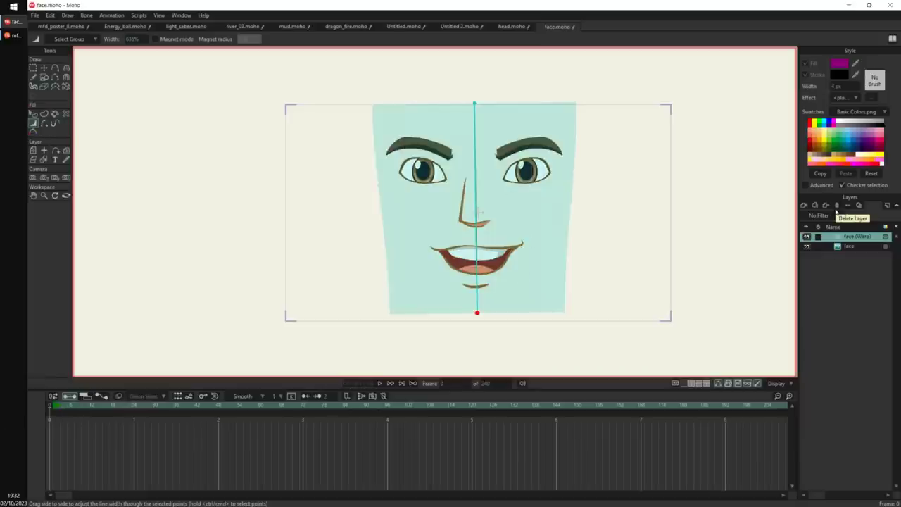
# Delete the face (Warp) layer.
pyautogui.click(836, 206)
pyautogui.moveTo(479, 178); pyautogui.dragTo(393, 185)
pyautogui.scroll(3, 451, 189)
pyautogui.moveTo(507, 191); pyautogui.dragTo(552, 191)
# Create a compressible curver layer for the face image and place its curve's ends at the mouth corners.
pyautogui.click(68, 15)
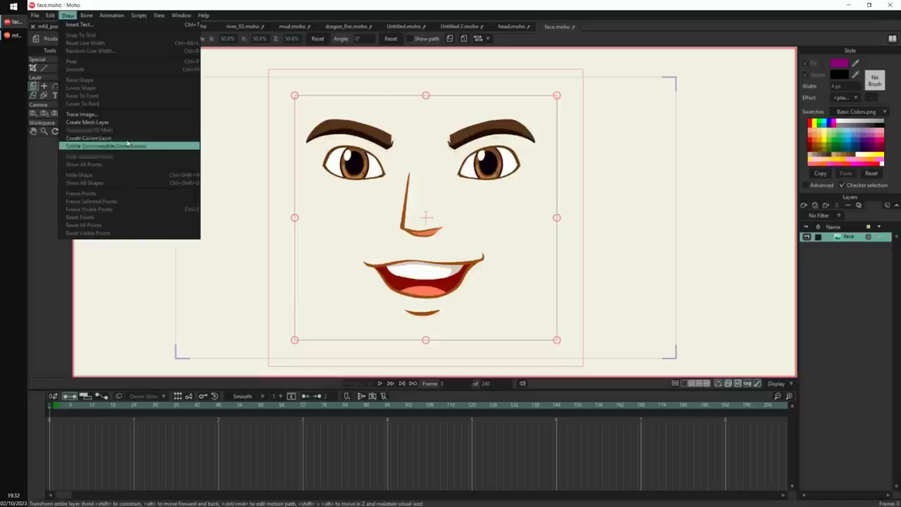
pyautogui.click(125, 147)
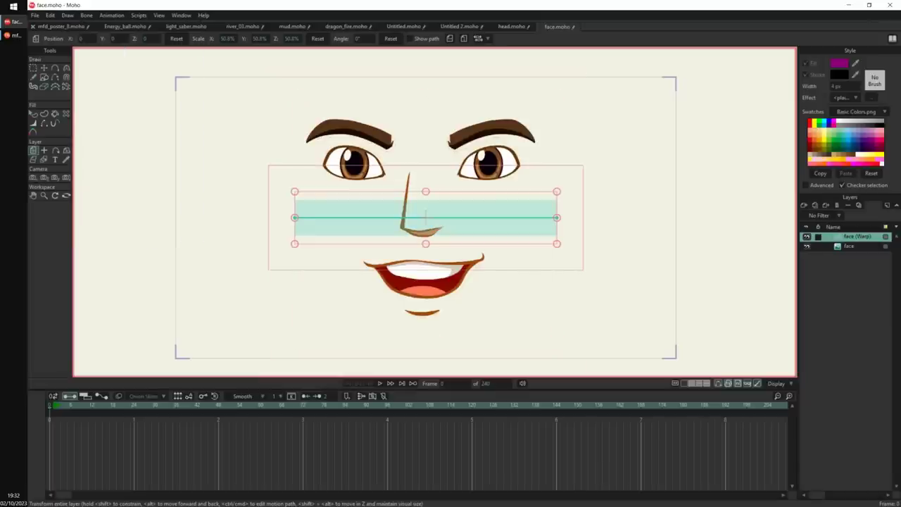
pyautogui.moveTo(298, 223); pyautogui.dragTo(340, 269)
pyautogui.moveTo(557, 219); pyautogui.dragTo(505, 270)
pyautogui.moveTo(340, 269); pyautogui.dragTo(352, 269)
# Add a middle point bending the mouth curve along the lower lip and fit its ends around the mouth corners.
pyautogui.press('a')
pyautogui.moveTo(420, 270)
pyautogui.mouseDown()
pyautogui.moveTo(449, 299)
pyautogui.moveTo(420, 286)
pyautogui.mouseUp()
pyautogui.press('w')
pyautogui.press('t')
pyautogui.moveTo(505, 270); pyautogui.dragTo(496, 261)
pyautogui.moveTo(352, 270); pyautogui.dragTo(363, 274)
pyautogui.moveTo(496, 261); pyautogui.dragTo(499, 256)
# Add a vertical curve along the nose, narrow at the bridge and wide at the nostrils.
pyautogui.click(55, 67)
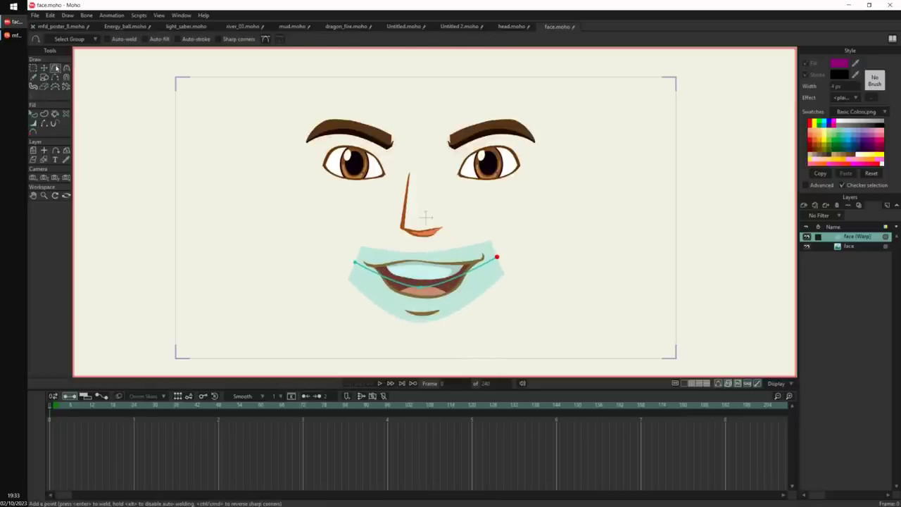
pyautogui.moveTo(419, 159); pyautogui.dragTo(438, 244)
pyautogui.press('w')
pyautogui.moveTo(428, 175); pyautogui.dragTo(425, 176)
pyautogui.press('t')
pyautogui.press('w')
pyautogui.click(419, 246)
pyautogui.press('t')
pyautogui.moveTo(419, 245); pyautogui.dragTo(421, 245)
# Add a three-point curve across the eye on the image's left side and fit its width to the eye.
pyautogui.press('a')
pyautogui.scroll(1, 353, 120)
pyautogui.scroll(2, 376, 123)
pyautogui.moveTo(309, 169)
pyautogui.mouseDown()
pyautogui.moveTo(392, 186)
pyautogui.moveTo(304, 178)
pyautogui.mouseUp()
pyautogui.press('w')
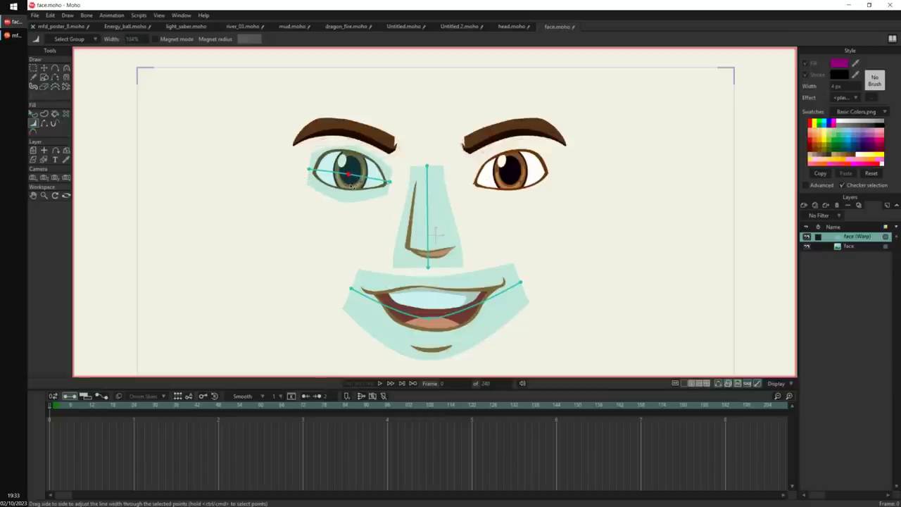
pyautogui.keyDown('ctrl'); pyautogui.click(348, 174); pyautogui.keyUp('ctrl')
pyautogui.press('t')
pyautogui.click(391, 184)
# Add a three-point curve along the eyebrow on the image's left side and fit its shape and width to the brow.
pyautogui.press('a')
pyautogui.moveTo(292, 143)
pyautogui.mouseDown()
pyautogui.moveTo(388, 139)
pyautogui.moveTo(399, 148)
pyautogui.mouseUp()
pyautogui.scroll(3, 424, 127)
pyautogui.press('t')
pyautogui.moveTo(242, 157); pyautogui.dragTo(286, 123)
pyautogui.press('a')
pyautogui.press('w')
pyautogui.click(390, 161)
pyautogui.moveTo(392, 162); pyautogui.dragTo(385, 164)
pyautogui.moveTo(245, 165); pyautogui.dragTo(271, 151)
pyautogui.press('t')
pyautogui.press('w')
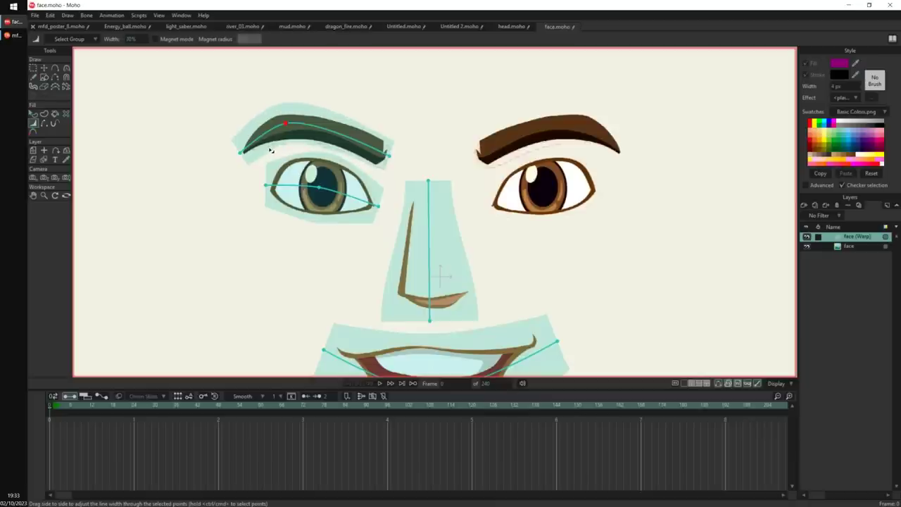
# Duplicate the eye and eyebrow curves, move the copies to the opposite side of the face and flip them horizontally.
pyautogui.scroll(-3, 304, 214)
pyautogui.press('g')
pyautogui.moveTo(300, 218)
pyautogui.mouseDown()
pyautogui.moveTo(400, 121)
pyautogui.moveTo(281, 107)
pyautogui.mouseUp()
pyautogui.press('t')
pyautogui.hotkey('ctrl', 'c')
pyautogui.hotkey('ctrl', 'v')
pyautogui.press('t')
pyautogui.moveTo(466, 220); pyautogui.dragTo(626, 193)
pyautogui.click(487, 38)
pyautogui.press('Return')
# Fit the mirrored curves' points to the ends of the second eyebrow and eye.
pyautogui.moveTo(465, 148); pyautogui.dragTo(460, 150)
pyautogui.moveTo(544, 132); pyautogui.dragTo(579, 145)
pyautogui.moveTo(519, 171); pyautogui.dragTo(561, 172)
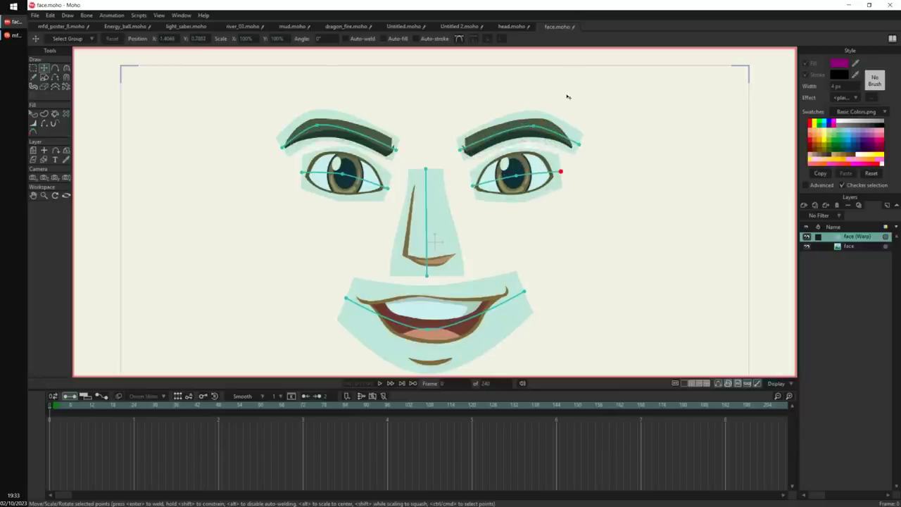
# At frame 15, stretch the mouth into a wide grin by pulling its curve's corners outward and upward.
pyautogui.scroll(-3, 567, 96)
pyautogui.moveTo(54, 409); pyautogui.dragTo(102, 412)
pyautogui.moveTo(475, 283)
pyautogui.mouseDown()
pyautogui.moveTo(477, 265)
pyautogui.moveTo(476, 284)
pyautogui.mouseUp()
pyautogui.moveTo(404, 257); pyautogui.dragTo(387, 232)
pyautogui.moveTo(540, 248); pyautogui.dragTo(586, 224)
pyautogui.moveTo(381, 226); pyautogui.dragTo(342, 239)
pyautogui.moveTo(582, 221); pyautogui.dragTo(636, 211)
pyautogui.moveTo(462, 274); pyautogui.dragTo(456, 269)
# Shift the nose tip sideways at frame 15 and adjust the nose curve's curvature and width.
pyautogui.moveTo(462, 234); pyautogui.dragTo(415, 215)
pyautogui.press('c')
pyautogui.moveTo(440, 179); pyautogui.dragTo(483, 204)
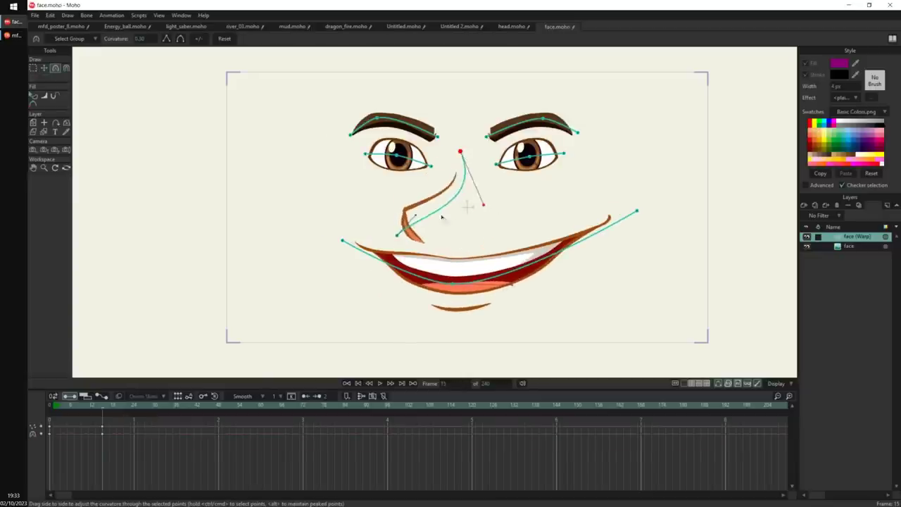
pyautogui.moveTo(416, 214); pyautogui.dragTo(376, 212)
pyautogui.moveTo(483, 204); pyautogui.dragTo(441, 181)
pyautogui.press('w')
pyautogui.moveTo(401, 241)
pyautogui.mouseDown()
pyautogui.moveTo(441, 242)
pyautogui.moveTo(394, 233)
pyautogui.moveTo(501, 231)
pyautogui.moveTo(416, 246)
pyautogui.mouseUp()
pyautogui.press('c')
pyautogui.moveTo(441, 181); pyautogui.dragTo(460, 154)
pyautogui.moveTo(375, 211); pyautogui.dragTo(442, 246)
# Enlarge the eye on the image's right side at frame 15 by spreading its curve points and adjusting their width.
pyautogui.press('t')
pyautogui.moveTo(529, 161); pyautogui.dragTo(475, 179)
pyautogui.moveTo(566, 157); pyautogui.dragTo(587, 168)
pyautogui.moveTo(529, 162)
pyautogui.mouseDown()
pyautogui.moveTo(531, 185)
pyautogui.moveTo(560, 185)
pyautogui.moveTo(497, 182)
pyautogui.moveTo(416, 195)
pyautogui.mouseUp()
pyautogui.press('w')
pyautogui.moveTo(539, 181)
pyautogui.mouseDown()
pyautogui.moveTo(588, 181)
pyautogui.moveTo(526, 177)
pyautogui.mouseUp()
pyautogui.moveTo(598, 167)
pyautogui.mouseDown()
pyautogui.moveTo(536, 178)
pyautogui.moveTo(568, 182)
pyautogui.moveTo(536, 176)
pyautogui.moveTo(554, 169)
pyautogui.mouseUp()
# At frame 15, lower the inner end of the eyebrow above the enlarged eye, raise its outer part and adjust its curvature.
pyautogui.press('t')
pyautogui.moveTo(487, 136); pyautogui.dragTo(467, 174)
pyautogui.press('c')
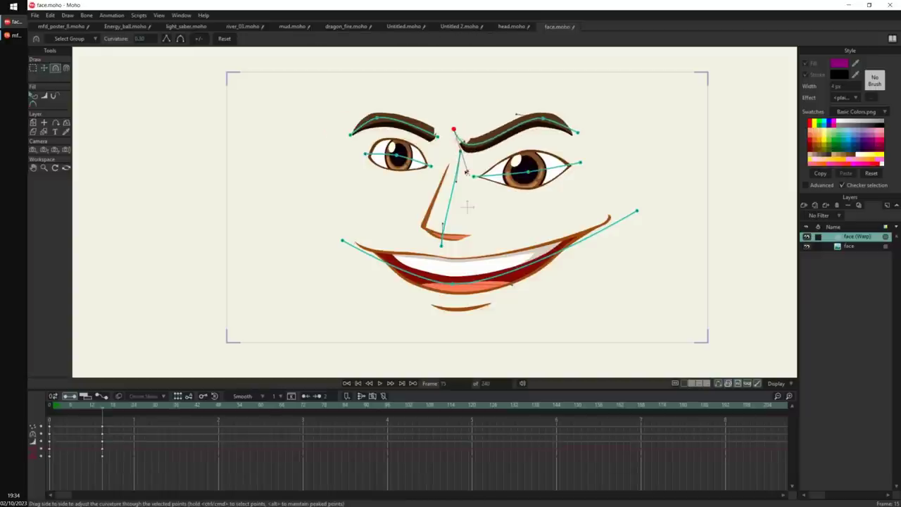
pyautogui.press('t')
pyautogui.moveTo(455, 130); pyautogui.dragTo(467, 153)
pyautogui.moveTo(543, 118); pyautogui.dragTo(566, 105)
pyautogui.press('c')
# Raise the inner end of the eyebrow on the image's left side at frame 15 and bend it into an S-curve.
pyautogui.press('t')
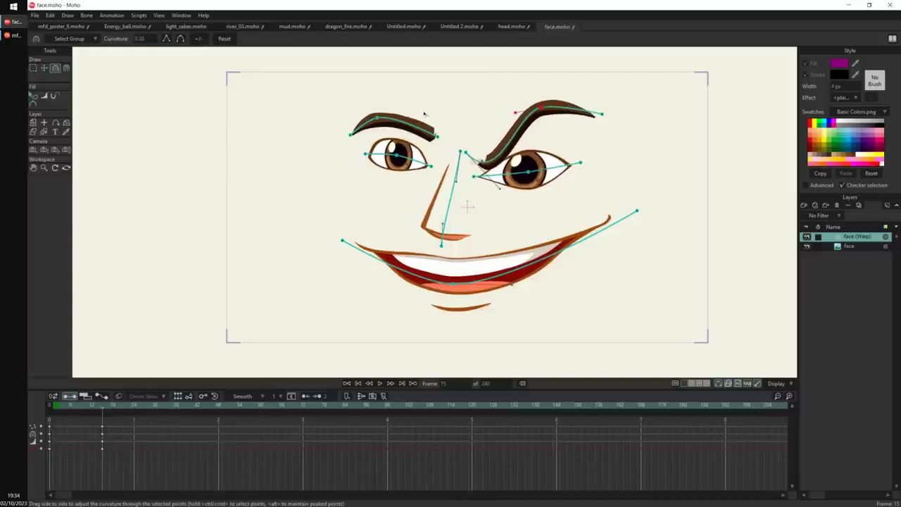
pyautogui.moveTo(437, 135); pyautogui.dragTo(436, 105)
pyautogui.moveTo(377, 118); pyautogui.dragTo(435, 78)
pyautogui.press('c')
pyautogui.moveTo(412, 119); pyautogui.dragTo(438, 111)
pyautogui.press('t')
pyautogui.press('c')
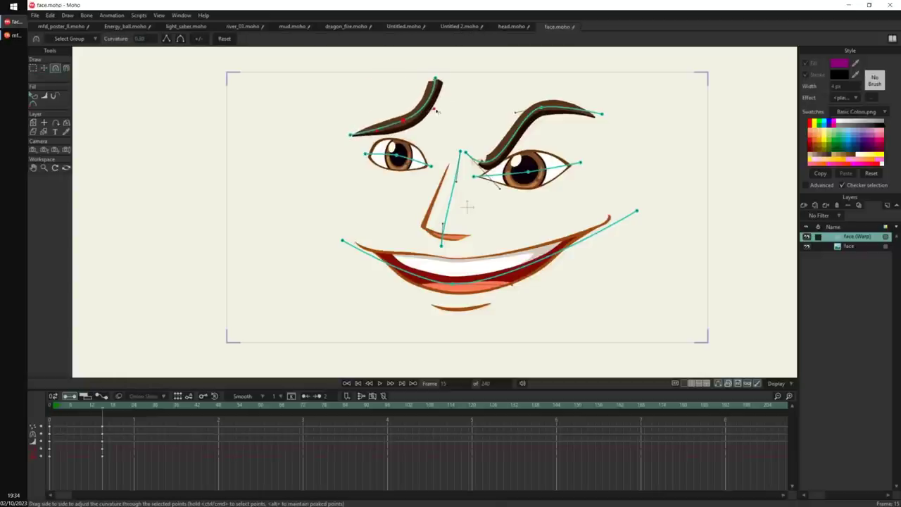
pyautogui.press('t')
pyautogui.moveTo(436, 78); pyautogui.dragTo(402, 103)
pyautogui.hotkey('ctrl', 'z')
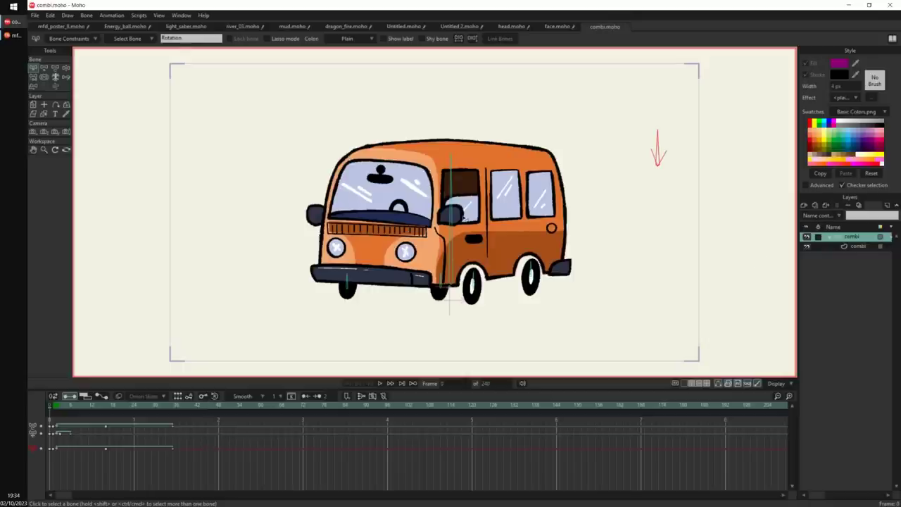
# Examine the mesh points around the van's wheels on the combi vector layer.
pyautogui.click(852, 248)
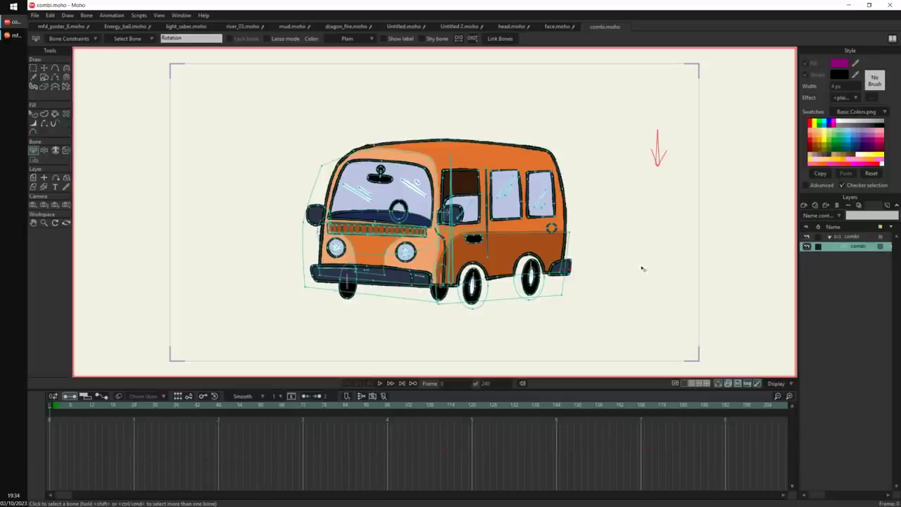
pyautogui.scroll(3, 619, 287)
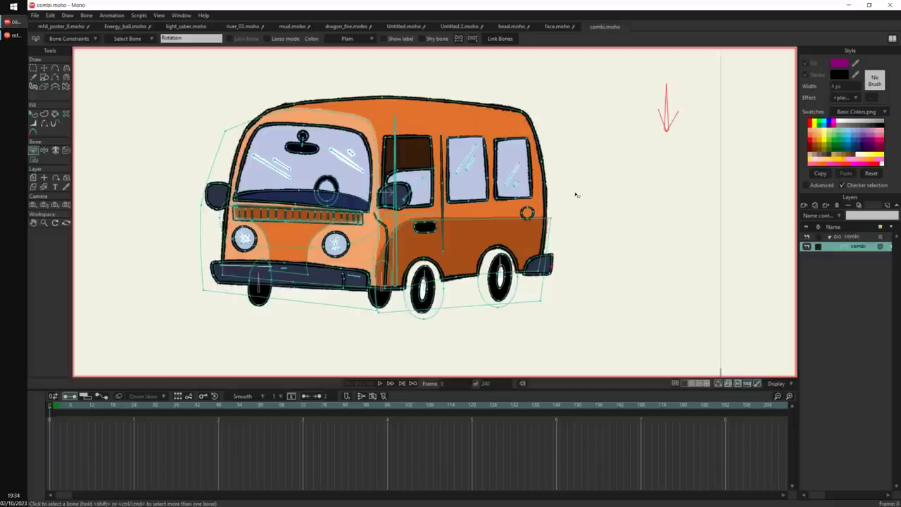
pyautogui.scroll(4, 576, 194)
pyautogui.press('g')
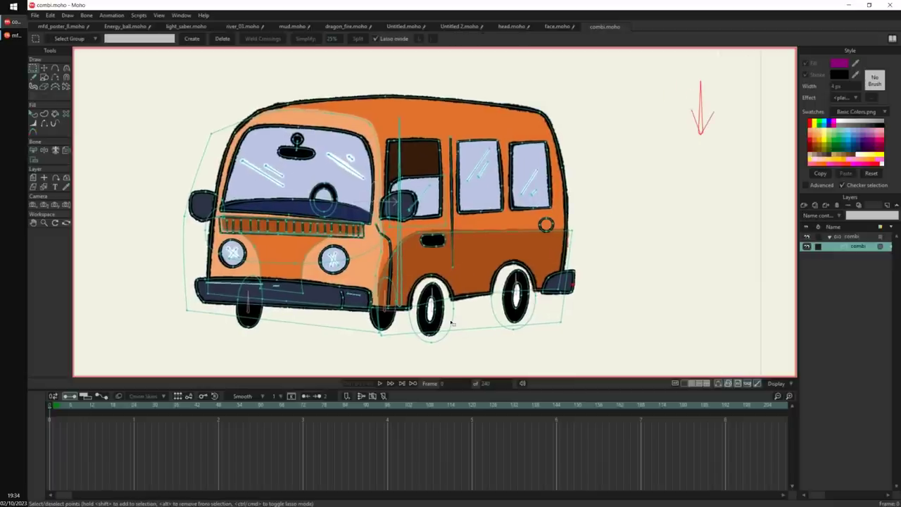
pyautogui.click(451, 322)
pyautogui.scroll(1, 492, 298)
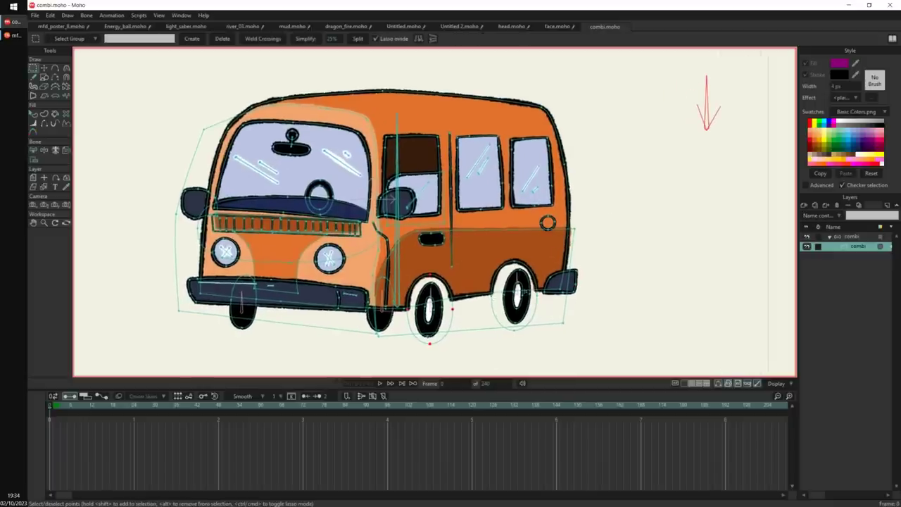
pyautogui.scroll(2, 451, 309)
pyautogui.press('t')
pyautogui.moveTo(486, 303); pyautogui.dragTo(486, 281)
pyautogui.press('g')
pyautogui.scroll(-4, 577, 285)
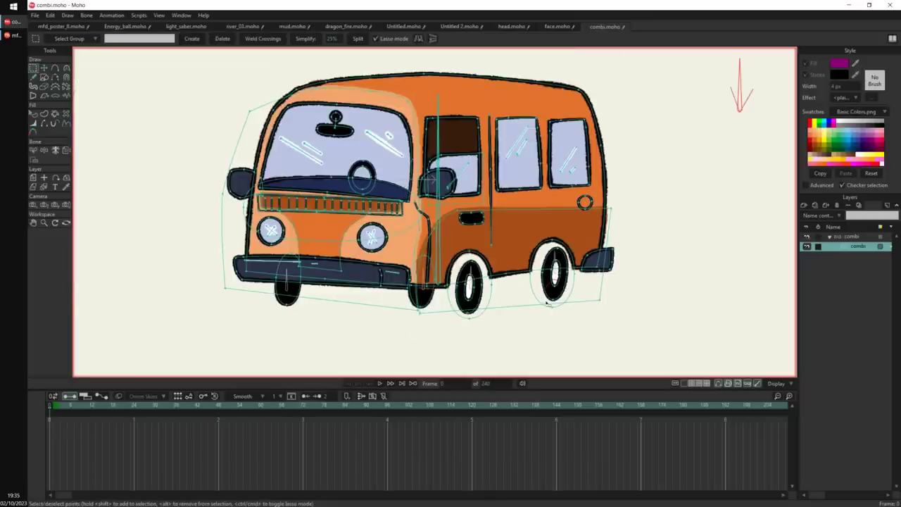
# Select the points around the van's wheels on the combi vector layer and invert the selection to all other points.
pyautogui.moveTo(563, 285)
pyautogui.mouseDown()
pyautogui.moveTo(485, 291)
pyautogui.moveTo(467, 340)
pyautogui.moveTo(574, 310)
pyautogui.mouseUp()
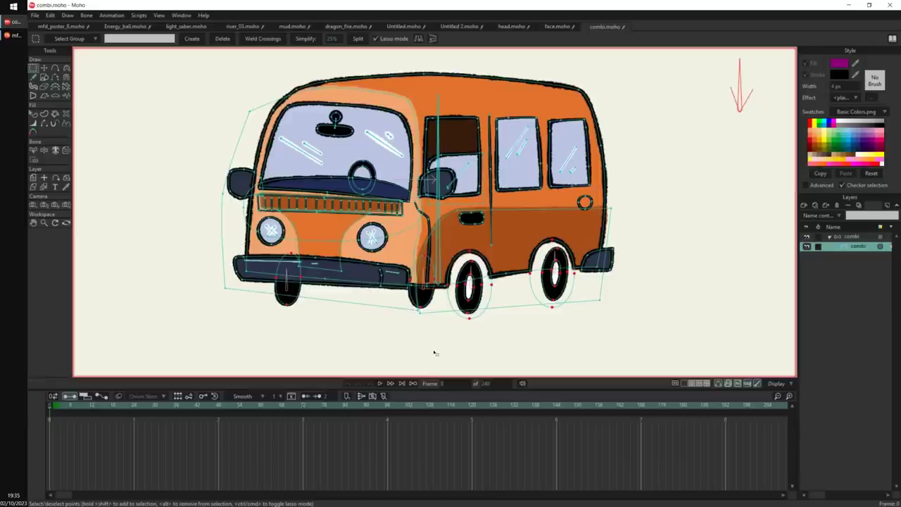
pyautogui.hotkey('ctrl', 'i')
pyautogui.click(62, 407)
pyautogui.press('t')
pyautogui.moveTo(648, 243)
pyautogui.mouseDown()
pyautogui.moveTo(647, 184)
pyautogui.moveTo(639, 282)
pyautogui.moveTo(637, 233)
pyautogui.moveTo(647, 239)
pyautogui.mouseUp()
pyautogui.click(64, 427)
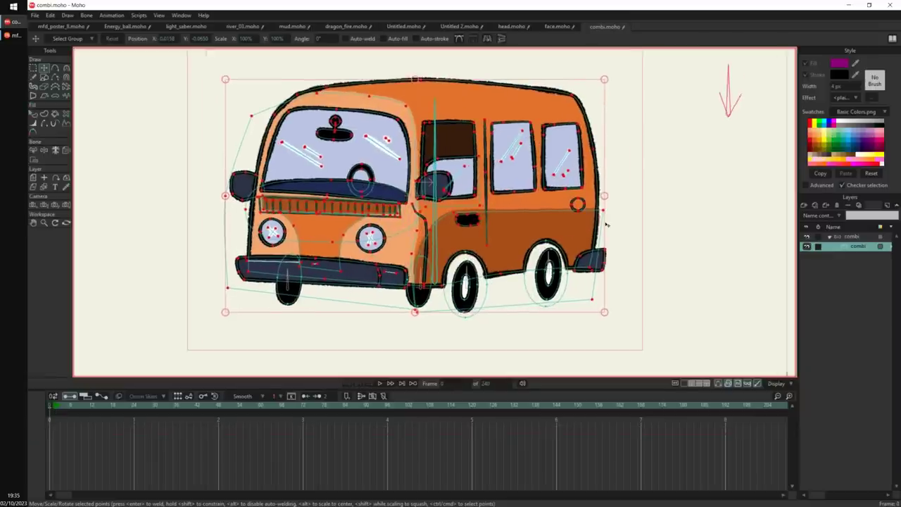
# Move the points of the dark shading shape on the van's lower side around and leave it slightly lower.
pyautogui.scroll(2, 606, 224)
pyautogui.moveTo(569, 220)
pyautogui.mouseDown()
pyautogui.moveTo(723, 198)
pyautogui.moveTo(622, 295)
pyautogui.moveTo(559, 233)
pyautogui.mouseUp()
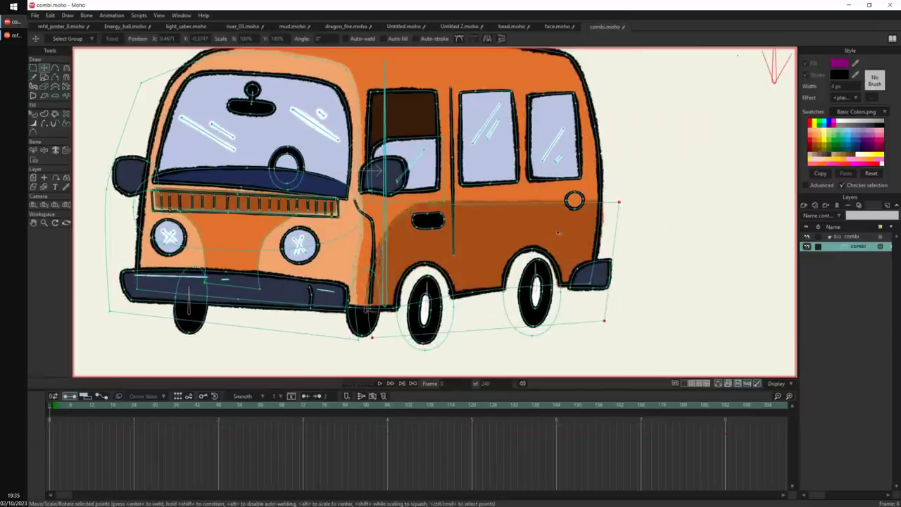
pyautogui.press('q')
pyautogui.click(559, 238)
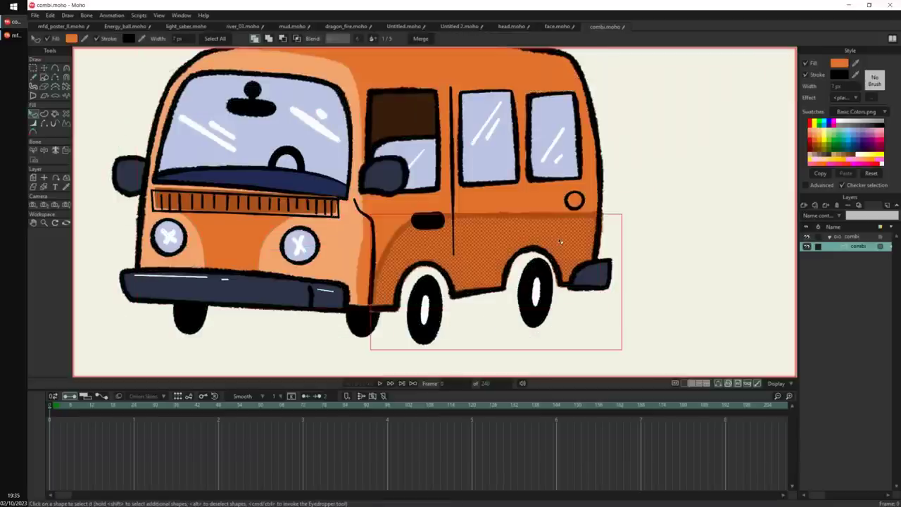
pyautogui.press('g')
pyautogui.click(579, 241)
pyautogui.press('t')
pyautogui.moveTo(579, 242)
pyautogui.mouseDown()
pyautogui.moveTo(650, 181)
pyautogui.moveTo(720, 214)
pyautogui.moveTo(573, 215)
pyautogui.moveTo(565, 334)
pyautogui.moveTo(572, 230)
pyautogui.moveTo(569, 264)
pyautogui.mouseUp()
# Move the points of the glass shape in the van's front side window slightly upward.
pyautogui.press('g')
pyautogui.click(426, 153)
pyautogui.press('t')
pyautogui.press('t')
pyautogui.moveTo(426, 154); pyautogui.dragTo(466, 187)
pyautogui.moveTo(485, 138)
pyautogui.mouseDown()
pyautogui.moveTo(429, 123)
pyautogui.moveTo(436, 105)
pyautogui.moveTo(425, 160)
pyautogui.mouseUp()
# Select the points of the dashboard and steering wheel inside the windshield and shift them slightly.
pyautogui.press('g')
pyautogui.moveTo(295, 132)
pyautogui.mouseDown()
pyautogui.moveTo(243, 180)
pyautogui.moveTo(135, 146)
pyautogui.mouseUp()
pyautogui.press('t')
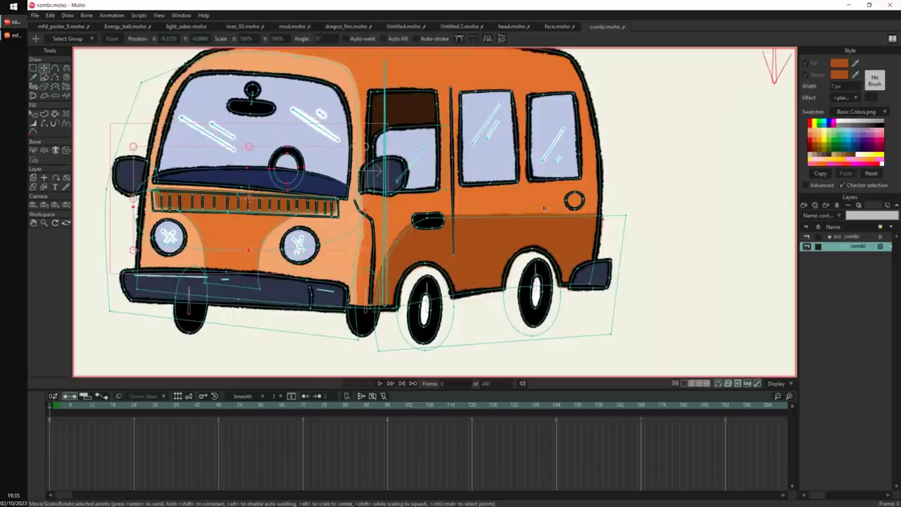
pyautogui.moveTo(533, 266); pyautogui.dragTo(554, 189)
pyautogui.scroll(-5, 553, 188)
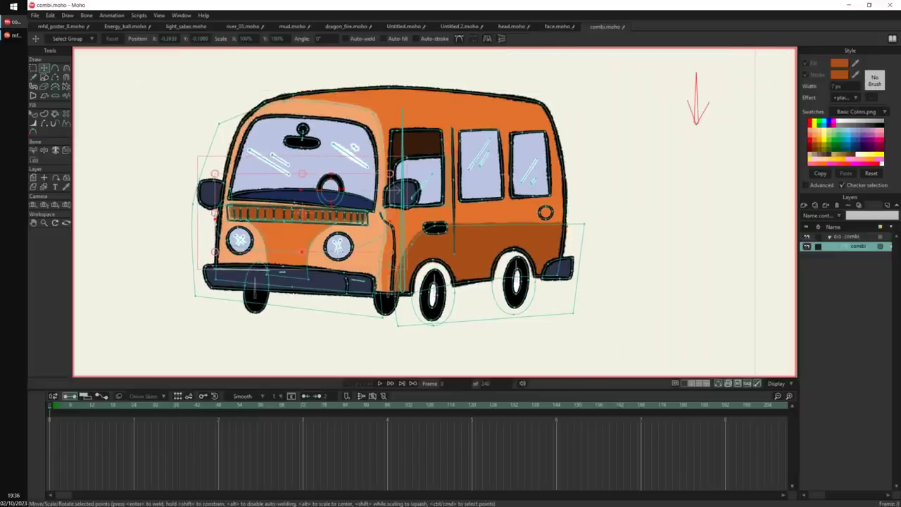
# Select the outer points of the light shading shape on the van's front and move them slightly.
pyautogui.press('g')
pyautogui.press('t')
pyautogui.moveTo(634, 177); pyautogui.dragTo(436, 167)
pyautogui.moveTo(501, 151); pyautogui.dragTo(634, 180)
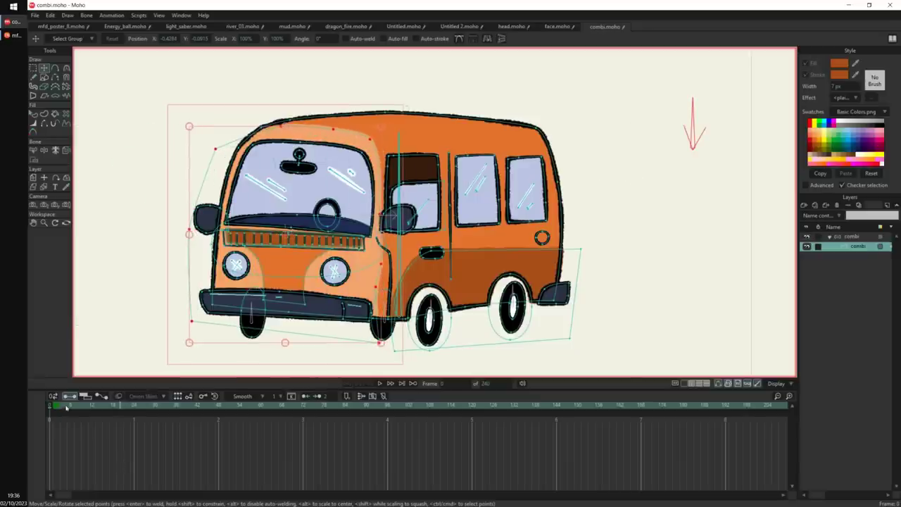
# Scrub the van's turn animation and examine how the dark side shading shape and the main body shape combine.
pyautogui.moveTo(66, 409); pyautogui.dragTo(131, 436)
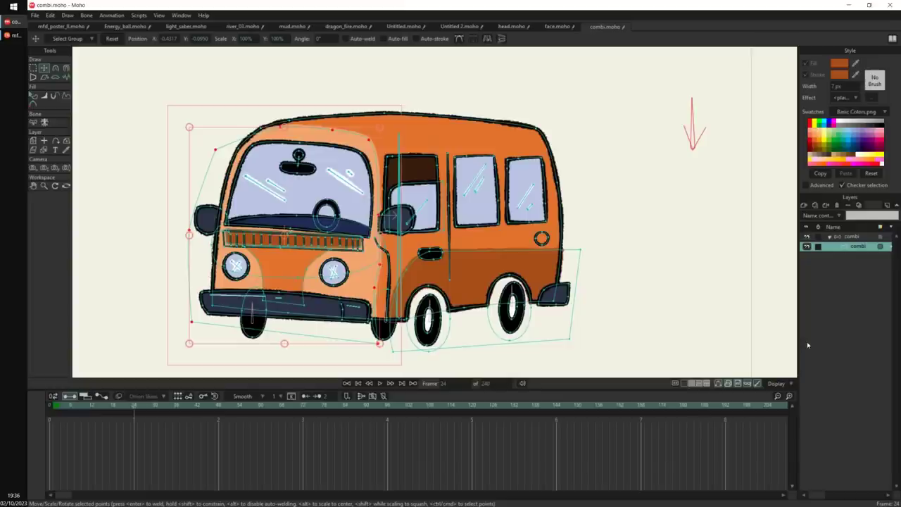
pyautogui.moveTo(57, 407); pyautogui.dragTo(48, 409)
pyautogui.press('q')
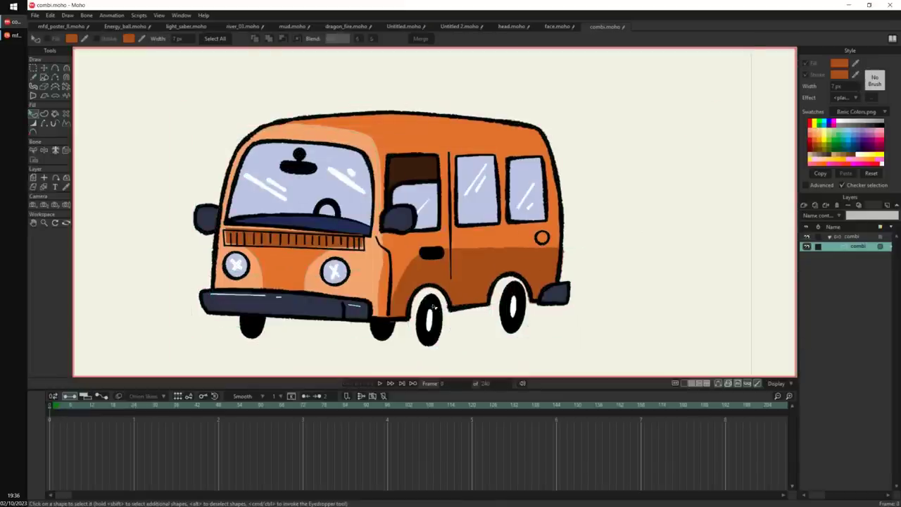
pyautogui.scroll(2, 443, 306)
pyautogui.click(446, 307)
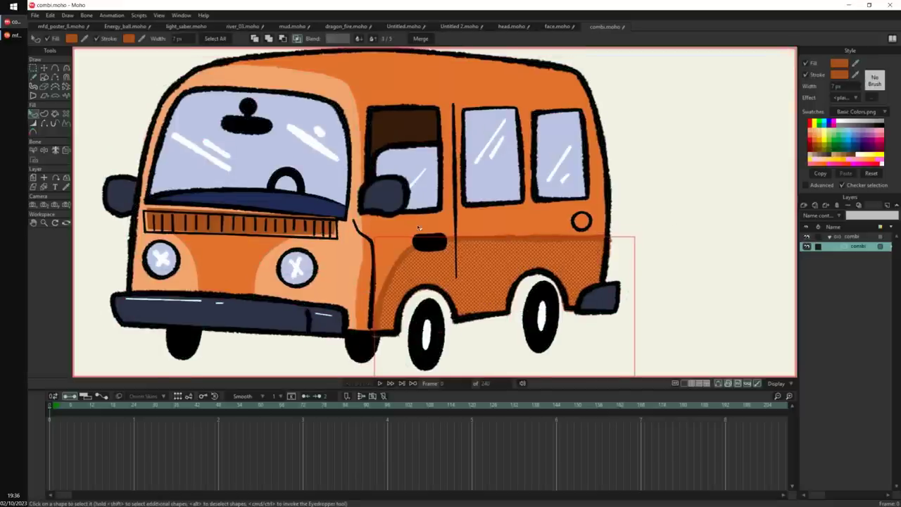
pyautogui.scroll(-1, 347, 129)
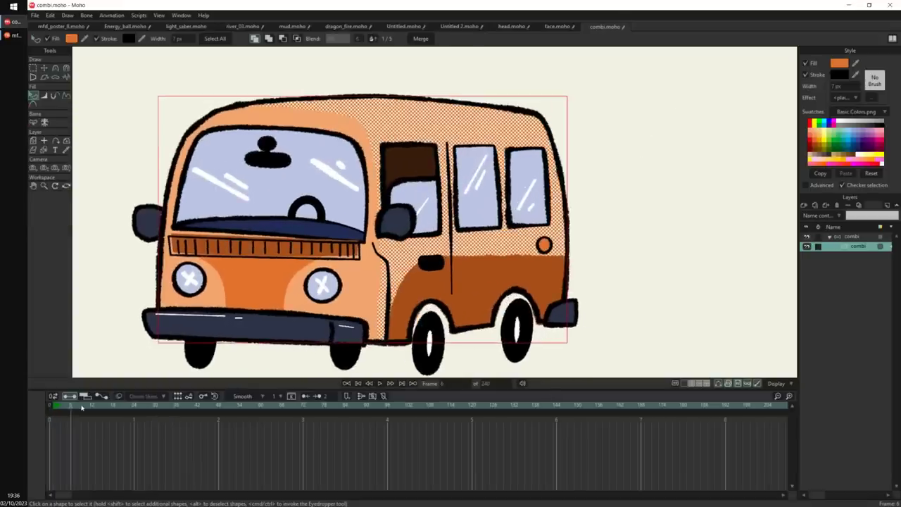
pyautogui.moveTo(81, 408); pyautogui.dragTo(106, 407)
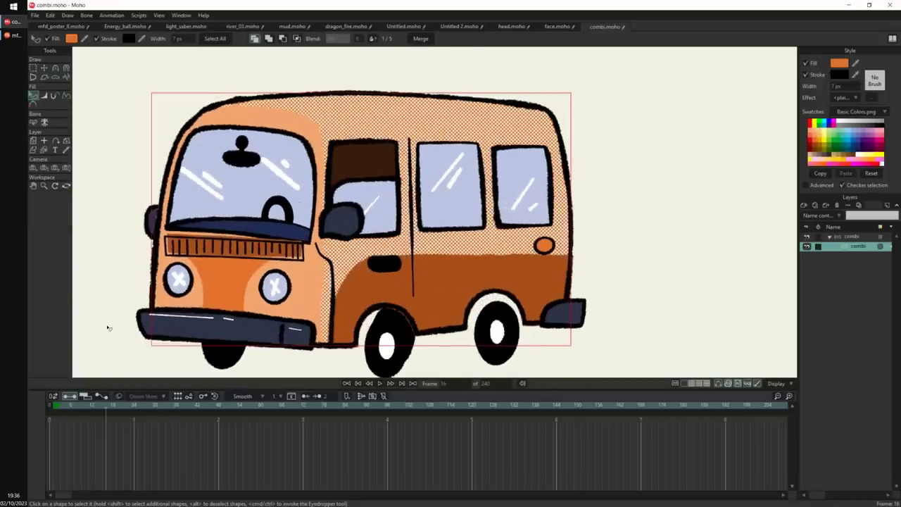
# On the combi bone layer at frame 45, rotate the arrow-shaped control bone to turn the van toward its side view.
pyautogui.click(109, 328)
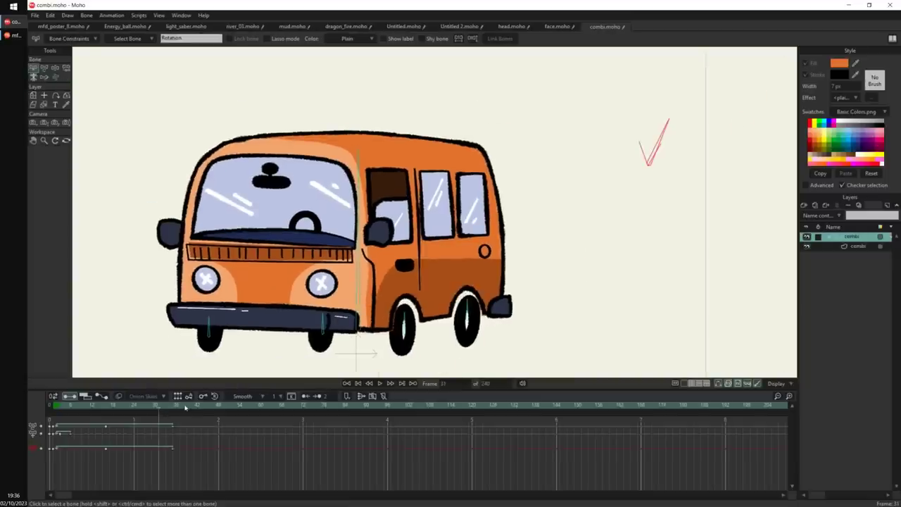
pyautogui.moveTo(187, 409); pyautogui.dragTo(207, 414)
pyautogui.press('z')
pyautogui.moveTo(649, 117); pyautogui.dragTo(617, 100)
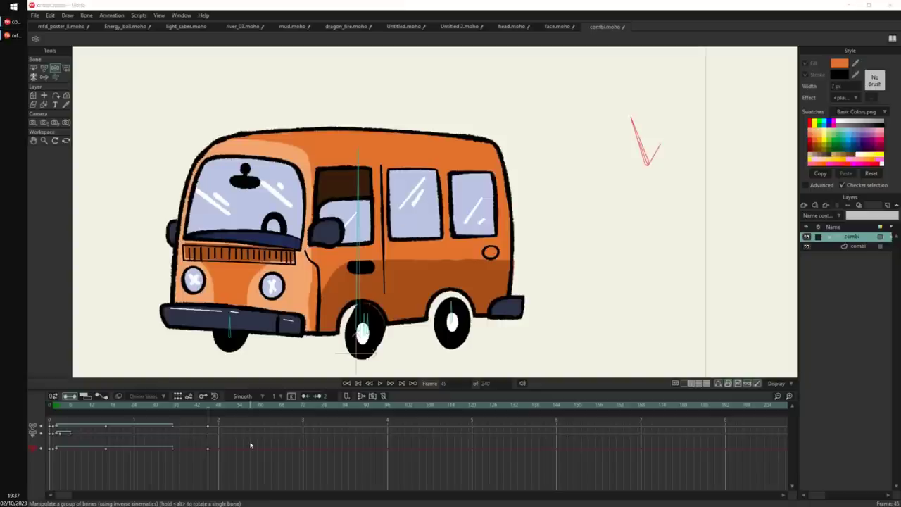
# Open the Mario_Rig_3-4_v5.moho rig file.
pyautogui.hotkey('ctrl', 'o')
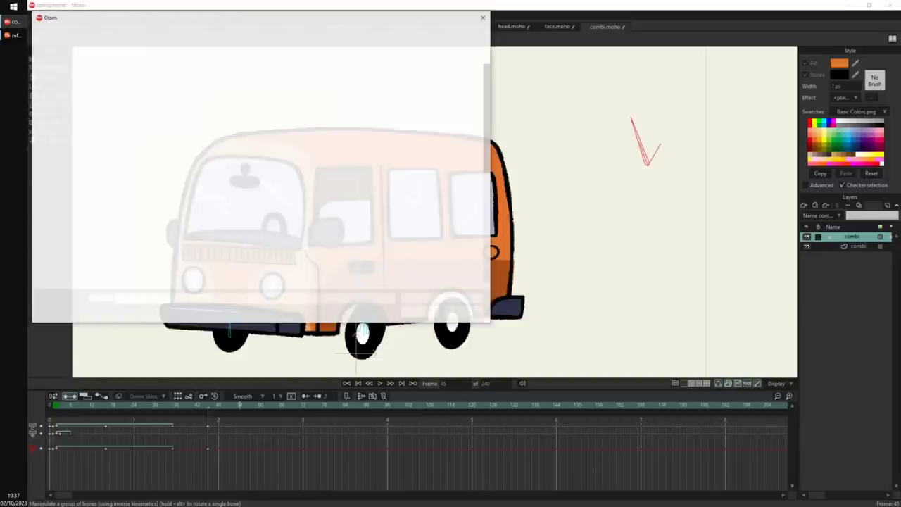
pyautogui.hotkey('ctrl', 'v')
pyautogui.press('Return')
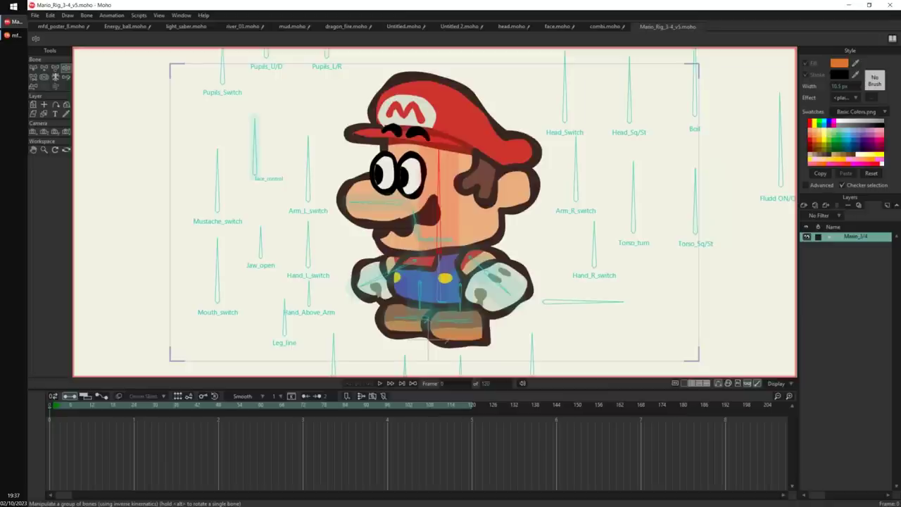
# At frame 25 of the Mario rig, tilt the Boil control bone clockwise.
pyautogui.click(137, 406)
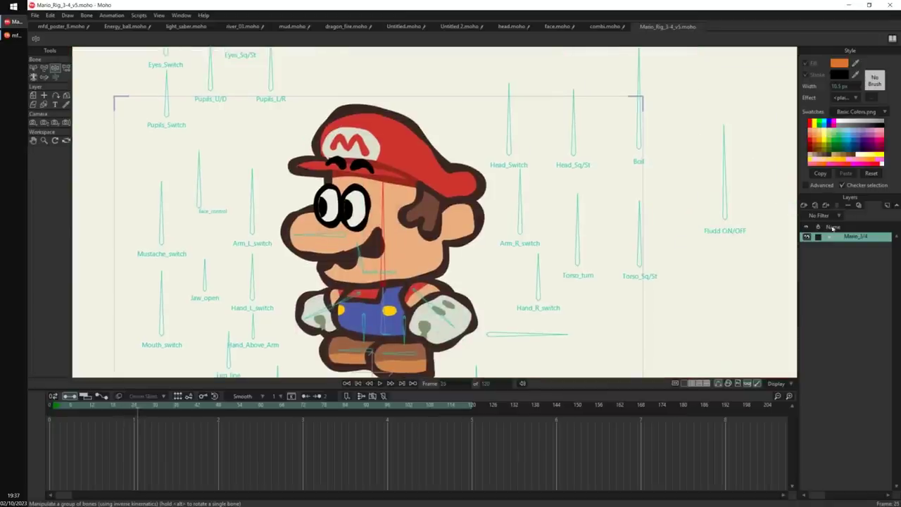
pyautogui.moveTo(663, 180); pyautogui.dragTo(658, 162)
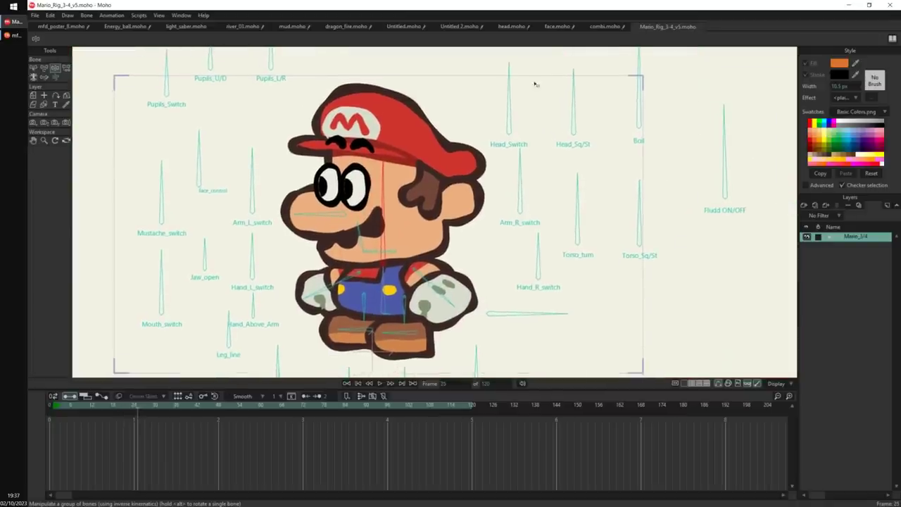
pyautogui.moveTo(527, 114); pyautogui.dragTo(525, 132)
pyautogui.scroll(-2, 525, 133)
pyautogui.moveTo(612, 76); pyautogui.dragTo(633, 92)
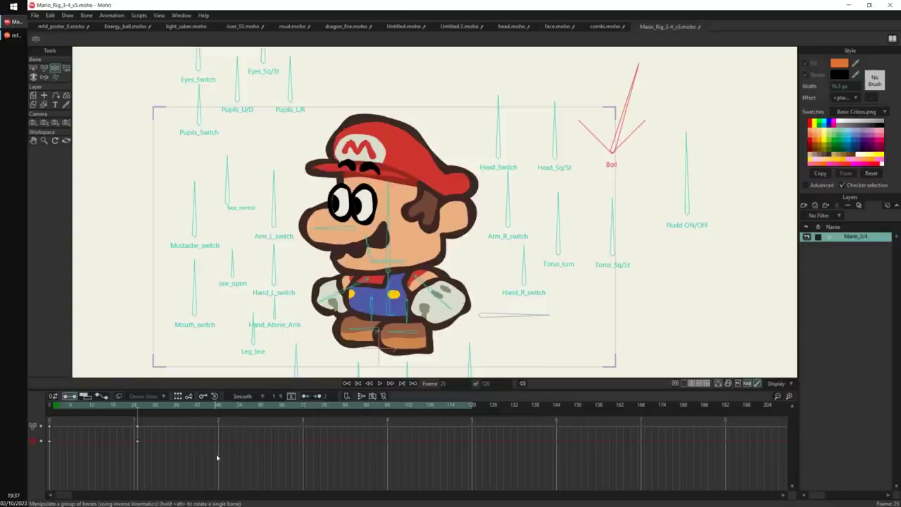
# Create a new document, draw a large orange ellipse near the centre and thicken its black outline.
pyautogui.hotkey('ctrl', 'n')
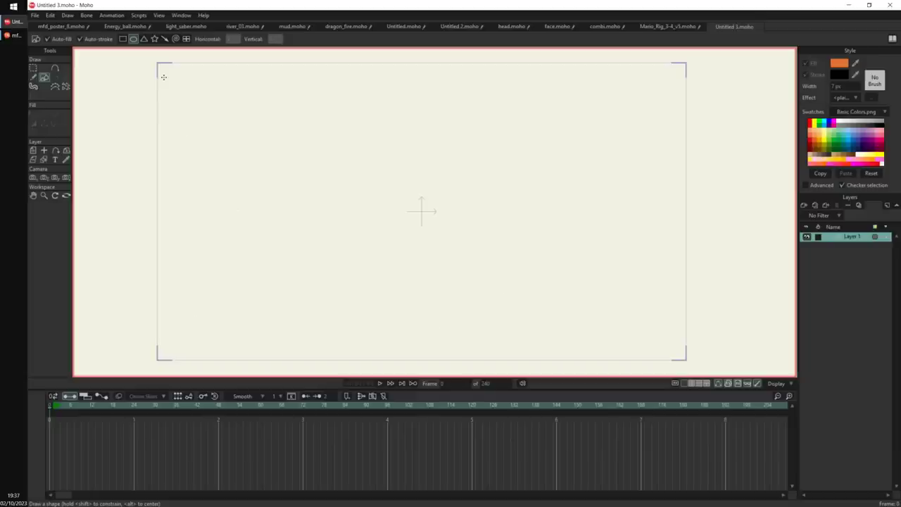
pyautogui.moveTo(307, 149); pyautogui.dragTo(515, 309)
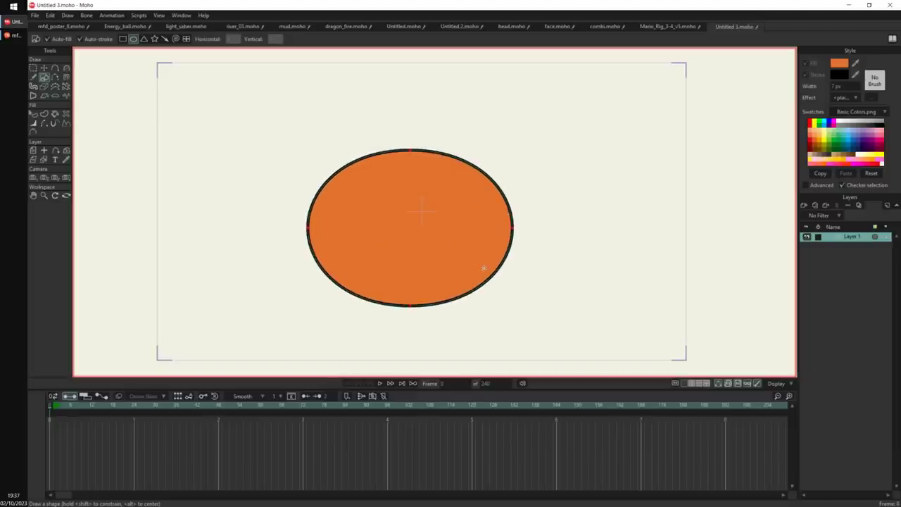
pyautogui.press('w')
pyautogui.moveTo(447, 249); pyautogui.dragTo(496, 247)
# Assign the MC-Chunky brush to the ellipse's outline.
pyautogui.press('q')
pyautogui.click(477, 246)
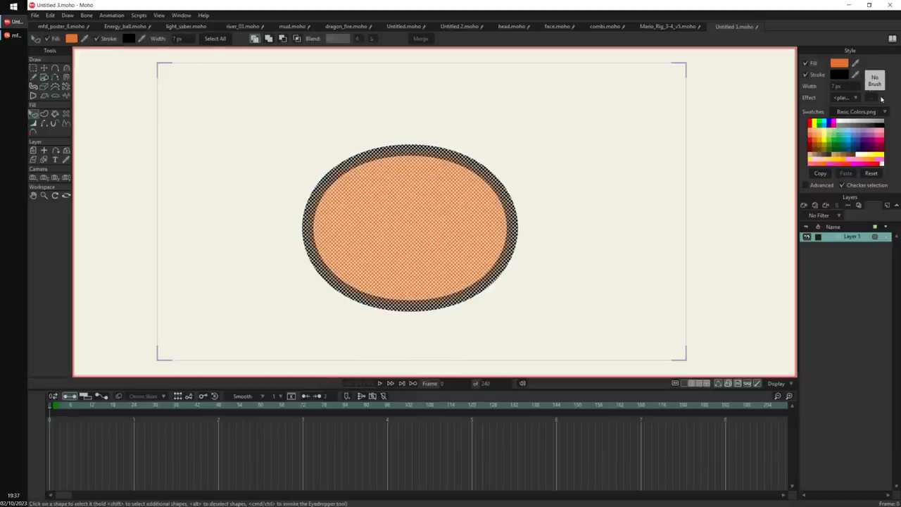
pyautogui.click(874, 82)
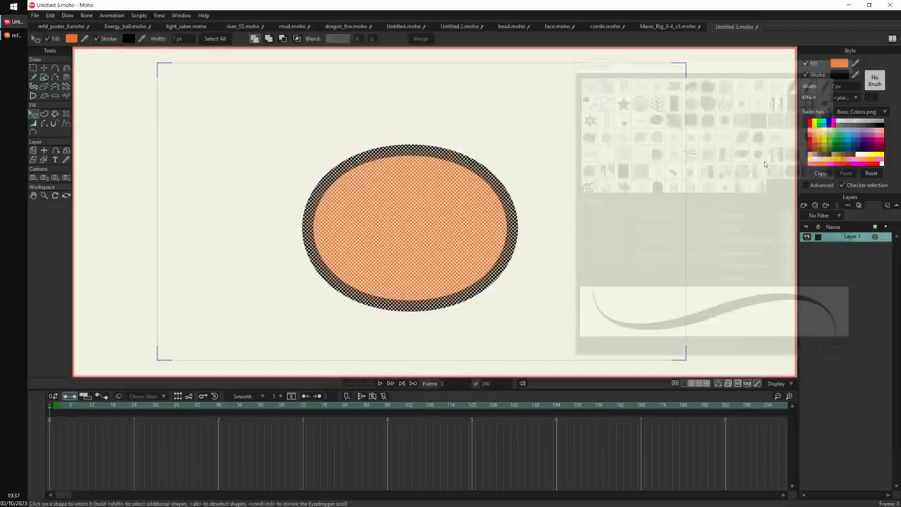
pyautogui.click(656, 186)
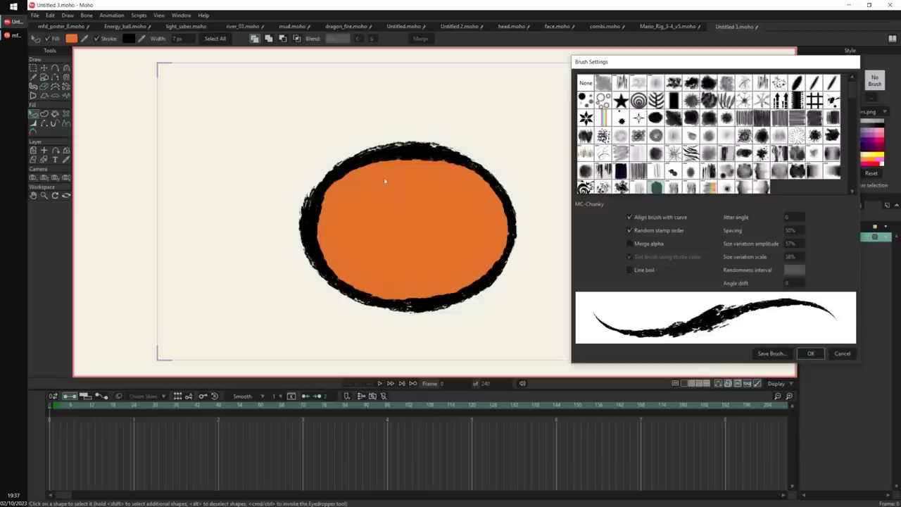
pyautogui.moveTo(764, 62); pyautogui.dragTo(729, 61)
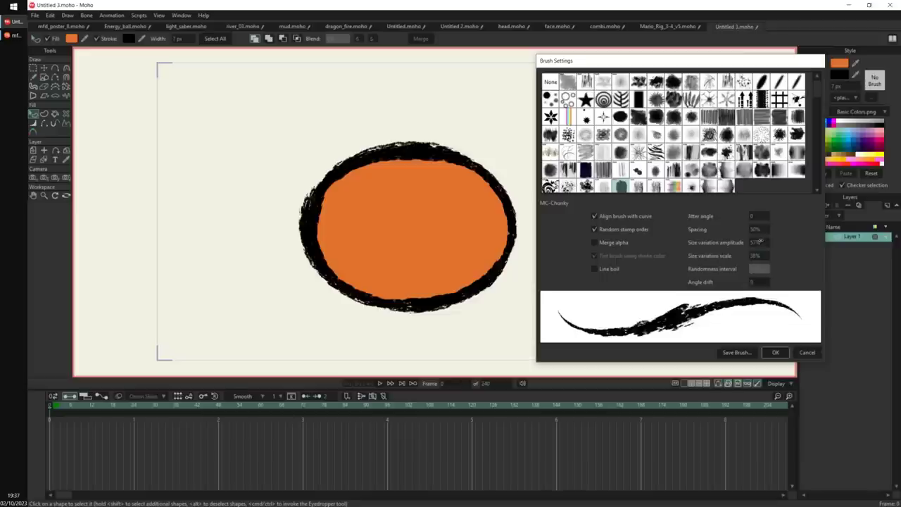
# Set the brush's size variation amplitude to 85% and scale to 14%, enable line boil and apply the brush settings.
pyautogui.moveTo(764, 243)
pyautogui.mouseDown()
pyautogui.moveTo(820, 243)
pyautogui.moveTo(682, 263)
pyautogui.moveTo(699, 267)
pyautogui.moveTo(681, 273)
pyautogui.moveTo(653, 269)
pyautogui.mouseUp()
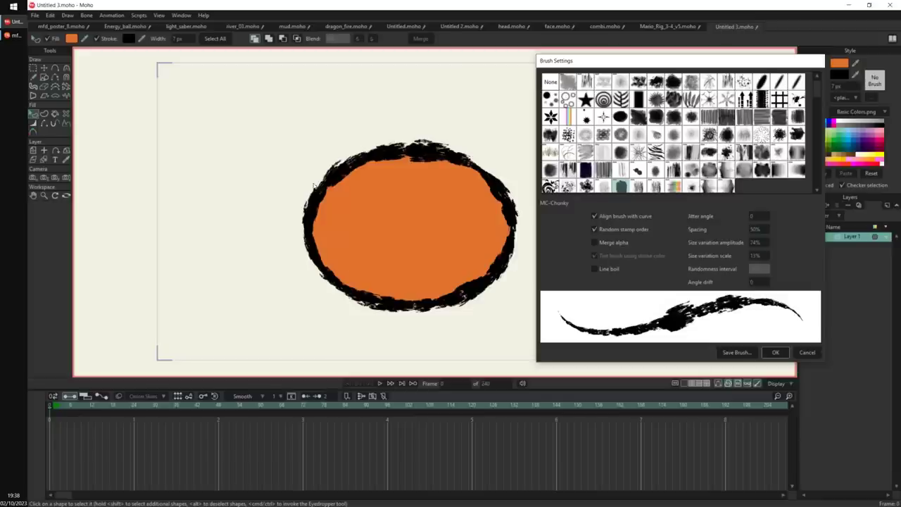
pyautogui.moveTo(769, 257); pyautogui.dragTo(615, 270)
pyautogui.moveTo(758, 243)
pyautogui.mouseDown()
pyautogui.moveTo(746, 257)
pyautogui.moveTo(762, 256)
pyautogui.moveTo(768, 240)
pyautogui.mouseUp()
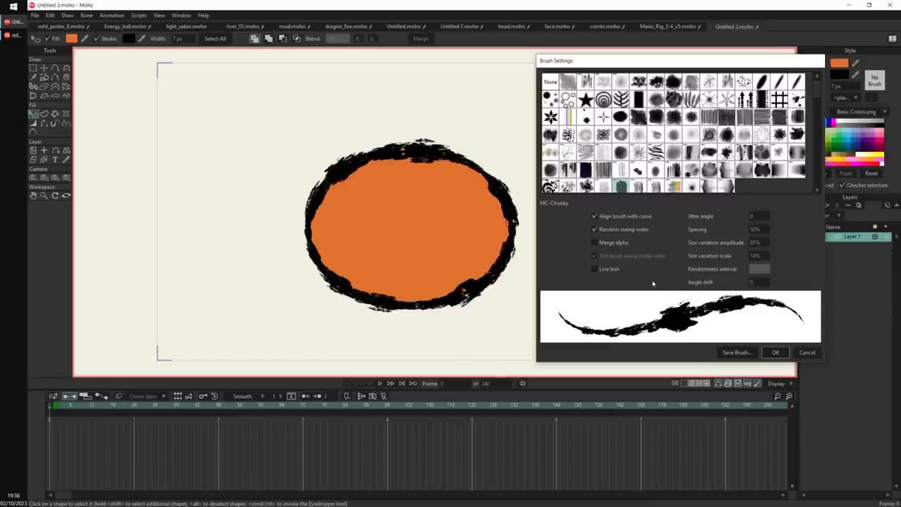
pyautogui.click(595, 269)
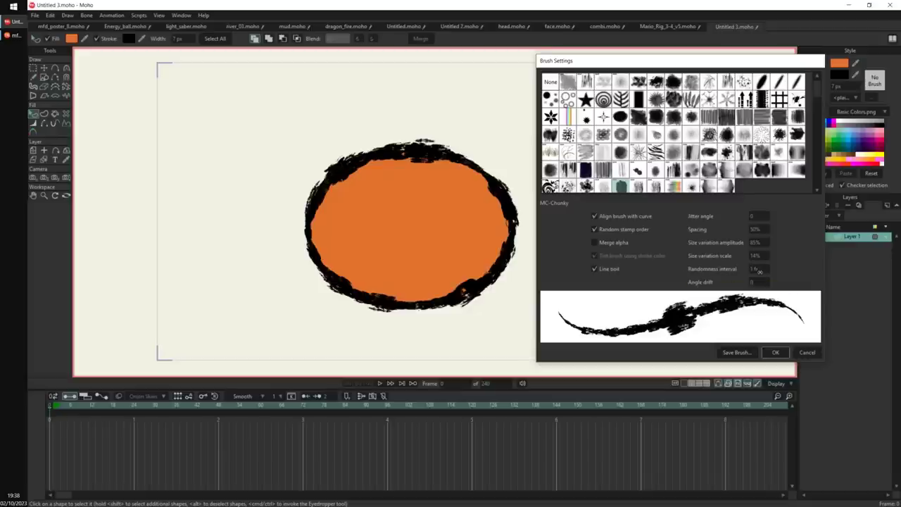
pyautogui.click(778, 353)
# Scrub and step through the frames up close to check the line boil on the ellipse's outline.
pyautogui.click(52, 409)
pyautogui.moveTo(52, 408); pyautogui.dragTo(219, 428)
pyautogui.scroll(4, 389, 287)
pyautogui.press('Right')
pyautogui.press('Right')
pyautogui.press('Right')
pyautogui.press('Right')
pyautogui.press('Right')
pyautogui.press('Right')
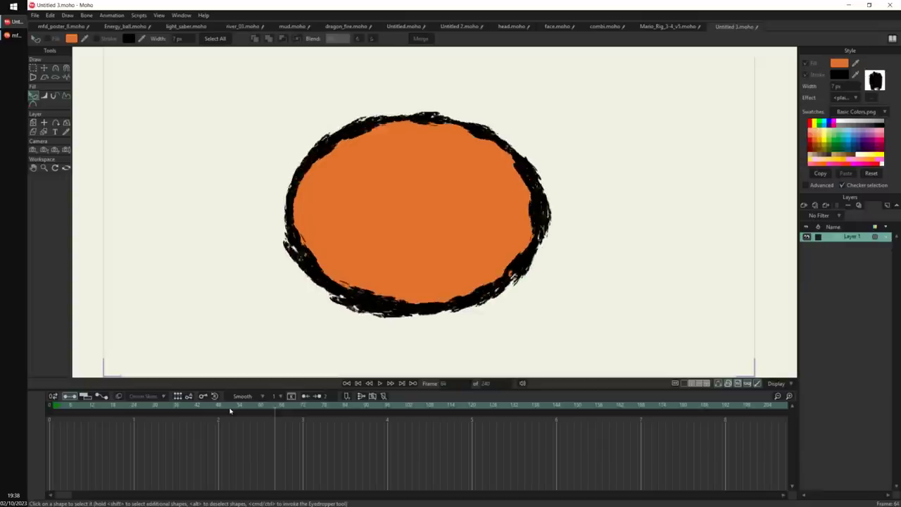
# Back at frame 0, set the ellipse brush's randomness interval to 4 frames.
pyautogui.moveTo(56, 409); pyautogui.dragTo(33, 413)
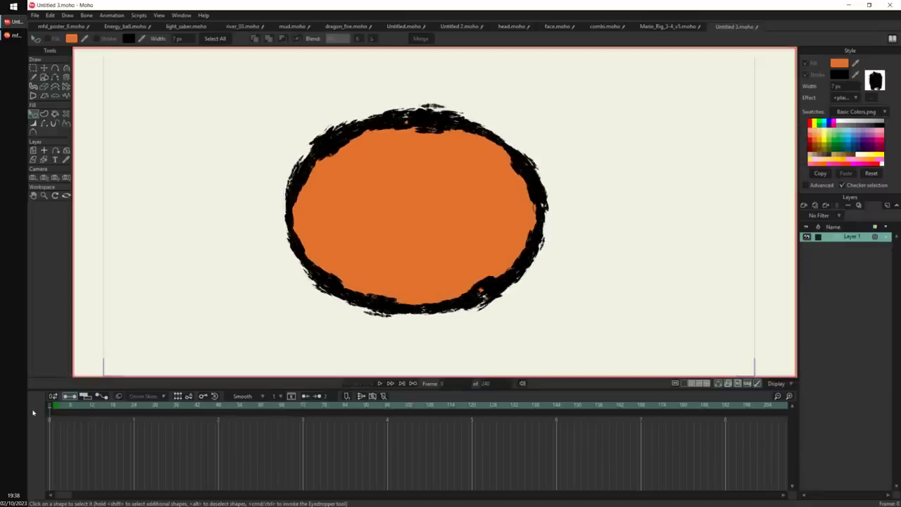
pyautogui.click(512, 217)
pyautogui.click(876, 81)
pyautogui.moveTo(762, 270); pyautogui.dragTo(772, 271)
pyautogui.click(775, 356)
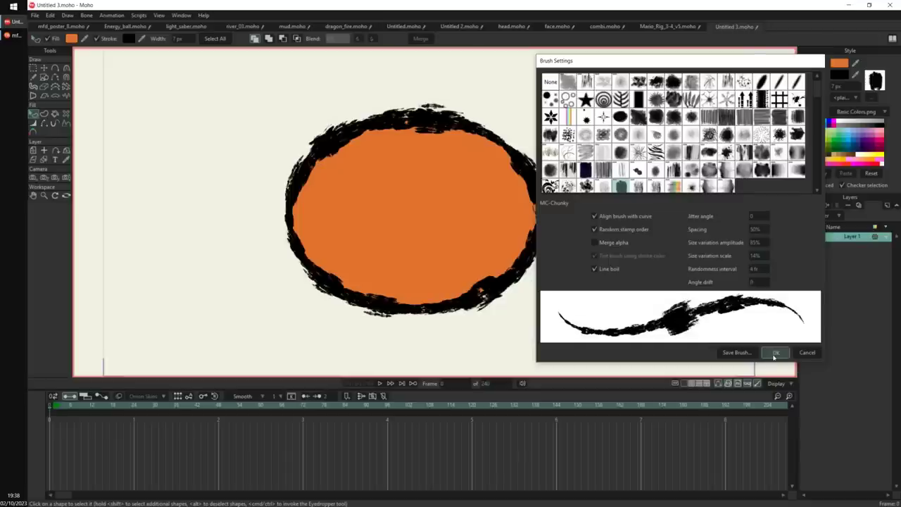
# Play the animation from the start to review the slower line boil on the ellipse's outline.
pyautogui.click(50, 407)
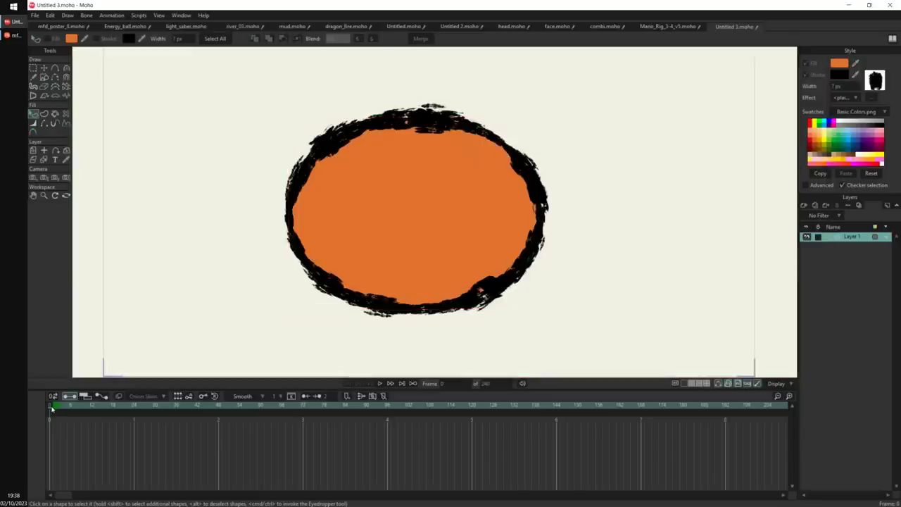
pyautogui.press('space')
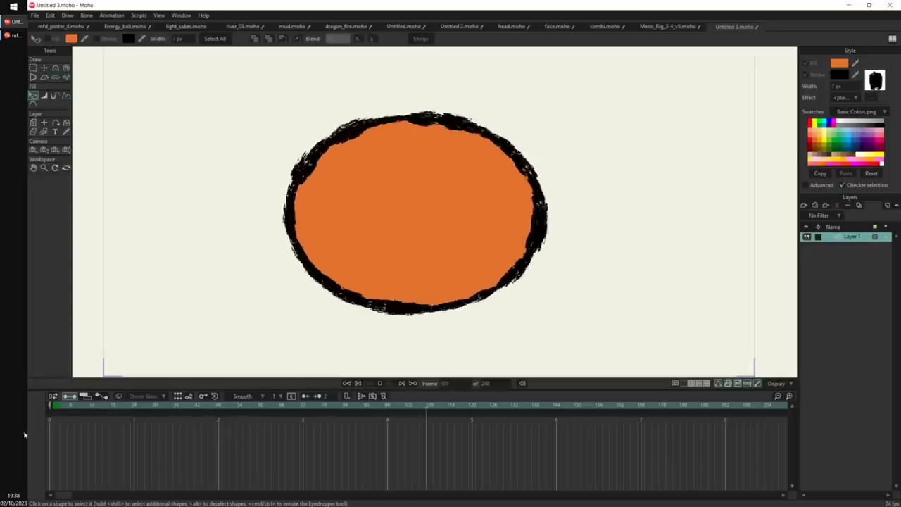
pyautogui.press('space')
pyautogui.press('space')
pyautogui.press('space')
# At frame 0, set the ellipse brush's randomness interval to 0 frames and apply the brush settings.
pyautogui.click(54, 415)
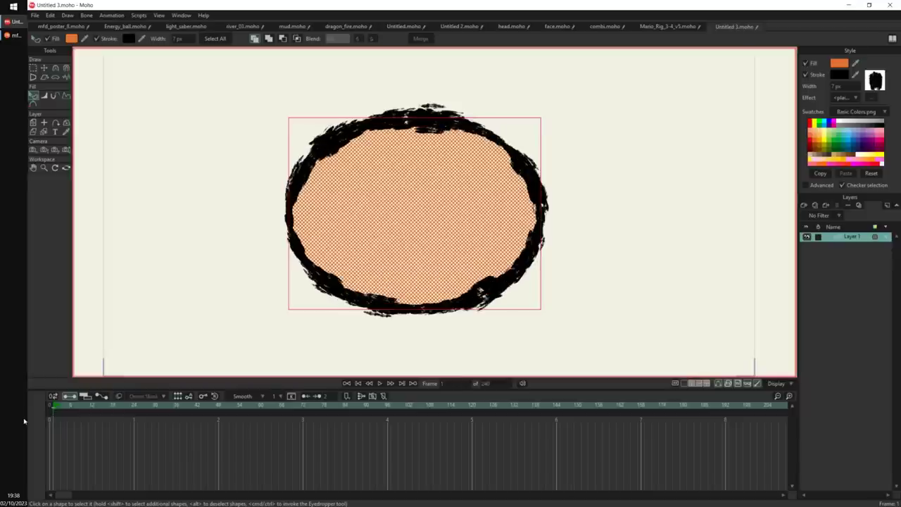
pyautogui.click(875, 81)
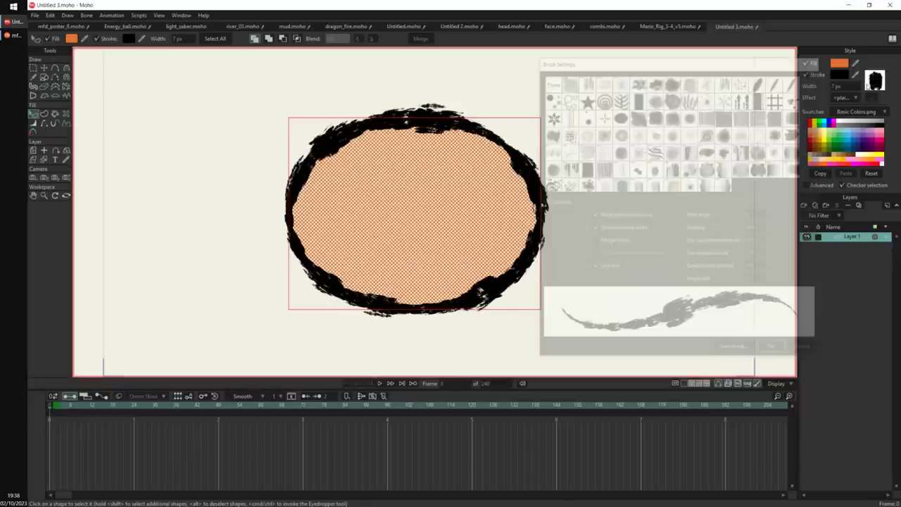
pyautogui.scroll(-4, 758, 272)
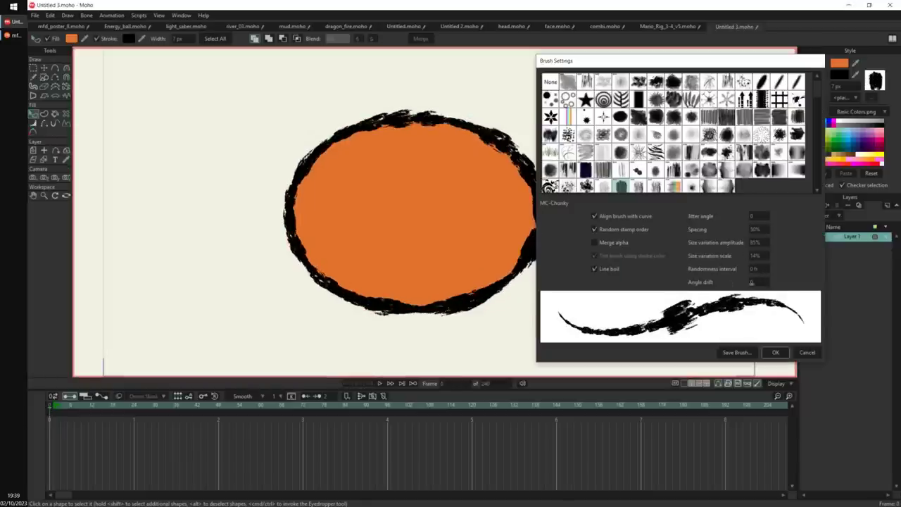
pyautogui.click(776, 355)
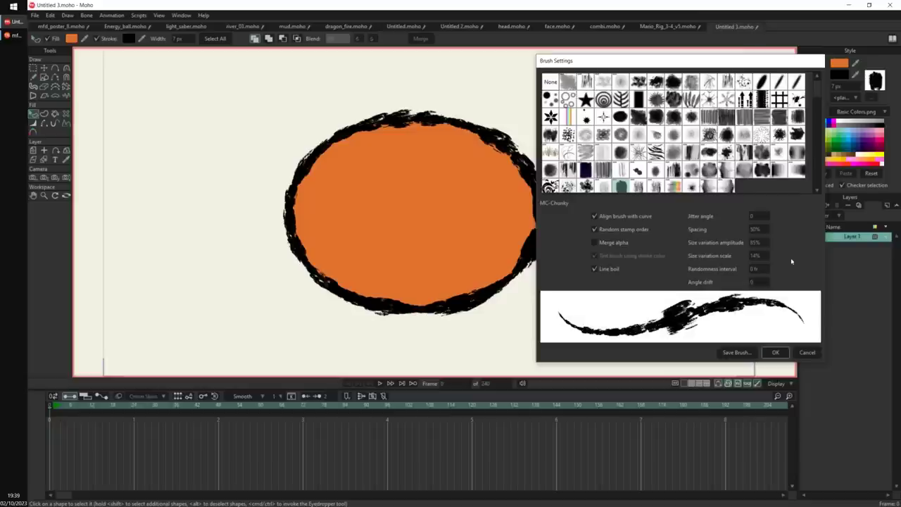
pyautogui.click(775, 352)
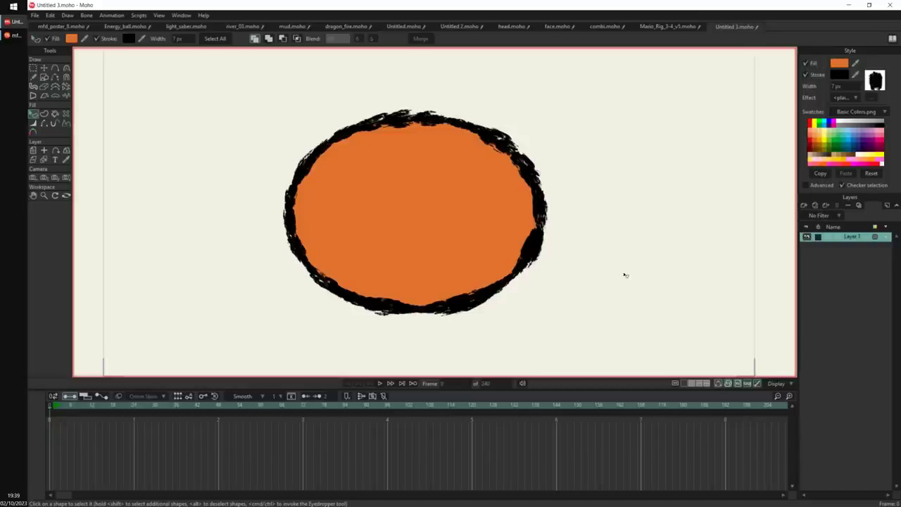
# Key the ellipse at frame 25, and at frame 35 pull its top point down and its two side points outward.
pyautogui.moveTo(108, 409); pyautogui.dragTo(137, 408)
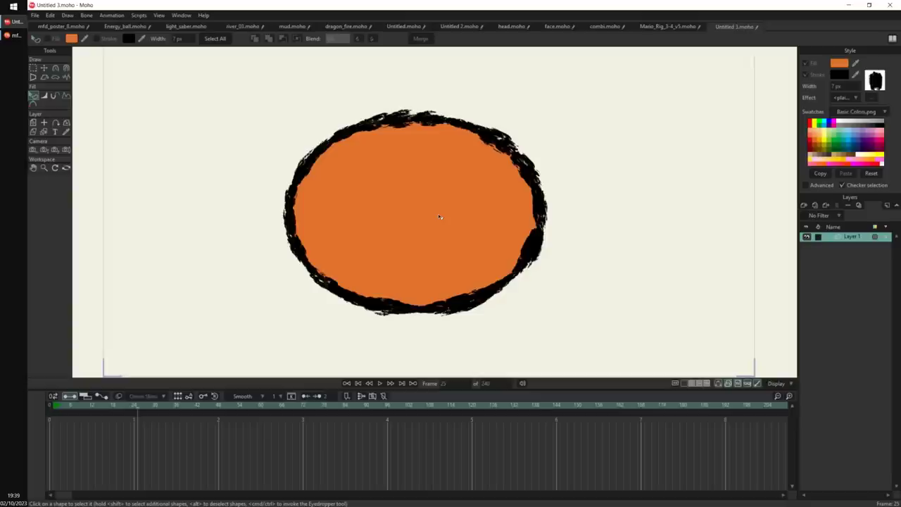
pyautogui.hotkey('ctrl', 'f')
pyautogui.moveTo(141, 410); pyautogui.dragTo(173, 413)
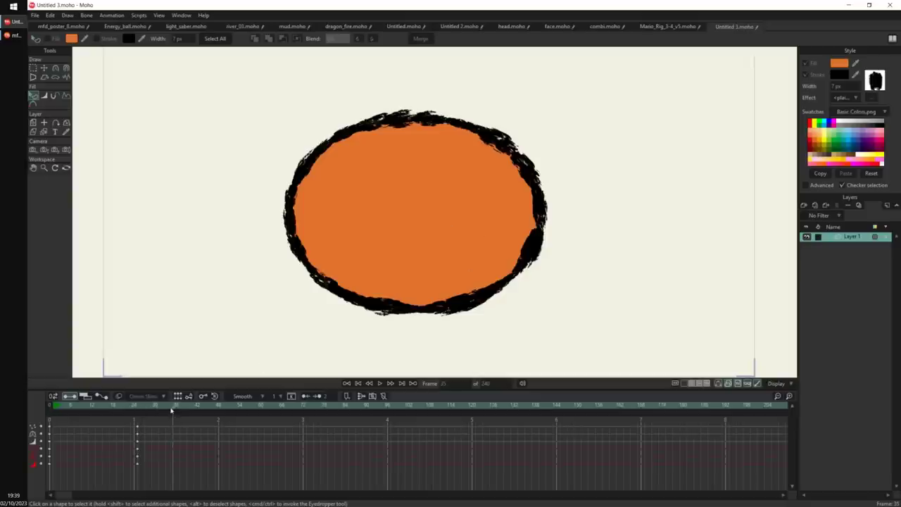
pyautogui.press('t')
pyautogui.press('Return')
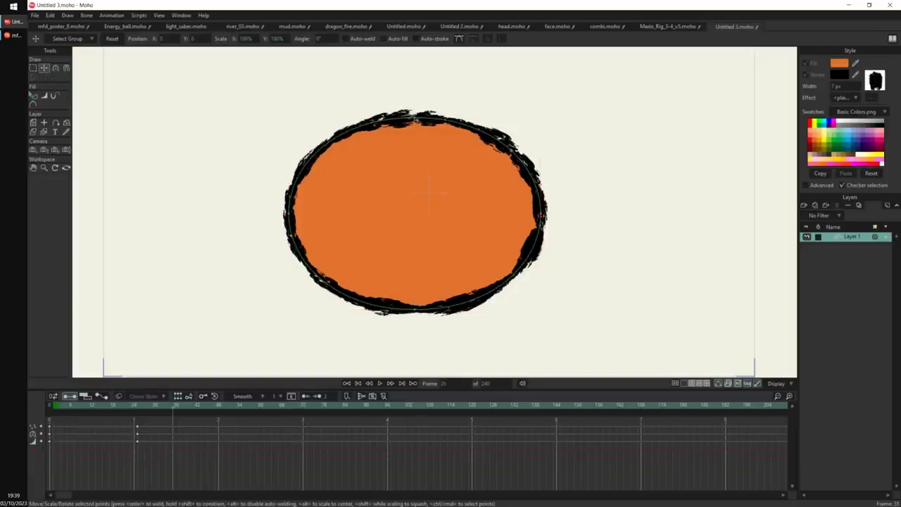
pyautogui.moveTo(415, 119); pyautogui.dragTo(417, 165)
pyautogui.moveTo(289, 214); pyautogui.dragTo(237, 244)
pyautogui.moveTo(541, 214); pyautogui.dragTo(563, 244)
pyautogui.moveTo(417, 164); pyautogui.dragTo(402, 203)
pyautogui.moveTo(237, 244); pyautogui.dragTo(214, 243)
# Adjust the curvature at the side points of the reshaped ellipse.
pyautogui.press('c')
pyautogui.moveTo(219, 185); pyautogui.dragTo(218, 207)
pyautogui.moveTo(207, 302); pyautogui.dragTo(211, 275)
pyautogui.moveTo(571, 243); pyautogui.dragTo(595, 247)
# Scrub from frame 0 through the ellipse's deformation to check how the brush outline follows the shape.
pyautogui.click(50, 408)
pyautogui.moveTo(50, 410); pyautogui.dragTo(192, 446)
pyautogui.press('g')
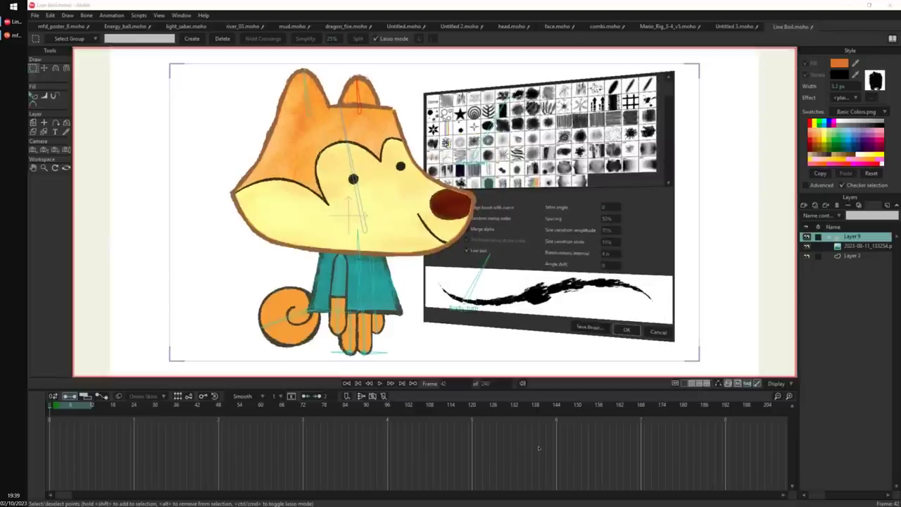
# In Line Boil.moho, hide the brush settings screenshot layer and scrub the frames to check the fox's outlines.
pyautogui.moveTo(61, 408); pyautogui.dragTo(280, 410)
pyautogui.click(806, 246)
pyautogui.moveTo(391, 230); pyautogui.dragTo(421, 280)
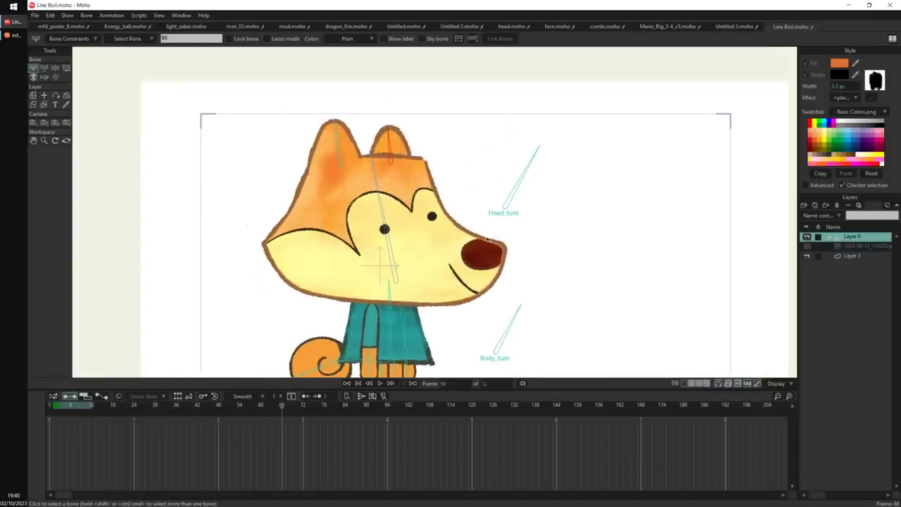
pyautogui.scroll(3, 420, 279)
pyautogui.moveTo(115, 406); pyautogui.dragTo(194, 410)
# Select the fox's head shape on Layer 5 in the head group and show the advanced style options.
pyautogui.keyDown('alt'); pyautogui.rightClick(428, 181); pyautogui.keyUp('alt')
pyautogui.keyDown('ctrl'); pyautogui.keyDown('alt'); pyautogui.click(429, 181); pyautogui.keyUp('alt'); pyautogui.keyUp('ctrl')
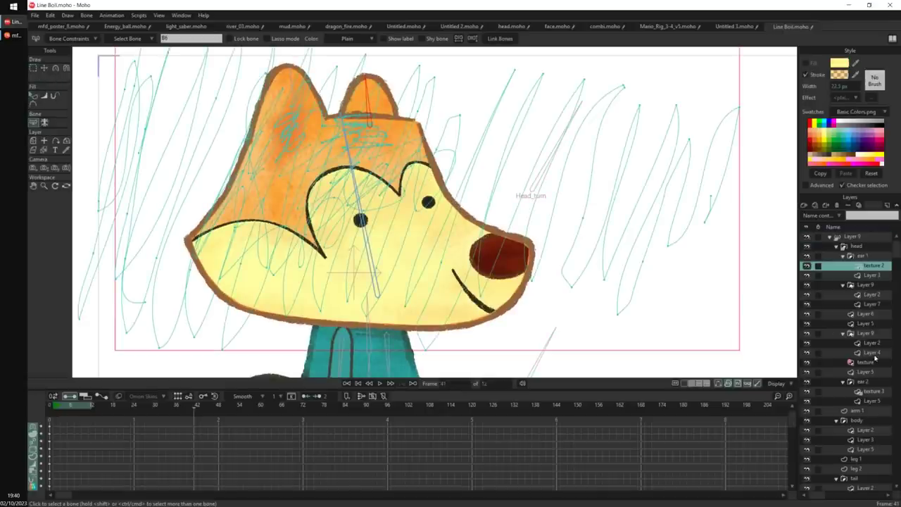
pyautogui.click(873, 285)
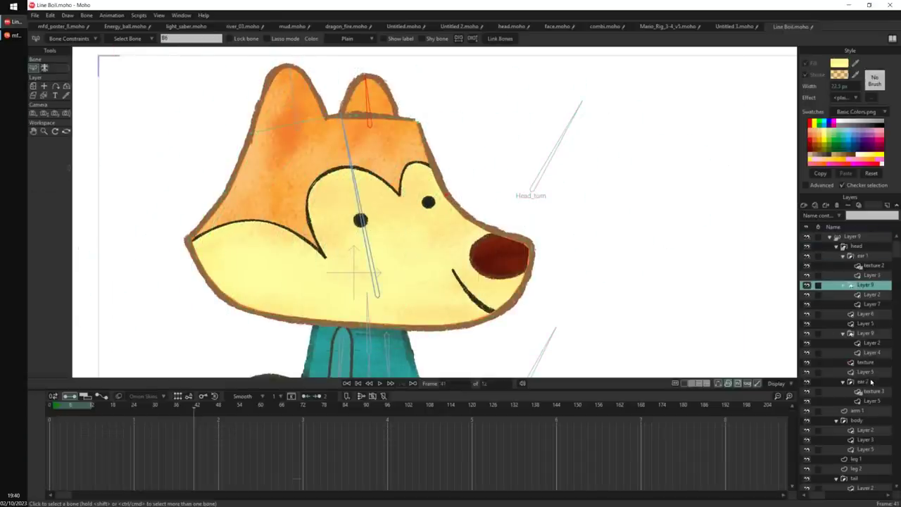
pyautogui.click(870, 373)
pyautogui.click(33, 95)
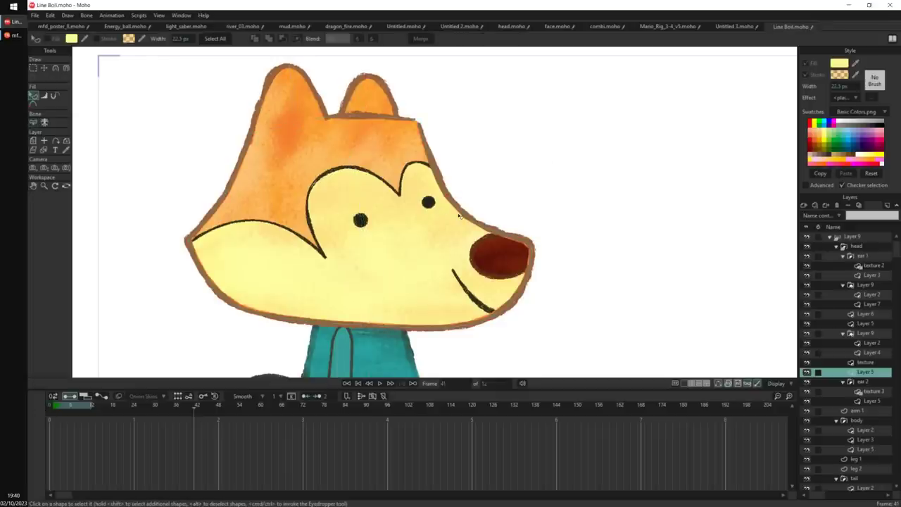
pyautogui.click(380, 176)
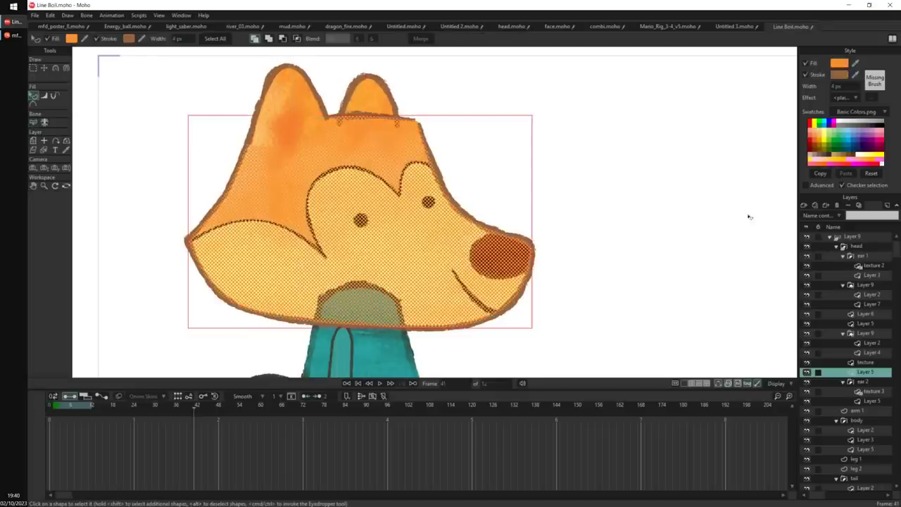
pyautogui.click(823, 184)
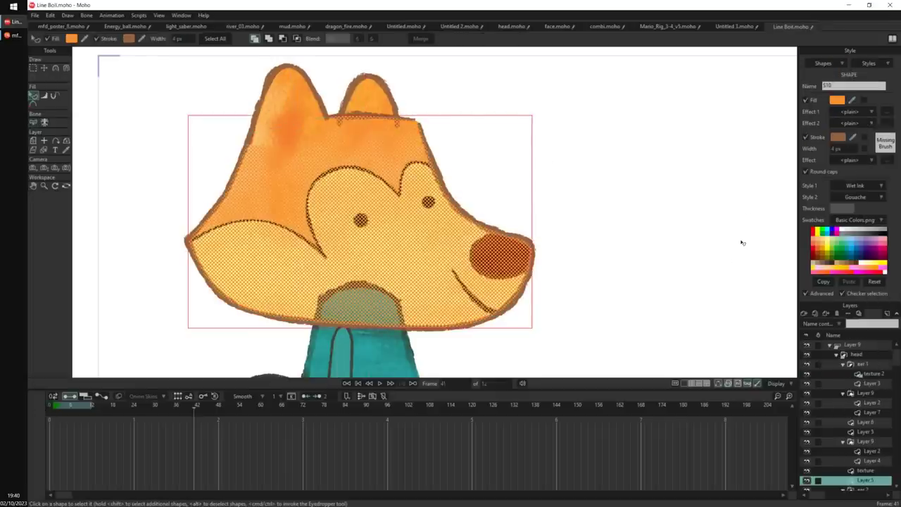
# Deselect the head shape and inspect the brush settings of the Wet Ink style without changing them.
pyautogui.click(743, 242)
pyautogui.click(871, 63)
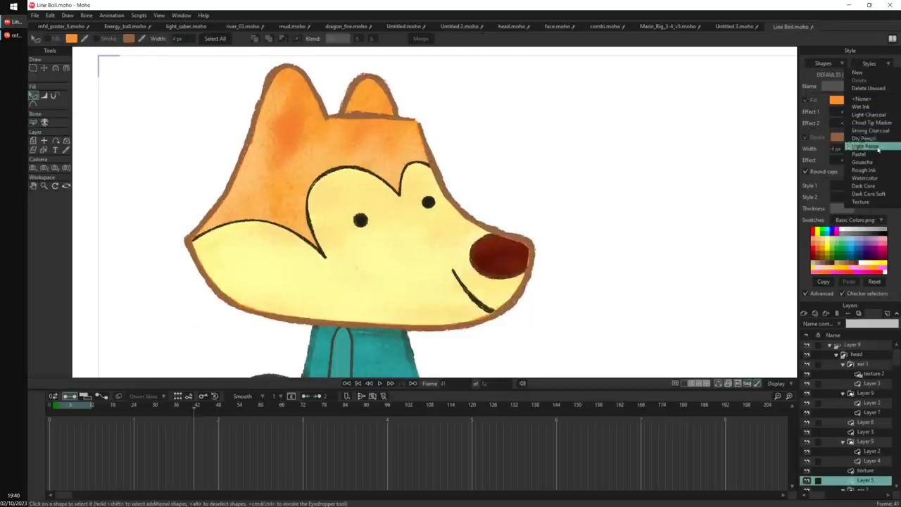
pyautogui.click(879, 107)
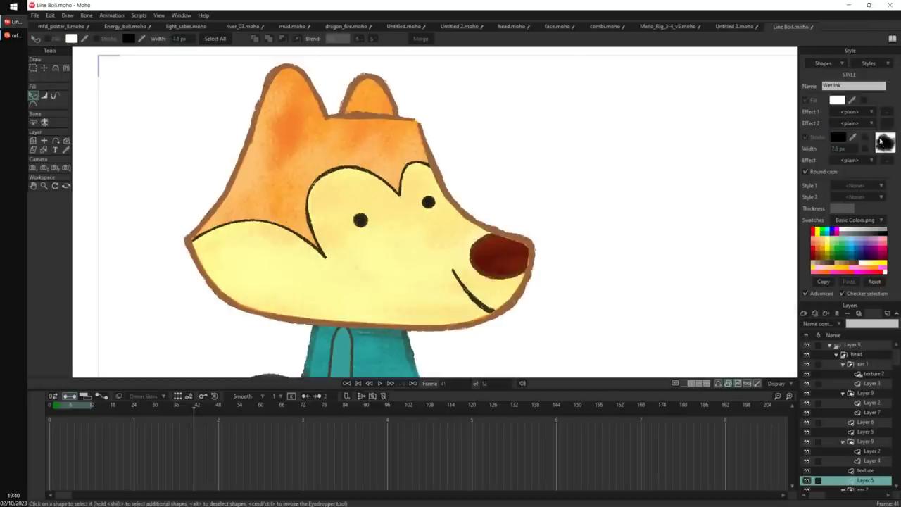
pyautogui.click(883, 140)
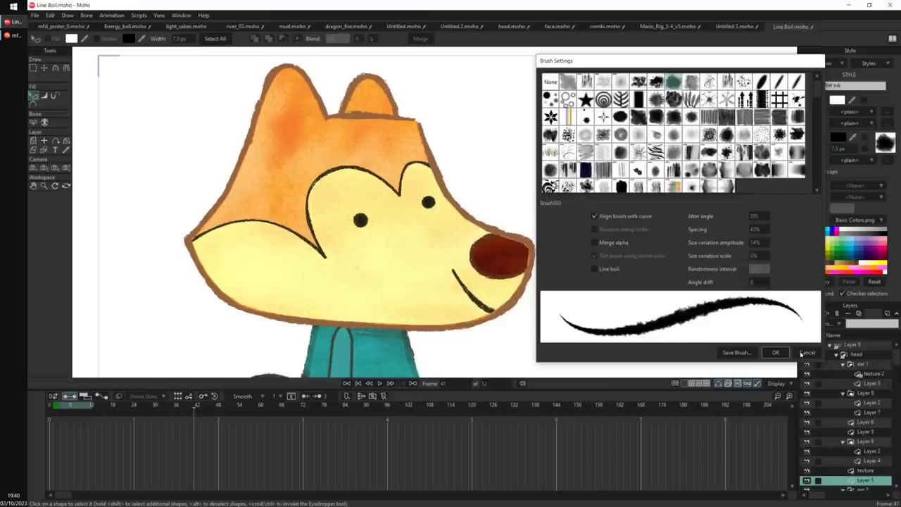
pyautogui.click(805, 353)
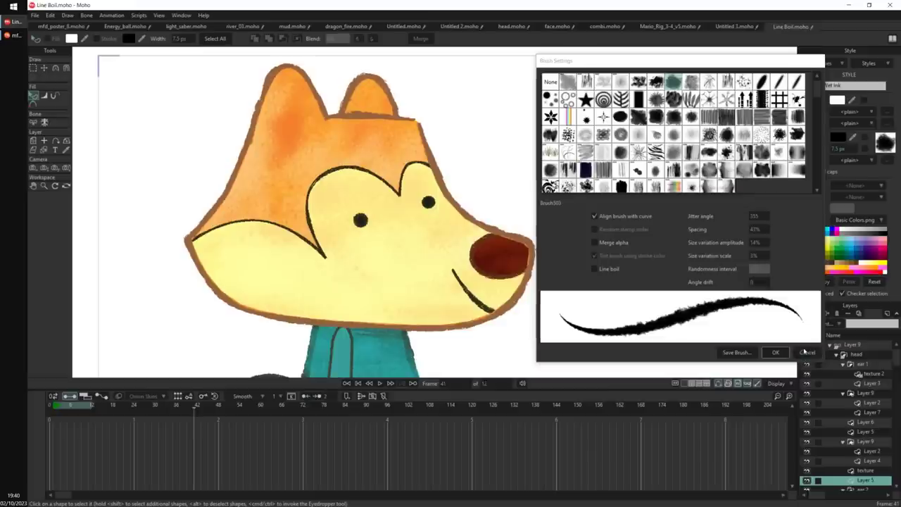
# Check the styles assigned to the head shape and inspect the brush settings of the Gouache style.
pyautogui.click(505, 312)
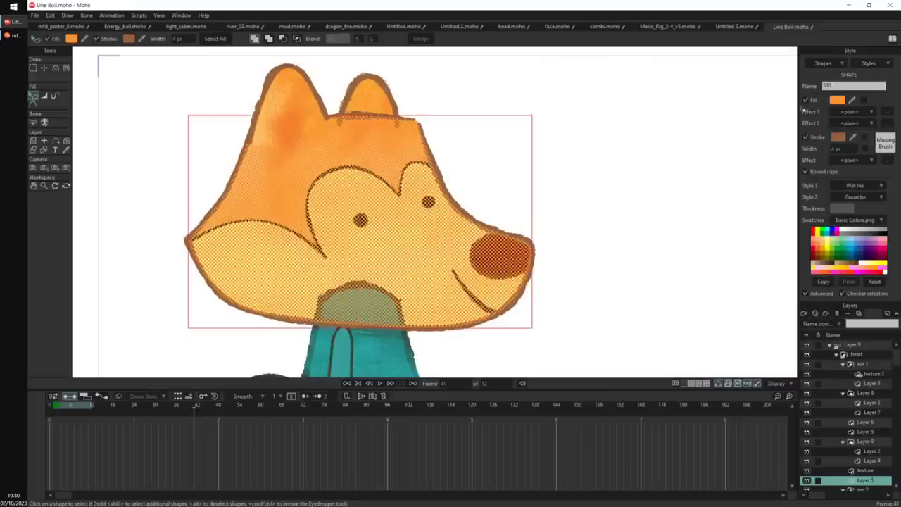
pyautogui.press('Return')
pyautogui.click(874, 64)
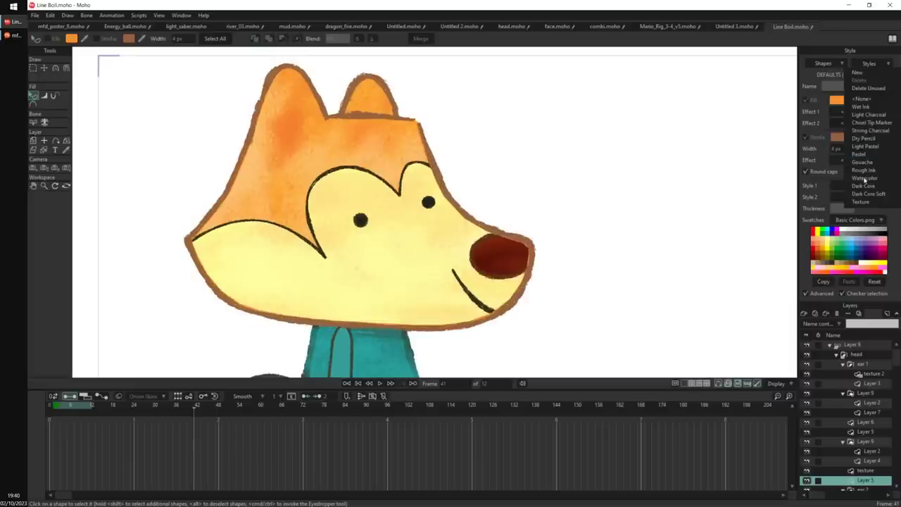
pyautogui.click(863, 162)
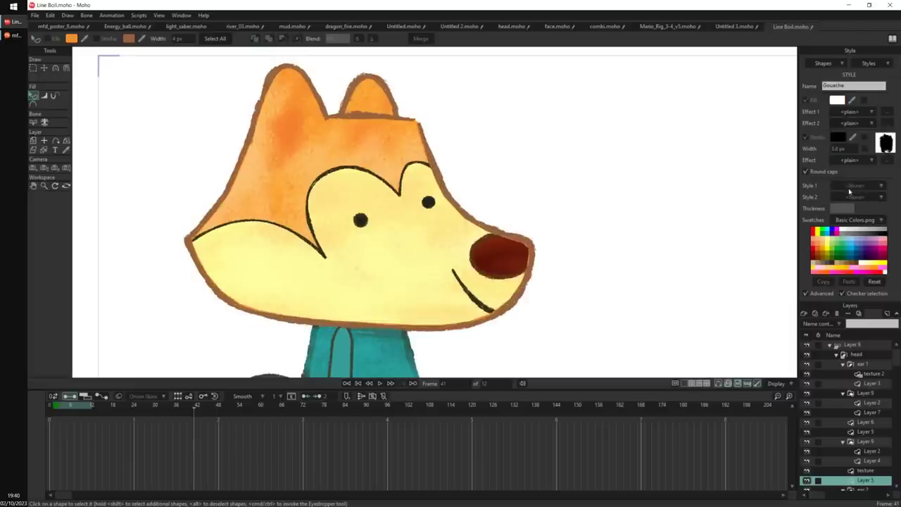
pyautogui.click(884, 143)
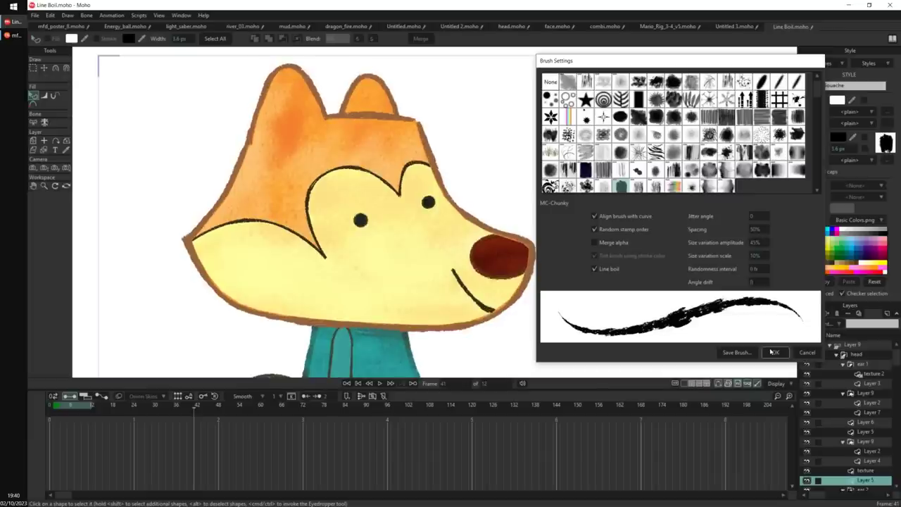
pyautogui.click(774, 352)
# Key the fox's Layer 9 bone rig at frame 26 and rotate the Head_turn bone at frame 35 to face the head the other way.
pyautogui.moveTo(58, 407); pyautogui.dragTo(134, 409)
pyautogui.click(851, 344)
pyautogui.click(141, 407)
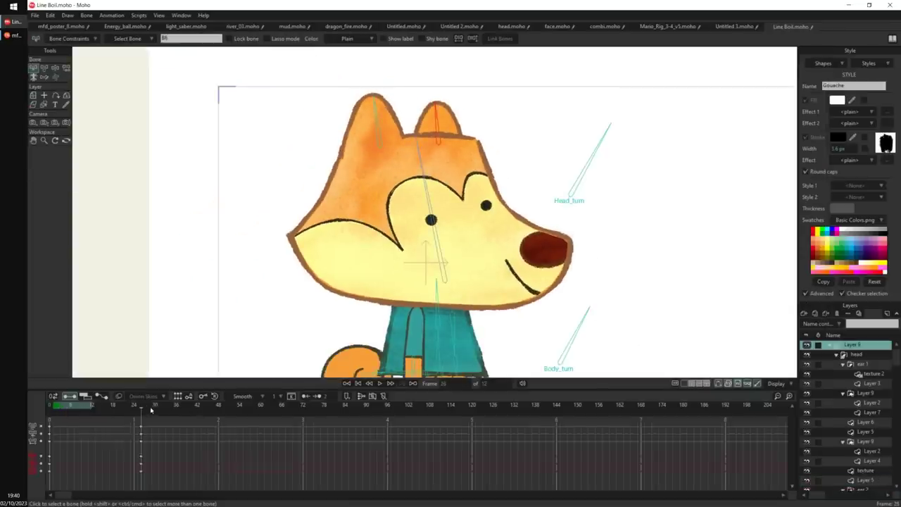
pyautogui.click(173, 407)
pyautogui.press('t')
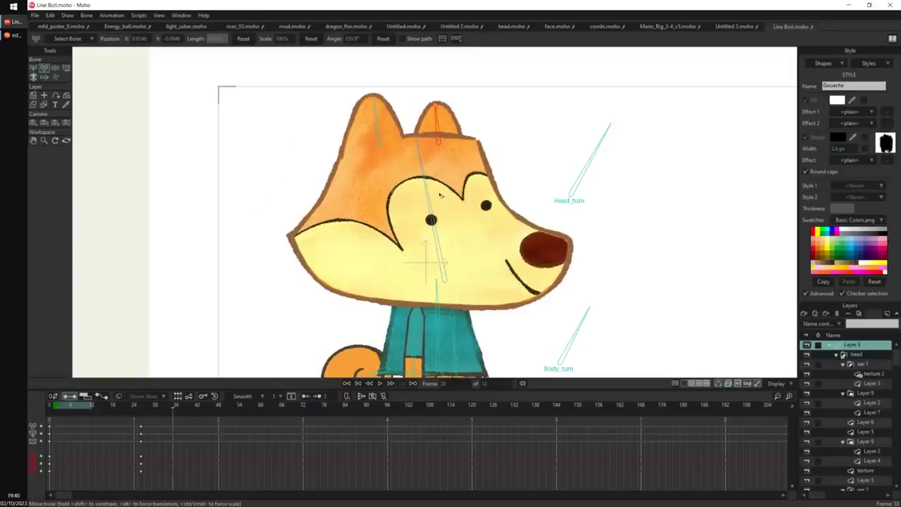
pyautogui.moveTo(608, 127); pyautogui.dragTo(548, 154)
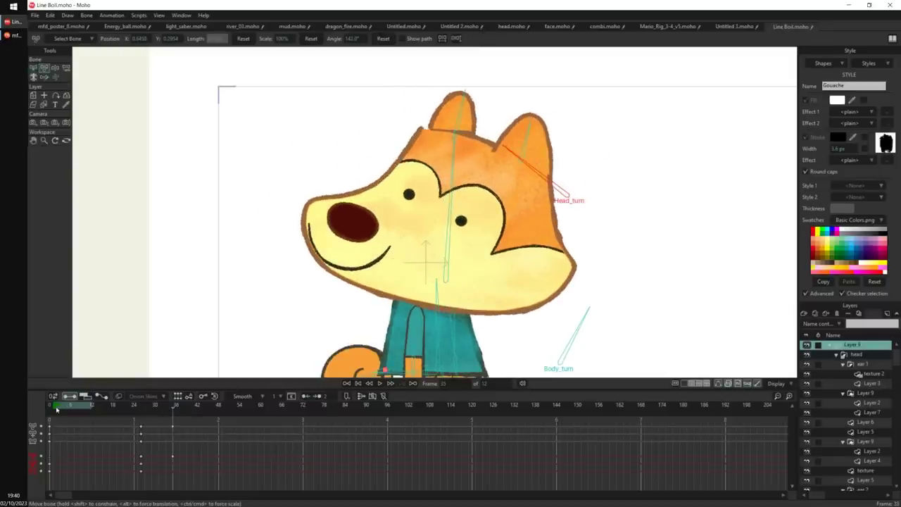
# Scrub and step through the head turn frame by frame up close to check the brushed outlines.
pyautogui.click(89, 406)
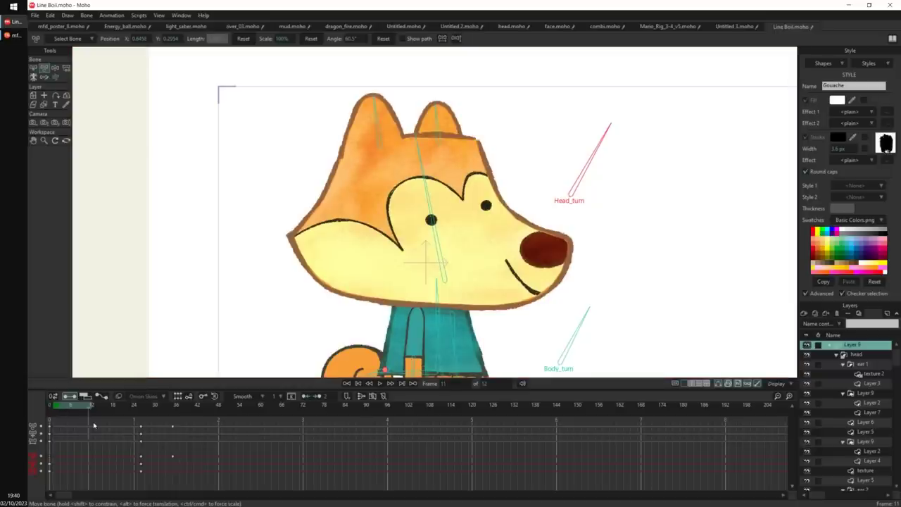
pyautogui.click(163, 436)
pyautogui.moveTo(165, 436); pyautogui.dragTo(138, 440)
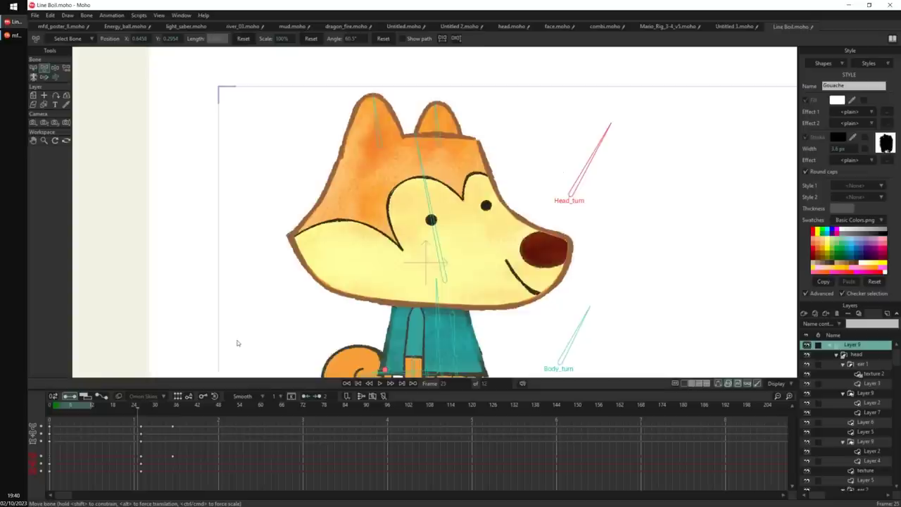
pyautogui.scroll(3, 419, 236)
pyautogui.press('Right')
pyautogui.press('Right')
pyautogui.press('Right')
pyautogui.press('Right')
pyautogui.press('Right')
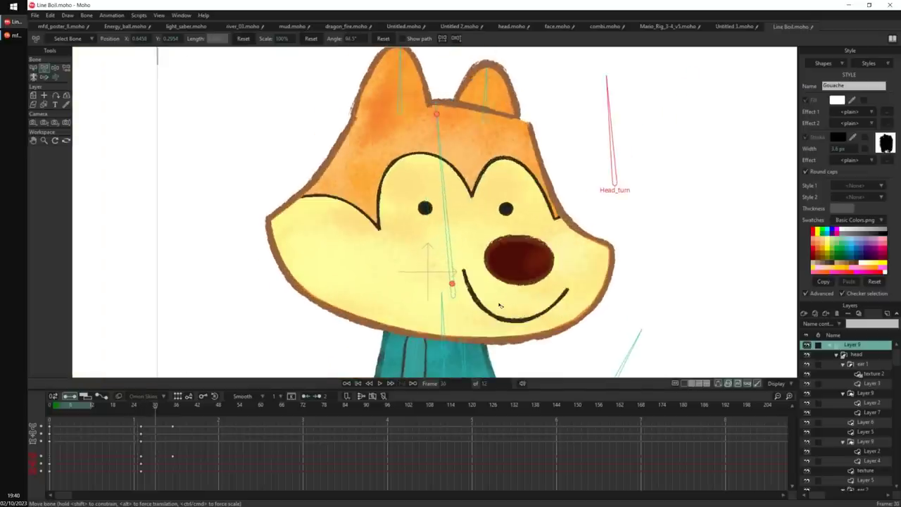
pyautogui.press('Right')
pyautogui.press('Right')
pyautogui.press('Right')
pyautogui.press('Right')
pyautogui.press('Right')
pyautogui.press('Right')
pyautogui.press('Right')
pyautogui.press('Right')
pyautogui.press('Right')
pyautogui.press('Right')
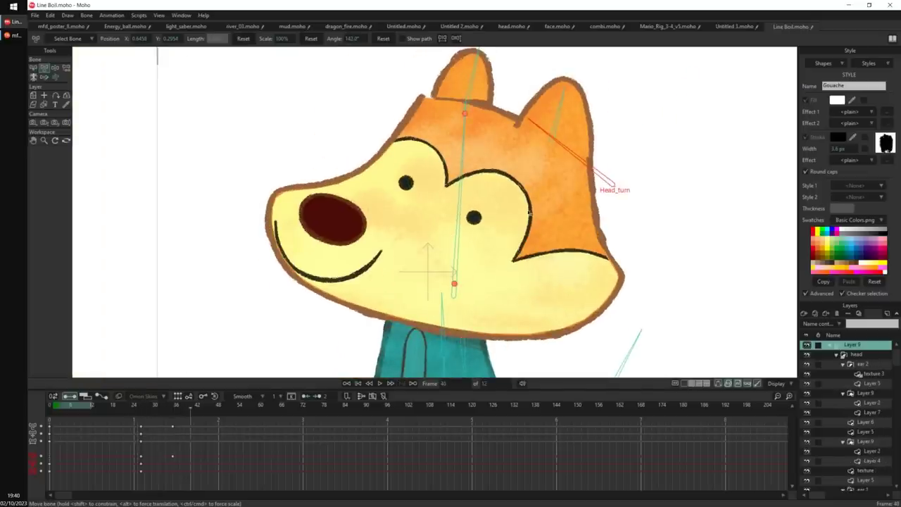
pyautogui.moveTo(135, 408); pyautogui.dragTo(176, 416)
pyautogui.scroll(3, 619, 155)
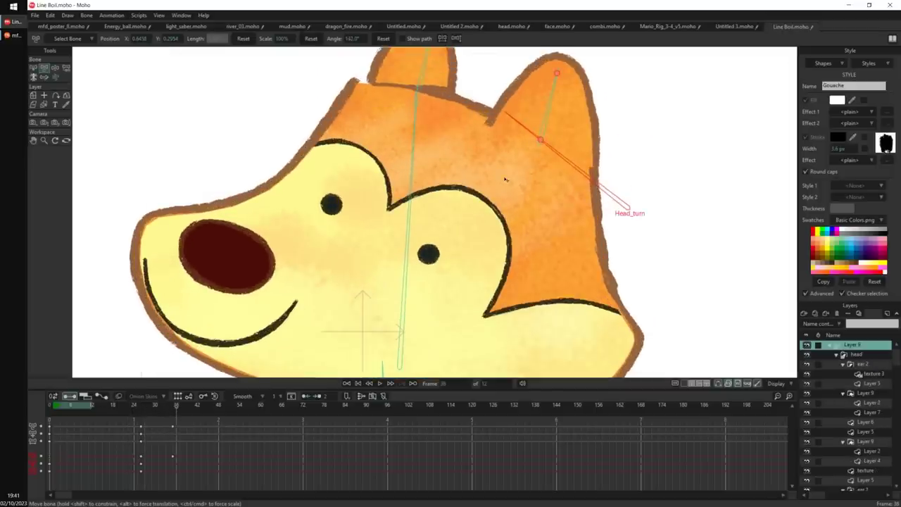
# Select the ear's texture layer and examine its freehand texture strokes over the turned head.
pyautogui.hotkey('ctrl', 'j')
pyautogui.keyDown('alt'); pyautogui.rightClick(704, 185); pyautogui.keyUp('alt')
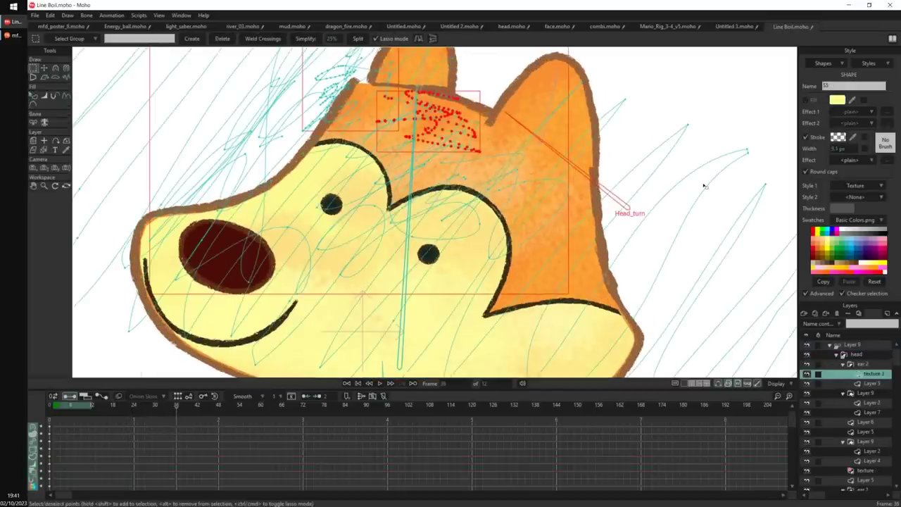
pyautogui.scroll(-3, 704, 185)
pyautogui.moveTo(707, 135)
pyautogui.mouseDown()
pyautogui.moveTo(574, 171)
pyautogui.moveTo(585, 103)
pyautogui.mouseUp()
pyautogui.click(629, 203)
pyautogui.moveTo(338, 250); pyautogui.dragTo(356, 252)
# Examine the ear's freehand texture strokes up close and scrub the first frames to check the texture boil on the head.
pyautogui.click(51, 408)
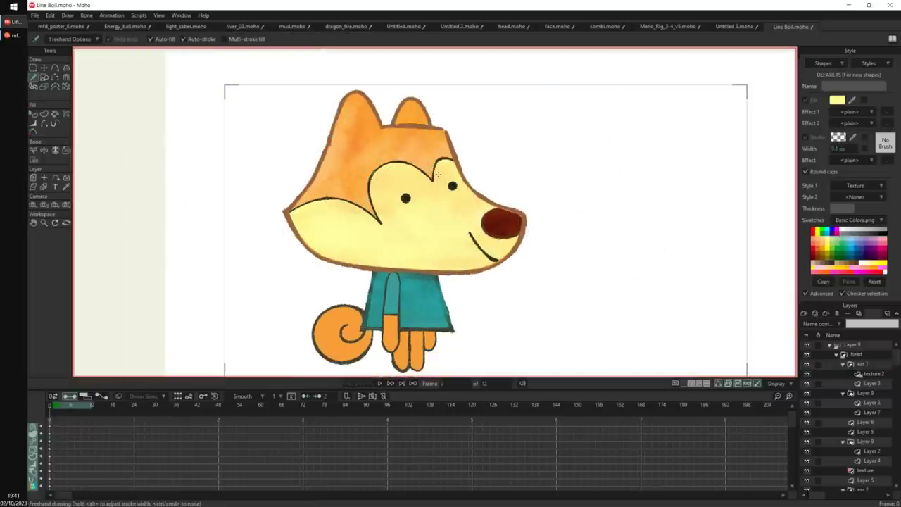
pyautogui.press('g')
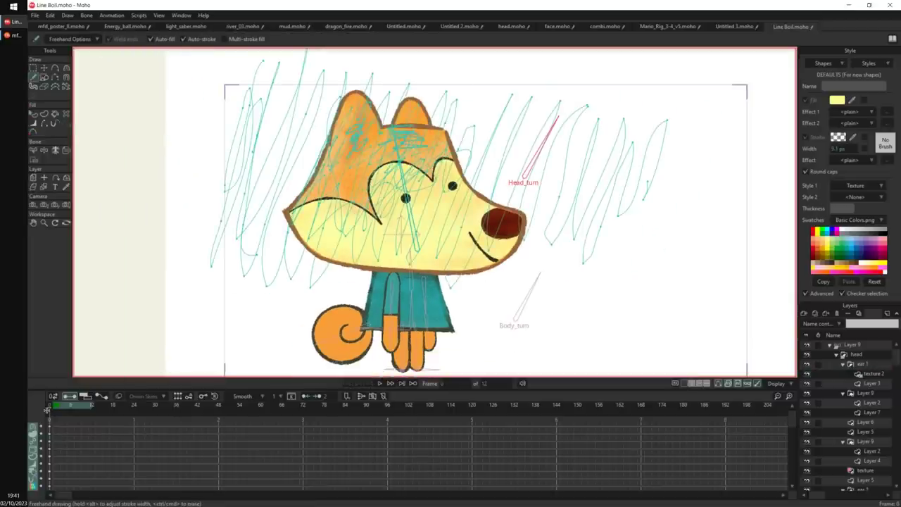
pyautogui.click(54, 412)
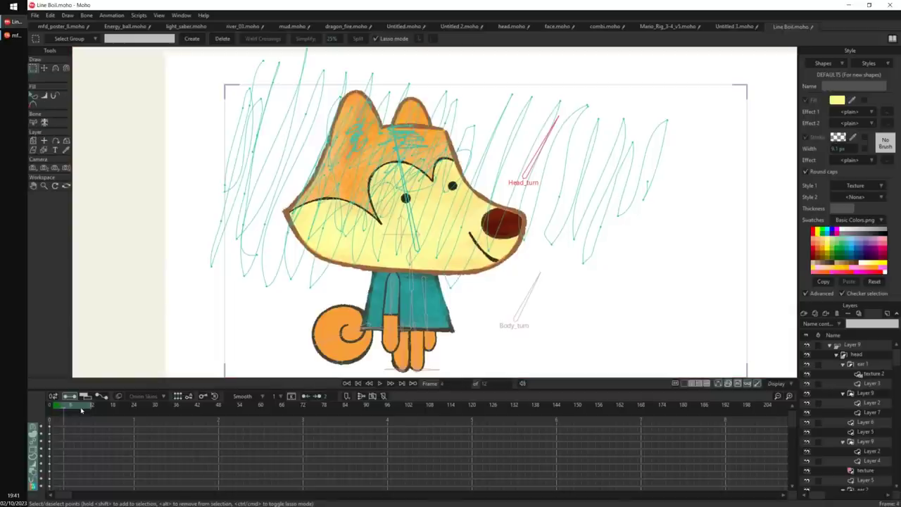
pyautogui.scroll(5, 399, 227)
pyautogui.moveTo(398, 228); pyautogui.dragTo(398, 296)
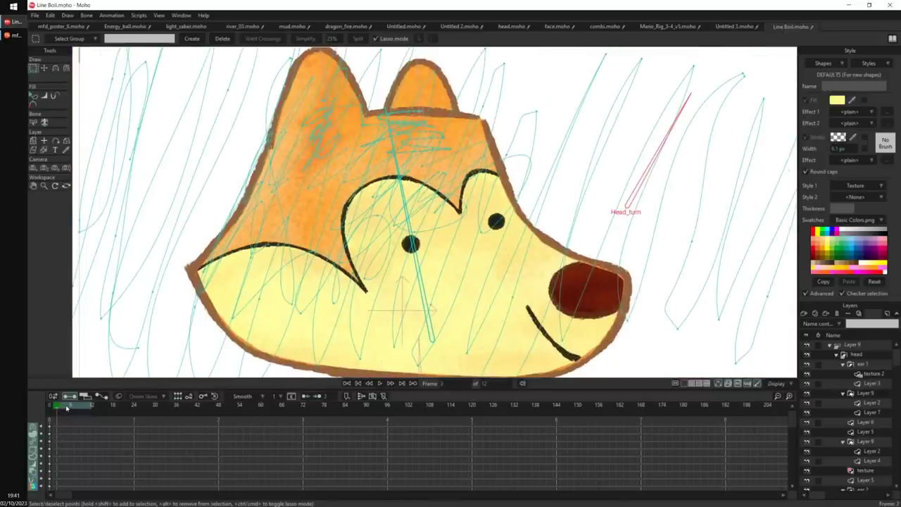
pyautogui.press('q')
pyautogui.moveTo(81, 399); pyautogui.dragTo(68, 402)
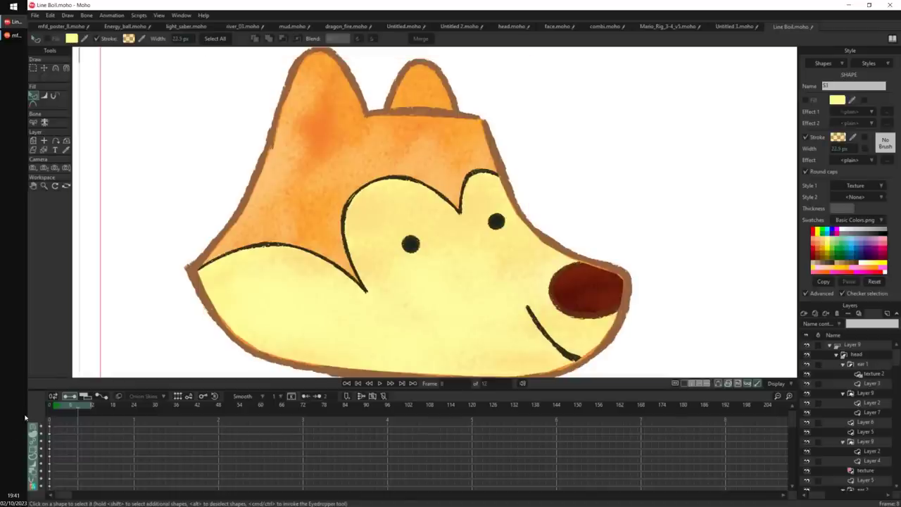
# Open the Texture style and inspect its brush and line boil settings.
pyautogui.click(869, 64)
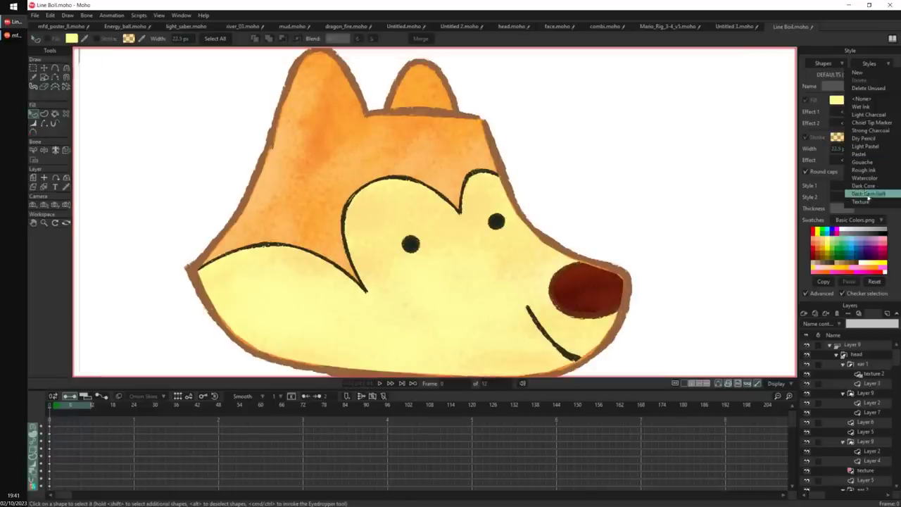
pyautogui.click(865, 202)
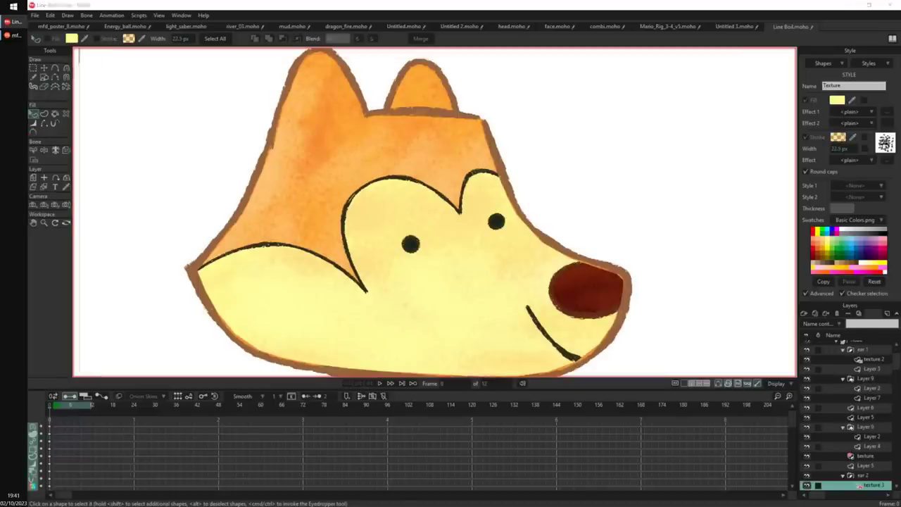
pyautogui.click(886, 143)
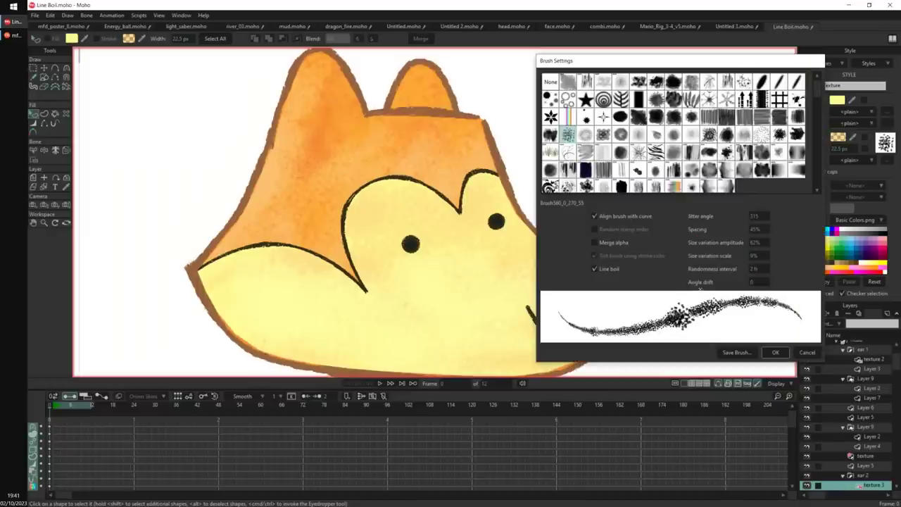
pyautogui.scroll(-2, 756, 269)
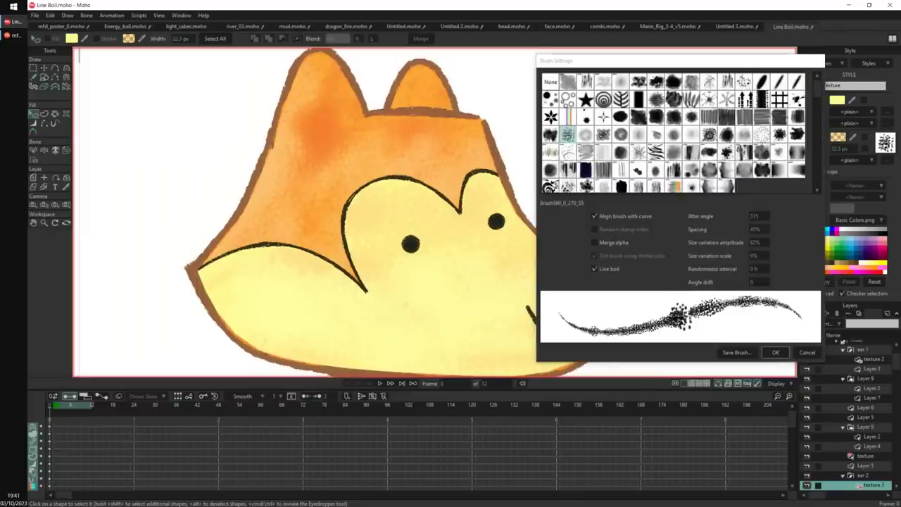
pyautogui.click(776, 353)
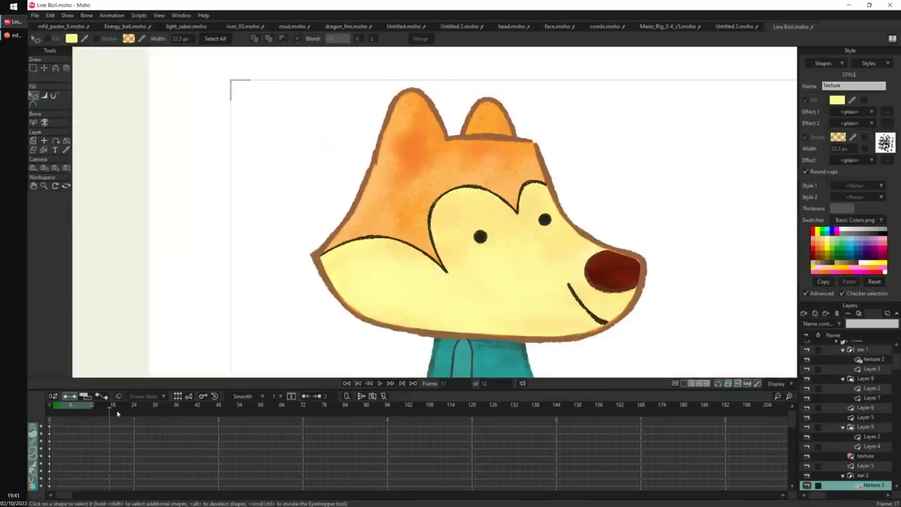
# Hide the advanced style options, select the fox's Layer 9 bone rig and scrub through the head turn.
pyautogui.moveTo(117, 413); pyautogui.dragTo(168, 424)
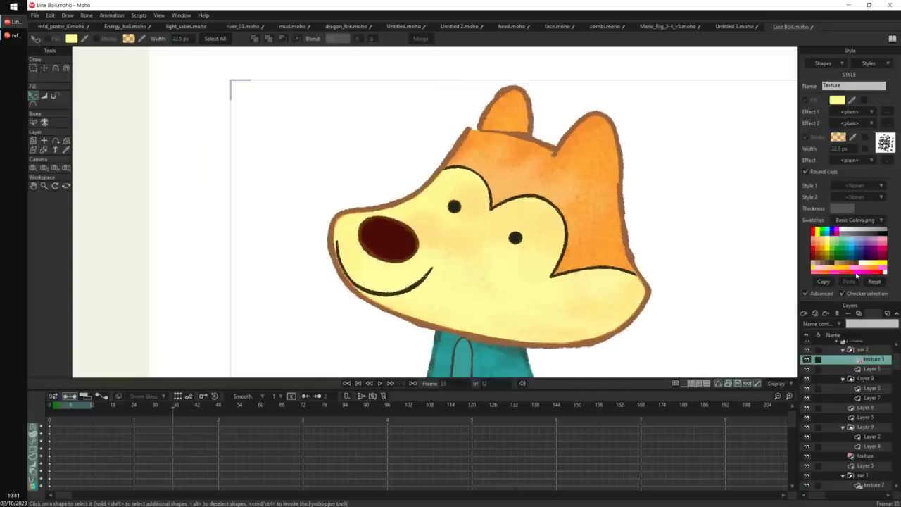
pyautogui.scroll(-3, 857, 275)
pyautogui.scroll(1, 898, 248)
pyautogui.click(851, 237)
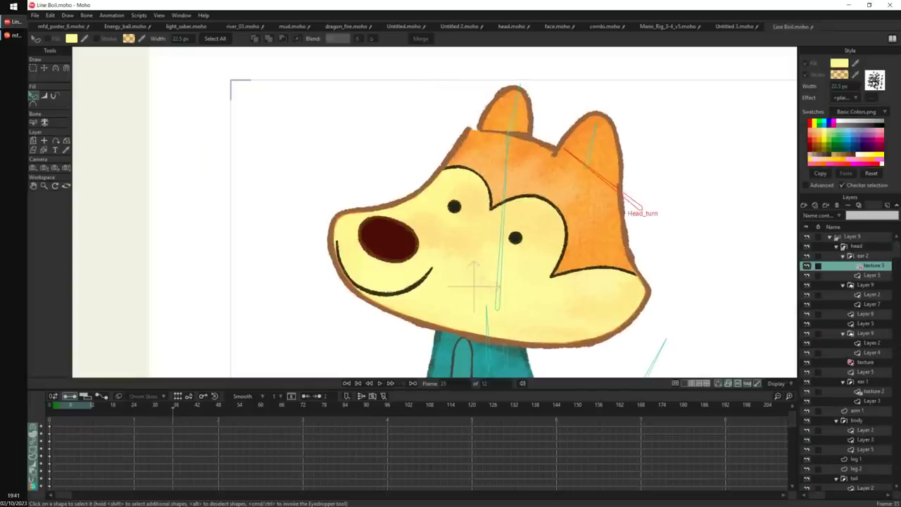
pyautogui.scroll(-3, 455, 235)
pyautogui.moveTo(140, 408); pyautogui.dragTo(168, 413)
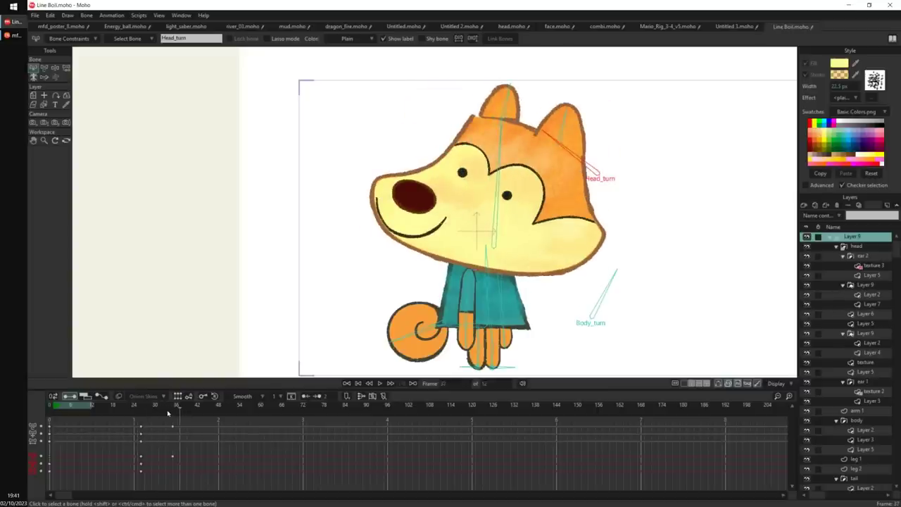
pyautogui.moveTo(60, 410); pyautogui.dragTo(218, 413)
pyautogui.moveTo(314, 267); pyautogui.dragTo(260, 247)
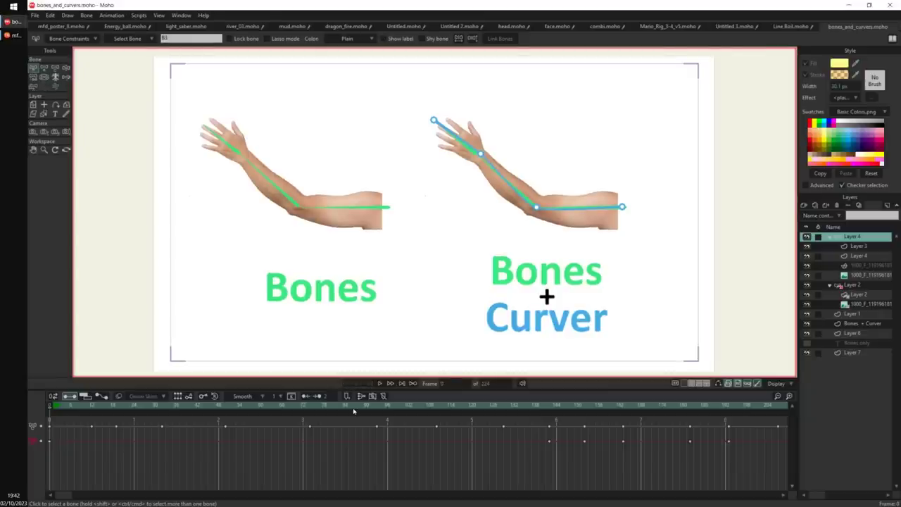
# Hide the bone and curver guide drawings (Layer 3, Layer 4 and Layer 2) over both arms in bones_and_curvers.moho.
pyautogui.moveTo(51, 410)
pyautogui.mouseDown()
pyautogui.moveTo(66, 409)
pyautogui.moveTo(53, 427)
pyautogui.mouseUp()
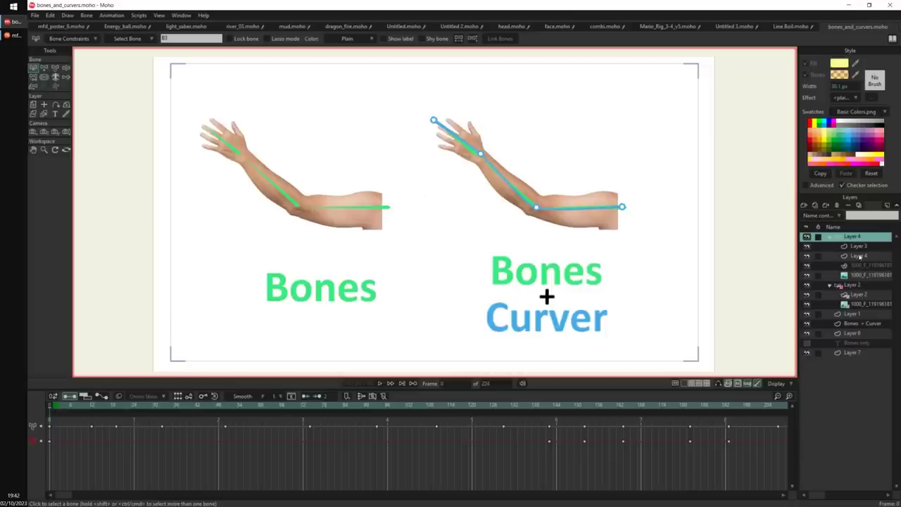
pyautogui.moveTo(807, 247); pyautogui.dragTo(807, 256)
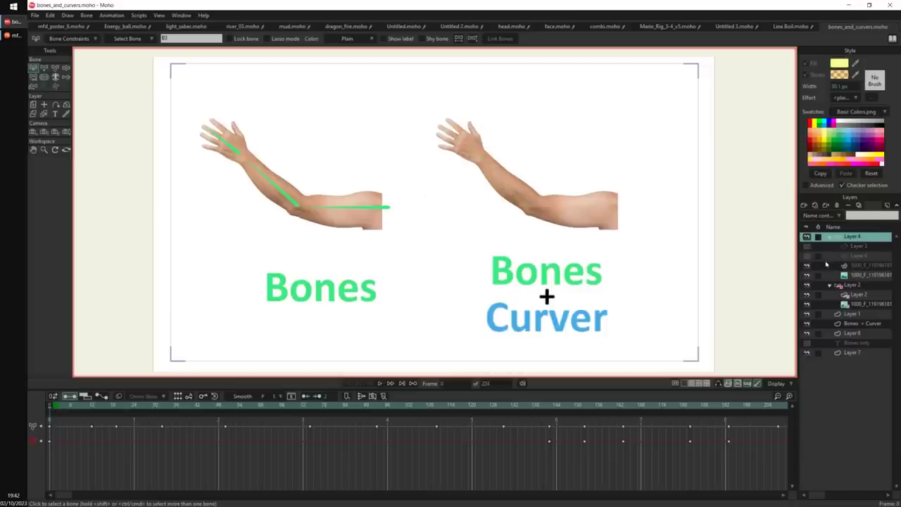
pyautogui.click(808, 305)
pyautogui.click(807, 305)
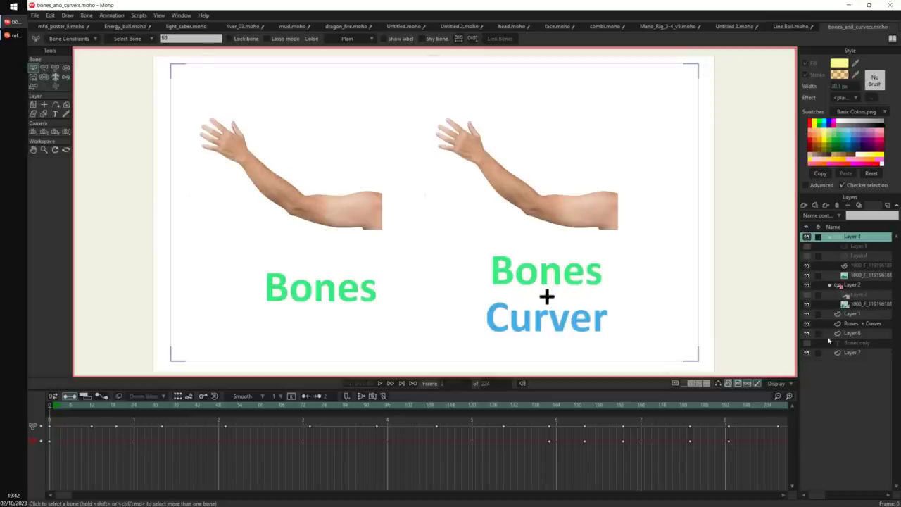
# Select the Bones arm's rig, Layer 2, and bend its forearm and hand upward with Manipulate Bones at frame 2.
pyautogui.click(847, 285)
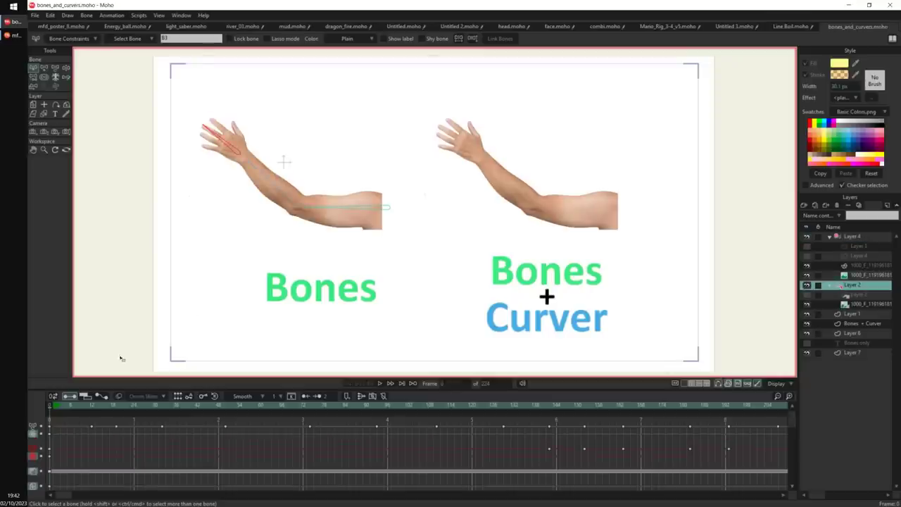
pyautogui.click(57, 410)
pyautogui.moveTo(441, 151); pyautogui.dragTo(462, 220)
pyautogui.scroll(3, 462, 221)
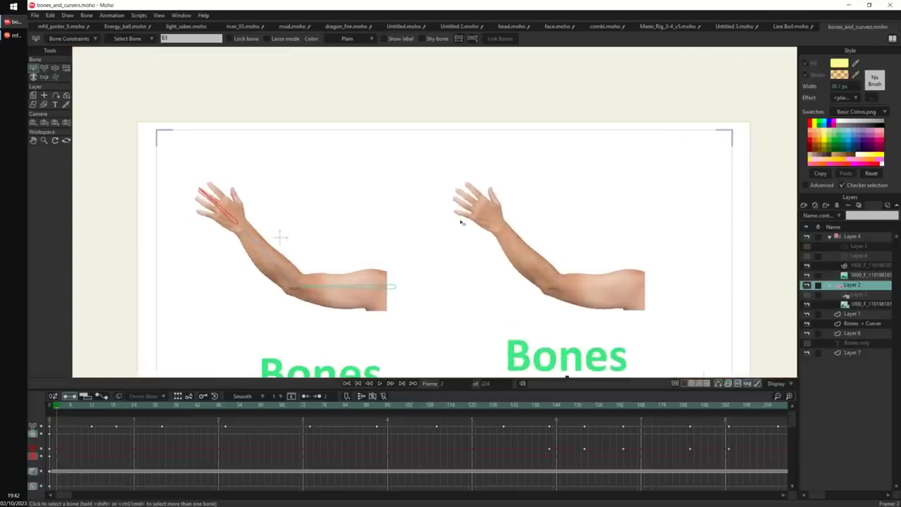
pyautogui.press('z')
pyautogui.moveTo(281, 208); pyautogui.dragTo(369, 262)
pyautogui.scroll(2, 328, 290)
pyautogui.moveTo(369, 197); pyautogui.dragTo(403, 75)
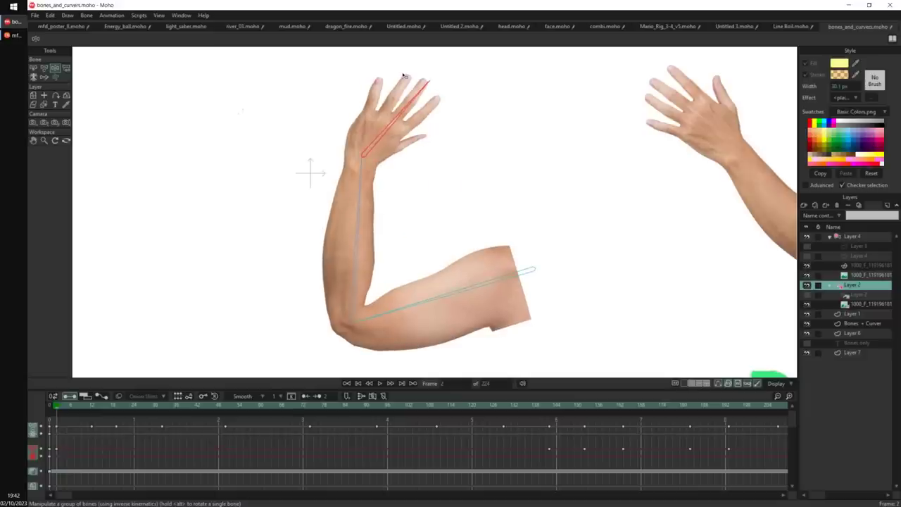
# Delete the Bones arm's pose keys at frame 2 and return to frame 0.
pyautogui.moveTo(63, 419); pyautogui.dragTo(52, 455)
pyautogui.press('Delete')
pyautogui.moveTo(57, 409); pyautogui.dragTo(20, 418)
# Select the curver layer of the Bones + Curver arm and try moving its points and adjusting their curvature near the timeline start.
pyautogui.moveTo(755, 245); pyautogui.dragTo(364, 253)
pyautogui.click(861, 266)
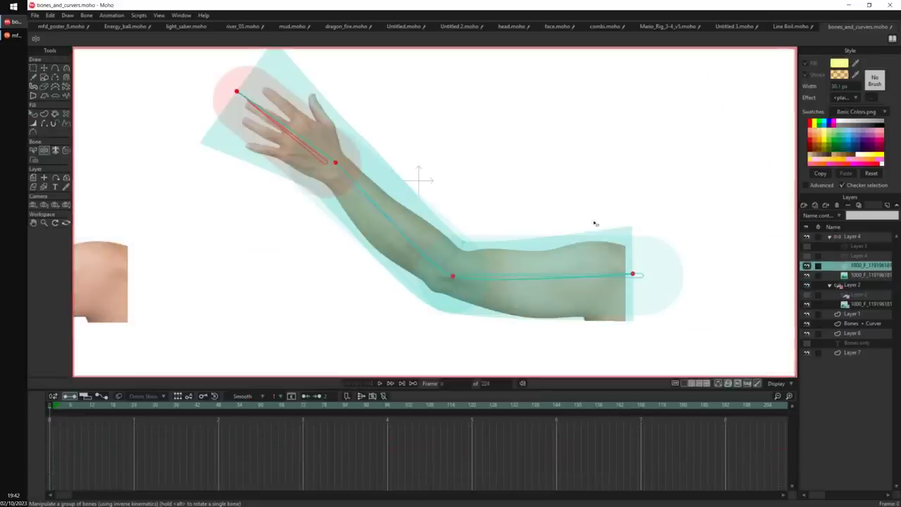
pyautogui.click(57, 410)
pyautogui.press('g')
pyautogui.press('Return')
pyautogui.press('t')
pyautogui.moveTo(461, 272); pyautogui.dragTo(335, 306)
pyautogui.press('c')
pyautogui.moveTo(414, 332); pyautogui.dragTo(446, 318)
# Delete the curver's point keys and return to frame 0.
pyautogui.moveTo(69, 420); pyautogui.dragTo(55, 460)
pyautogui.press('Delete')
pyautogui.click(44, 408)
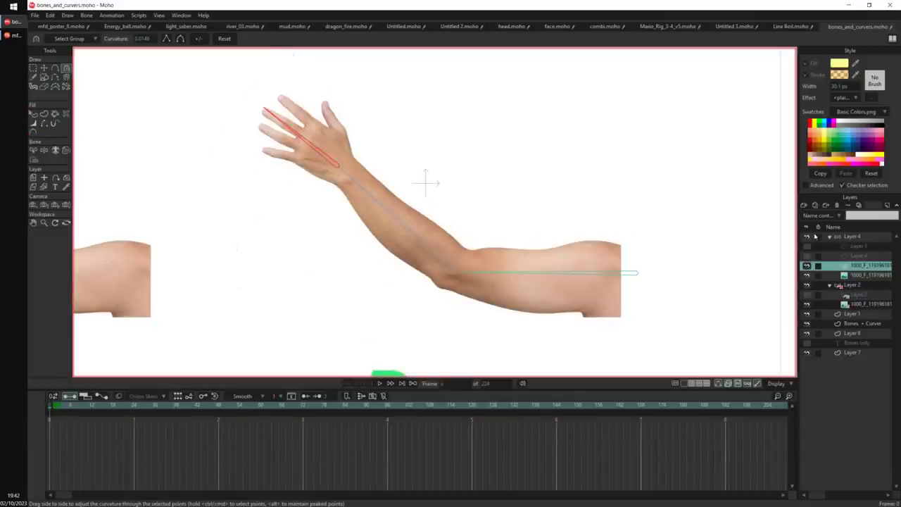
# Select the Bones + Curver rig, Layer 4, bend its forearm upright with Manipulate Bones at frame 3, and return to frame 0.
pyautogui.click(853, 237)
pyautogui.moveTo(405, 197); pyautogui.dragTo(461, 79)
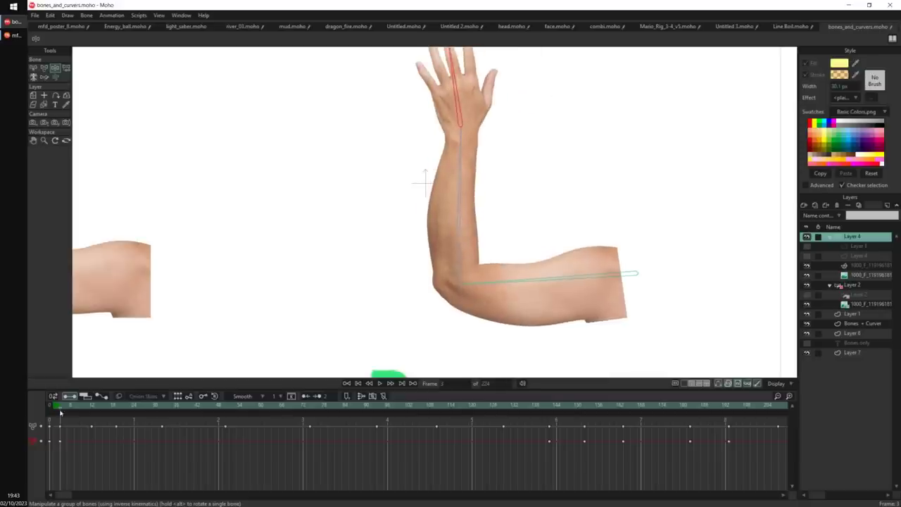
pyautogui.moveTo(56, 409); pyautogui.dragTo(47, 409)
# Copy the arm image layer from the Bones + Curver rig and paste it into a new document.
pyautogui.click(854, 276)
pyautogui.click(49, 16)
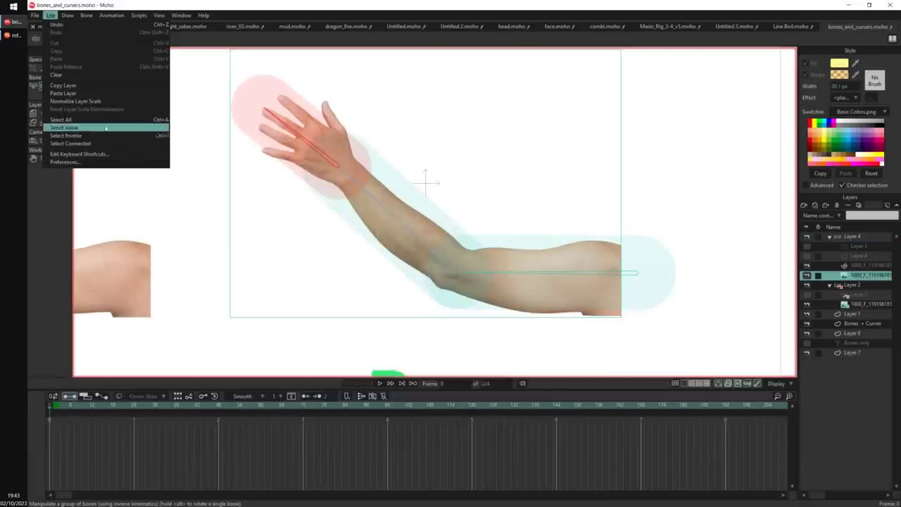
pyautogui.click(83, 86)
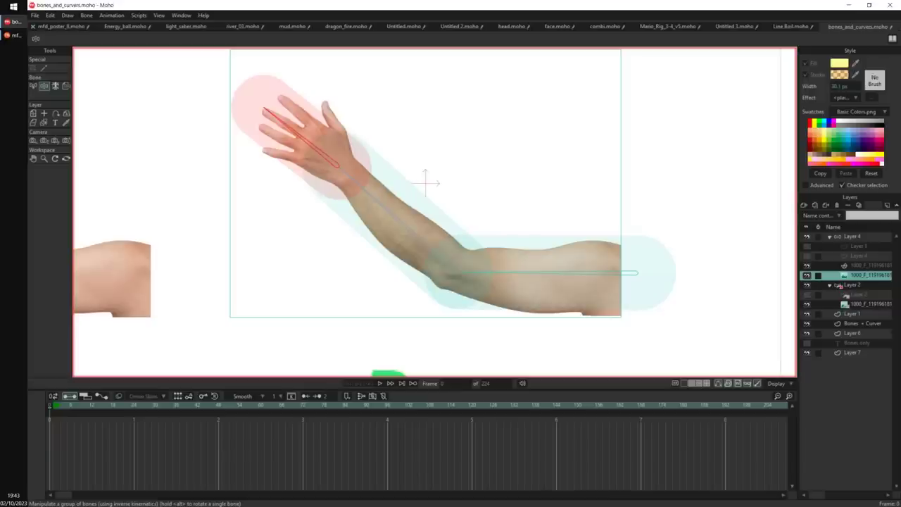
pyautogui.hotkey('ctrl', 'n')
pyautogui.click(50, 15)
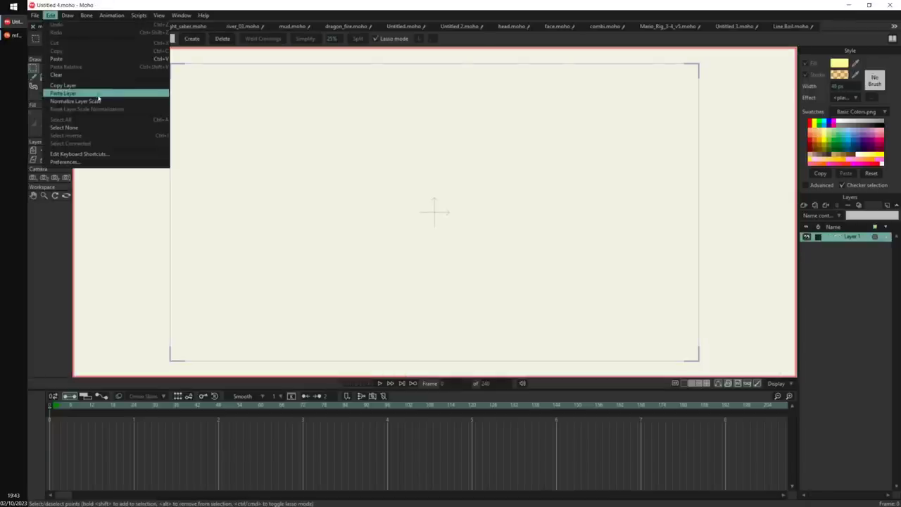
pyautogui.click(92, 94)
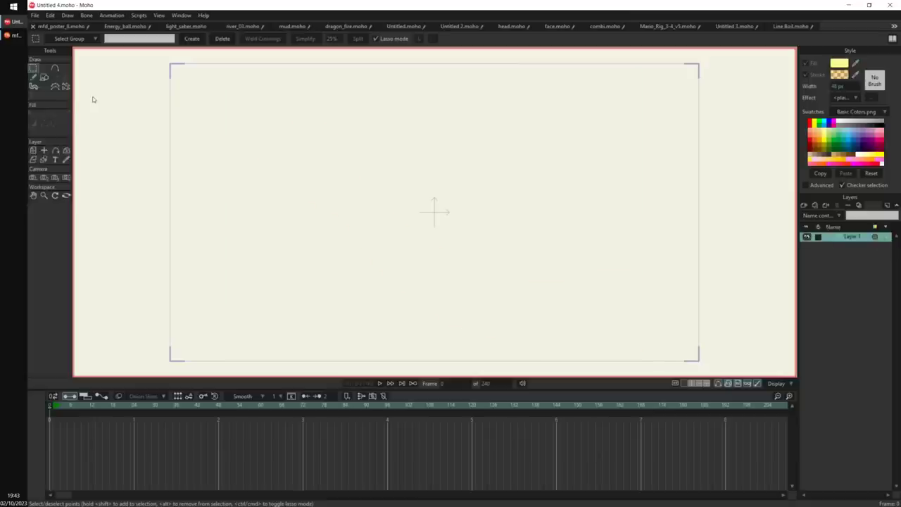
# Create a compressible curver layer for the arm image and place its end points beyond the fingertips and the shoulder.
pyautogui.click(71, 15)
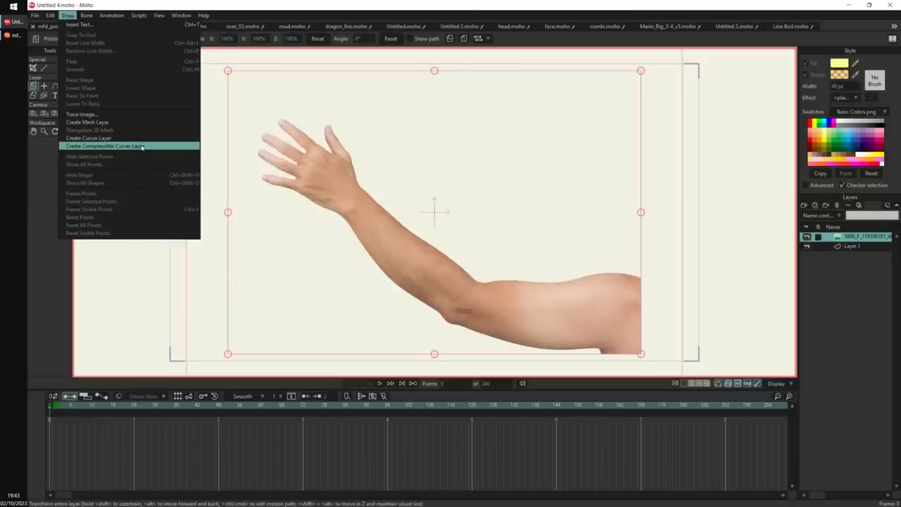
pyautogui.click(140, 147)
pyautogui.press('t')
pyautogui.moveTo(228, 212); pyautogui.dragTo(246, 130)
pyautogui.moveTo(642, 213); pyautogui.dragTo(664, 322)
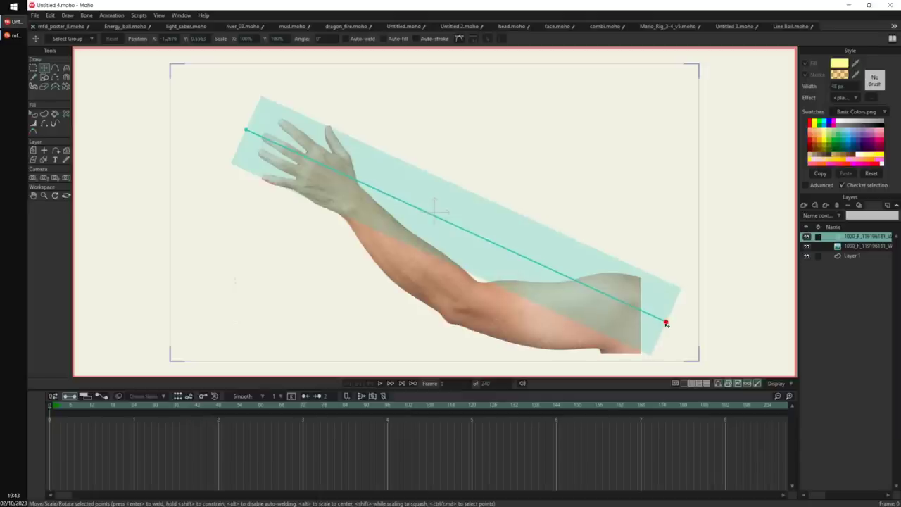
# Add curver points at the elbow and the wrist so the curve follows the arm.
pyautogui.press('a')
pyautogui.moveTo(475, 235); pyautogui.dragTo(469, 301)
pyautogui.click(349, 203)
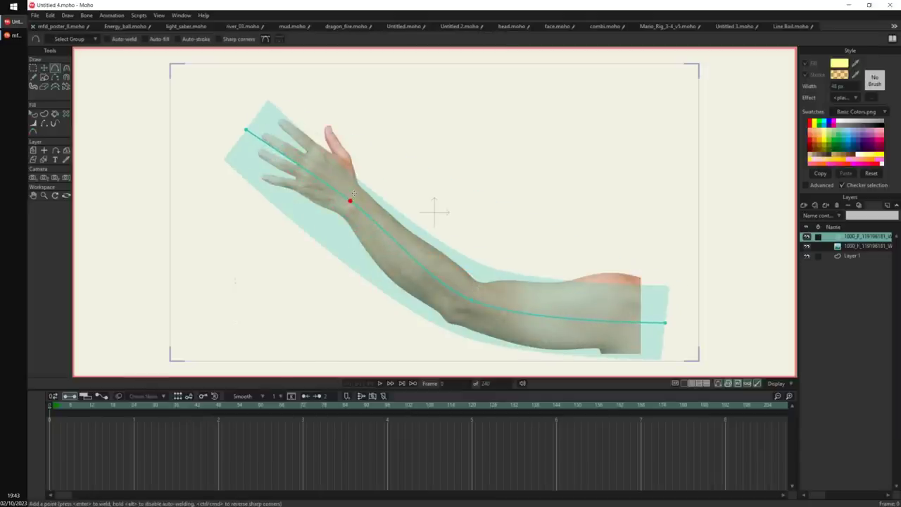
# Widen the curver to cover the whole arm, sharpen its curvature at the joints and raise the shoulder end point slightly.
pyautogui.press('w')
pyautogui.moveTo(350, 202); pyautogui.dragTo(359, 198)
pyautogui.moveTo(472, 301); pyautogui.dragTo(476, 303)
pyautogui.moveTo(663, 324); pyautogui.dragTo(671, 326)
pyautogui.press('c')
pyautogui.moveTo(454, 317); pyautogui.dragTo(316, 355)
pyautogui.moveTo(398, 321); pyautogui.dragTo(543, 323)
pyautogui.press('t')
pyautogui.moveTo(667, 324); pyautogui.dragTo(666, 317)
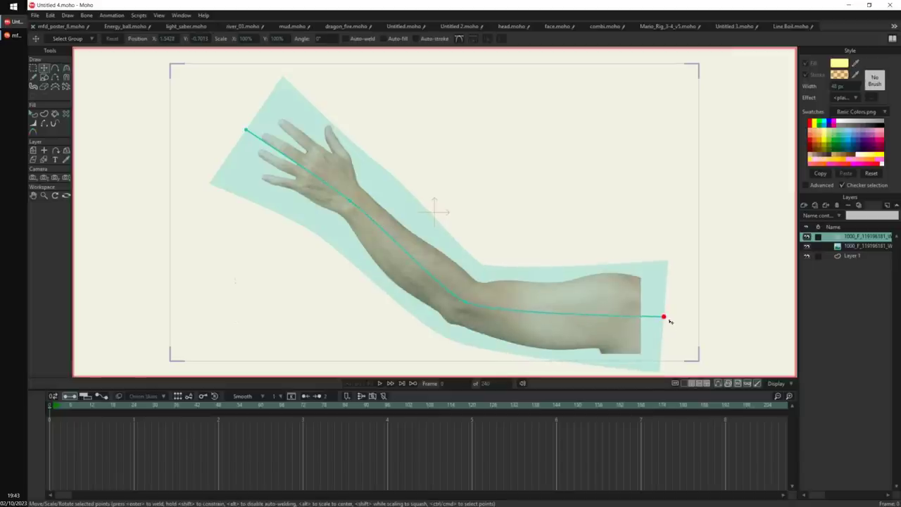
# Add a bone layer, place the curver and arm image layers inside it, and select the bone layer.
pyautogui.click(809, 215)
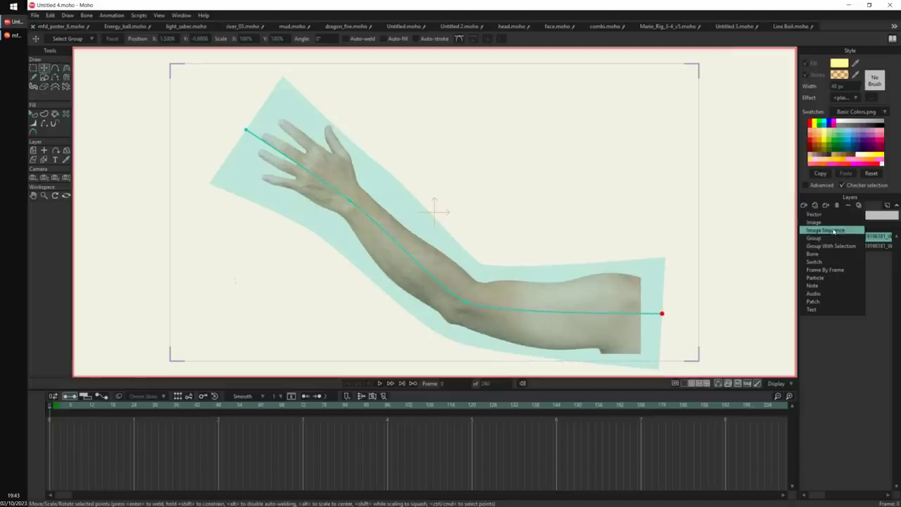
pyautogui.click(824, 253)
pyautogui.click(874, 245)
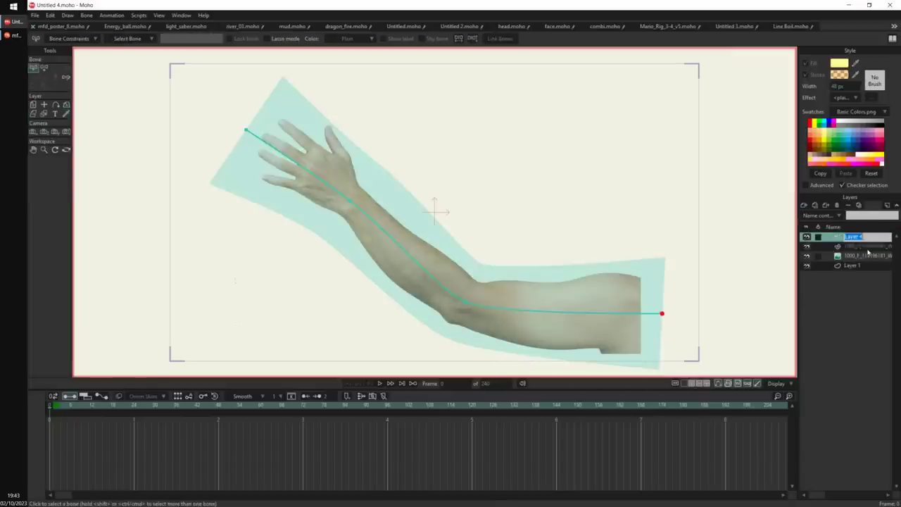
pyautogui.click(869, 247)
pyautogui.keyDown('shift'); pyautogui.click(873, 255); pyautogui.keyUp('shift')
pyautogui.moveTo(871, 250); pyautogui.dragTo(860, 241)
pyautogui.click(855, 237)
# Draw a three-bone chain along the arm from shoulder to fingers and pose it with Manipulate Bones away from frame 0.
pyautogui.press('a')
pyautogui.moveTo(655, 320)
pyautogui.mouseDown()
pyautogui.moveTo(462, 302)
pyautogui.moveTo(274, 121)
pyautogui.mouseUp()
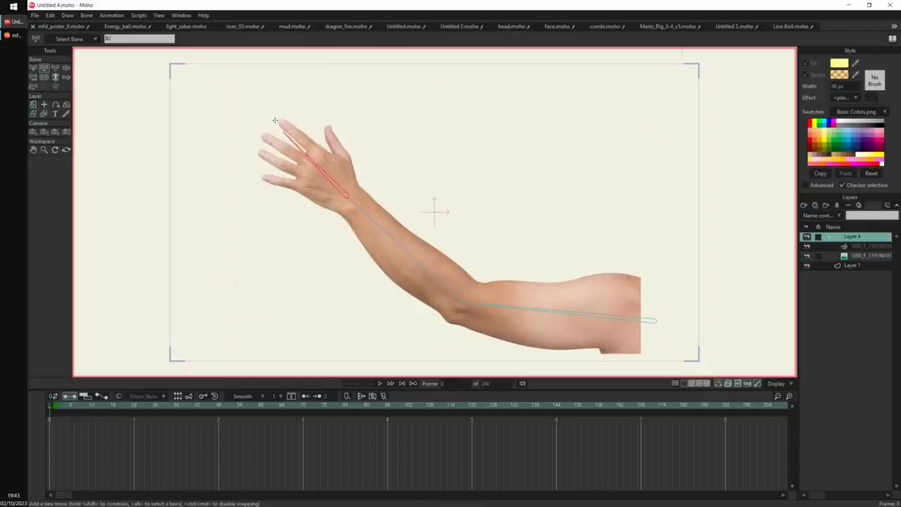
pyautogui.click(107, 407)
pyautogui.press('z')
pyautogui.moveTo(369, 227); pyautogui.dragTo(617, 176)
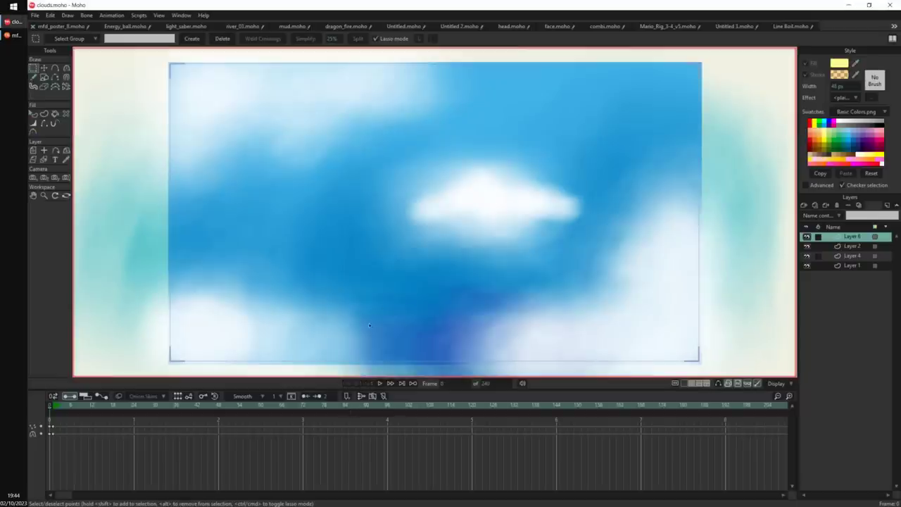
# Select Layer 2 in clouds.moho, switch to the Select Shape tool, and play and scrub through the cloud animation.
pyautogui.click(53, 408)
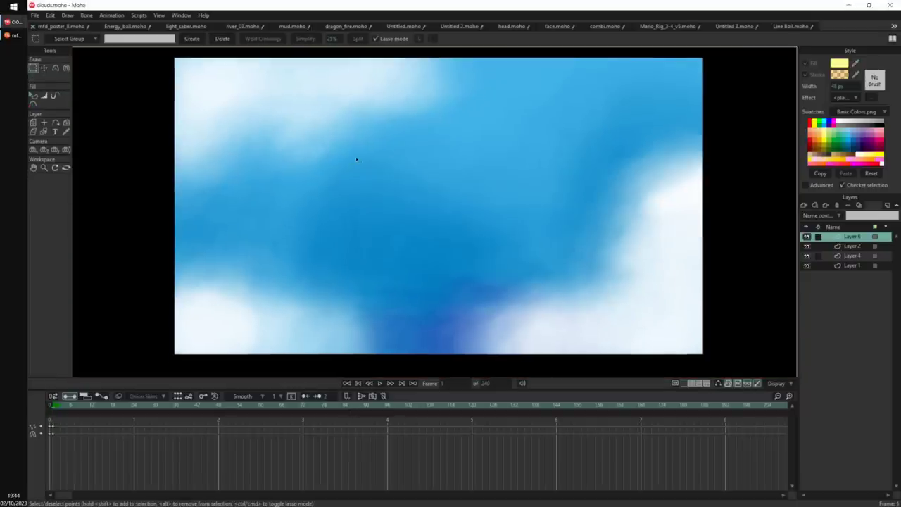
pyautogui.click(849, 247)
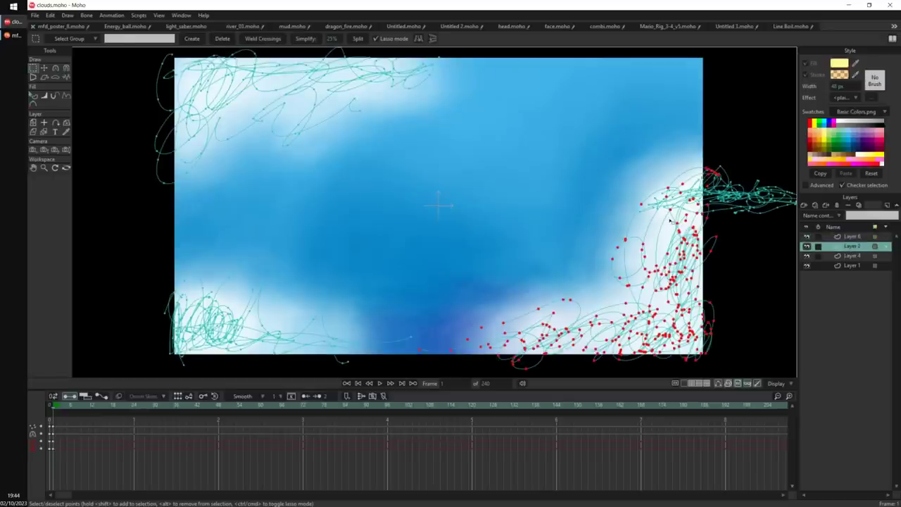
pyautogui.press('q')
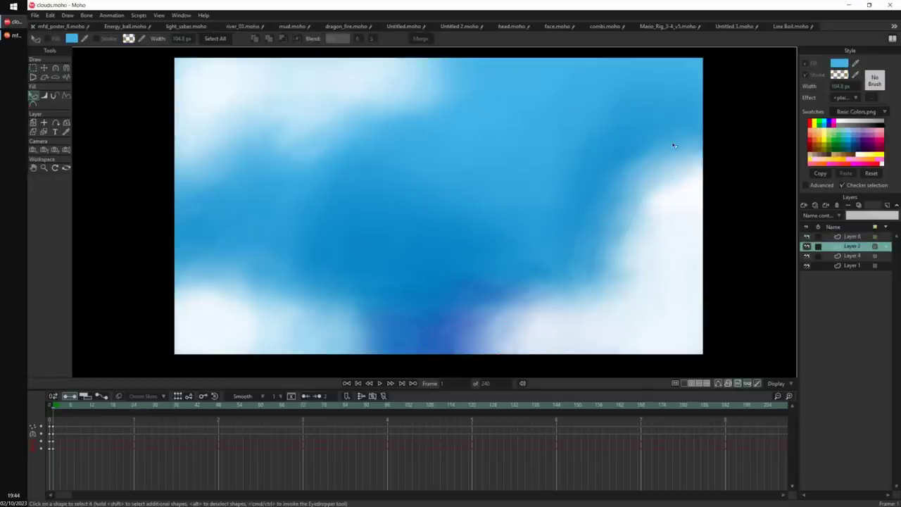
pyautogui.press('space')
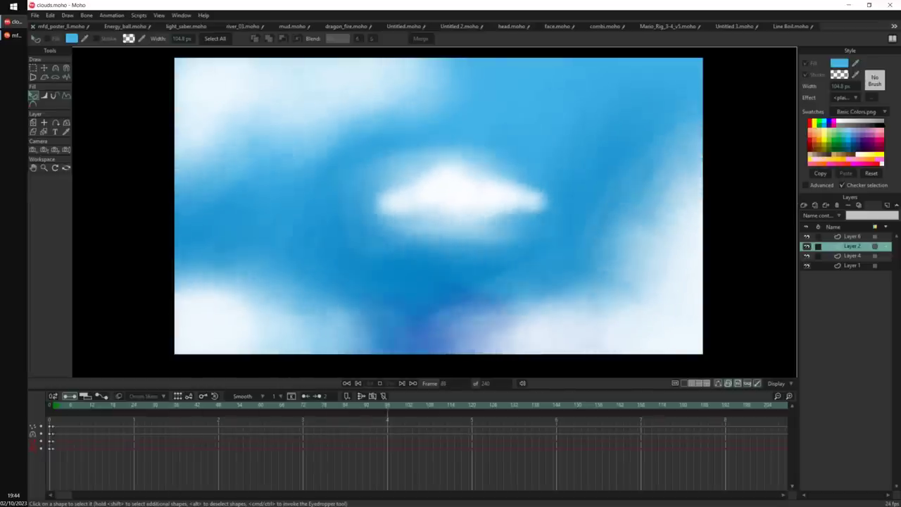
pyautogui.moveTo(57, 409); pyautogui.dragTo(164, 419)
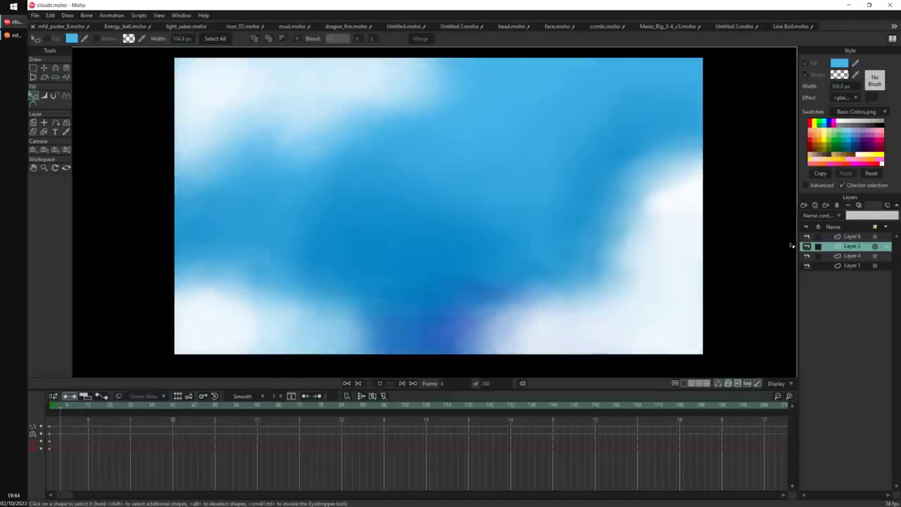
pyautogui.press('space')
pyautogui.moveTo(77, 413); pyautogui.dragTo(436, 442)
pyautogui.click(308, 448)
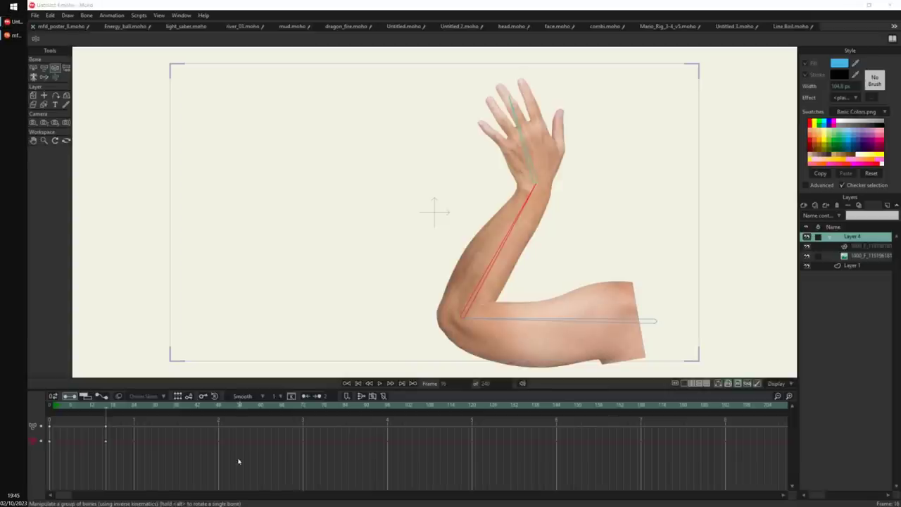
# Open the ballerina file, play its frame-by-frame animation from frame 1 and scrub through the drawings.
pyautogui.click(493, 197)
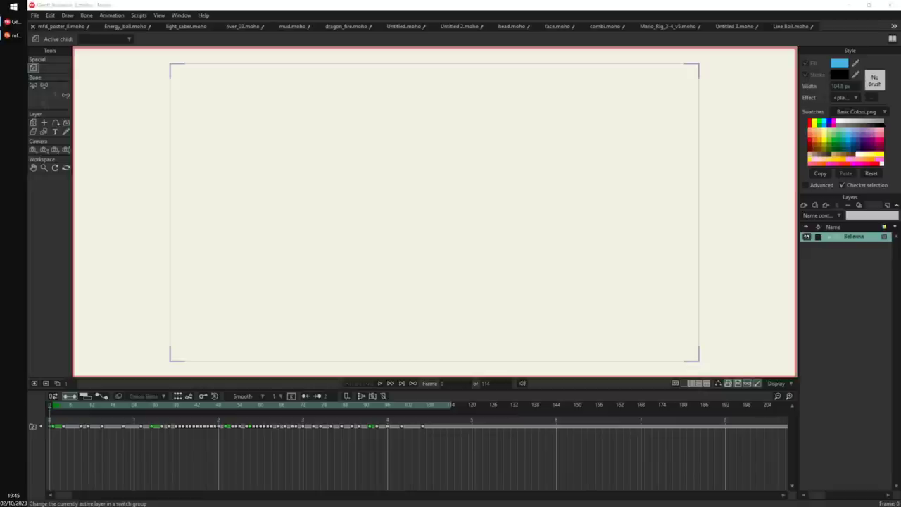
pyautogui.click(53, 406)
pyautogui.moveTo(436, 252); pyautogui.dragTo(435, 249)
pyautogui.press('space')
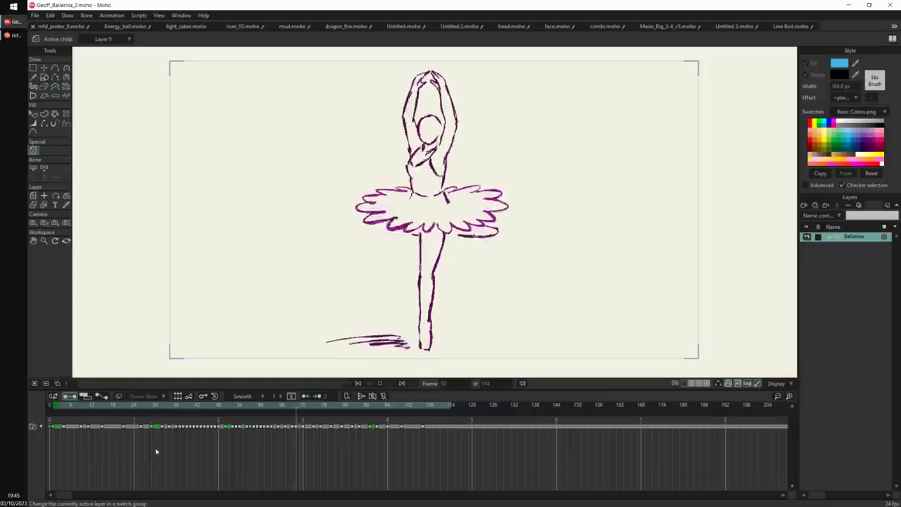
pyautogui.moveTo(68, 407); pyautogui.dragTo(171, 417)
pyautogui.press('space')
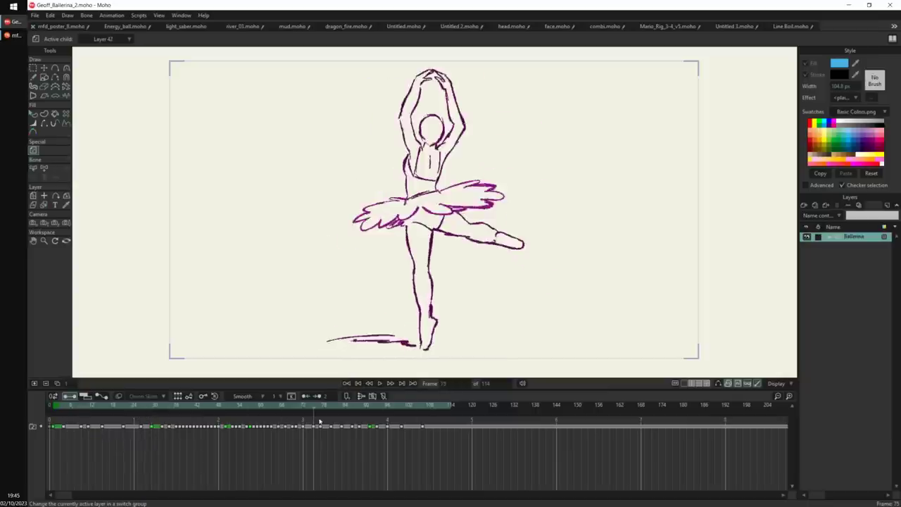
# Try purple Freehand strokes, including a looping ribbon, below the ballerina's skirt on frame 107 and undo them.
pyautogui.moveTo(557, 427); pyautogui.dragTo(425, 427)
pyautogui.scroll(2, 457, 255)
pyautogui.scroll(1, 624, 203)
pyautogui.press('f')
pyautogui.moveTo(438, 245); pyautogui.dragTo(544, 283)
pyautogui.hotkey('ctrl', 'z')
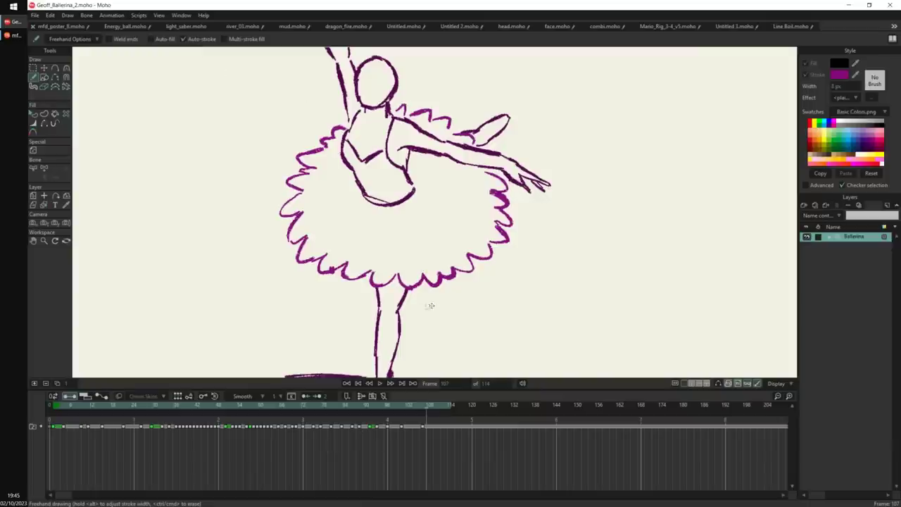
pyautogui.moveTo(443, 300)
pyautogui.mouseDown()
pyautogui.moveTo(573, 291)
pyautogui.moveTo(604, 243)
pyautogui.mouseUp()
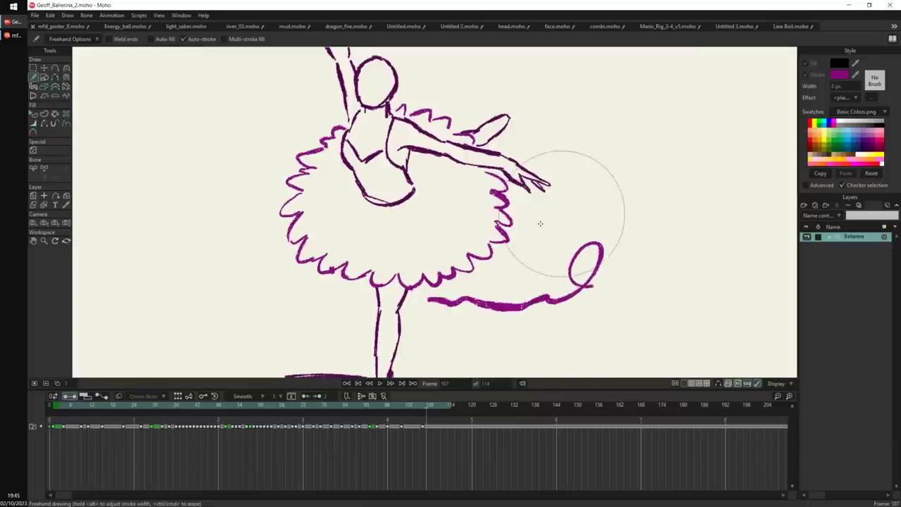
pyautogui.hotkey('ctrl', 'z')
# Try more Freehand strokes beside the skirt and scalloped ruffles along its inner edge, and undo them.
pyautogui.moveTo(470, 256)
pyautogui.mouseDown()
pyautogui.moveTo(610, 302)
pyautogui.moveTo(654, 290)
pyautogui.mouseUp()
pyautogui.moveTo(541, 205)
pyautogui.mouseDown()
pyautogui.moveTo(589, 228)
pyautogui.moveTo(702, 233)
pyautogui.mouseUp()
pyautogui.hotkey('ctrl', 'z')
pyautogui.hotkey('ctrl', 'z')
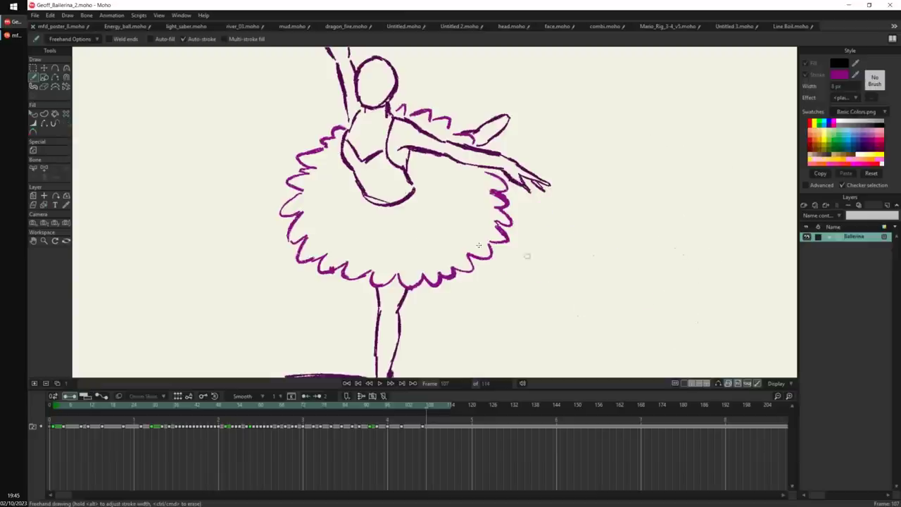
pyautogui.moveTo(321, 169)
pyautogui.mouseDown()
pyautogui.moveTo(313, 244)
pyautogui.moveTo(367, 259)
pyautogui.mouseUp()
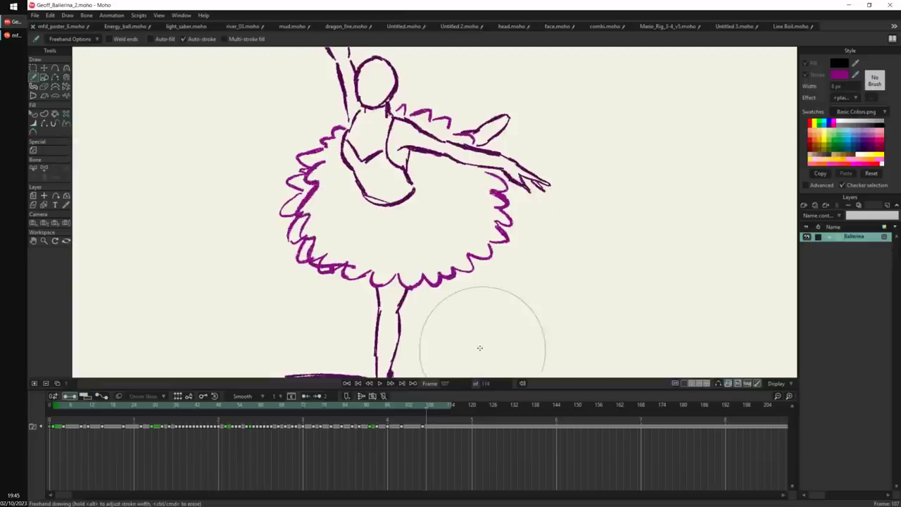
pyautogui.hotkey('ctrl', 'z')
pyautogui.hotkey('ctrl', 'z')
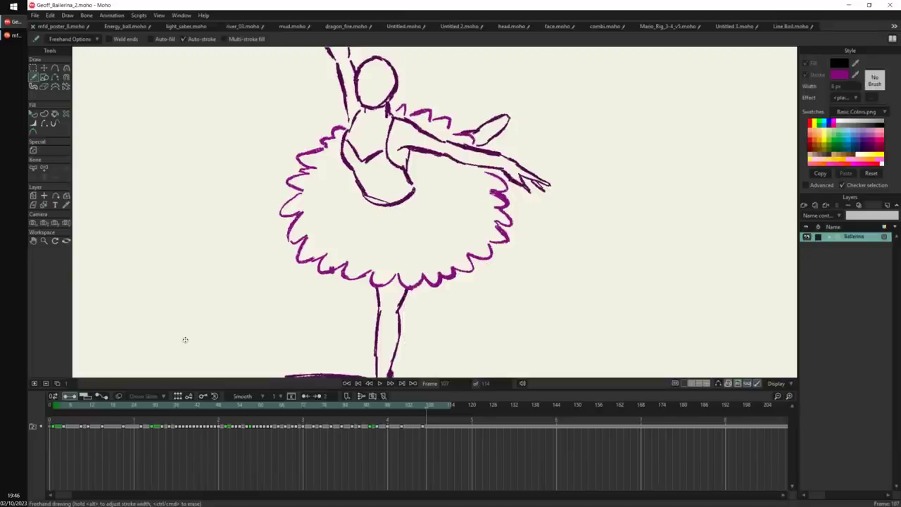
# Switch to car.moho and play the monster truck animation from the first frame.
pyautogui.scroll(-3, 594, 211)
pyautogui.moveTo(455, 243); pyautogui.dragTo(489, 252)
pyautogui.moveTo(362, 259); pyautogui.dragTo(378, 278)
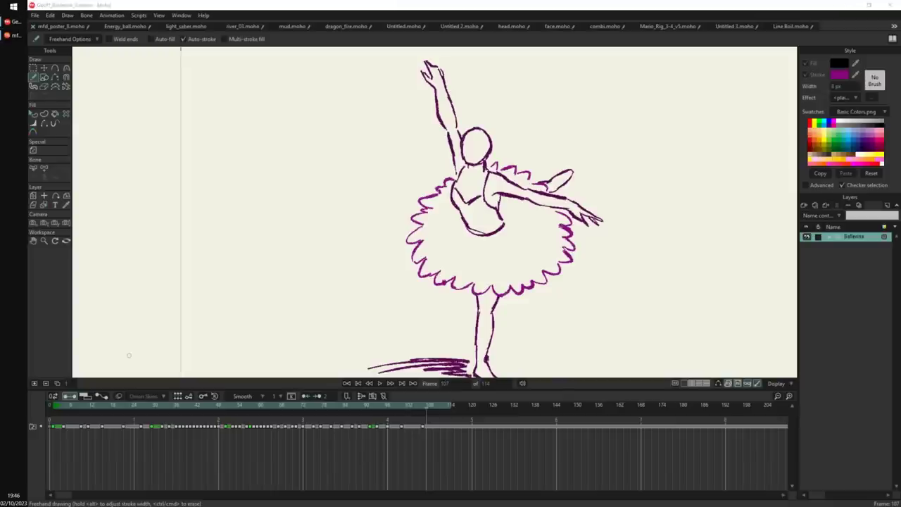
pyautogui.click(791, 40)
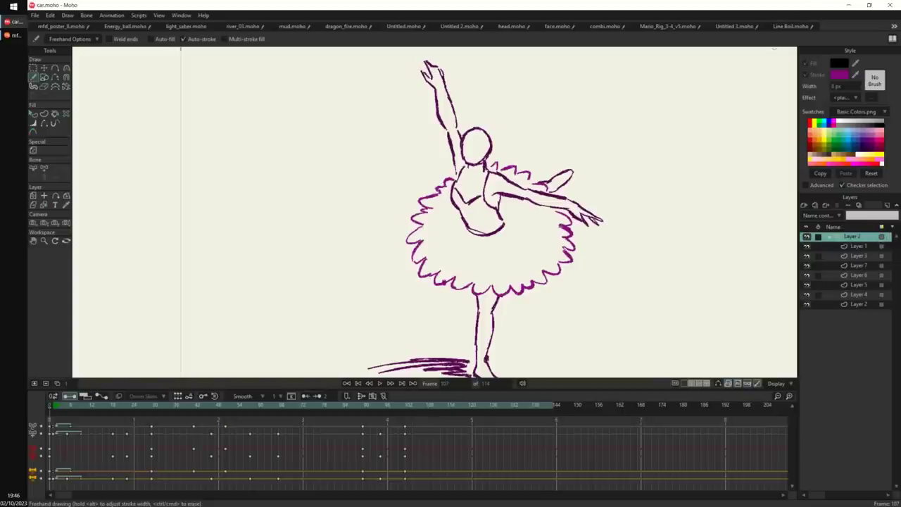
pyautogui.click(53, 409)
pyautogui.press('space')
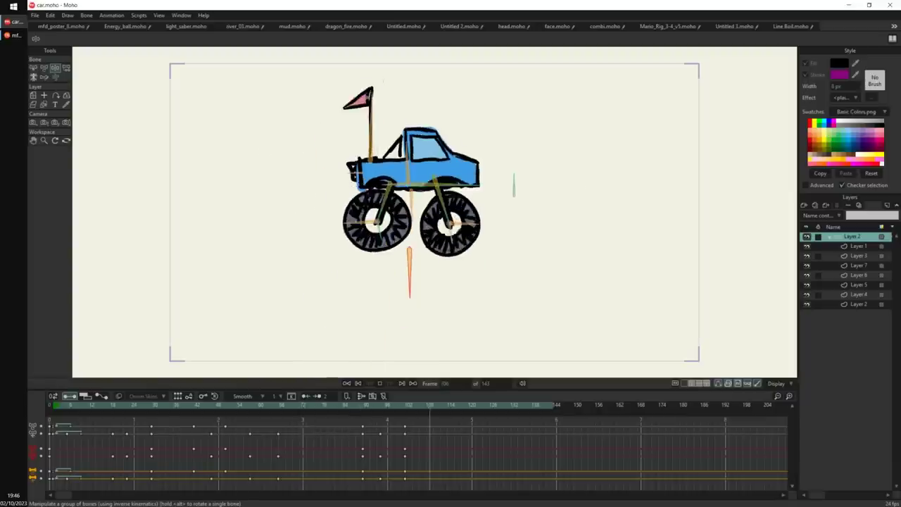
pyautogui.press('space')
# Try moving the truck's wheel bone, the separate control bone and the main bone beneath it at frame 10 with Transform Bone.
pyautogui.moveTo(54, 408); pyautogui.dragTo(85, 424)
pyautogui.press('t')
pyautogui.moveTo(341, 247); pyautogui.dragTo(338, 249)
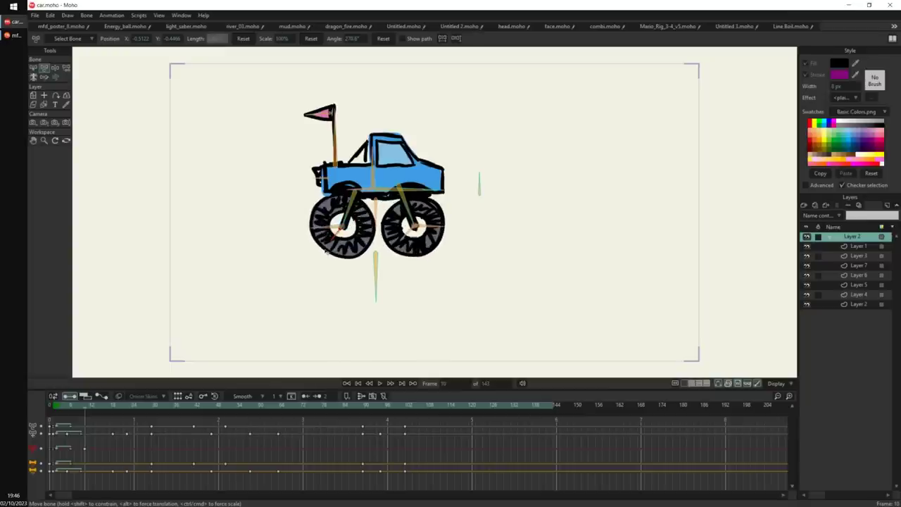
pyautogui.click(480, 190)
pyautogui.moveTo(480, 194)
pyautogui.mouseDown()
pyautogui.moveTo(478, 169)
pyautogui.moveTo(477, 226)
pyautogui.moveTo(477, 191)
pyautogui.mouseUp()
pyautogui.click(376, 256)
pyautogui.moveTo(376, 256); pyautogui.dragTo(364, 274)
# Play the truck animation from the start again and scrub through it to examine the body and flag movement.
pyautogui.moveTo(67, 409); pyautogui.dragTo(49, 411)
pyautogui.press('space')
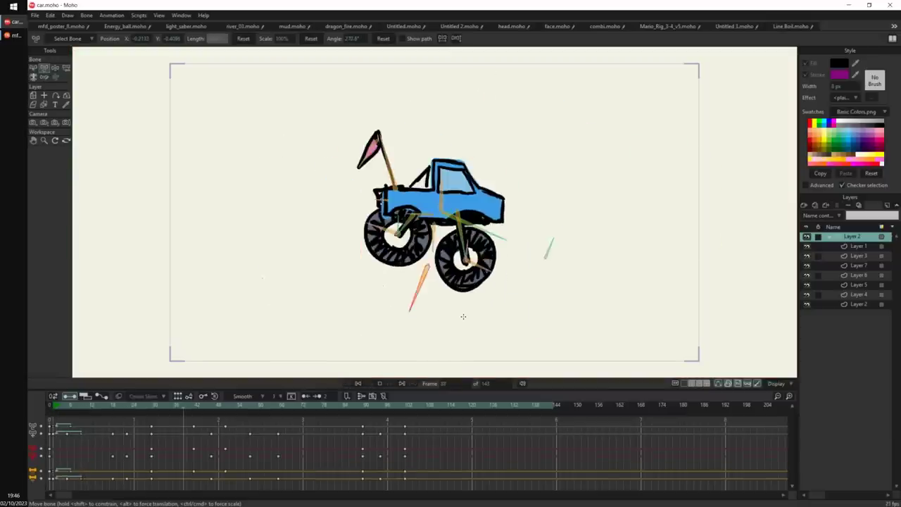
pyautogui.moveTo(48, 411); pyautogui.dragTo(339, 402)
# Select the bone beneath the truck body and examine its position dynamics in the bone constraints during playback.
pyautogui.press('b')
pyautogui.click(354, 219)
pyautogui.press('space')
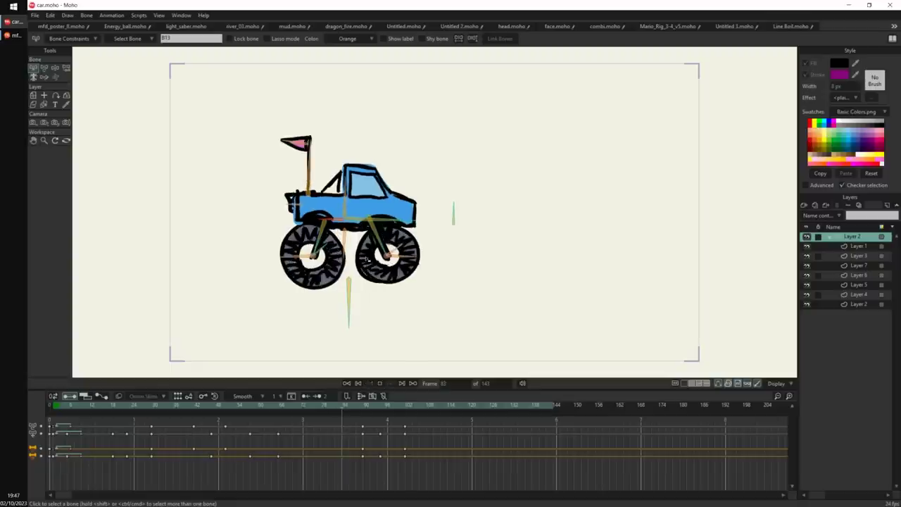
pyautogui.press('space')
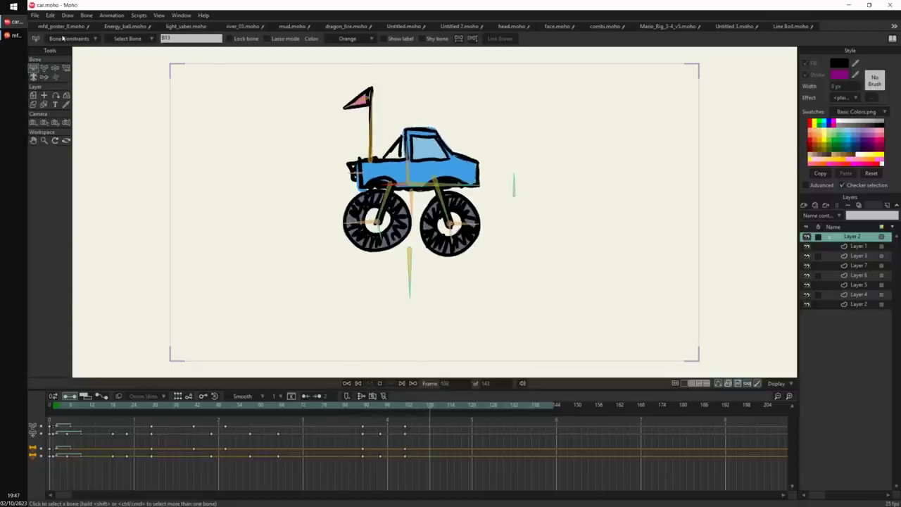
pyautogui.click(68, 38)
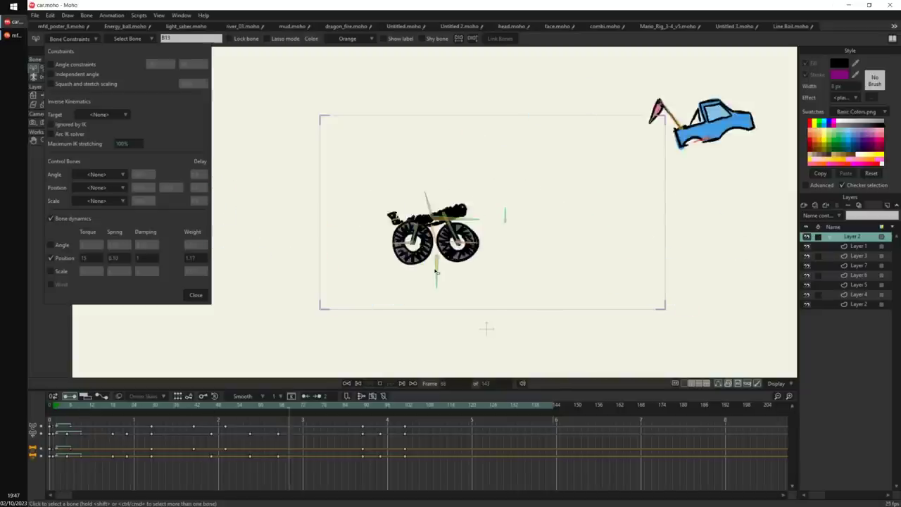
pyautogui.click(195, 295)
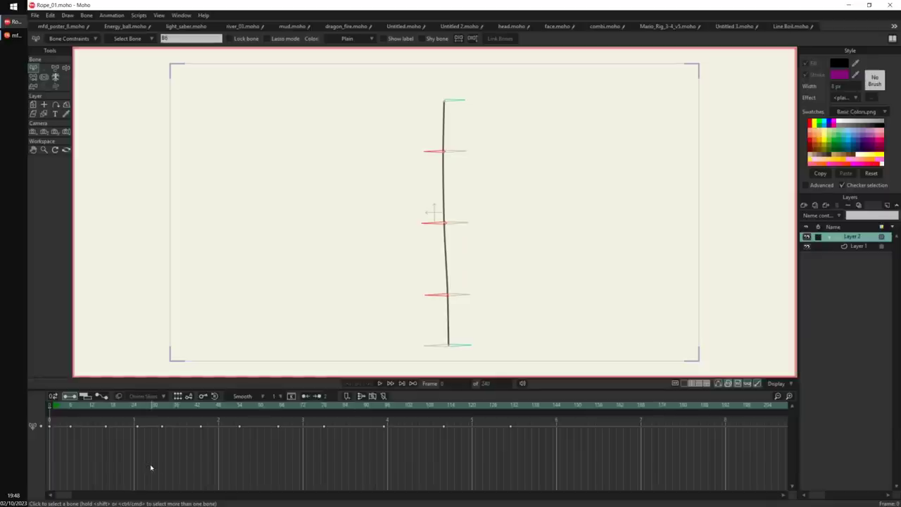
# Play the rope animation in Rope_01.moho and go to frame 145.
pyautogui.press('space')
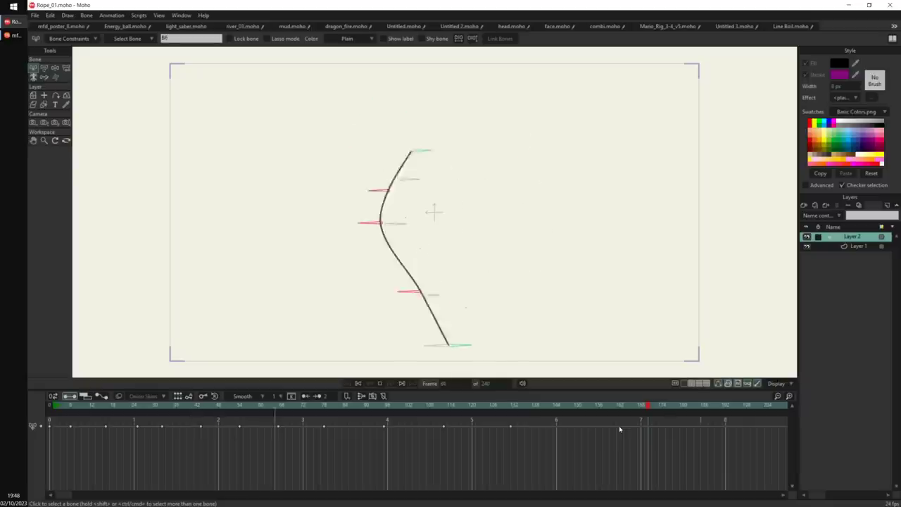
pyautogui.press('space')
pyautogui.moveTo(540, 406); pyautogui.dragTo(560, 407)
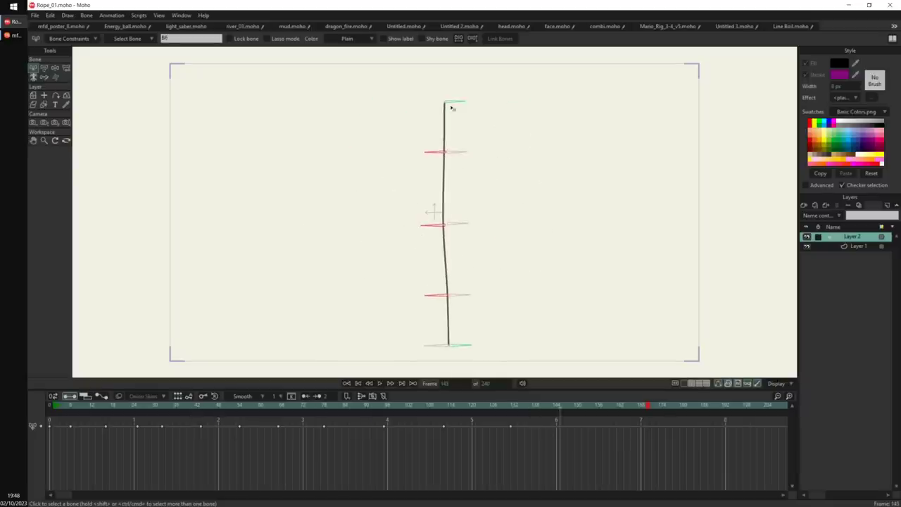
# Keyframe the rope's tip bone with Transform Bone, swinging it down to the left, across to the right and back upright from frame 144.
pyautogui.press('t')
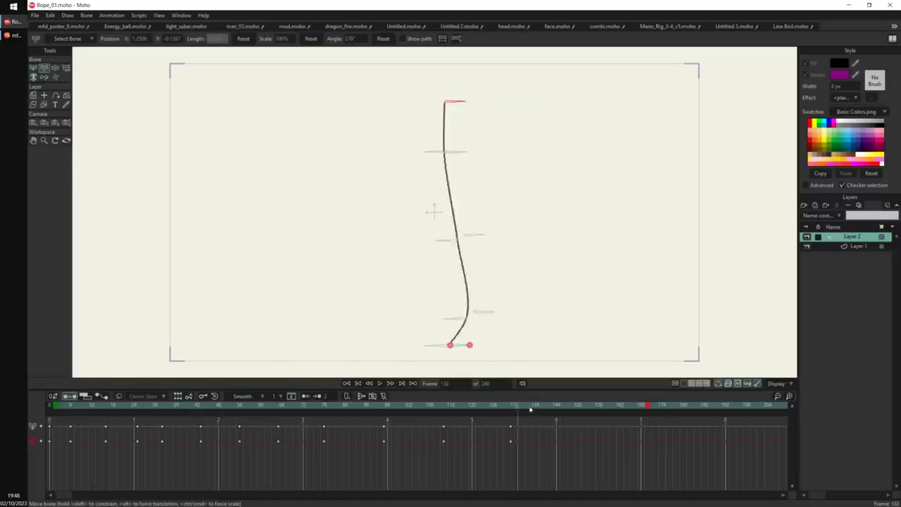
pyautogui.moveTo(421, 131); pyautogui.dragTo(212, 337)
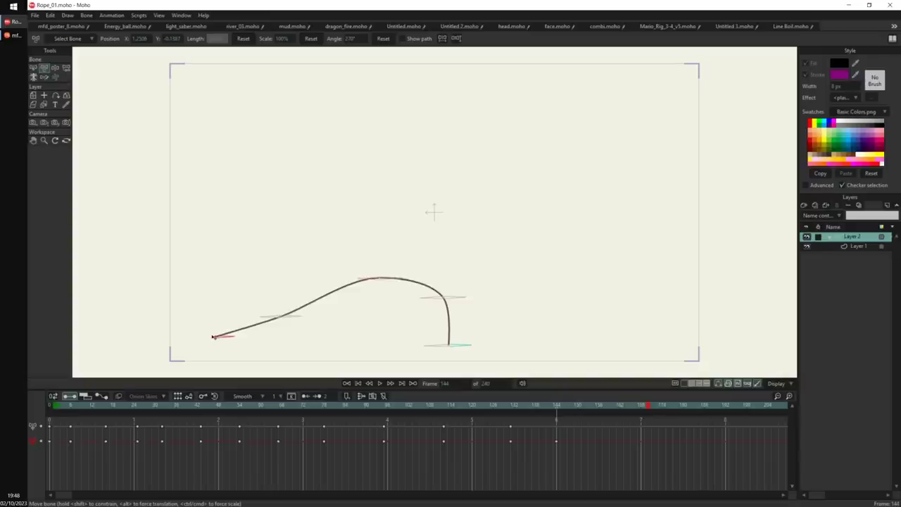
pyautogui.moveTo(560, 409); pyautogui.dragTo(584, 408)
pyautogui.moveTo(210, 335); pyautogui.dragTo(559, 331)
pyautogui.moveTo(604, 412); pyautogui.dragTo(630, 410)
pyautogui.moveTo(563, 325); pyautogui.dragTo(434, 112)
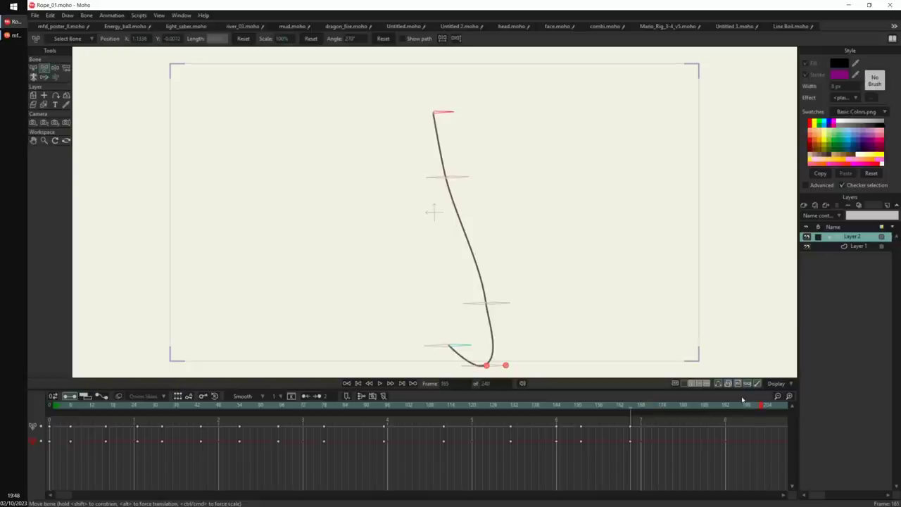
# Play the extended rope animation from the start to examine how the rope follows its tip.
pyautogui.click(51, 407)
pyautogui.press('space')
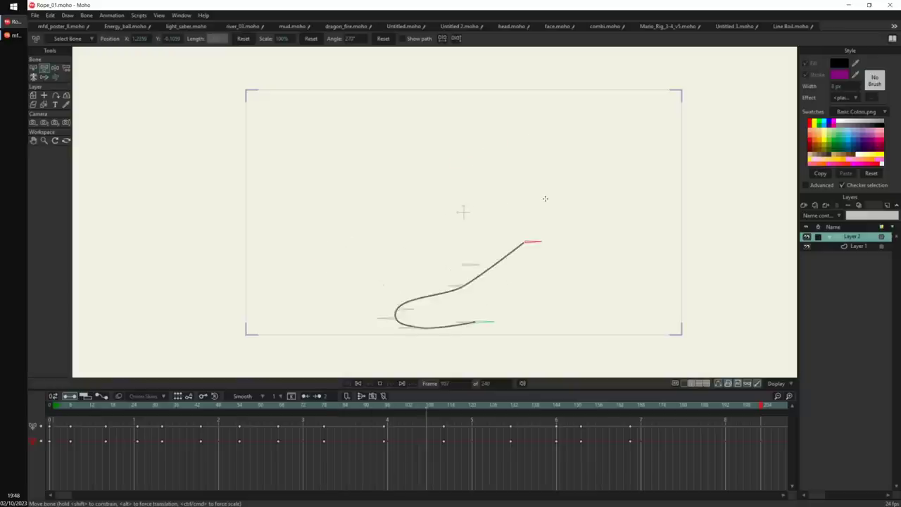
pyautogui.press('space')
# Select the rope's middle bones at frame 0 and set their position dynamics torque to 8.60 during playback.
pyautogui.hotkey('shift', 'Left')
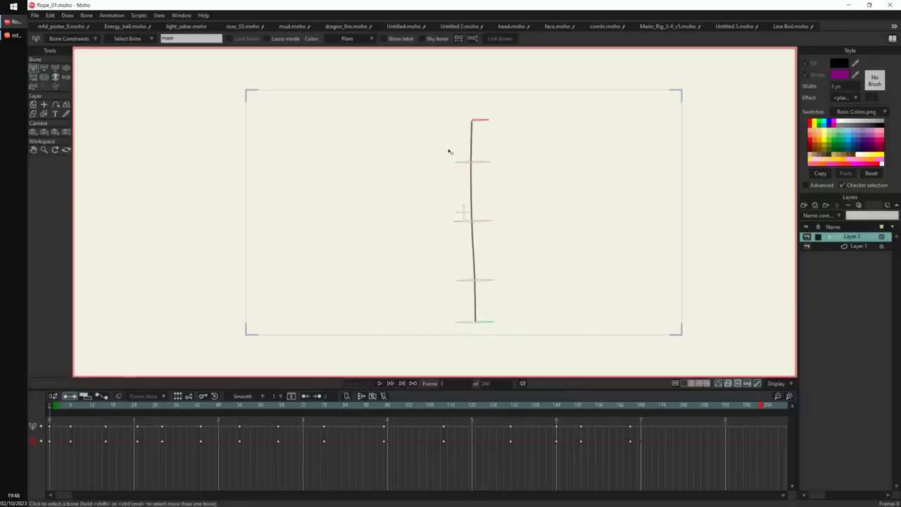
pyautogui.click(70, 38)
pyautogui.moveTo(427, 130); pyautogui.dragTo(466, 290)
pyautogui.press('space')
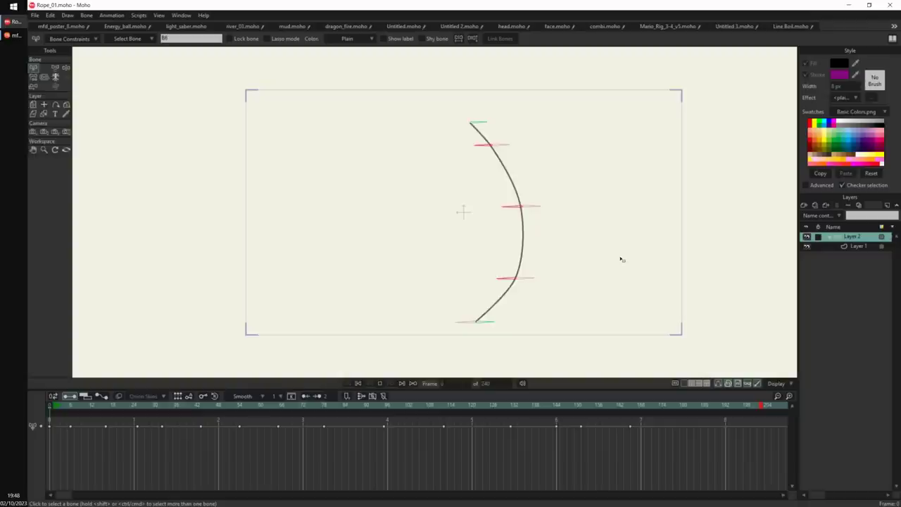
pyautogui.click(86, 38)
pyautogui.scroll(-20, 91, 257)
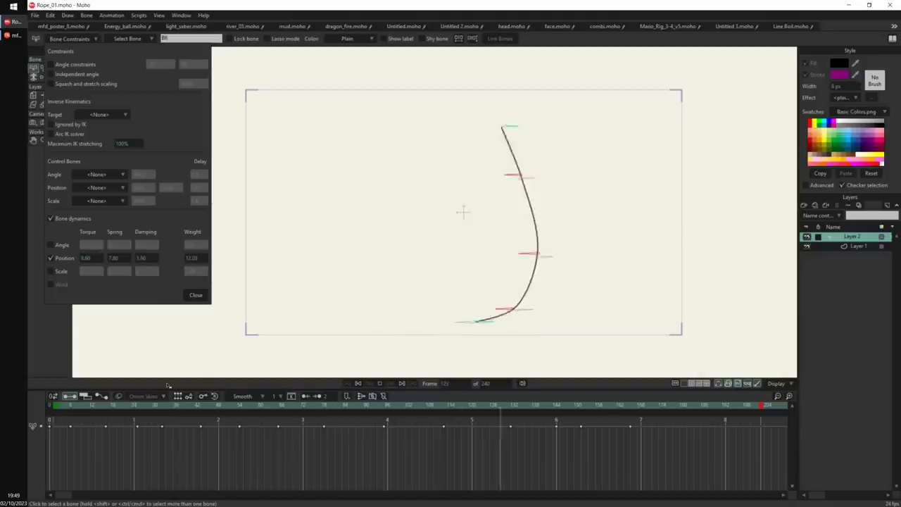
pyautogui.click(196, 296)
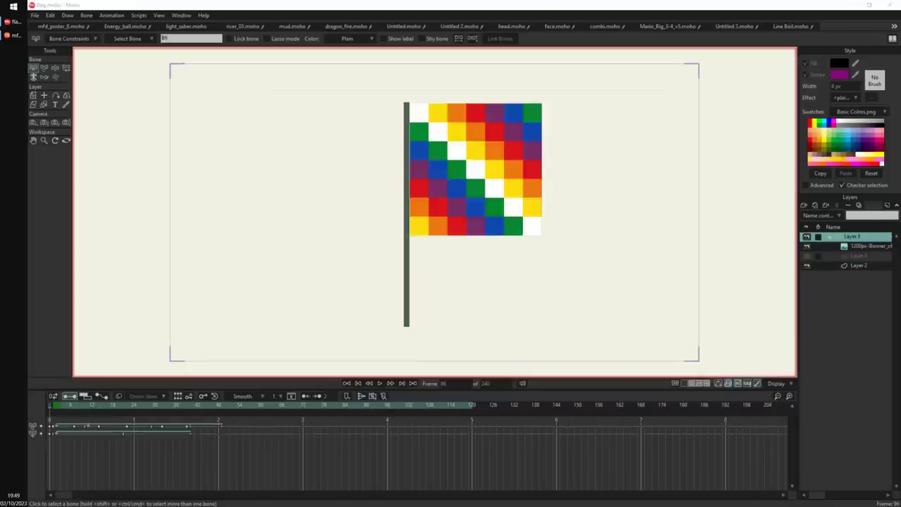
# Play the waving flag animation in flag.moho and scrub through its frames.
pyautogui.press('space')
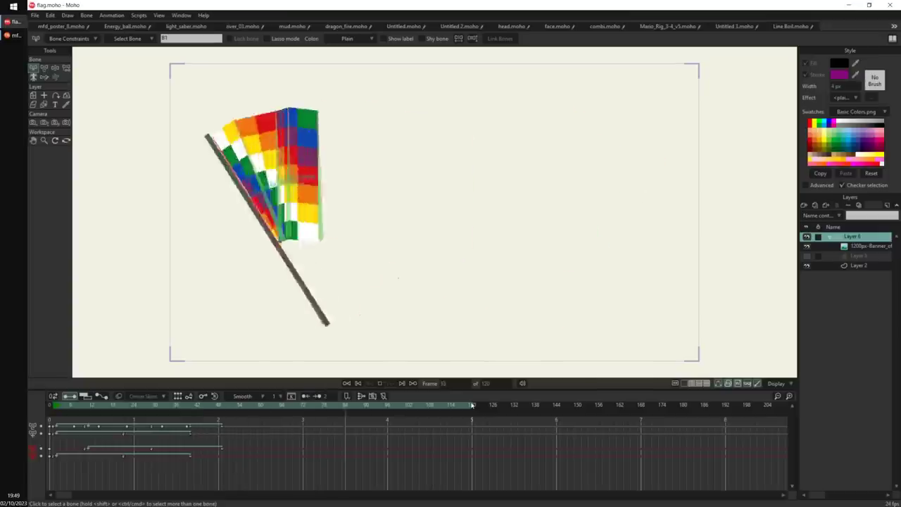
pyautogui.moveTo(54, 406); pyautogui.dragTo(479, 410)
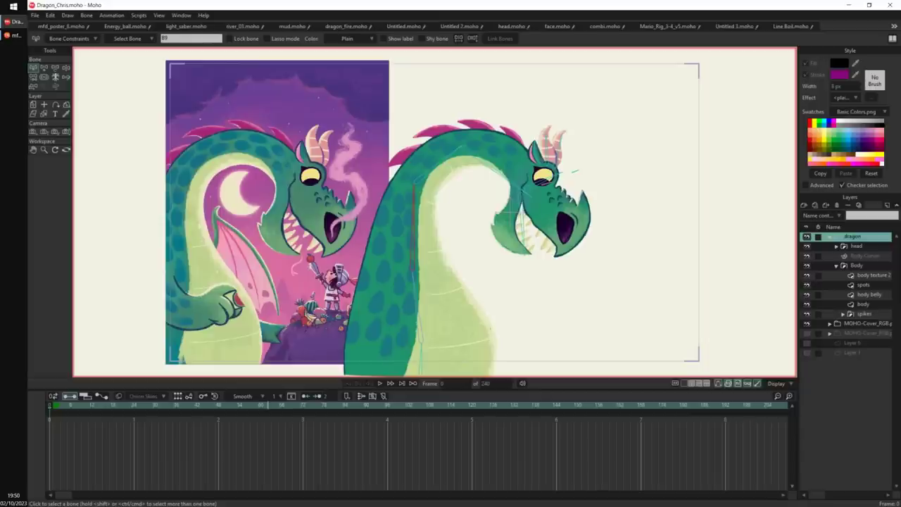
# Compare the original dragon illustration with the rigged vector rebuild beside it in Dragon_Chris.moho.
pyautogui.scroll(1, 451, 252)
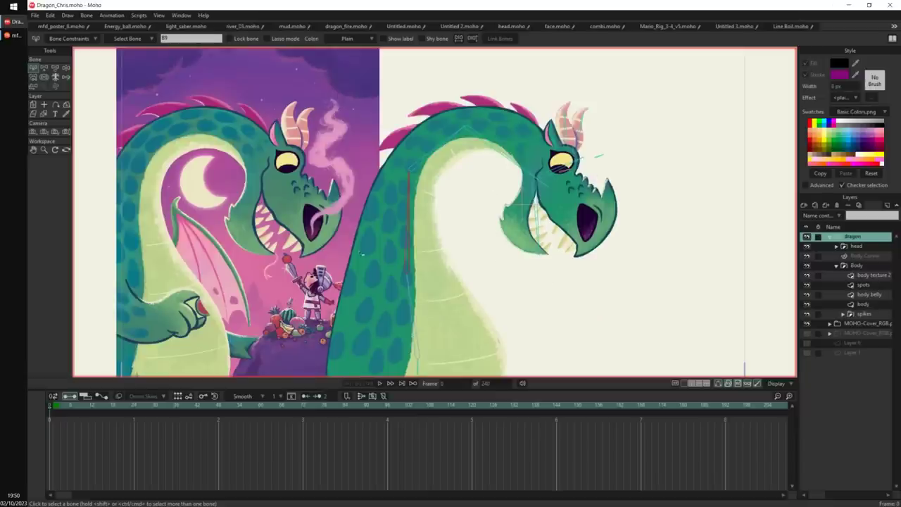
pyautogui.scroll(3, 370, 237)
pyautogui.moveTo(475, 228); pyautogui.dragTo(629, 238)
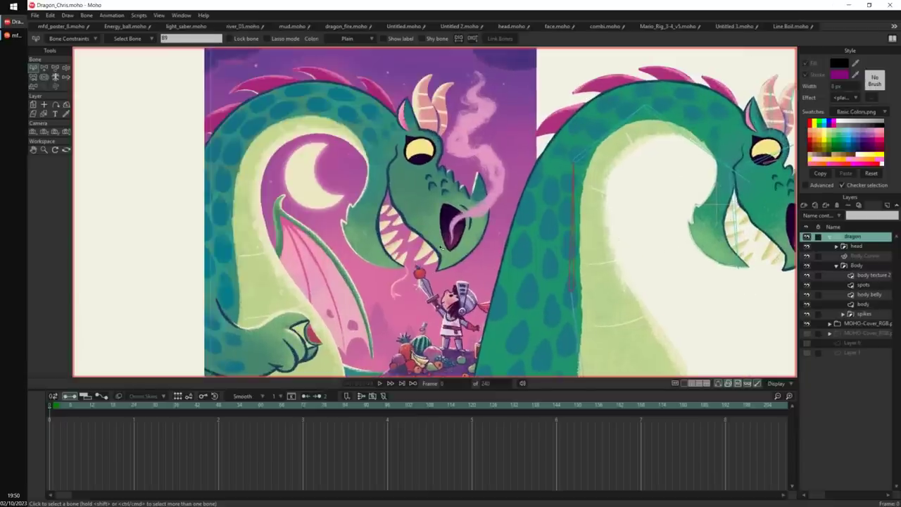
pyautogui.scroll(1, 445, 248)
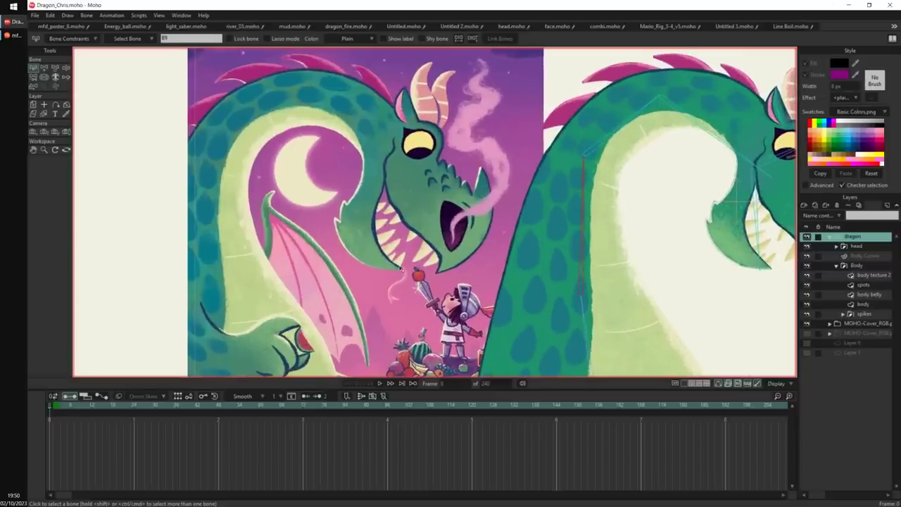
pyautogui.moveTo(387, 276); pyautogui.dragTo(366, 270)
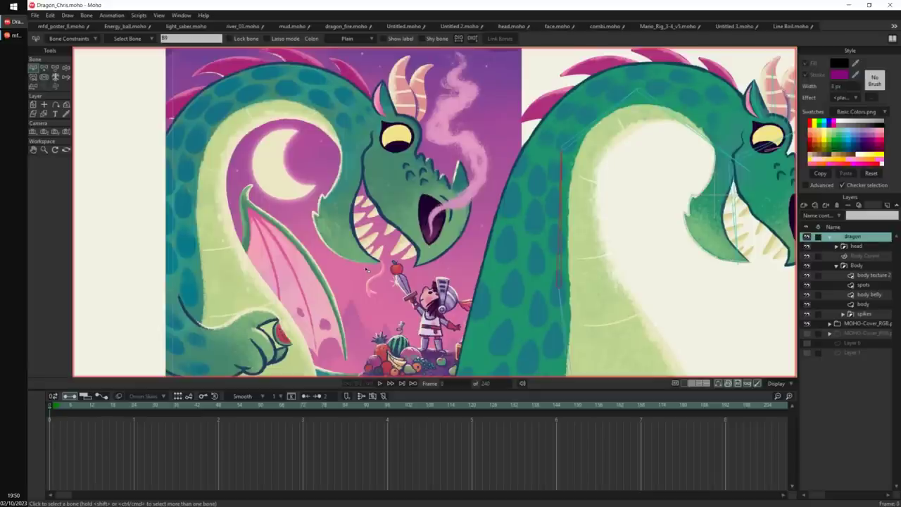
pyautogui.moveTo(430, 255); pyautogui.dragTo(420, 257)
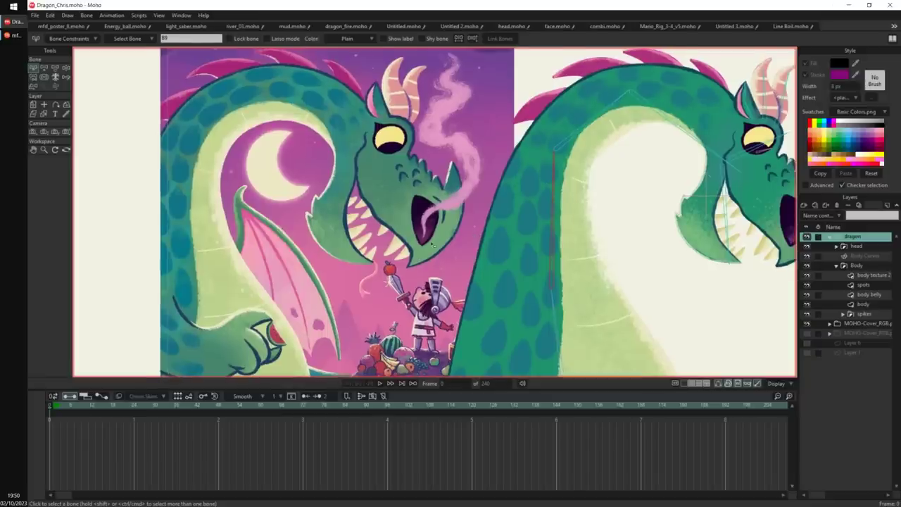
pyautogui.scroll(-1, 475, 234)
pyautogui.moveTo(475, 234); pyautogui.dragTo(450, 227)
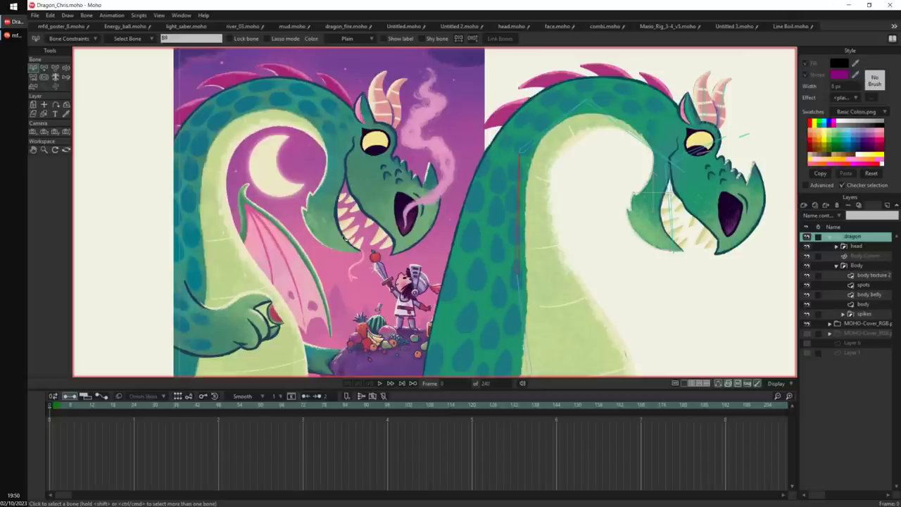
pyautogui.moveTo(361, 246); pyautogui.dragTo(355, 244)
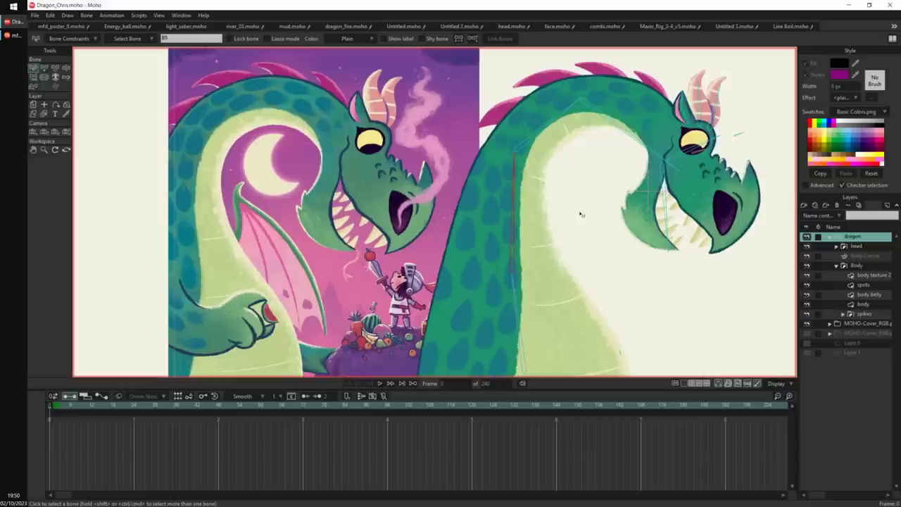
pyautogui.moveTo(729, 163); pyautogui.dragTo(588, 177)
# Select the dragon's head layer and adjust a point and the line width on the upper jaw outline.
pyautogui.scroll(3, 597, 176)
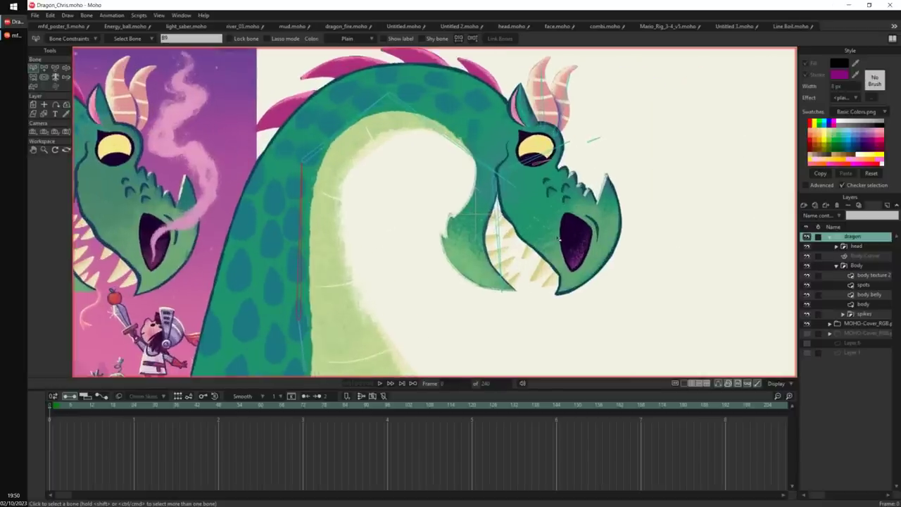
pyautogui.scroll(2, 765, 177)
pyautogui.scroll(4, 567, 205)
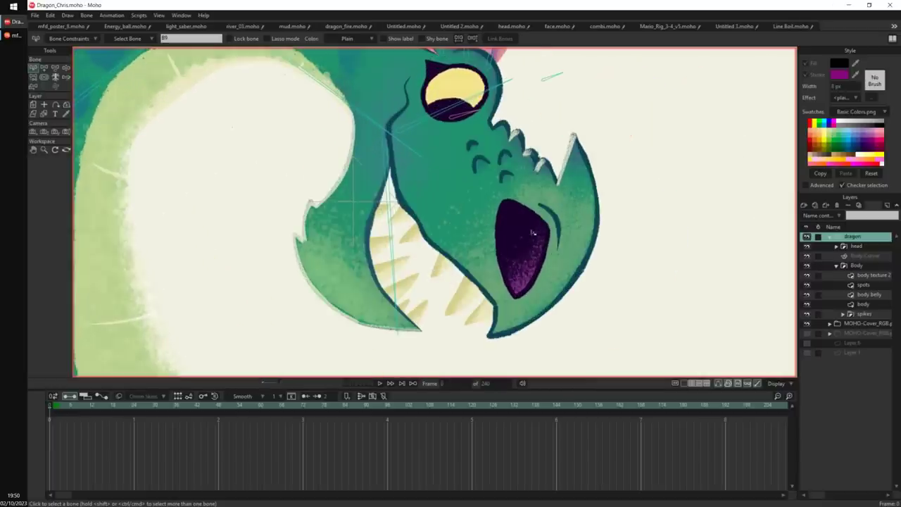
pyautogui.keyDown('alt'); pyautogui.rightClick(566, 209); pyautogui.keyUp('alt')
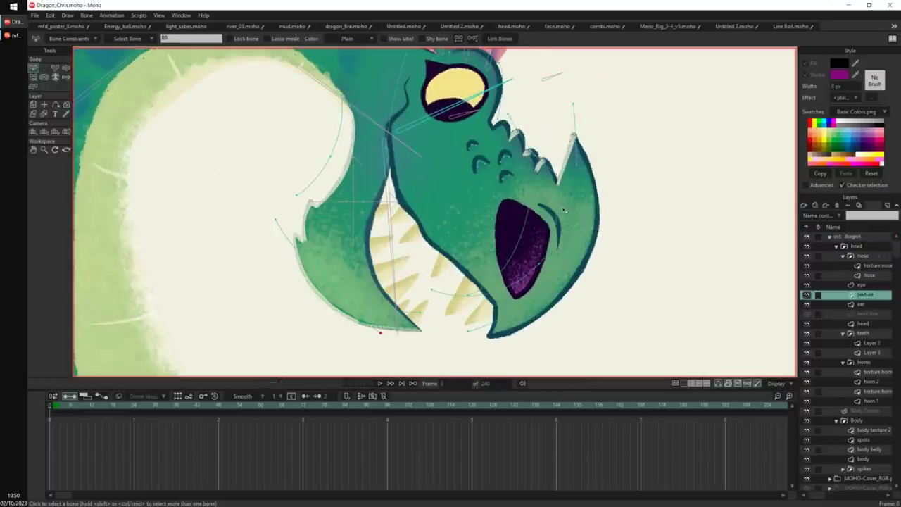
pyautogui.scroll(-3, 597, 178)
pyautogui.moveTo(596, 249); pyautogui.dragTo(582, 285)
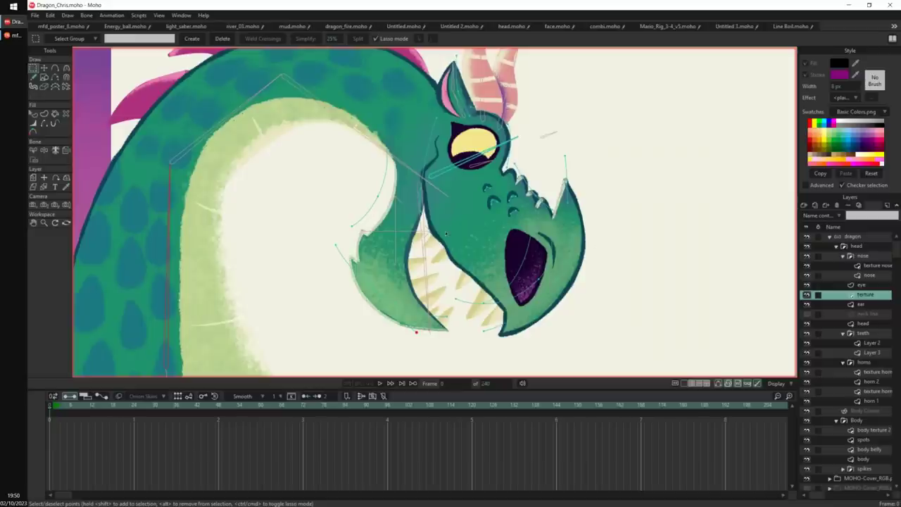
pyautogui.click(872, 324)
pyautogui.press('t')
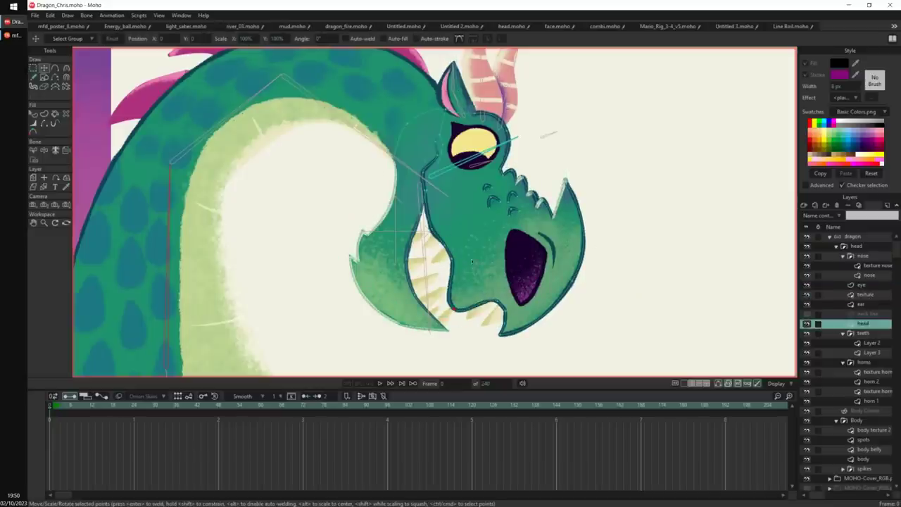
pyautogui.scroll(3, 472, 262)
pyautogui.press('w')
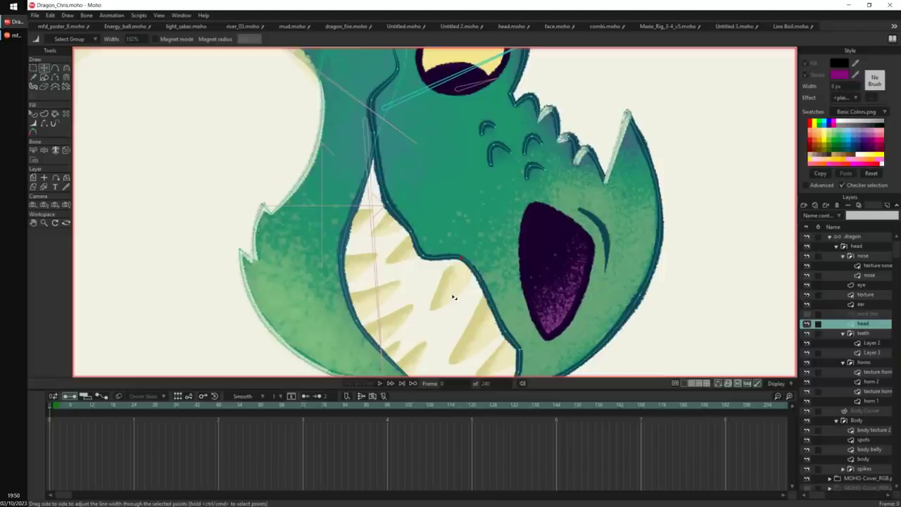
pyautogui.press('t')
pyautogui.scroll(-3, 493, 276)
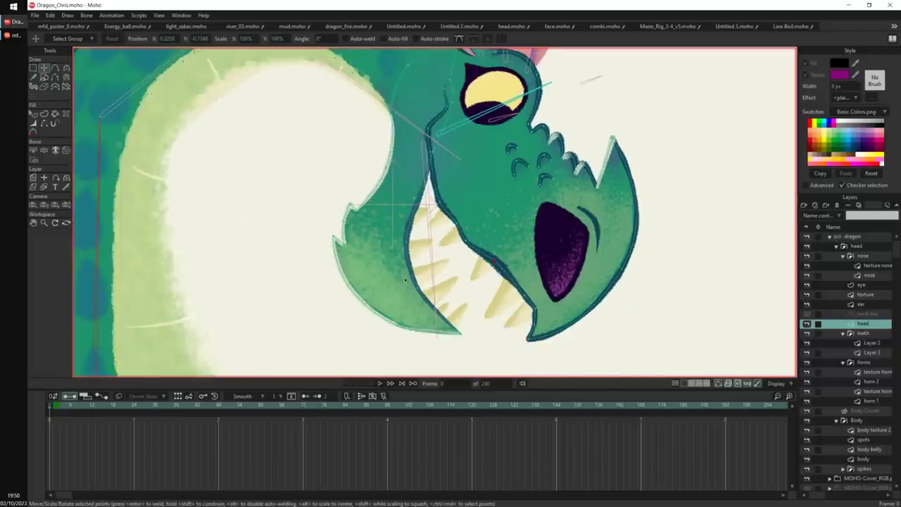
# Select the texture nose layer and move its points to shift the shading around the dragon's nostril.
pyautogui.keyDown('alt'); pyautogui.rightClick(615, 230); pyautogui.keyUp('alt')
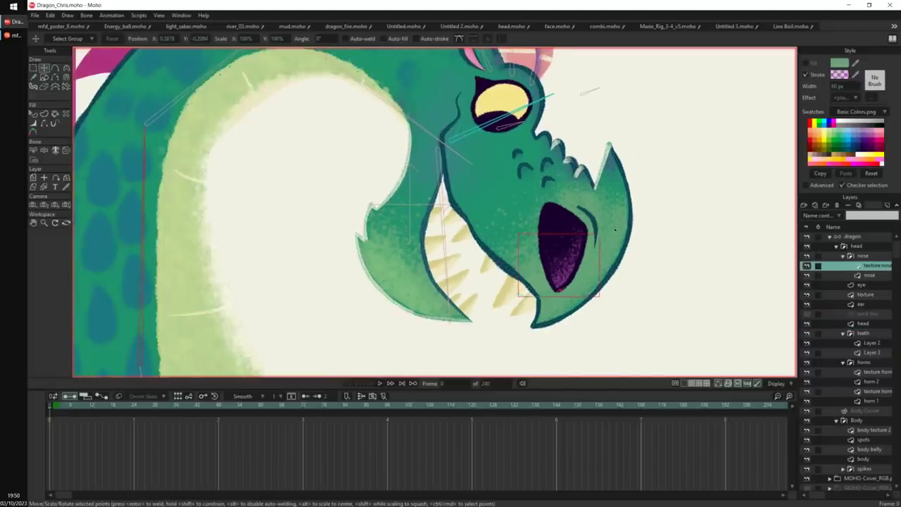
pyautogui.scroll(2, 588, 245)
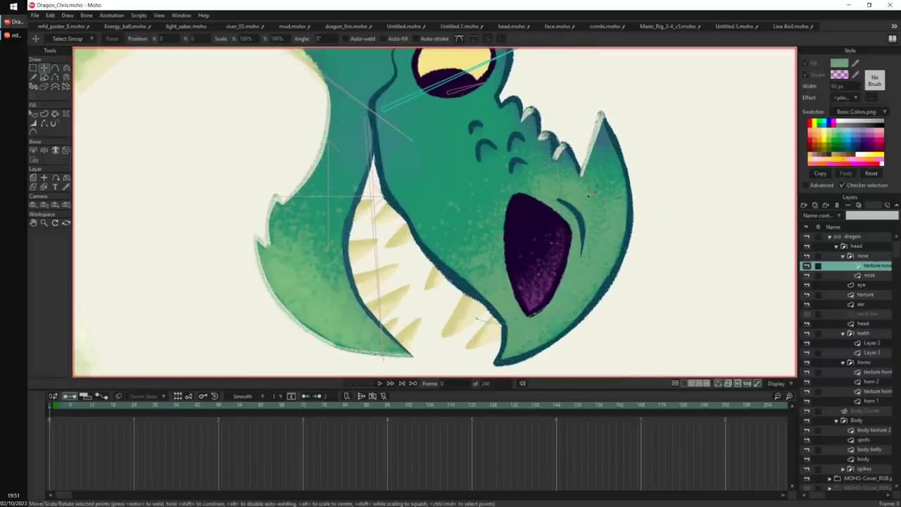
pyautogui.moveTo(531, 319); pyautogui.dragTo(546, 291)
pyautogui.moveTo(478, 319); pyautogui.dragTo(534, 302)
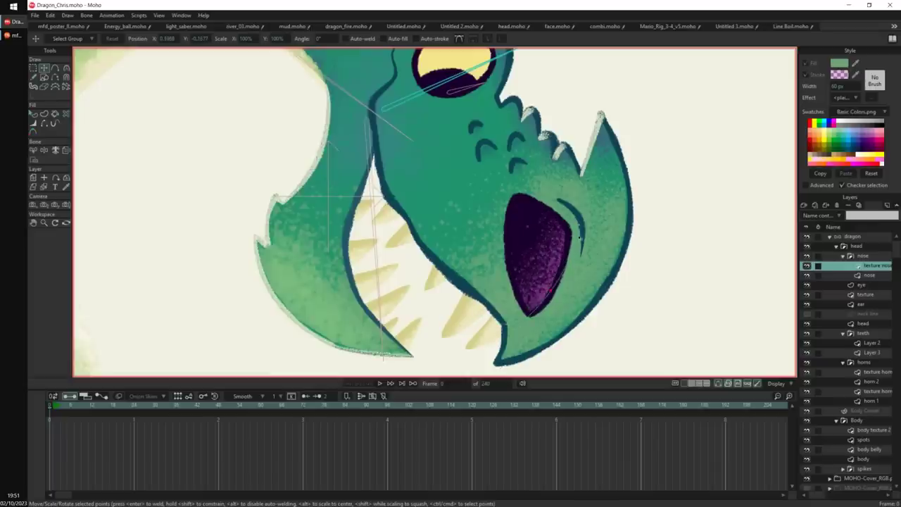
pyautogui.moveTo(574, 204); pyautogui.dragTo(553, 284)
pyautogui.scroll(-4, 491, 169)
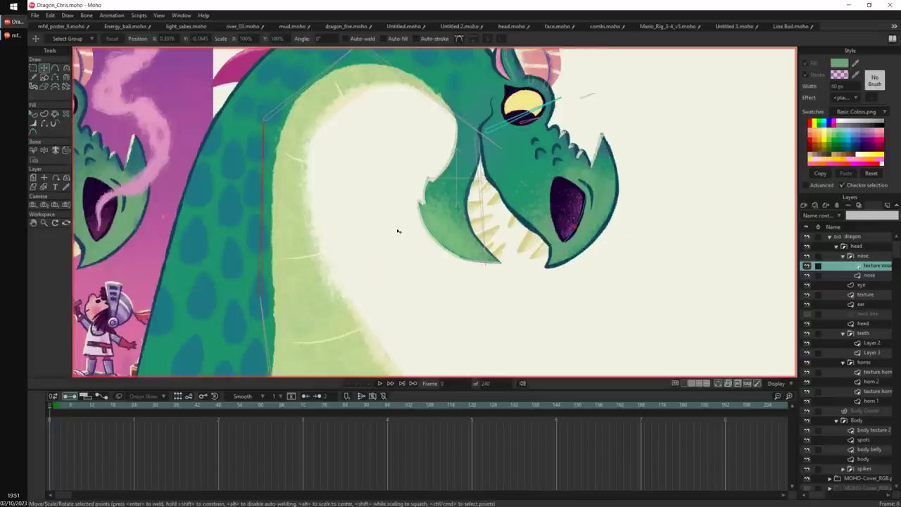
pyautogui.scroll(-4, 419, 234)
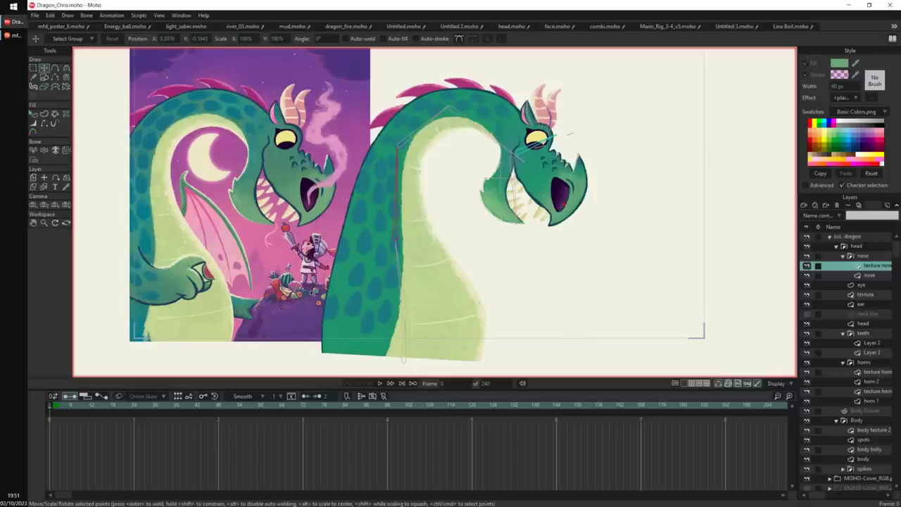
pyautogui.moveTo(537, 166); pyautogui.dragTo(535, 172)
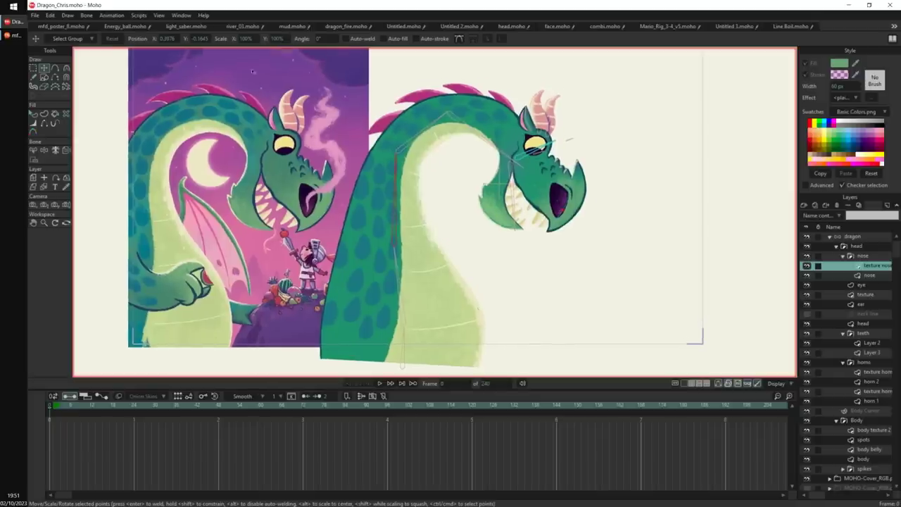
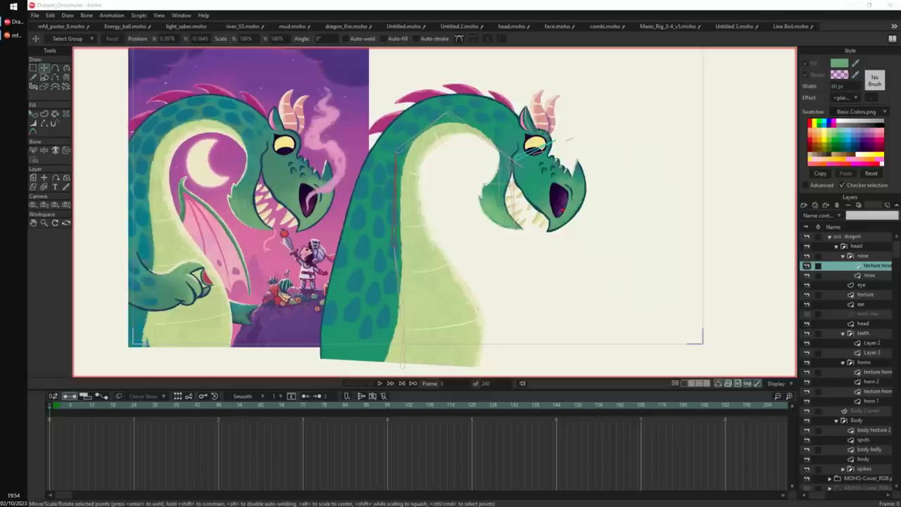
# Create a new document, reset the drawing style, and draw two overlapping circles with the larger one below.
pyautogui.click(175, 450)
pyautogui.hotkey('ctrl', 'n')
pyautogui.press('r')
pyautogui.moveTo(345, 103); pyautogui.dragTo(420, 191)
pyautogui.hotkey('ctrl', 'z')
pyautogui.click(872, 173)
pyautogui.moveTo(315, 106); pyautogui.dragTo(428, 226)
pyautogui.moveTo(311, 188); pyautogui.dragTo(451, 323)
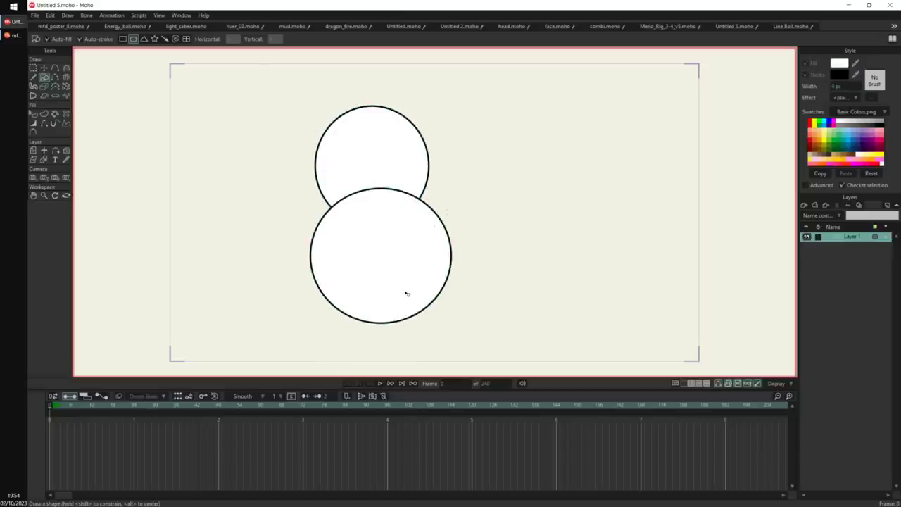
# Combine the two circles by union and raise the blend amount to round their junction.
pyautogui.press('q')
pyautogui.click(269, 39)
pyautogui.moveTo(343, 39); pyautogui.dragTo(458, 72)
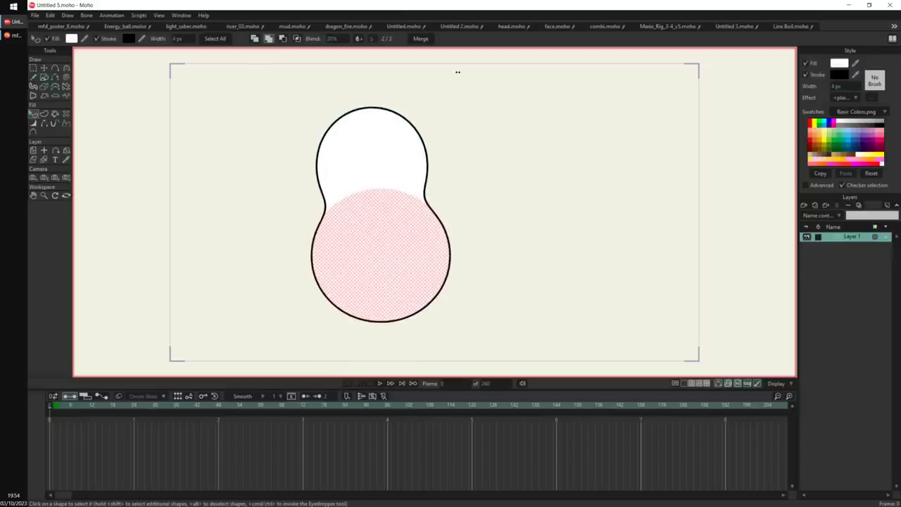
# Thicken the upper circle's outline with the Line Width tool and move the circle slightly down.
pyautogui.press('g')
pyautogui.click(406, 145)
pyautogui.press('w')
pyautogui.moveTo(405, 150); pyautogui.dragTo(410, 172)
pyautogui.press('t')
pyautogui.press('Escape')
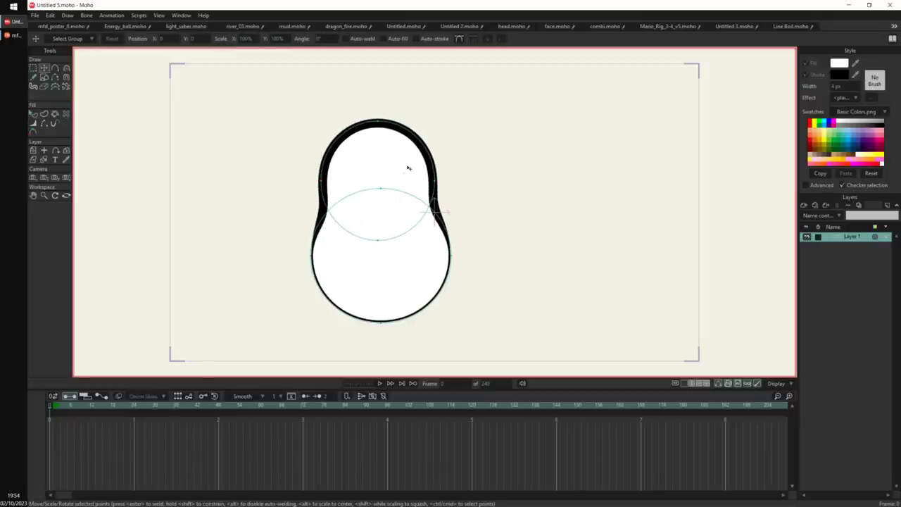
# Group the blended shape's layer and add a new vector layer above it inside the group.
pyautogui.click(805, 206)
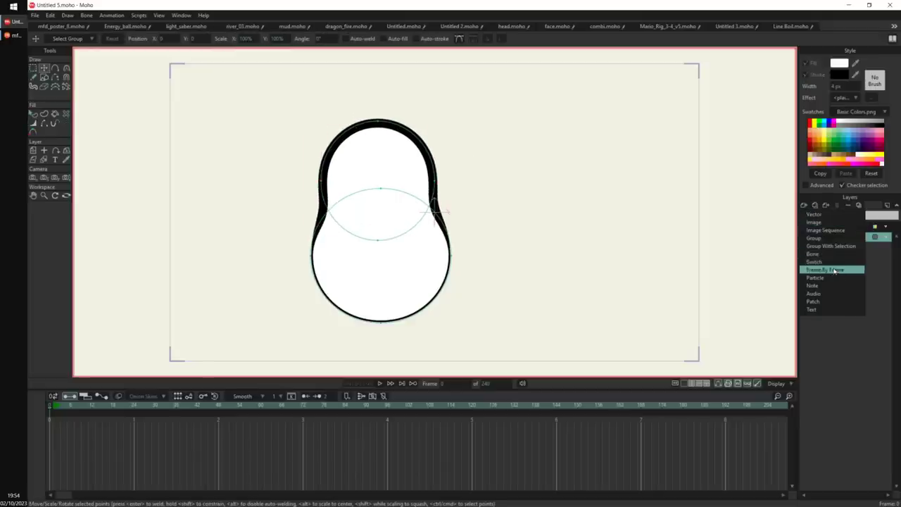
pyautogui.click(829, 247)
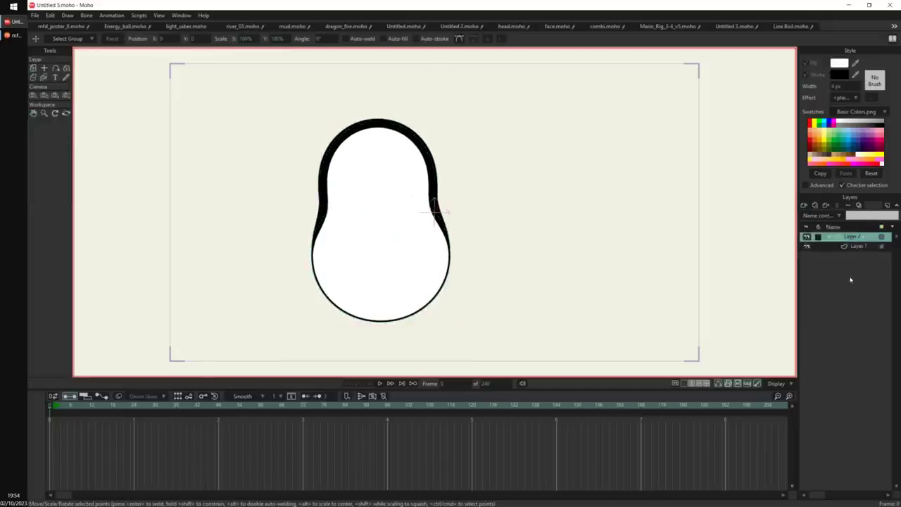
pyautogui.click(805, 207)
pyautogui.click(814, 214)
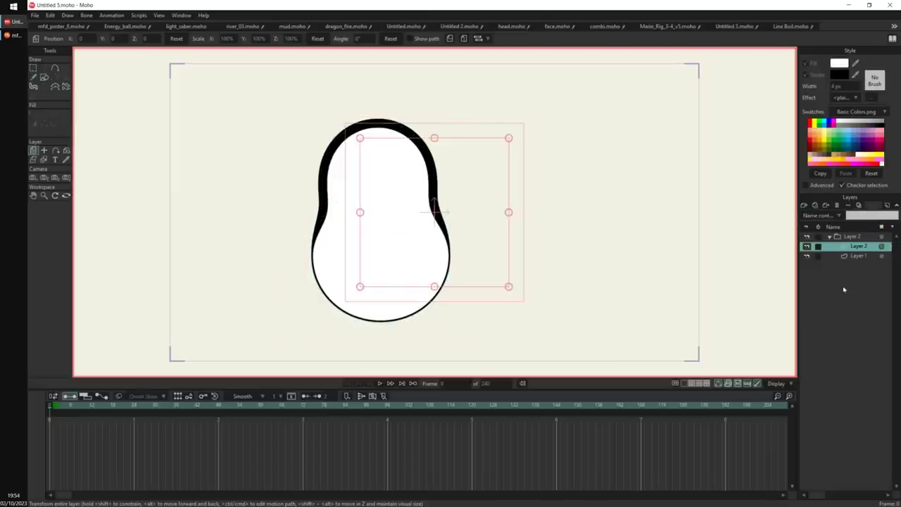
# Draw a tall ellipse over the shape's right side and fill it green with no stroke.
pyautogui.press('s')
pyautogui.moveTo(377, 106); pyautogui.dragTo(437, 211)
pyautogui.press('q')
pyautogui.click(446, 298)
pyautogui.click(832, 145)
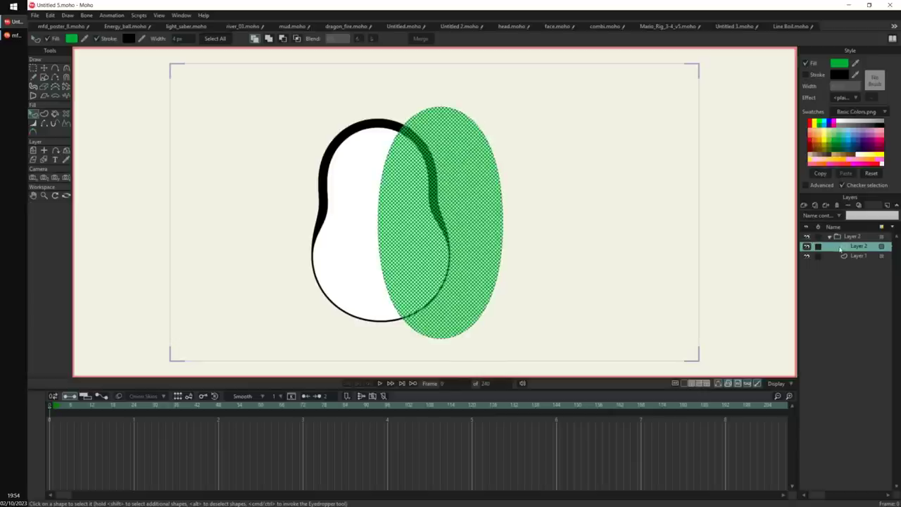
# Set the green ellipse layer's blur radius to 38 px.
pyautogui.doubleClick(840, 248)
pyautogui.moveTo(615, 150); pyautogui.dragTo(752, 156)
pyautogui.click(708, 379)
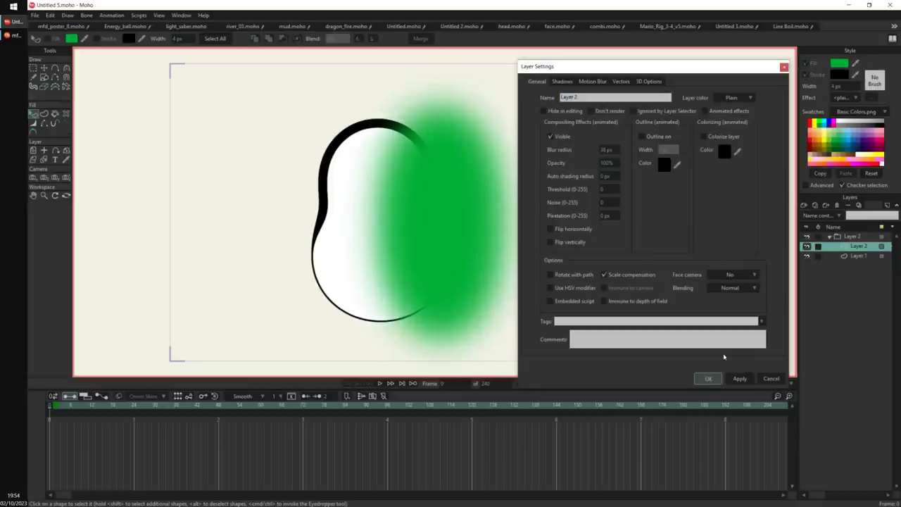
# Set the group's mask to Mask - Inside Bottom Layer.
pyautogui.rightClick(853, 239)
pyautogui.moveTo(866, 285)
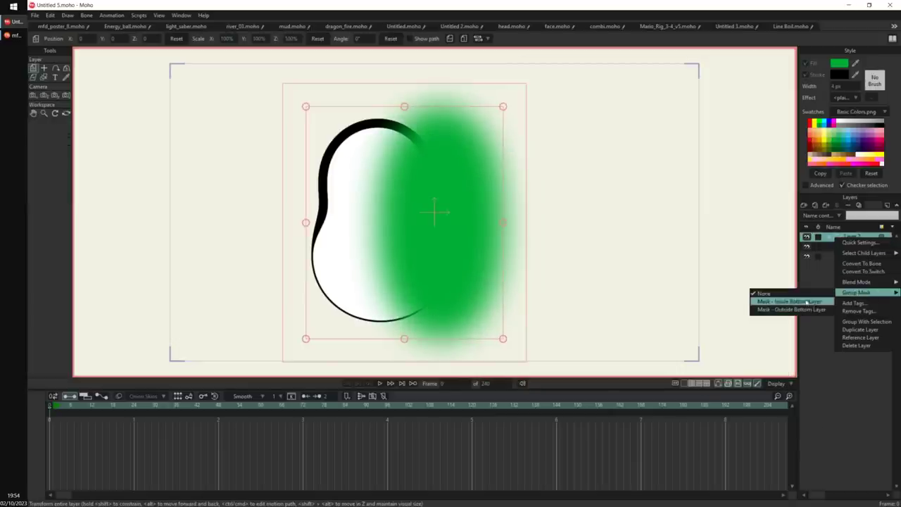
pyautogui.click(806, 305)
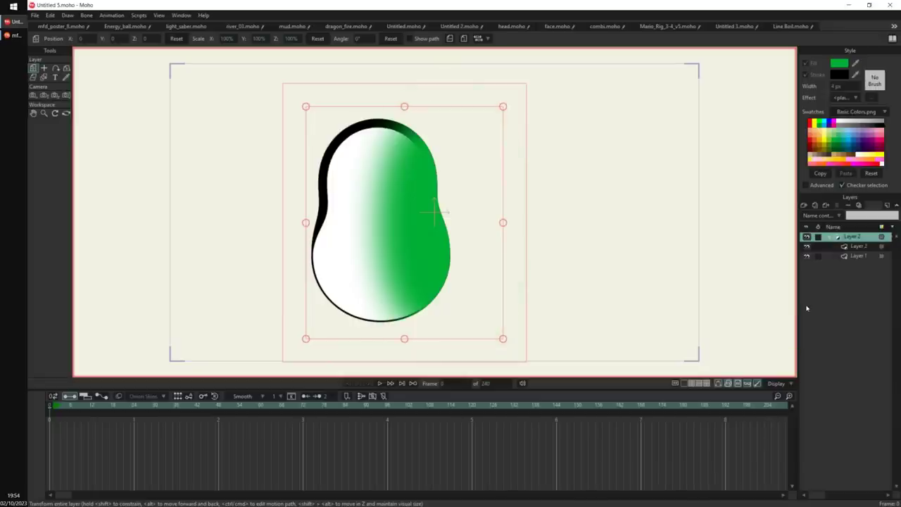
# Reshape the green ellipse with Transform Points so its inner edge curves along the shape as a shadow.
pyautogui.click(856, 256)
pyautogui.click(852, 246)
pyautogui.press('t')
pyautogui.moveTo(440, 337); pyautogui.dragTo(359, 342)
pyautogui.moveTo(440, 107); pyautogui.dragTo(365, 70)
pyautogui.moveTo(397, 244); pyautogui.dragTo(394, 240)
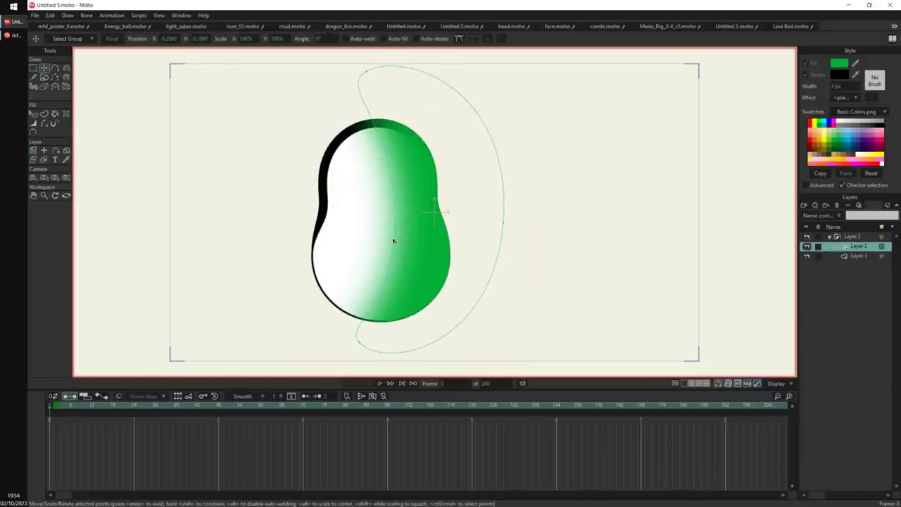
# Set the green shading layer's blend mode to Multiply and refine the points along its inner edge.
pyautogui.rightClick(852, 247)
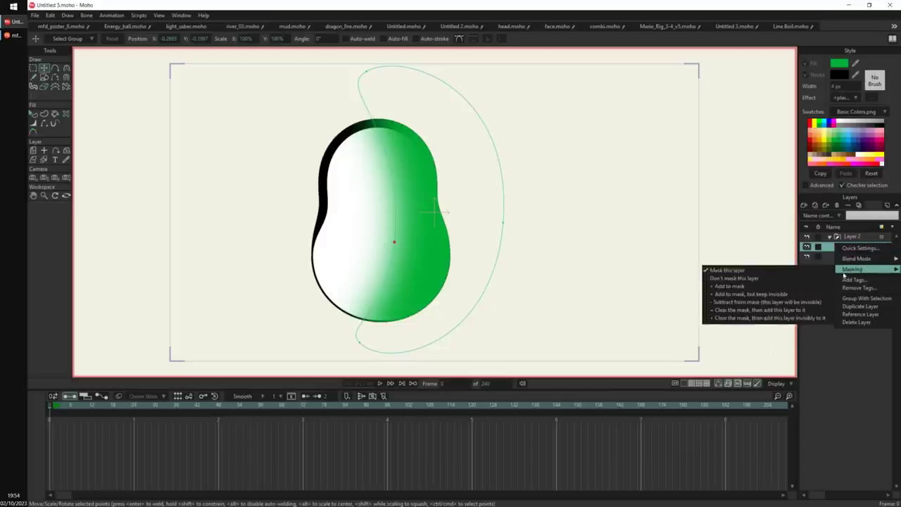
pyautogui.moveTo(856, 258)
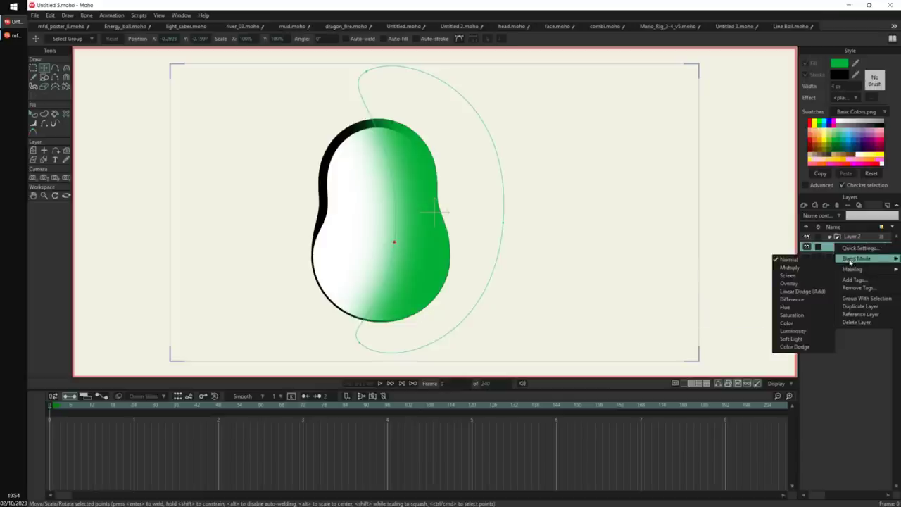
pyautogui.click(814, 270)
pyautogui.moveTo(395, 242); pyautogui.dragTo(410, 242)
pyautogui.moveTo(374, 340); pyautogui.dragTo(343, 318)
pyautogui.moveTo(372, 104); pyautogui.dragTo(395, 106)
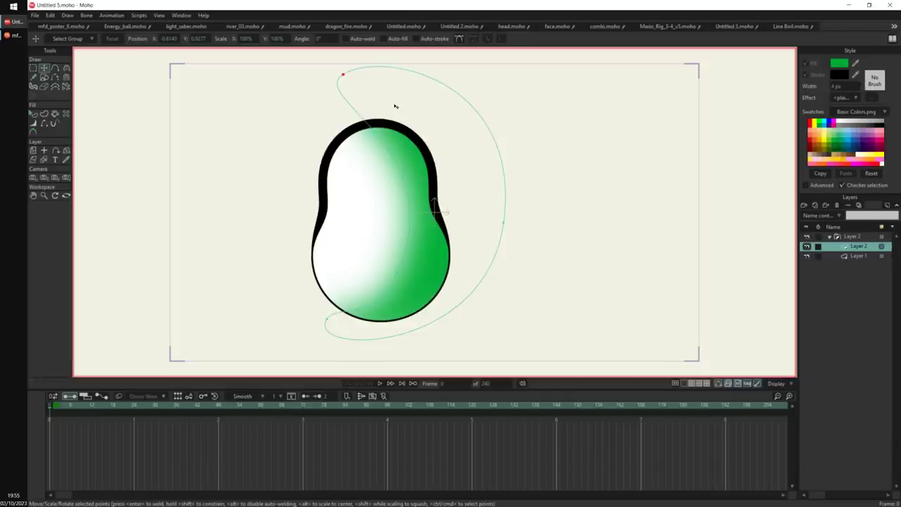
# Nudge the lower point on the green shading's inner edge slightly upward.
pyautogui.moveTo(397, 271); pyautogui.dragTo(398, 244)
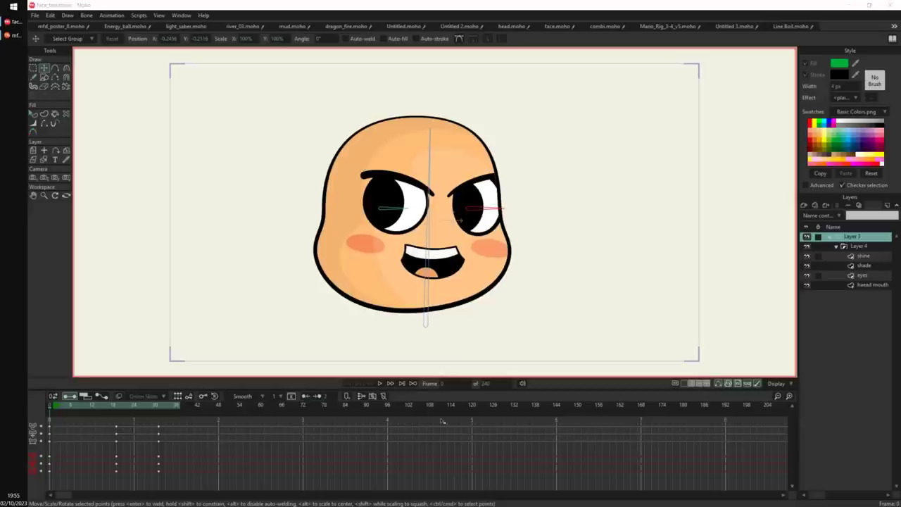
# Switch to face_test.moho, scrub through the head turn to frame 43 and select the shade layer.
pyautogui.moveTo(54, 407); pyautogui.dragTo(201, 412)
pyautogui.keyDown('ctrl'); pyautogui.keyDown('alt'); pyautogui.click(417, 286); pyautogui.keyUp('alt'); pyautogui.keyUp('ctrl')
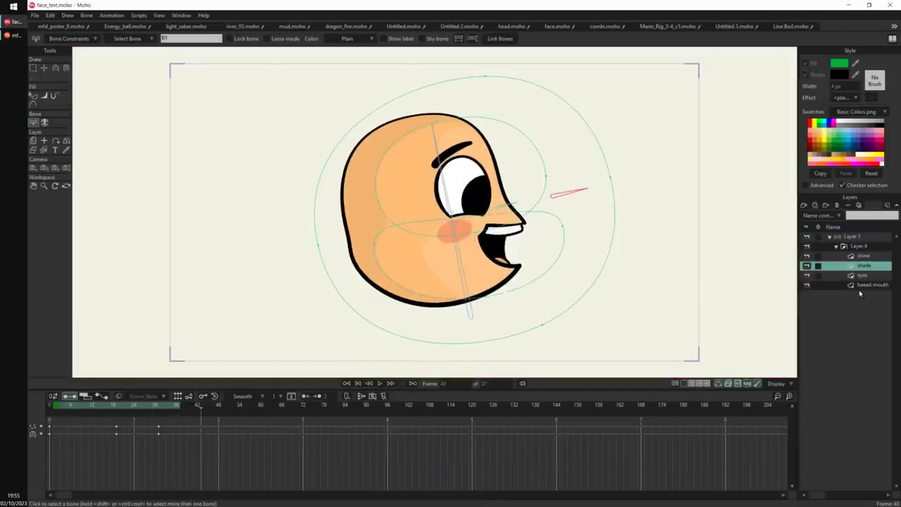
# Try moving the selected points of the head-and-mouth layer at frame 43 and undo the move.
pyautogui.click(862, 285)
pyautogui.press('t')
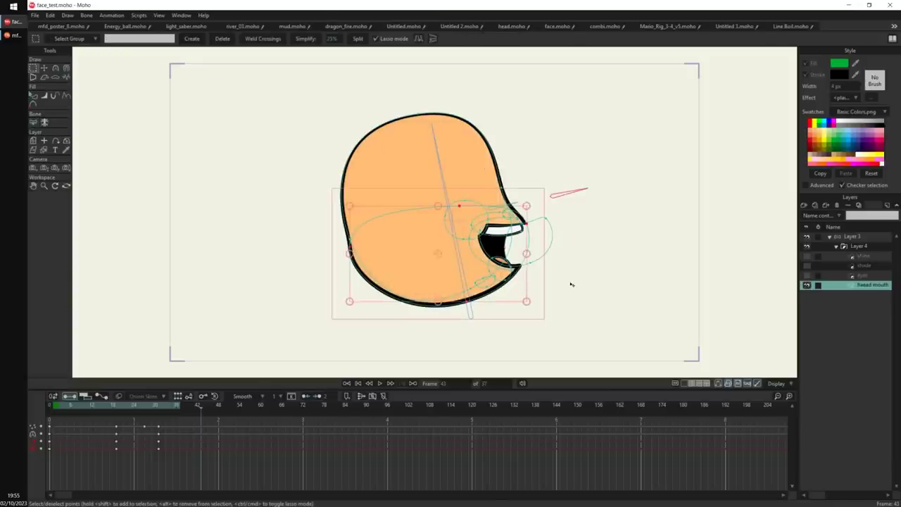
pyautogui.moveTo(591, 304); pyautogui.dragTo(591, 271)
pyautogui.hotkey('ctrl', 'z')
# Shift all points of the eyes layer slightly toward the back of the head at frame 43.
pyautogui.click(849, 276)
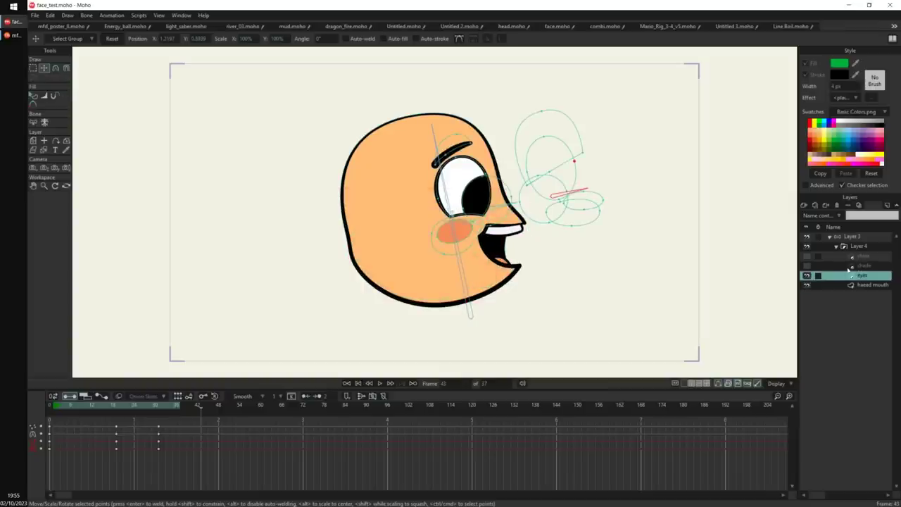
pyautogui.hotkey('ctrl', 'a')
pyautogui.moveTo(727, 276)
pyautogui.mouseDown()
pyautogui.moveTo(696, 299)
pyautogui.moveTo(642, 308)
pyautogui.moveTo(642, 265)
pyautogui.moveTo(644, 278)
pyautogui.moveTo(721, 260)
pyautogui.moveTo(717, 273)
pyautogui.mouseUp()
pyautogui.scroll(4, 598, 223)
pyautogui.press('Return')
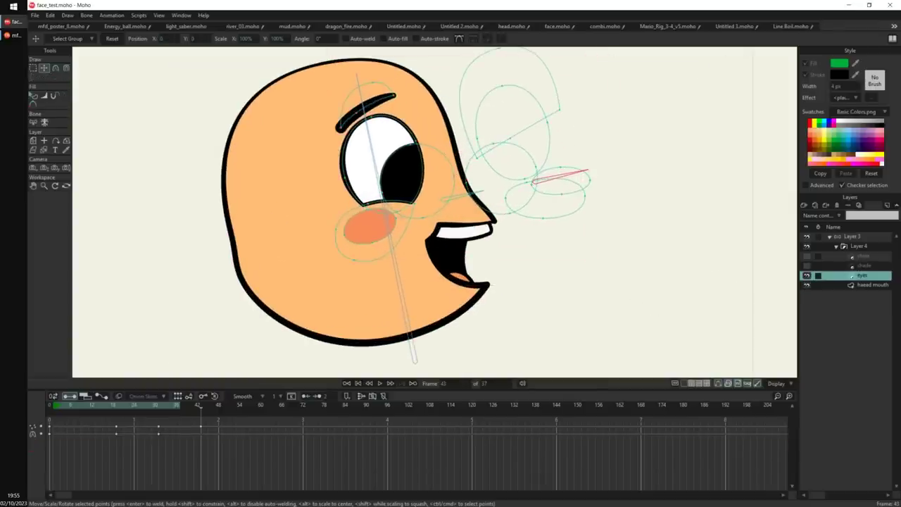
# Reshape the eyebrow and eyelids into a lowered squint, and delete the eyes layer's keyframes at frame 43.
pyautogui.moveTo(366, 113); pyautogui.dragTo(375, 156)
pyautogui.moveTo(339, 130); pyautogui.dragTo(325, 166)
pyautogui.moveTo(395, 95); pyautogui.dragTo(429, 135)
pyautogui.moveTo(369, 204); pyautogui.dragTo(427, 175)
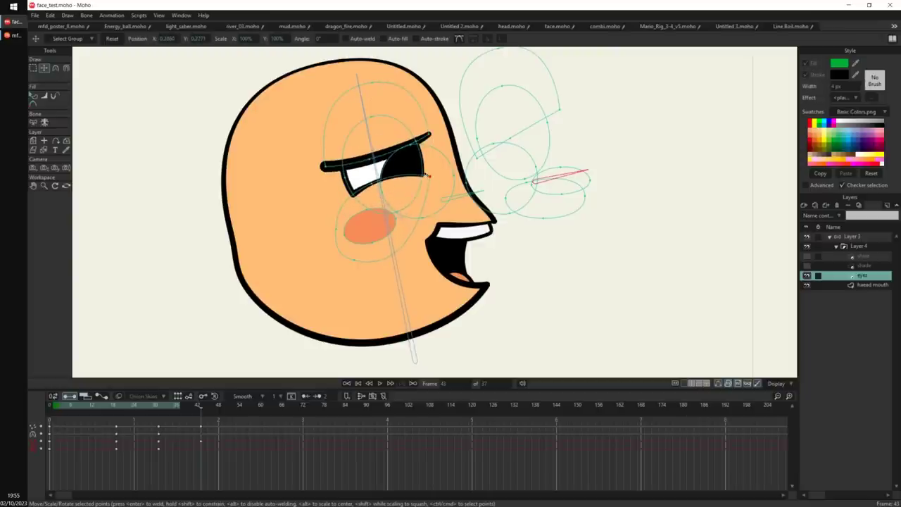
pyautogui.moveTo(213, 423); pyautogui.dragTo(193, 452)
pyautogui.press('Delete')
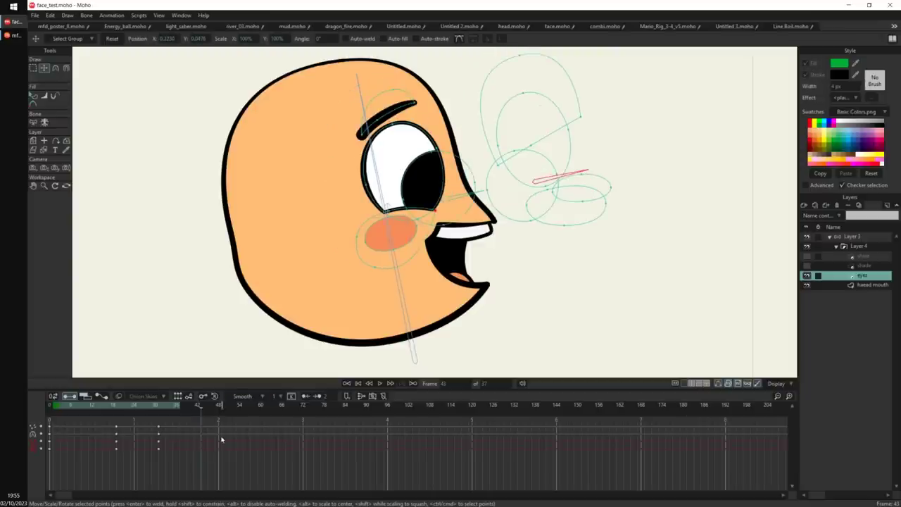
# Show the shade layer and shift its upper inner contour toward the back of the head with Transform Points.
pyautogui.click(808, 266)
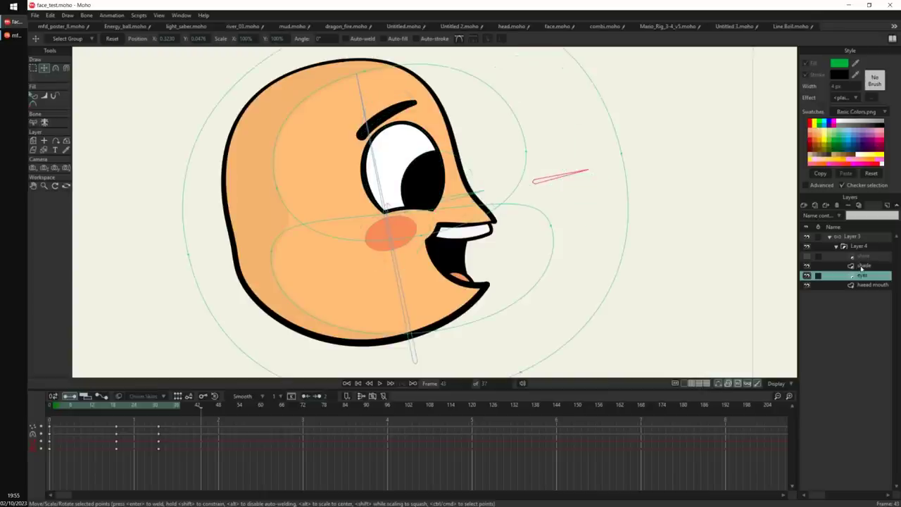
pyautogui.click(863, 266)
pyautogui.press('g')
pyautogui.moveTo(279, 160); pyautogui.dragTo(318, 208)
pyautogui.press('Tab')
pyautogui.scroll(-3, 588, 204)
pyautogui.press('t')
pyautogui.moveTo(659, 238)
pyautogui.mouseDown()
pyautogui.moveTo(711, 204)
pyautogui.moveTo(660, 296)
pyautogui.moveTo(648, 231)
pyautogui.moveTo(646, 248)
pyautogui.moveTo(626, 250)
pyautogui.mouseUp()
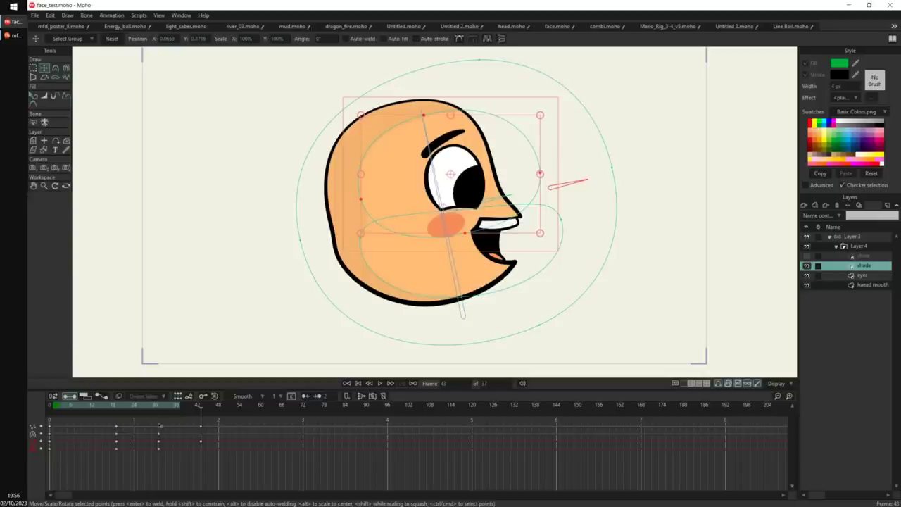
# Create a new document and draw three overlapping green circles in a triangular cluster.
pyautogui.hotkey('ctrl', 'n')
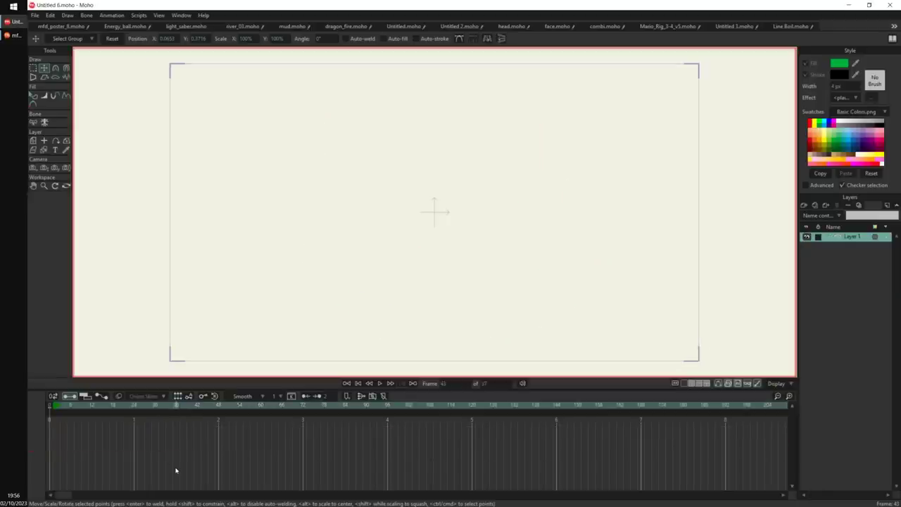
pyautogui.moveTo(338, 186); pyautogui.dragTo(412, 263)
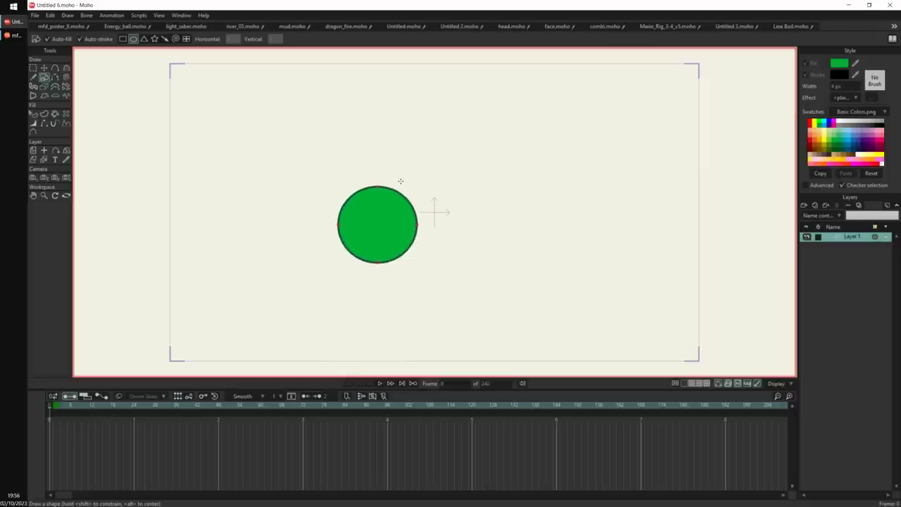
pyautogui.moveTo(400, 180); pyautogui.dragTo(479, 258)
pyautogui.moveTo(380, 121); pyautogui.dragTo(451, 188)
# Combine the circles into one added liquid shape and raise its blend to smooth the joins.
pyautogui.press('q')
pyautogui.click(431, 167)
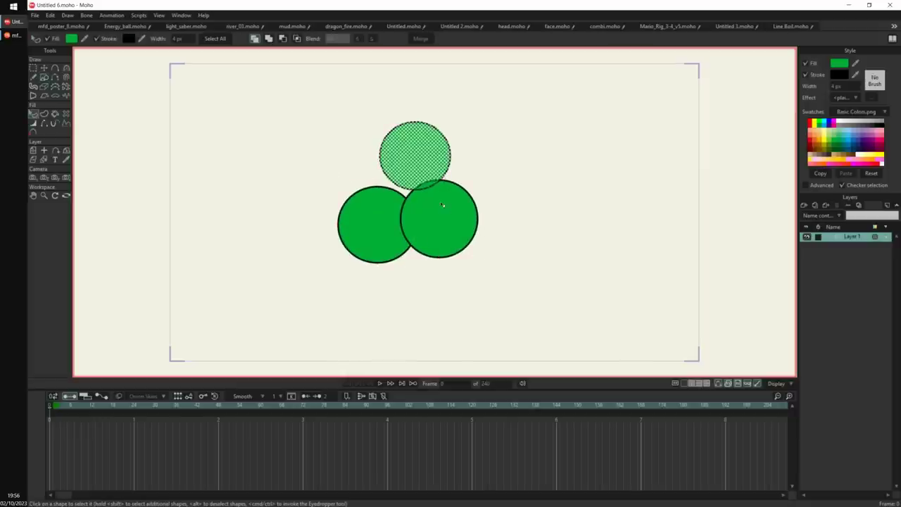
pyautogui.keyDown('shift'); pyautogui.click(445, 206); pyautogui.keyUp('shift')
pyautogui.click(268, 38)
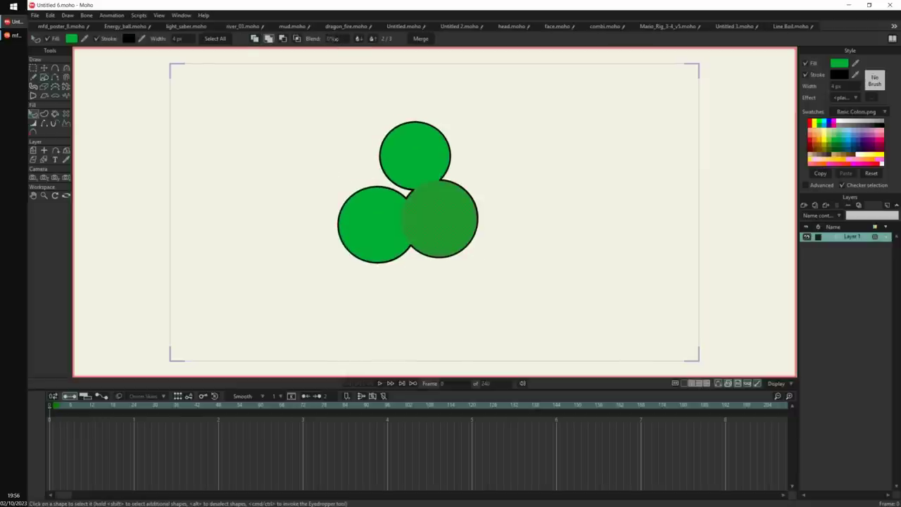
pyautogui.click(420, 39)
# Select all points of the uppermost circle and shift them slightly sideways with Transform Points.
pyautogui.press('g')
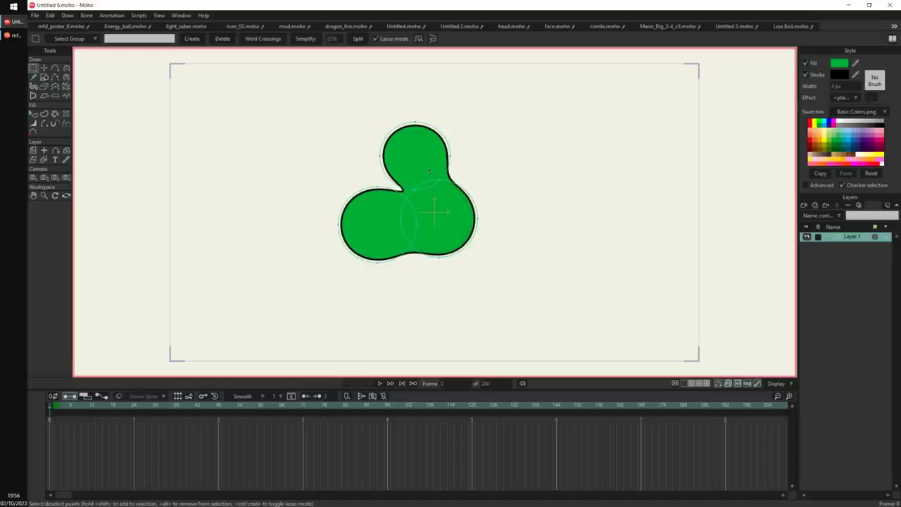
pyautogui.moveTo(419, 108)
pyautogui.mouseDown()
pyautogui.moveTo(438, 129)
pyautogui.moveTo(439, 120)
pyautogui.moveTo(484, 123)
pyautogui.moveTo(483, 137)
pyautogui.mouseUp()
pyautogui.press('Tab')
pyautogui.press('t')
# Add a particle layer, place the blended vector layer inside it and scrub the particle animation to frame 37.
pyautogui.click(805, 205)
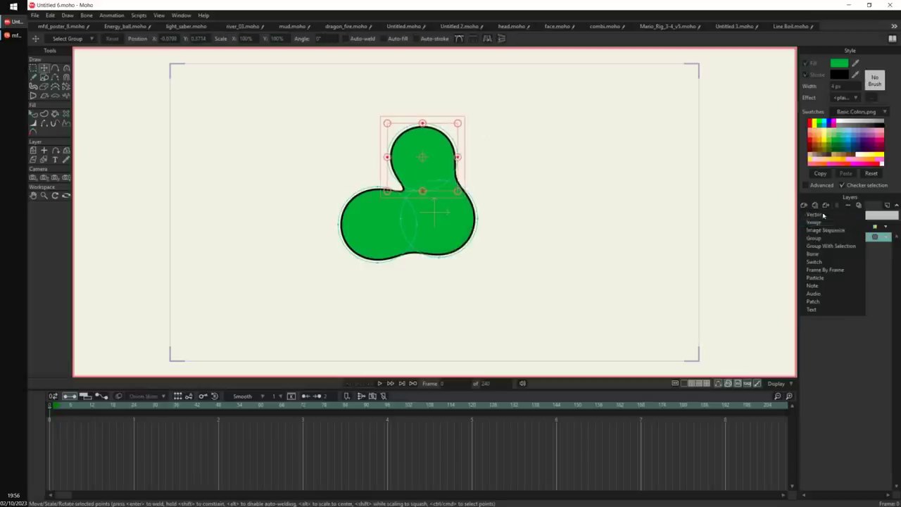
pyautogui.click(837, 278)
pyautogui.moveTo(848, 246); pyautogui.dragTo(847, 238)
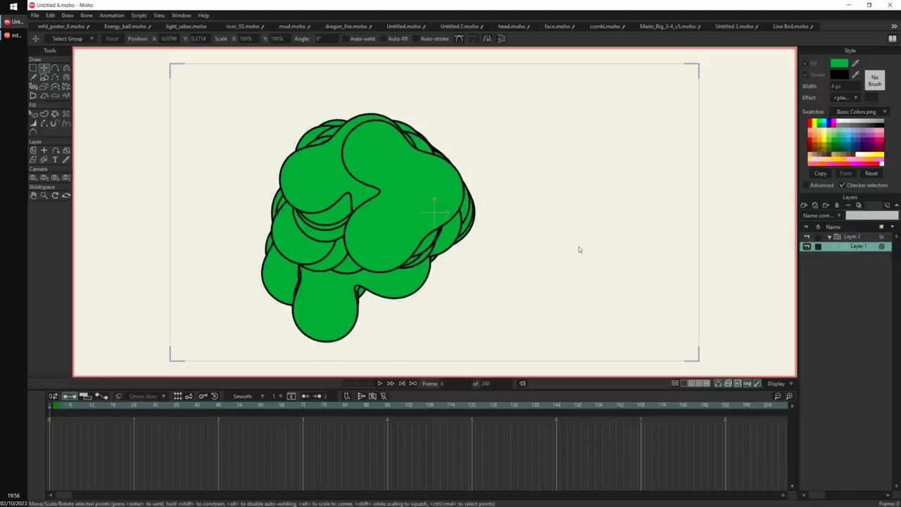
pyautogui.click(852, 237)
pyautogui.scroll(-4, 398, 269)
pyautogui.moveTo(62, 408); pyautogui.dragTo(174, 416)
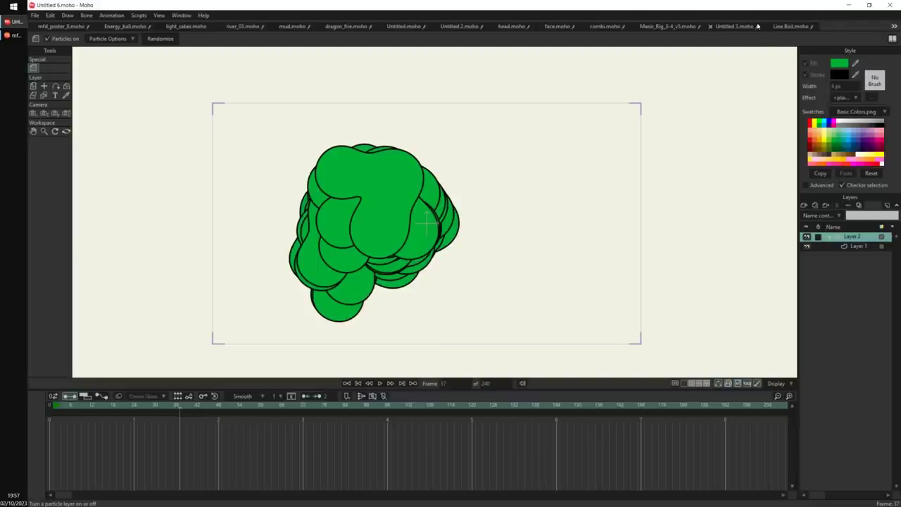
# Switch to Line Boil.moho, scrub through the fox's head turn to frame 3 and deselect the bone.
pyautogui.click(796, 27)
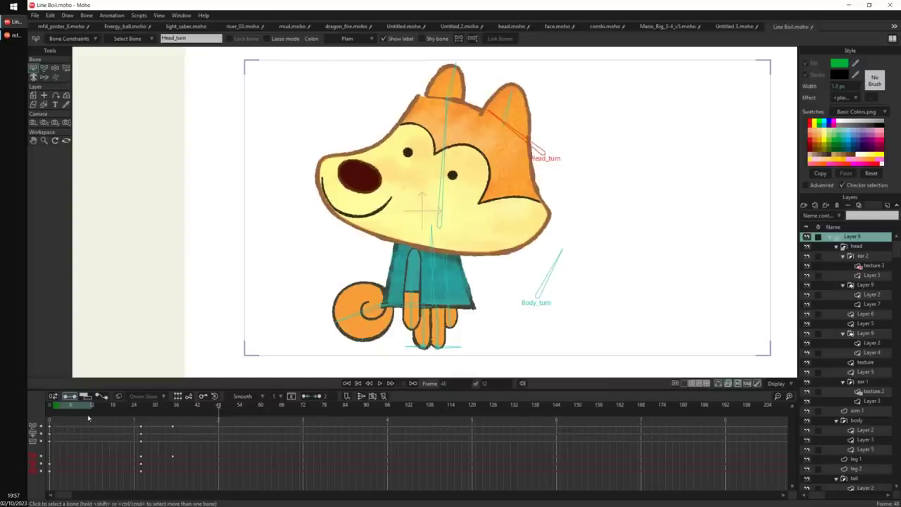
pyautogui.moveTo(91, 410); pyautogui.dragTo(167, 417)
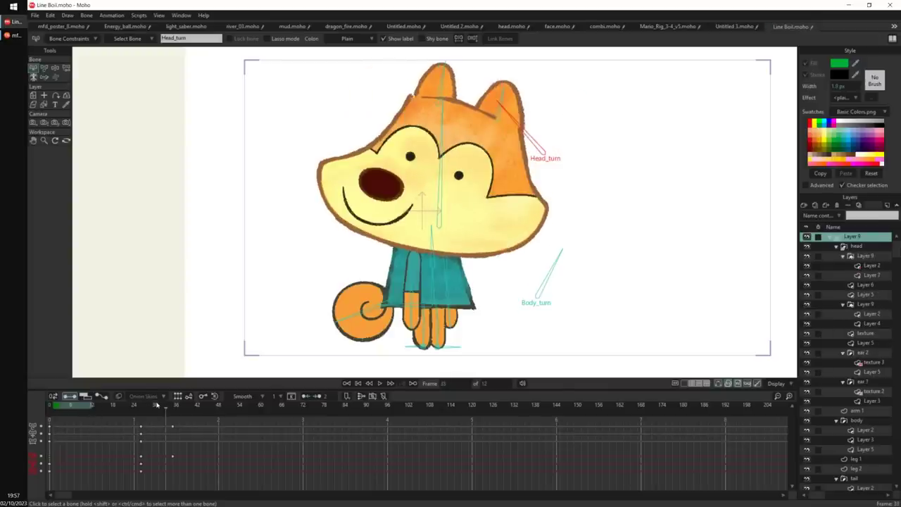
pyautogui.moveTo(156, 407); pyautogui.dragTo(57, 408)
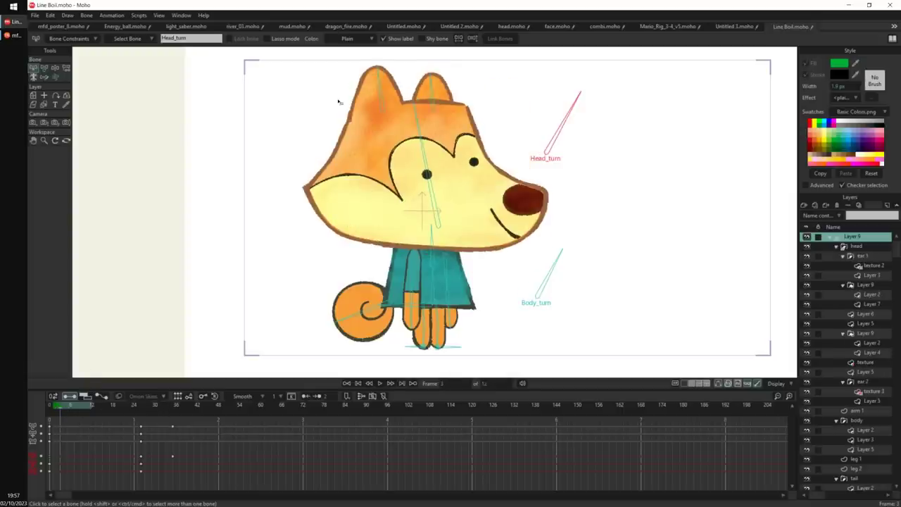
pyautogui.click(271, 98)
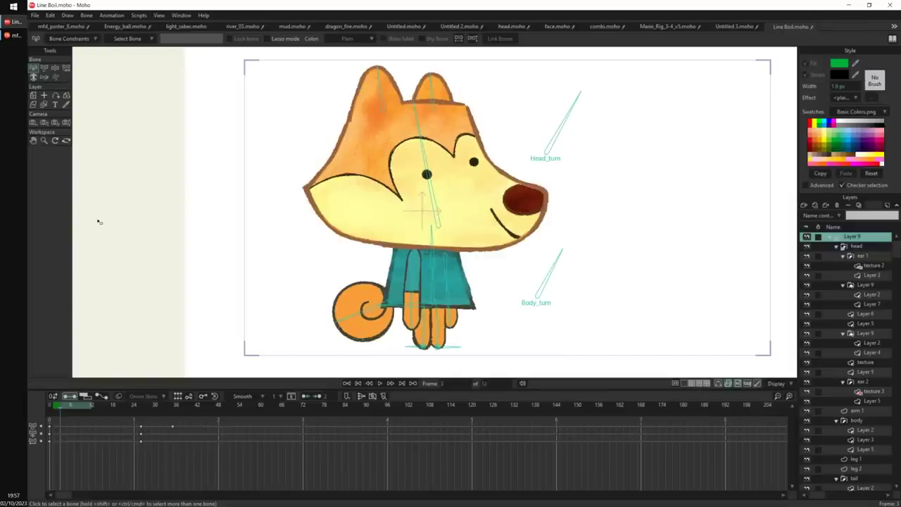
# Return to frame 0 and add a new vector layer above the fox rig.
pyautogui.click(48, 408)
pyautogui.click(804, 206)
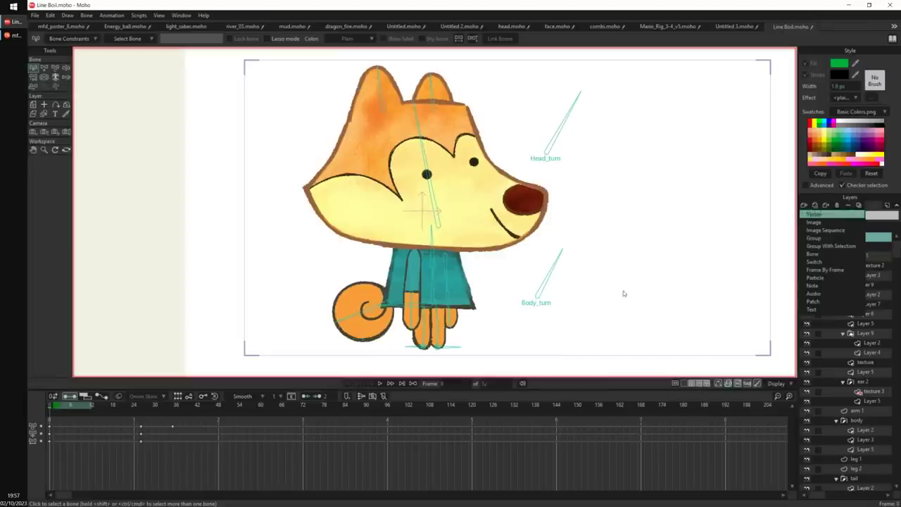
pyautogui.click(815, 214)
# Try tracing the fox's head outline with the Freehand tool and undo the stroke.
pyautogui.press('f')
pyautogui.moveTo(405, 117)
pyautogui.mouseDown()
pyautogui.moveTo(365, 90)
pyautogui.moveTo(346, 152)
pyautogui.moveTo(305, 203)
pyautogui.moveTo(309, 217)
pyautogui.moveTo(343, 248)
pyautogui.moveTo(415, 270)
pyautogui.moveTo(495, 260)
pyautogui.moveTo(536, 199)
pyautogui.moveTo(502, 178)
pyautogui.moveTo(429, 84)
pyautogui.moveTo(398, 111)
pyautogui.mouseUp()
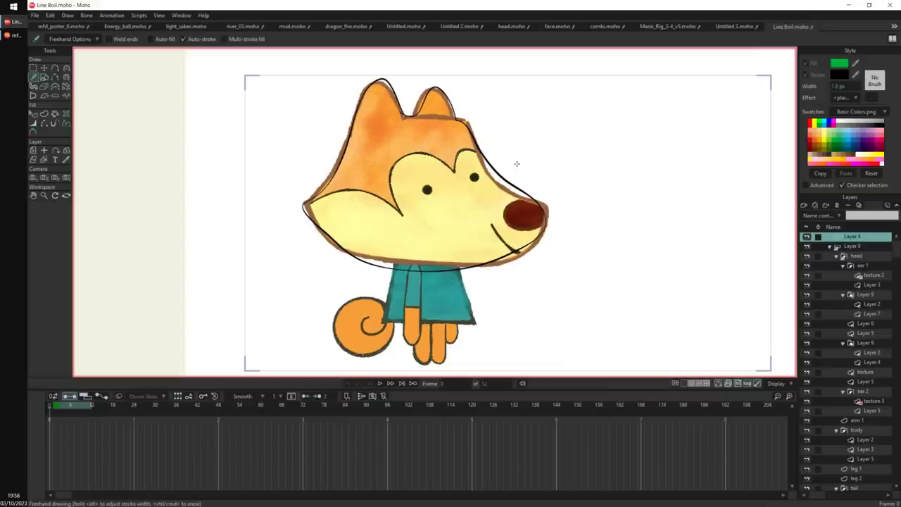
pyautogui.hotkey('ctrl', 'z')
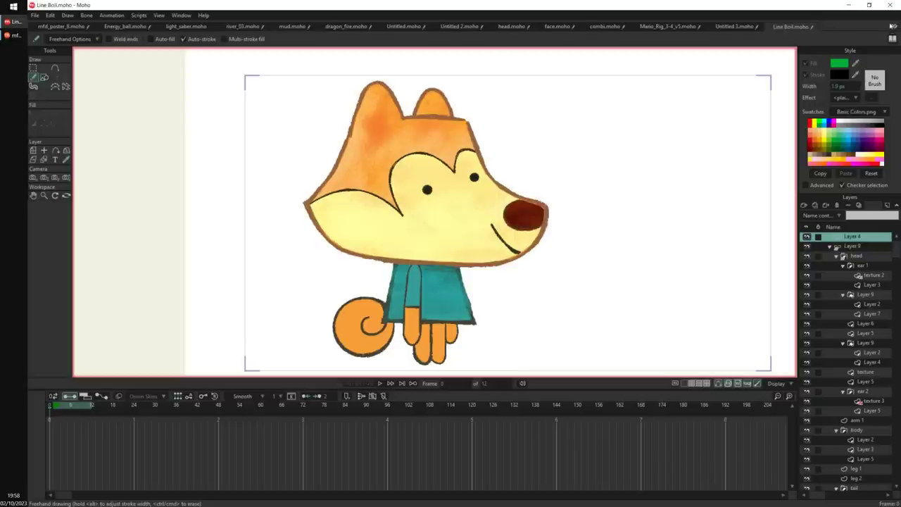
# Switch to bones_and_curvers.moho and copy the selected arm image layer.
pyautogui.click(895, 26)
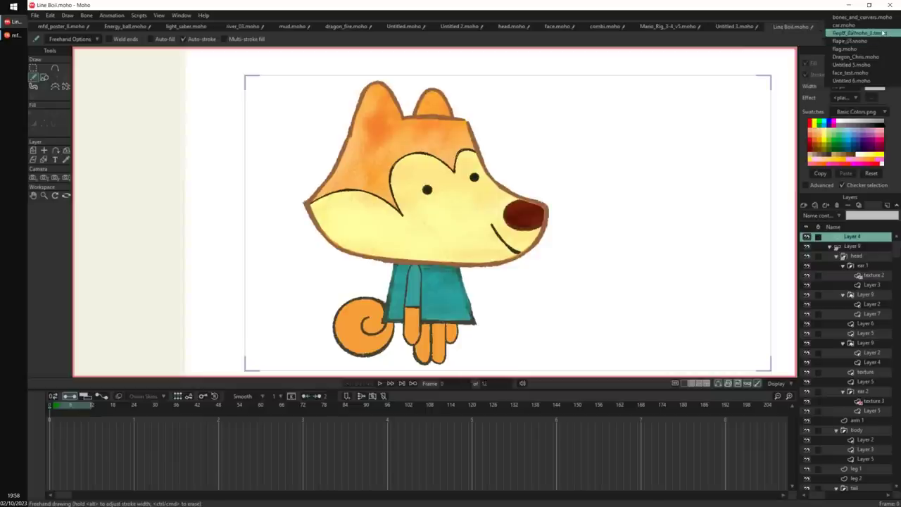
pyautogui.click(886, 17)
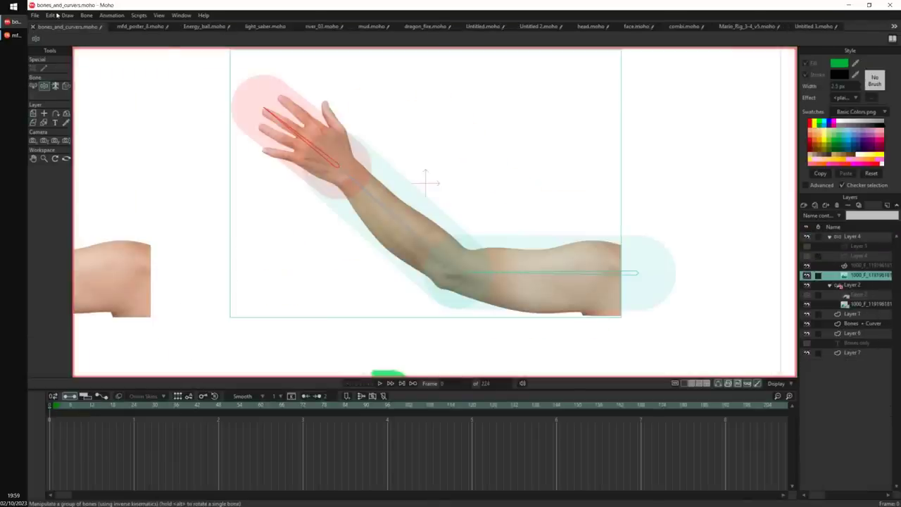
pyautogui.click(51, 15)
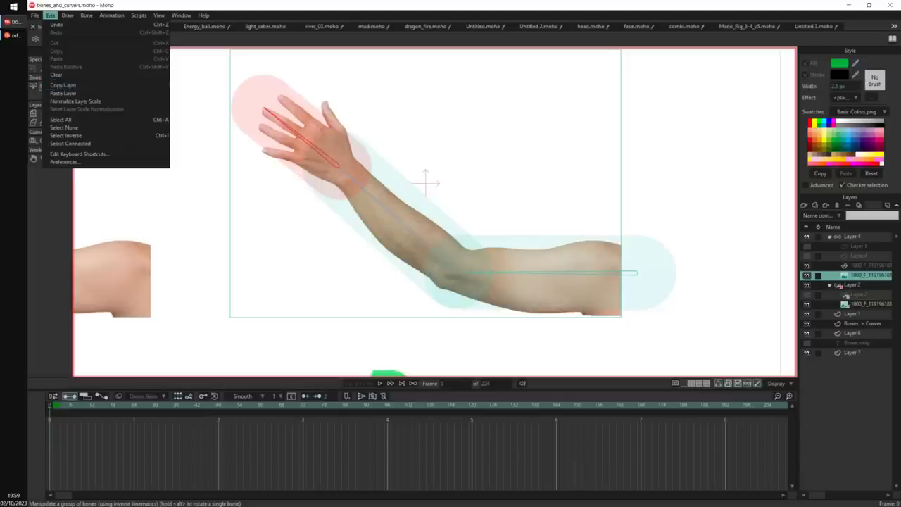
pyautogui.click(318, 131)
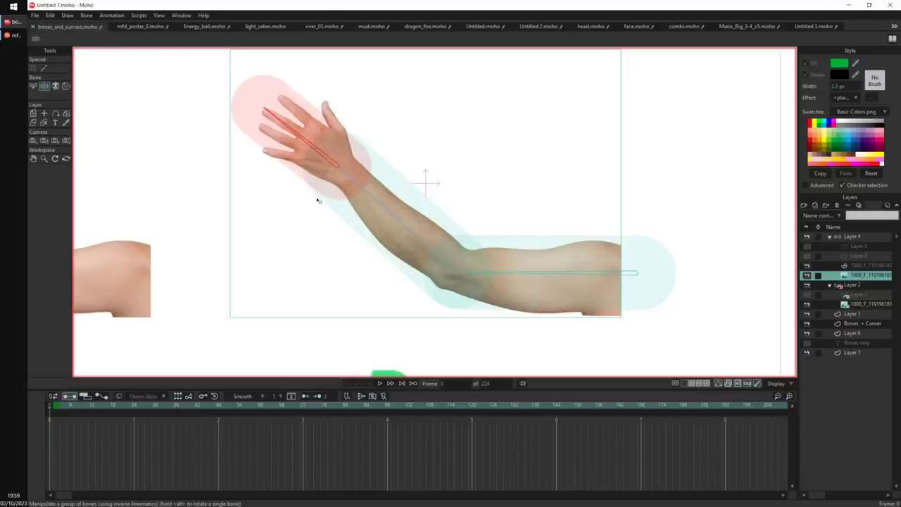
# Create a new document and paste the copied arm image layer into it.
pyautogui.hotkey('ctrl', 'n')
pyautogui.click(50, 14)
pyautogui.click(83, 95)
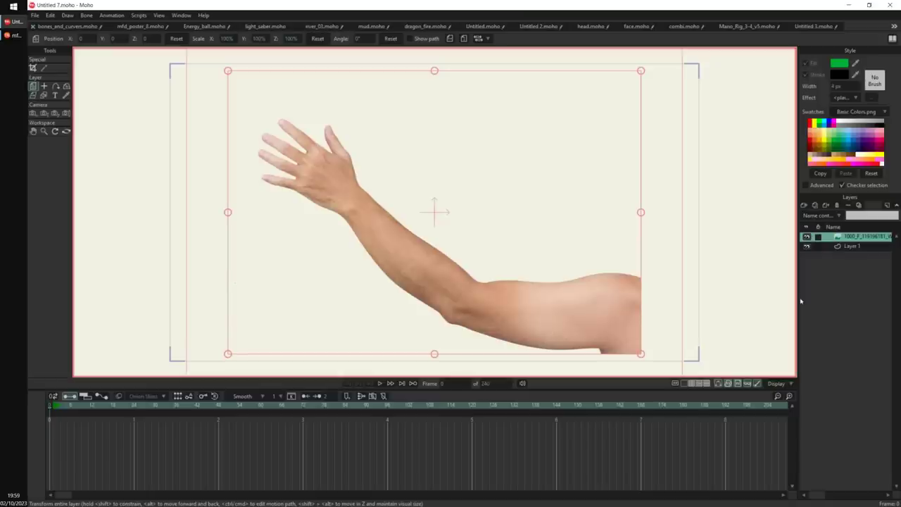
# Create a compressible curver layer for the arm image and move its endpoints to the fingertips and the shoulder.
pyautogui.click(67, 15)
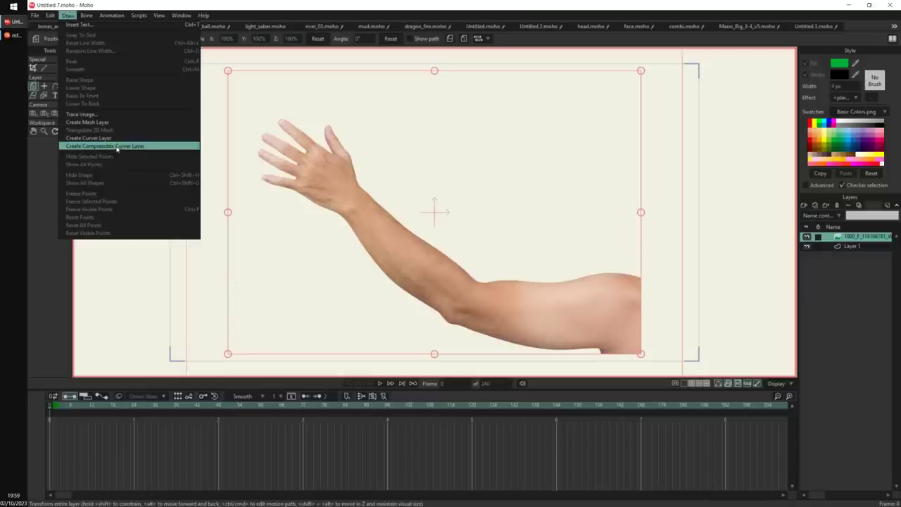
pyautogui.click(120, 146)
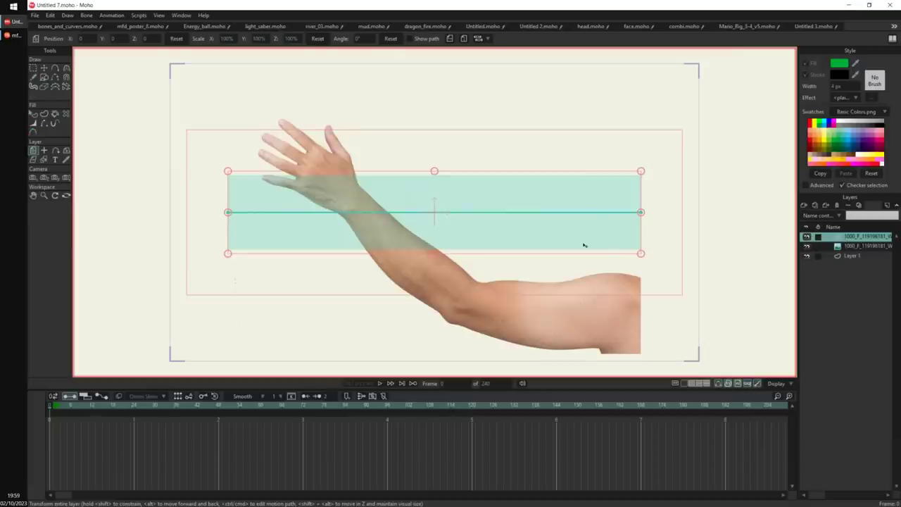
pyautogui.click(44, 68)
pyautogui.click(228, 211)
pyautogui.moveTo(239, 212); pyautogui.dragTo(264, 129)
pyautogui.moveTo(657, 219); pyautogui.dragTo(705, 330)
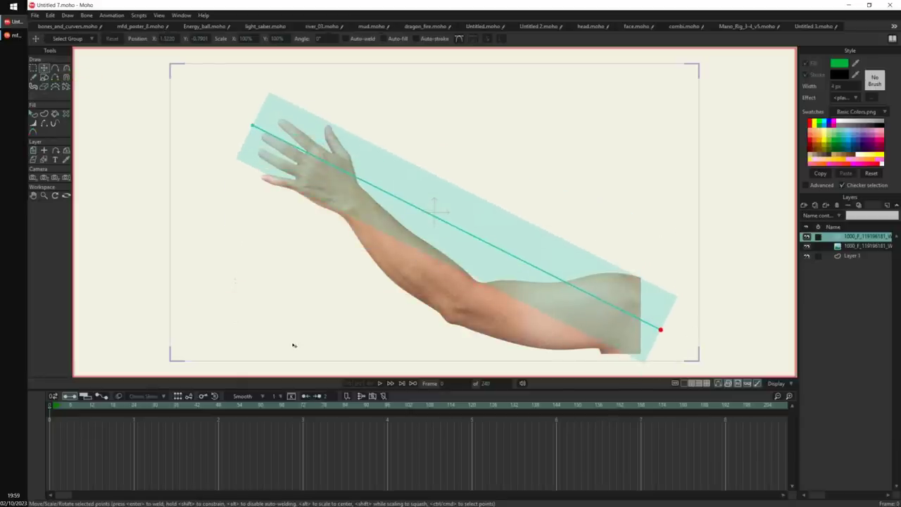
# Add wrist and elbow points to the curver, align its shoulder endpoint with the upper arm, and reduce the wrist and elbow curvature.
pyautogui.click(55, 69)
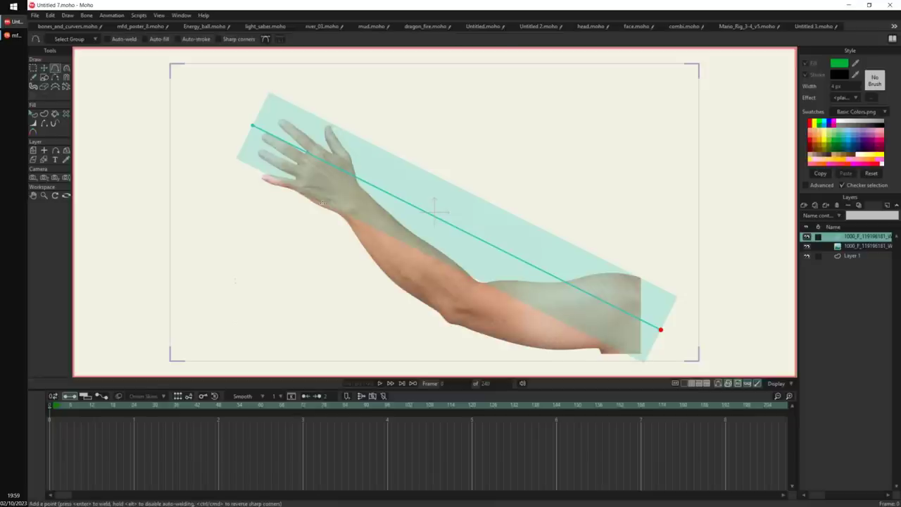
pyautogui.moveTo(359, 178); pyautogui.dragTo(351, 208)
pyautogui.moveTo(478, 272); pyautogui.dragTo(461, 303)
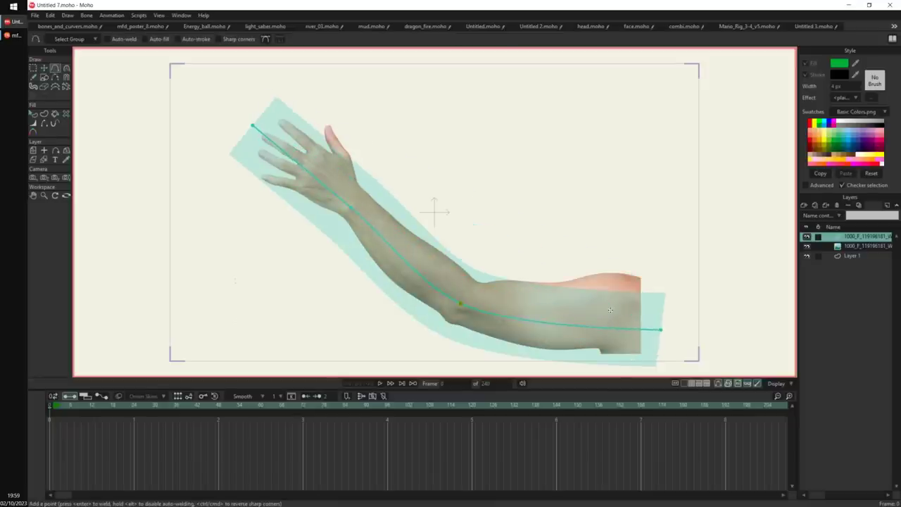
pyautogui.moveTo(662, 333); pyautogui.dragTo(663, 316)
pyautogui.press('c')
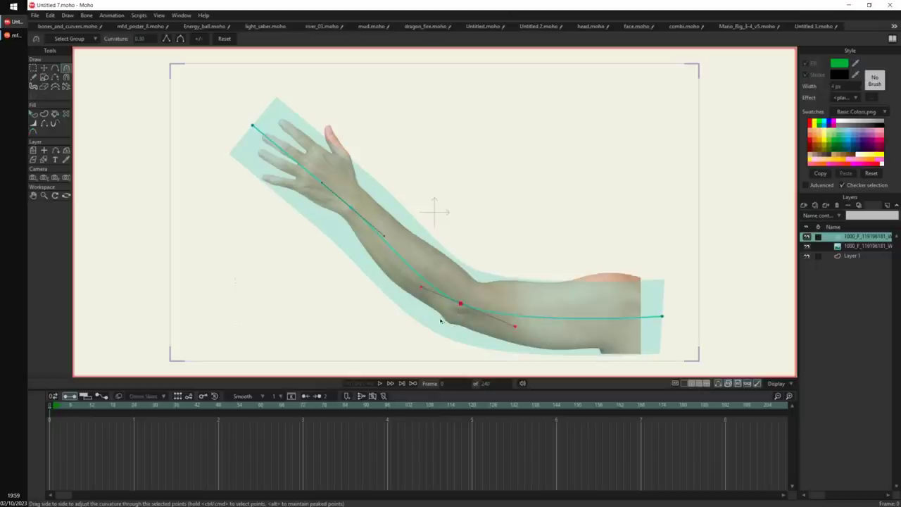
pyautogui.moveTo(365, 343); pyautogui.dragTo(298, 325)
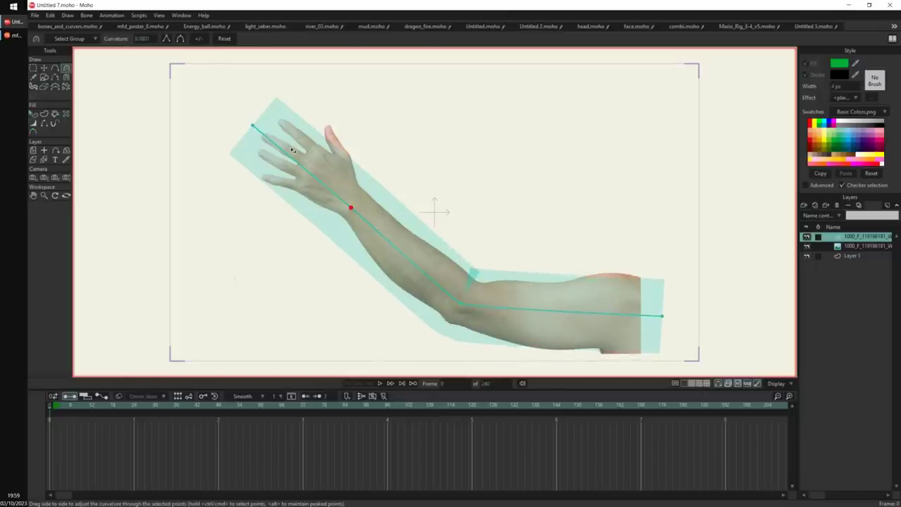
# Adjust the curver's fingertip endpoint and point widths until the strip covers the whole hand and shoulder.
pyautogui.press('w')
pyautogui.moveTo(252, 126)
pyautogui.mouseDown()
pyautogui.moveTo(273, 120)
pyautogui.moveTo(265, 123)
pyautogui.mouseUp()
pyautogui.press('t')
pyautogui.press('w')
pyautogui.moveTo(363, 203); pyautogui.dragTo(359, 204)
pyautogui.moveTo(471, 314); pyautogui.dragTo(474, 314)
pyautogui.moveTo(662, 317)
pyautogui.mouseDown()
pyautogui.moveTo(676, 322)
pyautogui.moveTo(665, 322)
pyautogui.mouseUp()
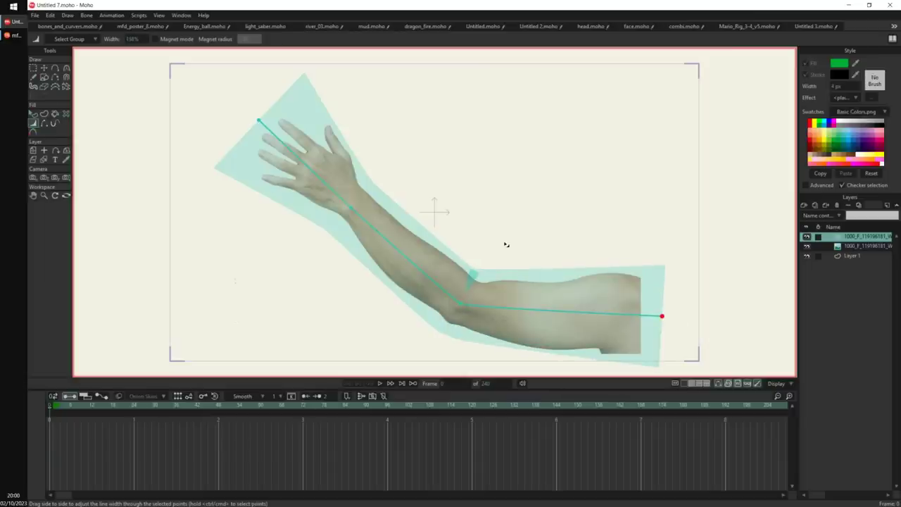
# Test bending the arm by moving the wrist and fingertip points and changing the curvature, and delete the test keyframes.
pyautogui.moveTo(78, 407); pyautogui.dragTo(40, 438)
pyautogui.click(49, 406)
pyautogui.click(98, 407)
pyautogui.press('t')
pyautogui.moveTo(352, 208); pyautogui.dragTo(394, 181)
pyautogui.moveTo(259, 121); pyautogui.dragTo(525, 76)
pyautogui.press('c')
pyautogui.click(465, 168)
pyautogui.moveTo(466, 167); pyautogui.dragTo(417, 272)
pyautogui.moveTo(119, 423); pyautogui.dragTo(90, 458)
pyautogui.press('Delete')
pyautogui.moveTo(91, 408); pyautogui.dragTo(24, 438)
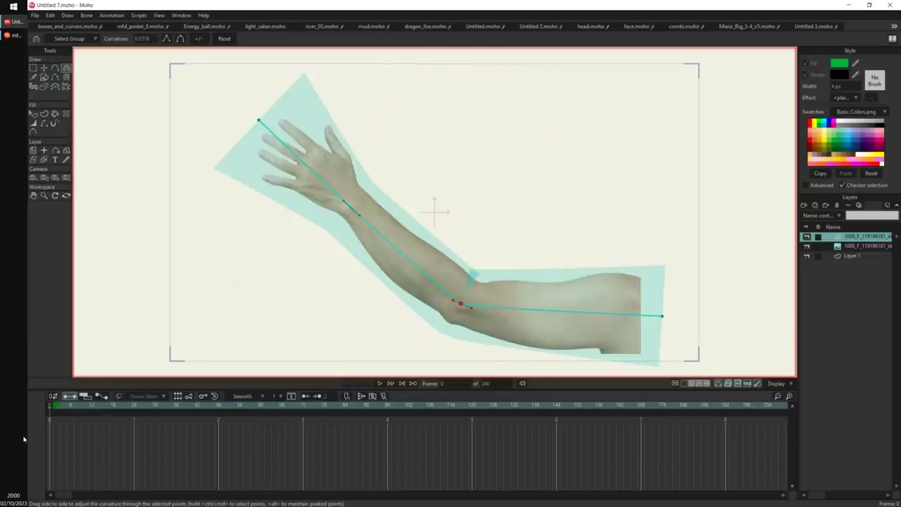
# Create a bone layer and place the arm's curver and image layers inside it.
pyautogui.click(804, 206)
pyautogui.click(827, 254)
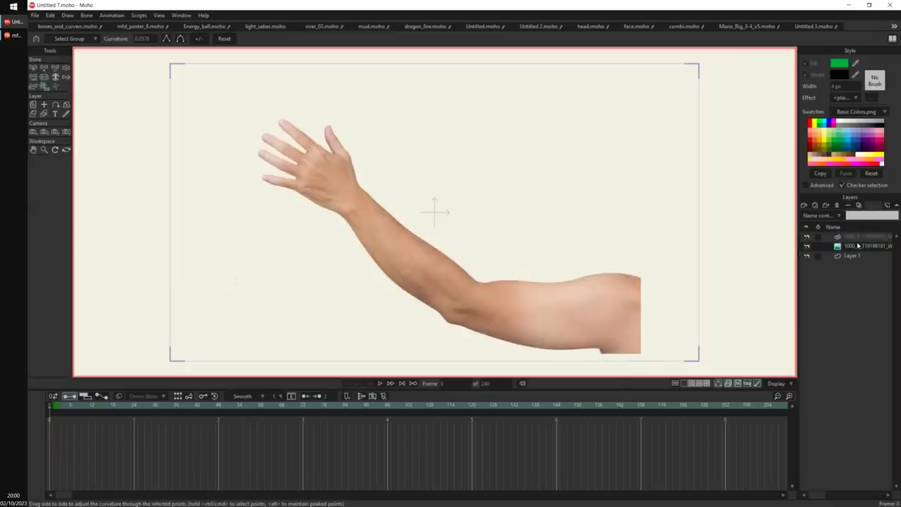
pyautogui.moveTo(850, 248); pyautogui.dragTo(859, 238)
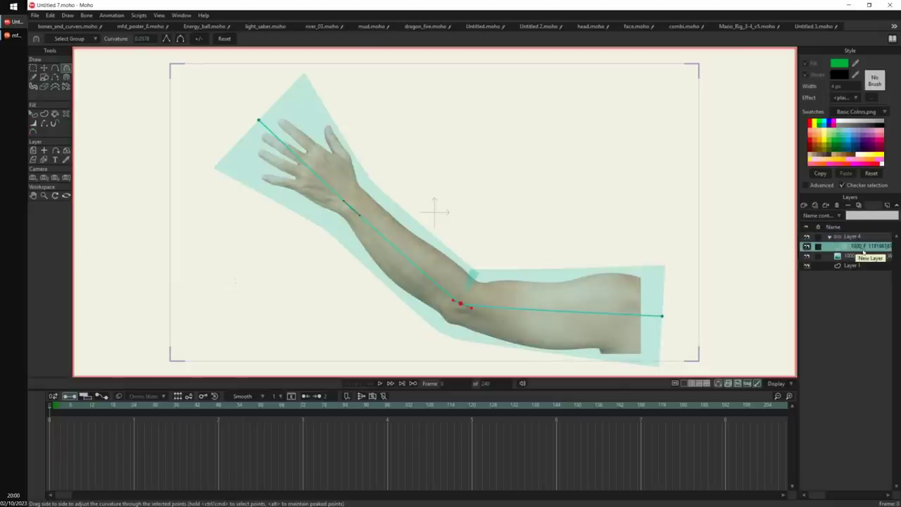
pyautogui.click(863, 256)
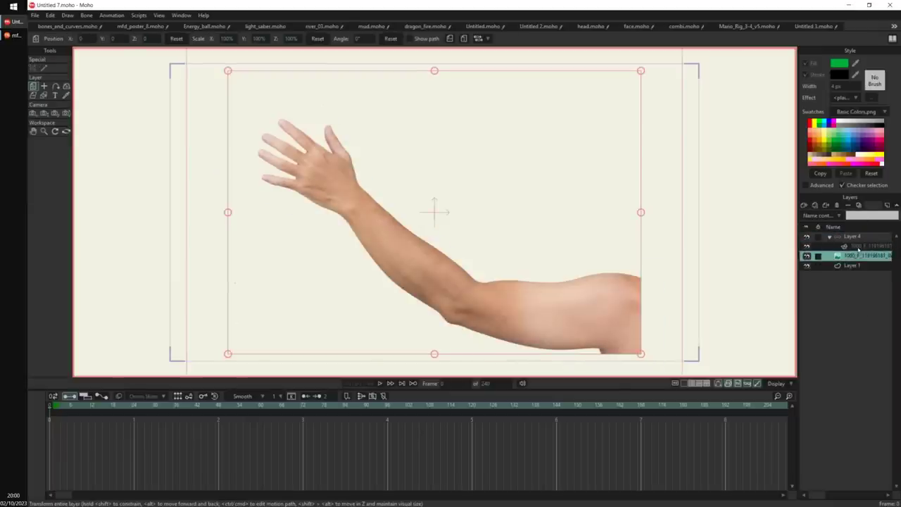
pyautogui.click(863, 238)
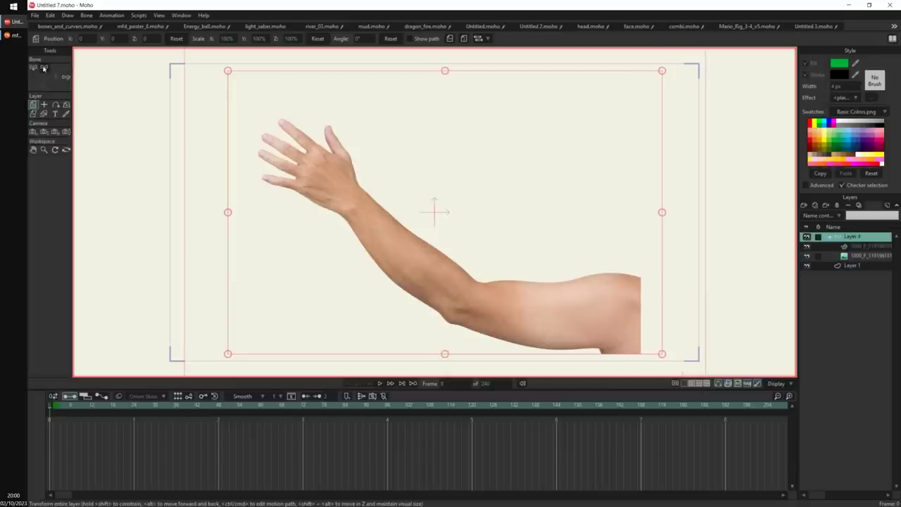
# Draw a three-bone chain from the shoulder through the elbow and wrist to the fingertips.
pyautogui.click(44, 68)
pyautogui.moveTo(653, 321); pyautogui.dragTo(472, 305)
pyautogui.moveTo(473, 306); pyautogui.dragTo(348, 198)
pyautogui.moveTo(348, 198)
pyautogui.mouseDown()
pyautogui.moveTo(263, 136)
pyautogui.moveTo(272, 133)
pyautogui.mouseUp()
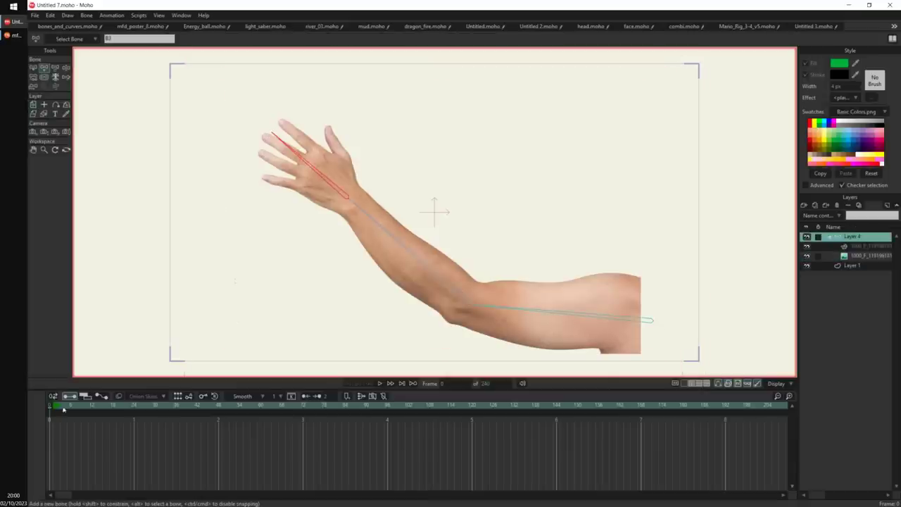
# Pose the arm at frame 9 by manipulating the bones, swinging the forearm upward and then down with the elbow raised.
pyautogui.click(81, 408)
pyautogui.press('z')
pyautogui.moveTo(373, 218); pyautogui.dragTo(541, 181)
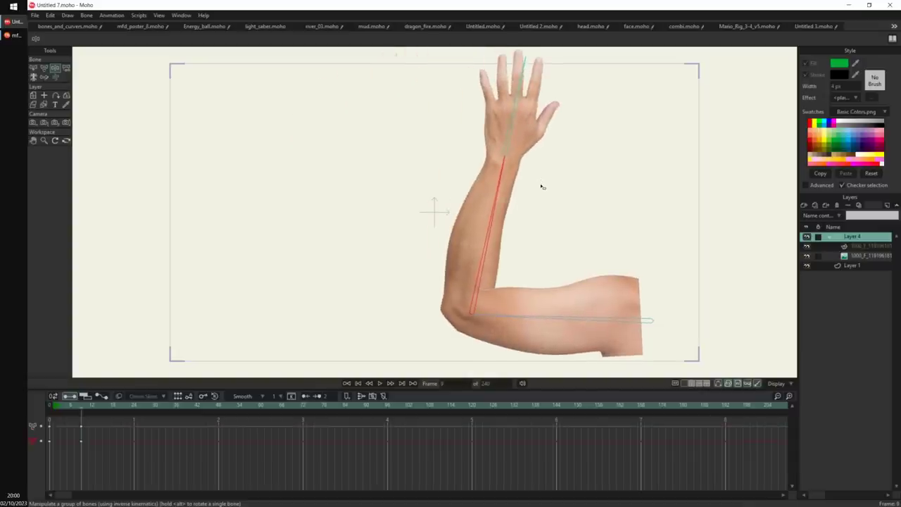
pyautogui.moveTo(513, 214); pyautogui.dragTo(480, 377)
# Increase the curver's elbow curvature at frame 9 to round the bend, and scrub the timeline to check the motion.
pyautogui.click(831, 246)
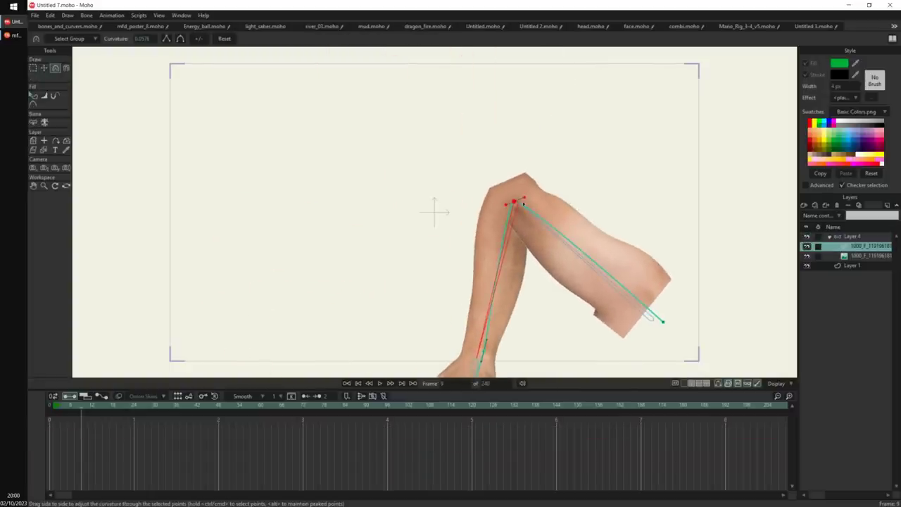
pyautogui.click(515, 202)
pyautogui.moveTo(527, 198); pyautogui.dragTo(550, 186)
pyautogui.moveTo(71, 407)
pyautogui.mouseDown()
pyautogui.moveTo(53, 407)
pyautogui.moveTo(67, 407)
pyautogui.mouseUp()
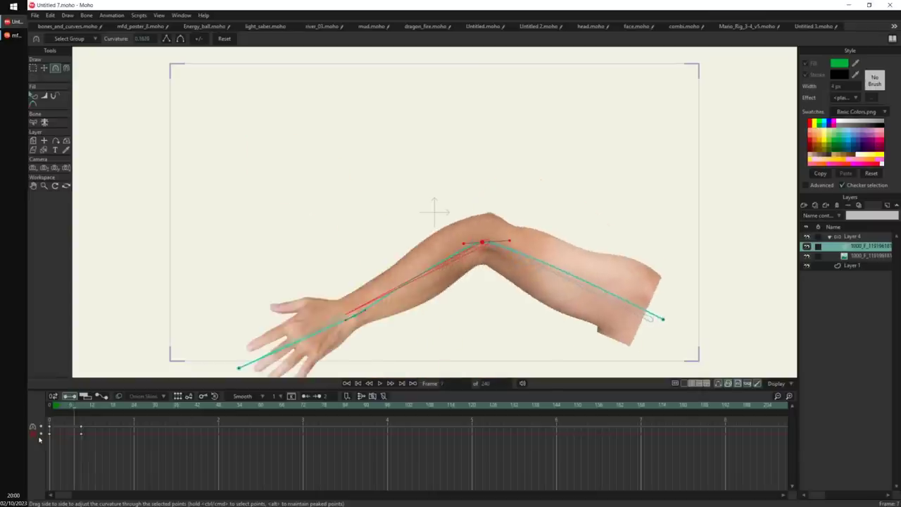
# Increase the curver's elbow curvature at frame 0 and preview the bent pose farther along the timeline.
pyautogui.moveTo(39, 441); pyautogui.dragTo(36, 438)
pyautogui.moveTo(461, 308); pyautogui.dragTo(562, 327)
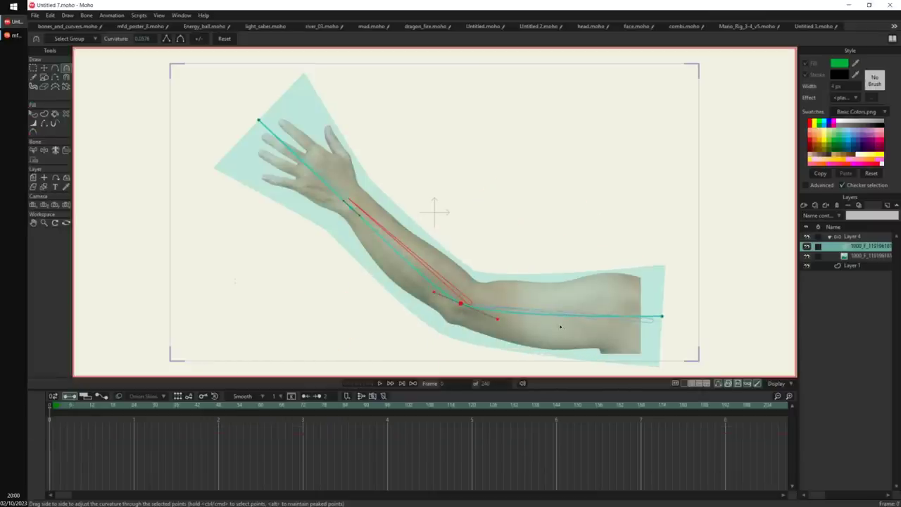
pyautogui.moveTo(78, 409); pyautogui.dragTo(108, 416)
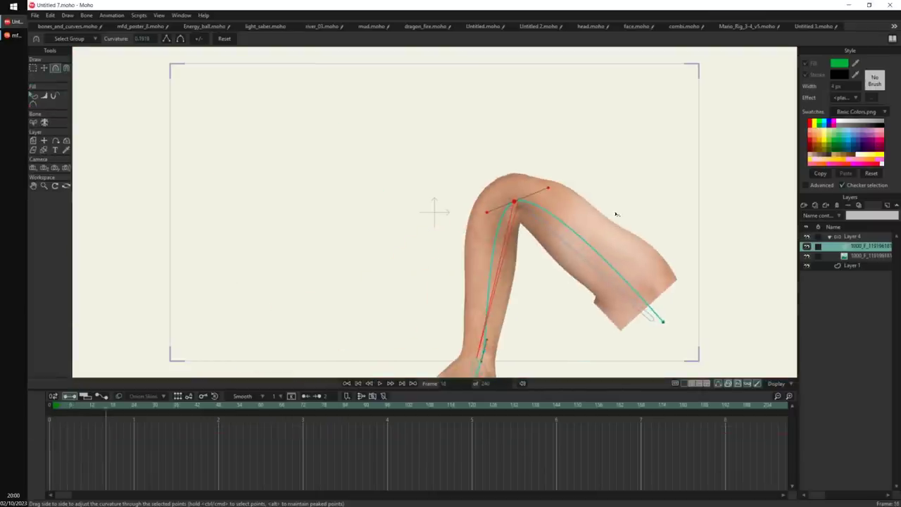
# Select the bone layer and repose the arm at frame 16 with the forearm and hand raised above the elbow.
pyautogui.scroll(-3, 562, 211)
pyautogui.moveTo(486, 217); pyautogui.dragTo(475, 188)
pyautogui.click(848, 239)
pyautogui.moveTo(491, 283); pyautogui.dragTo(519, 125)
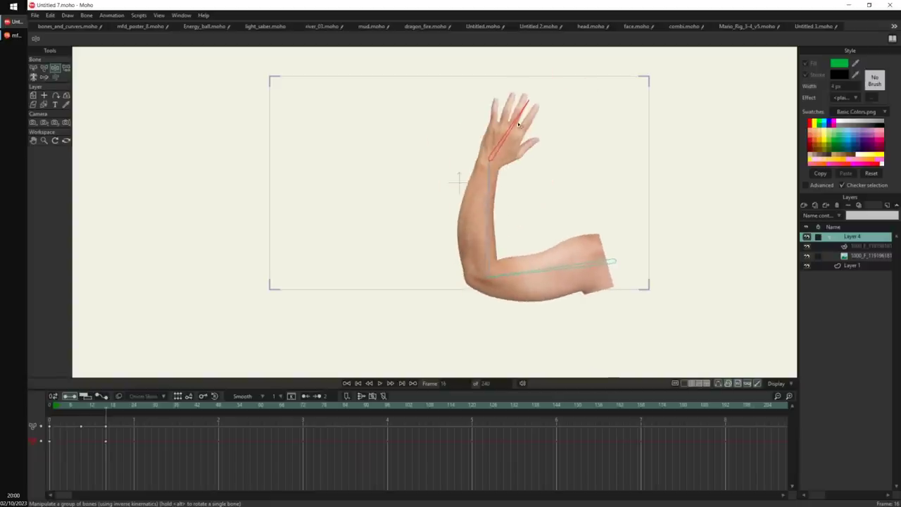